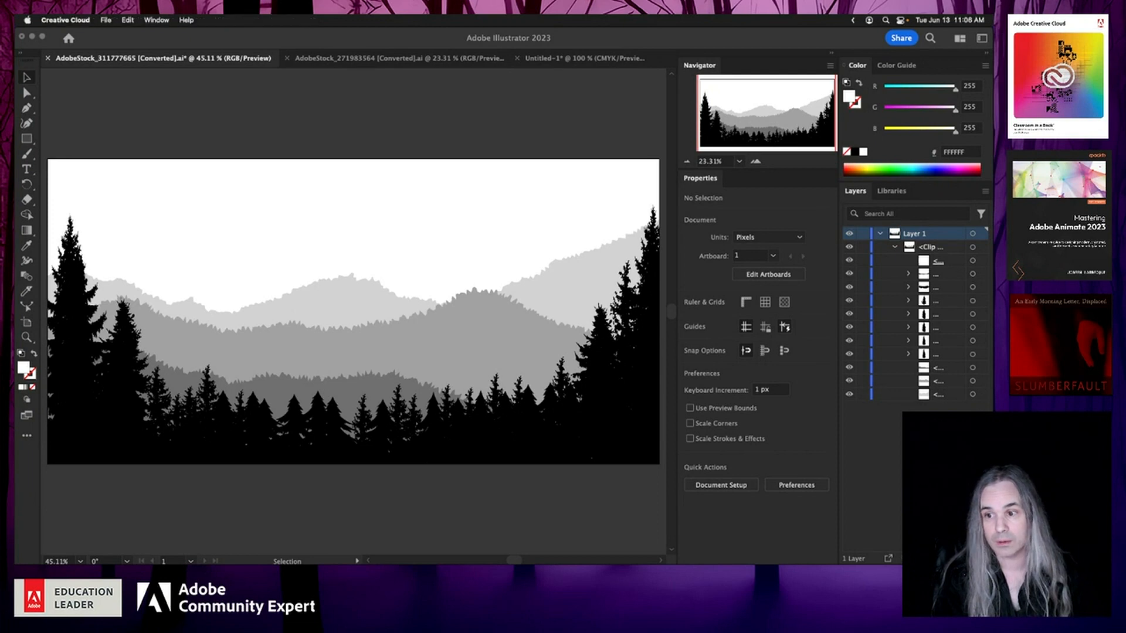
# Step: Check for application updates in the Creative Cloud desktop app, then return to the document
pyautogui.moveTo(16, 81); pyautogui.dragTo(352, 73)
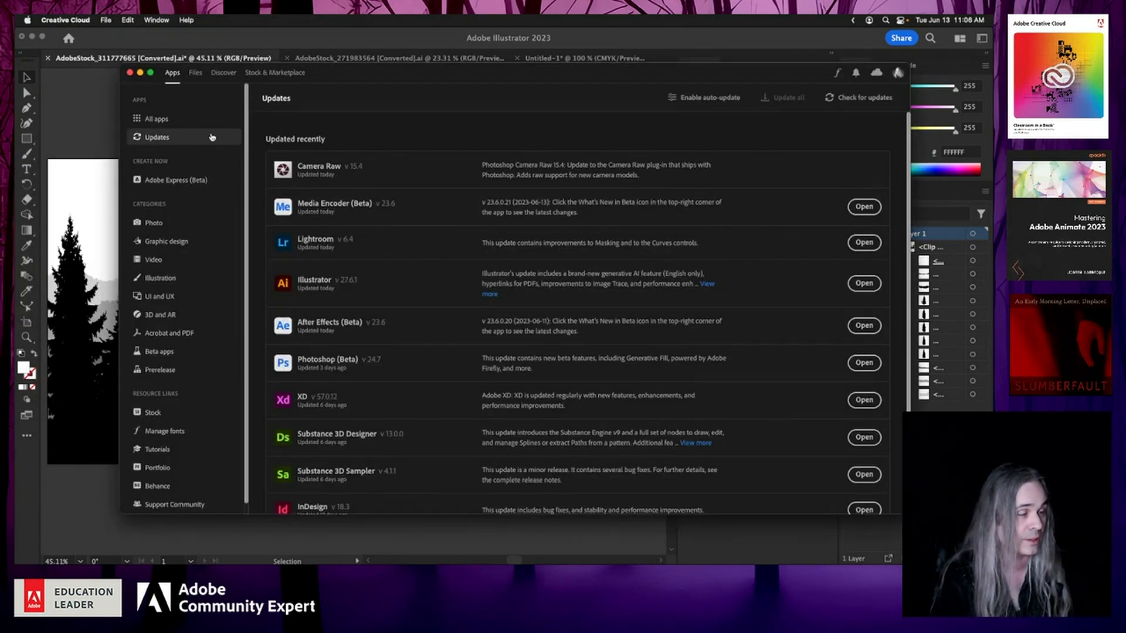
pyautogui.click(848, 98)
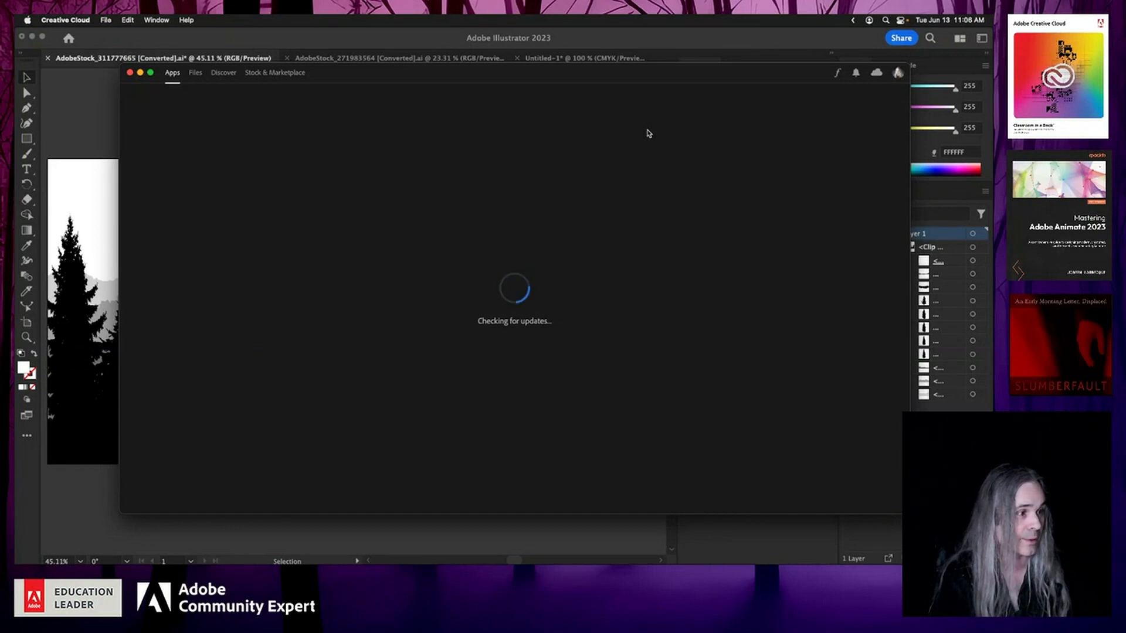
pyautogui.moveTo(635, 76); pyautogui.dragTo(606, 86)
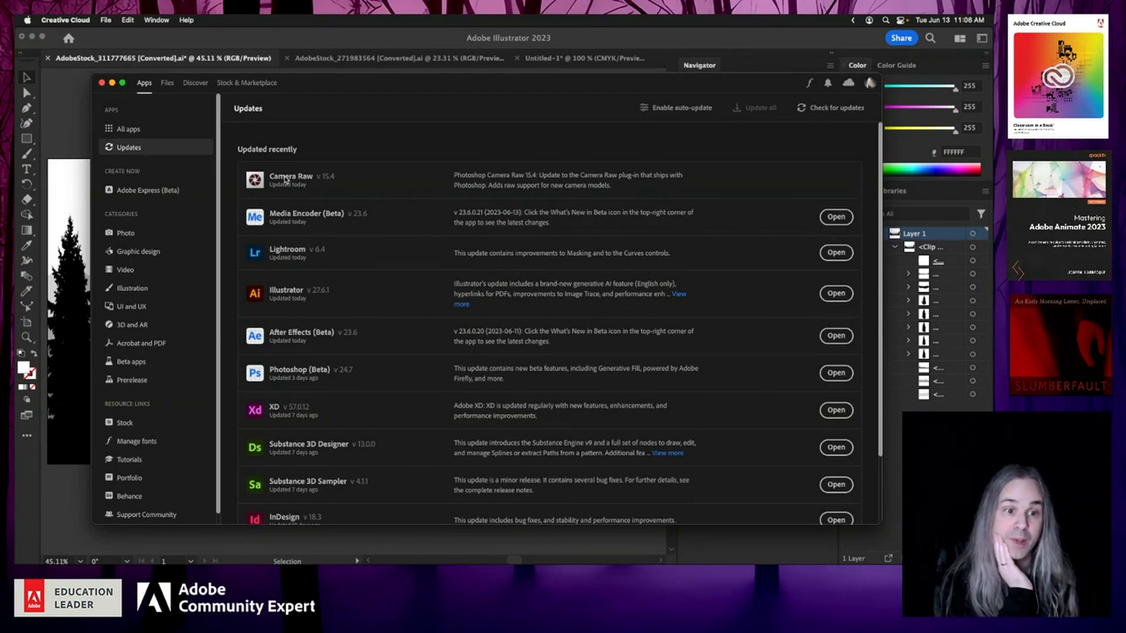
pyautogui.click(112, 83)
pyautogui.click(323, 121)
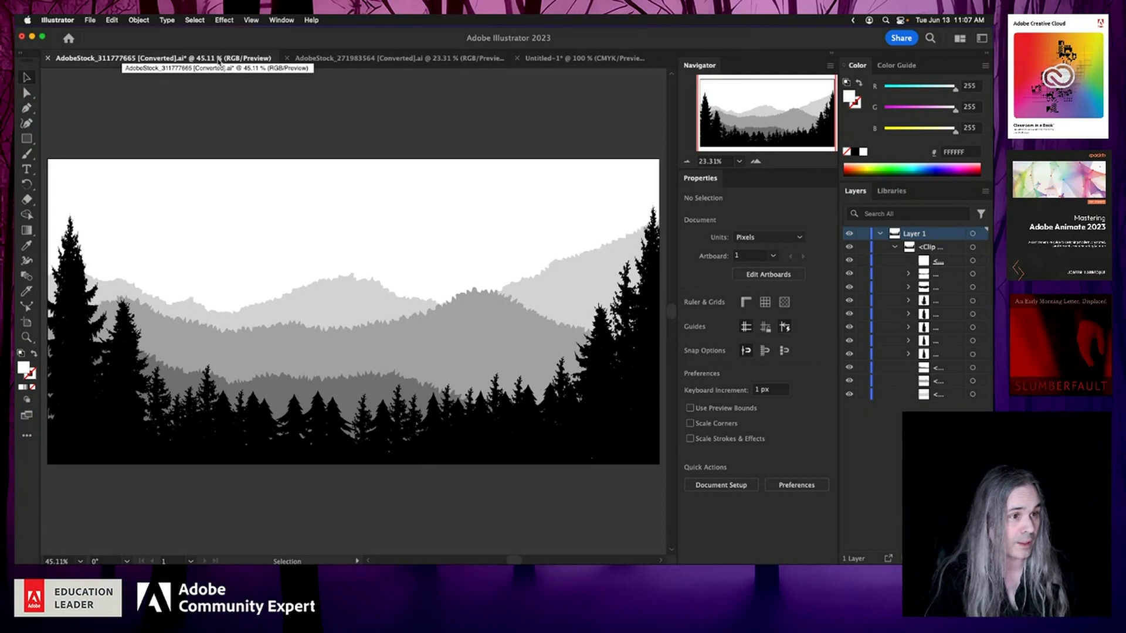
# Step: Switch to the coffee cup document and back to the forest landscape document
pyautogui.click(365, 63)
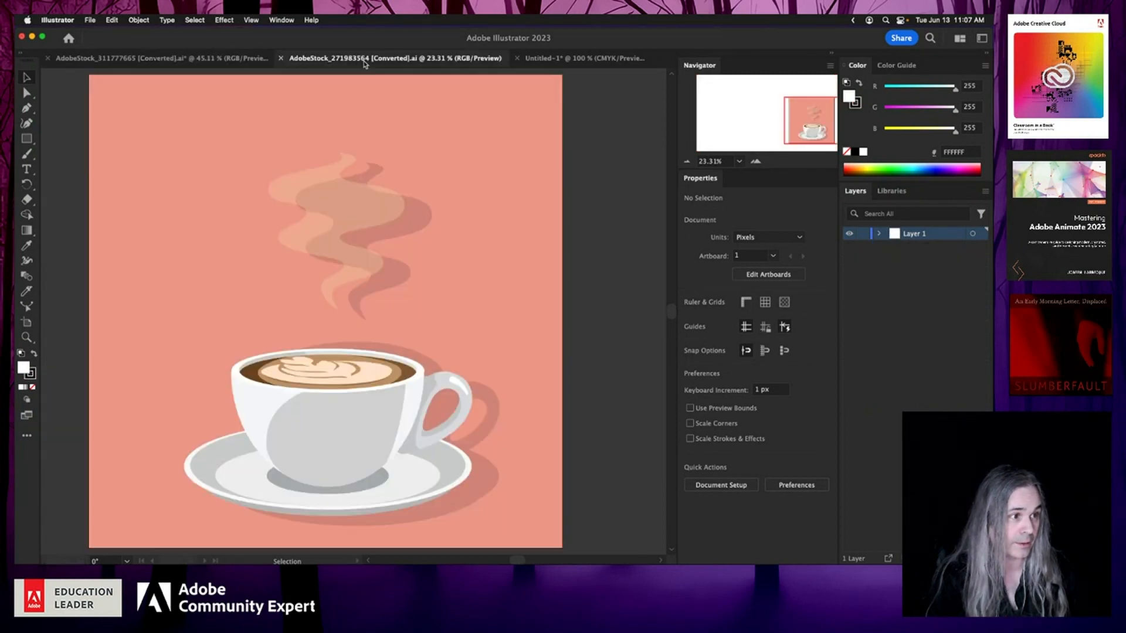
pyautogui.click(187, 63)
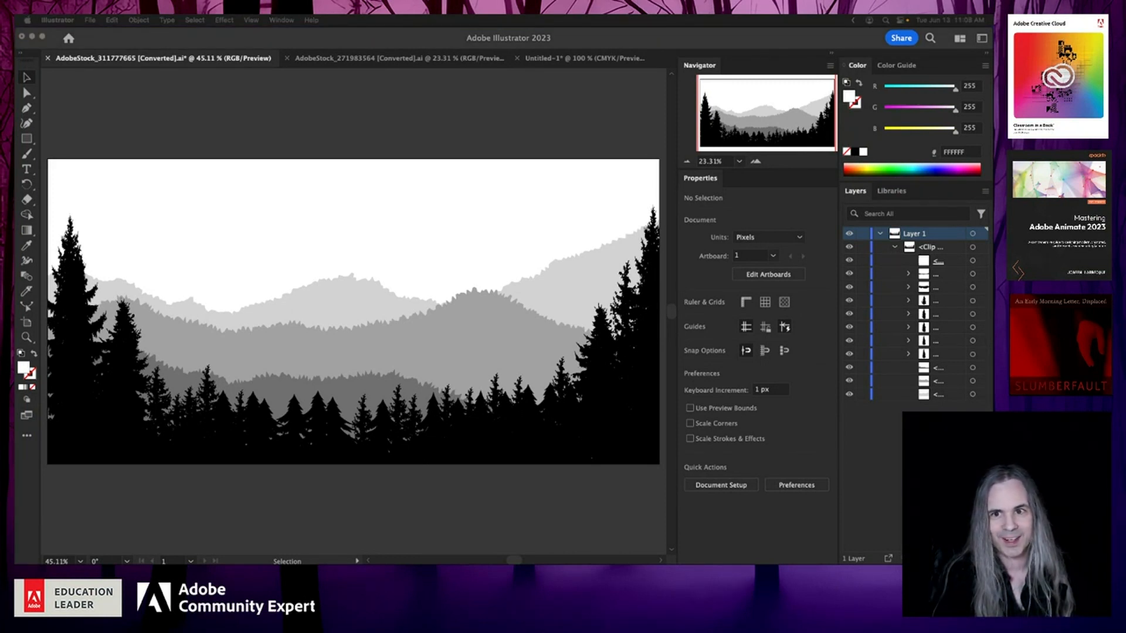
pyautogui.click(557, 104)
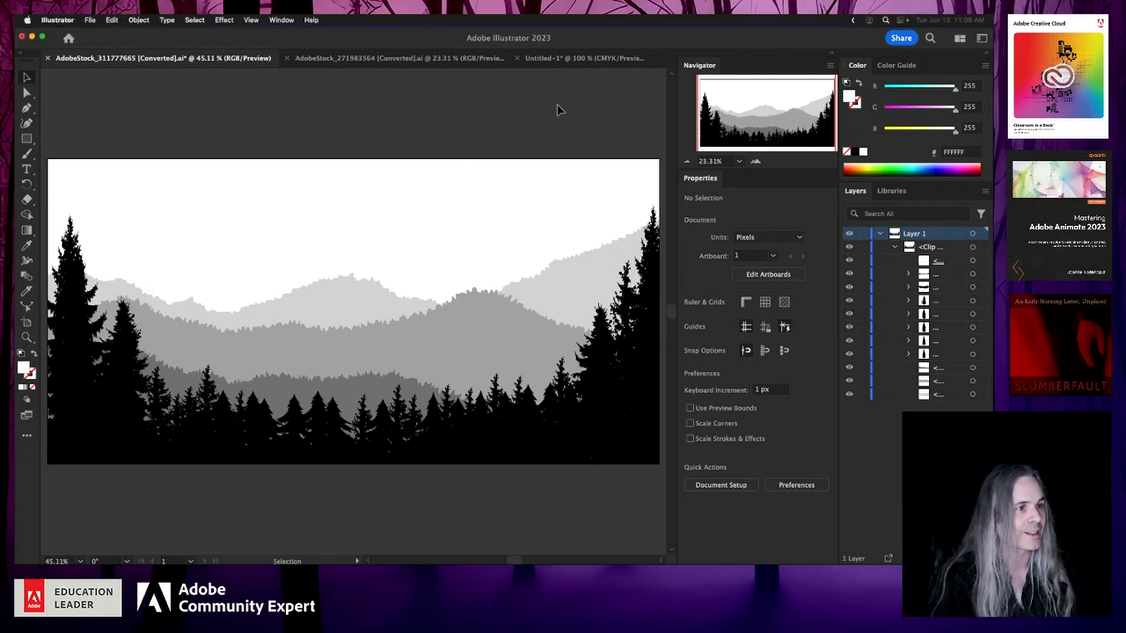
# Step: Open the Retype (Beta) panel to examine its font recommendations, then close it
pyautogui.click(274, 21)
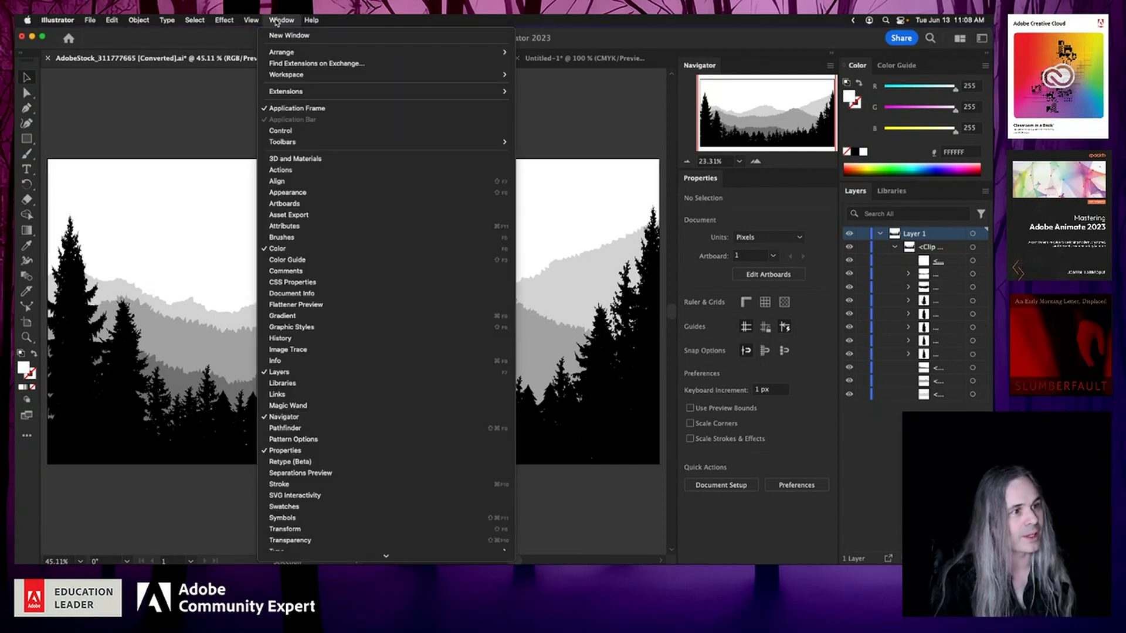
pyautogui.click(338, 463)
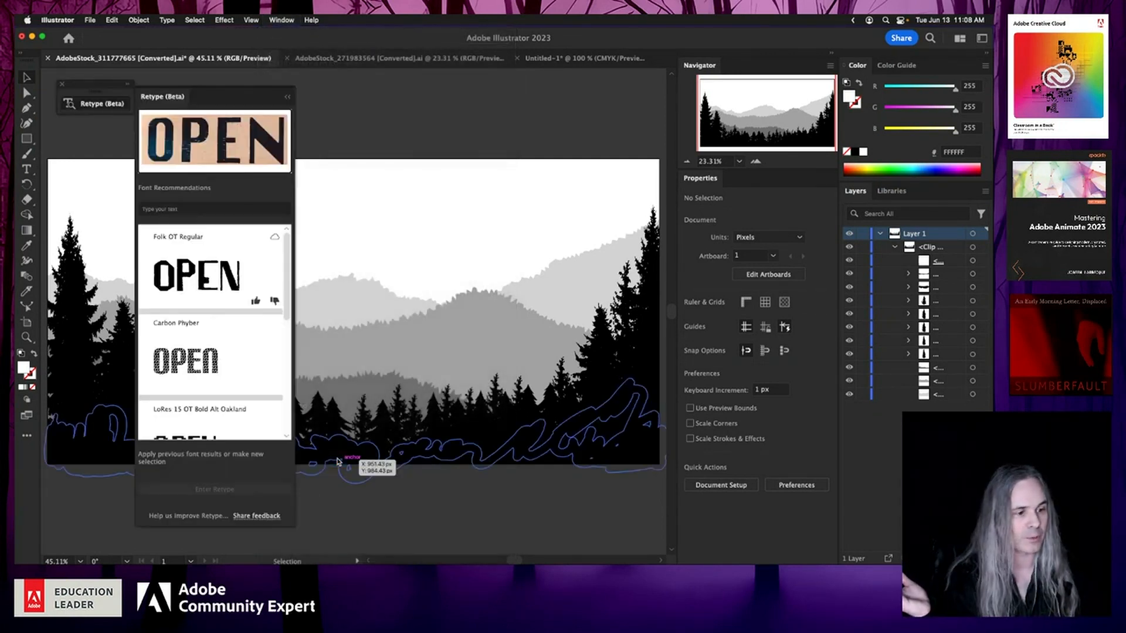
pyautogui.click(121, 105)
pyautogui.click(128, 87)
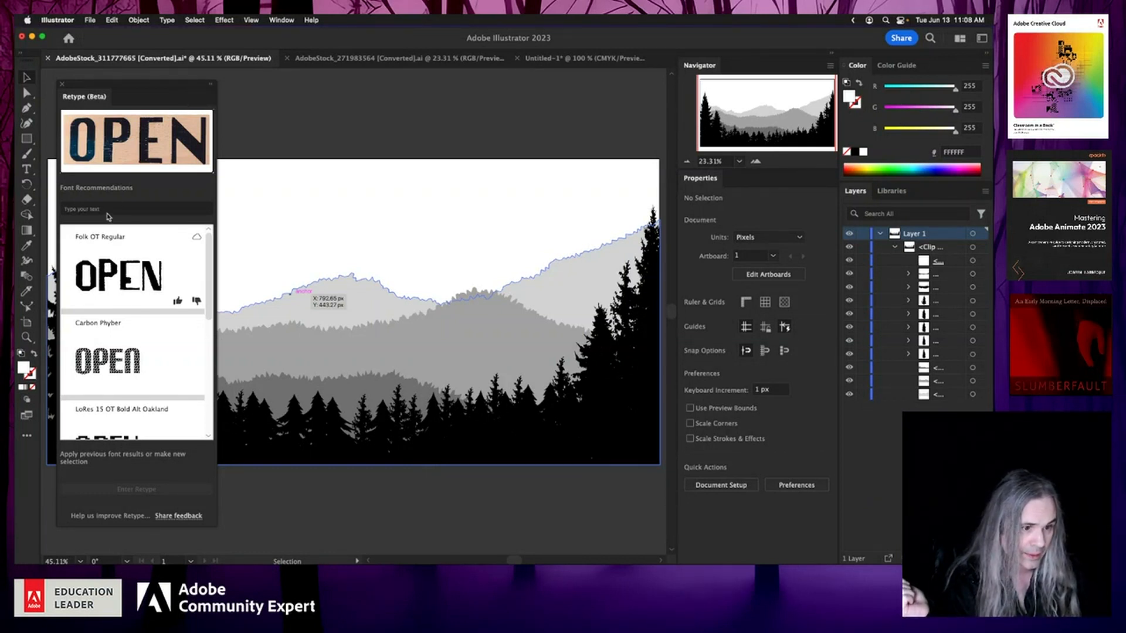
pyautogui.scroll(-5, 99, 440)
pyautogui.scroll(5, 100, 440)
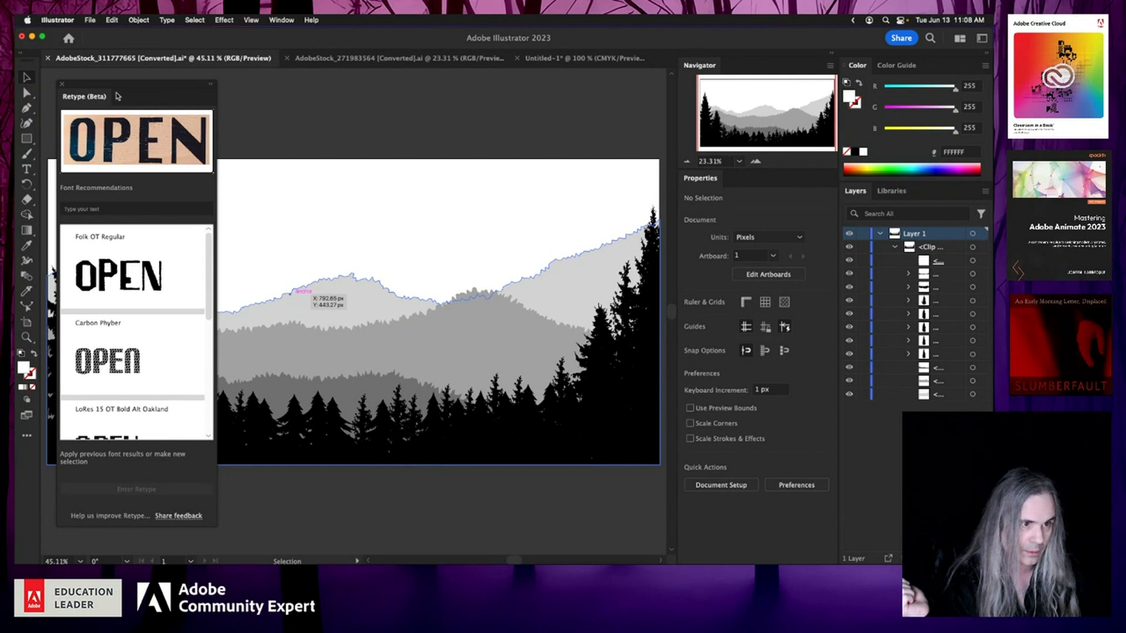
pyautogui.click(62, 84)
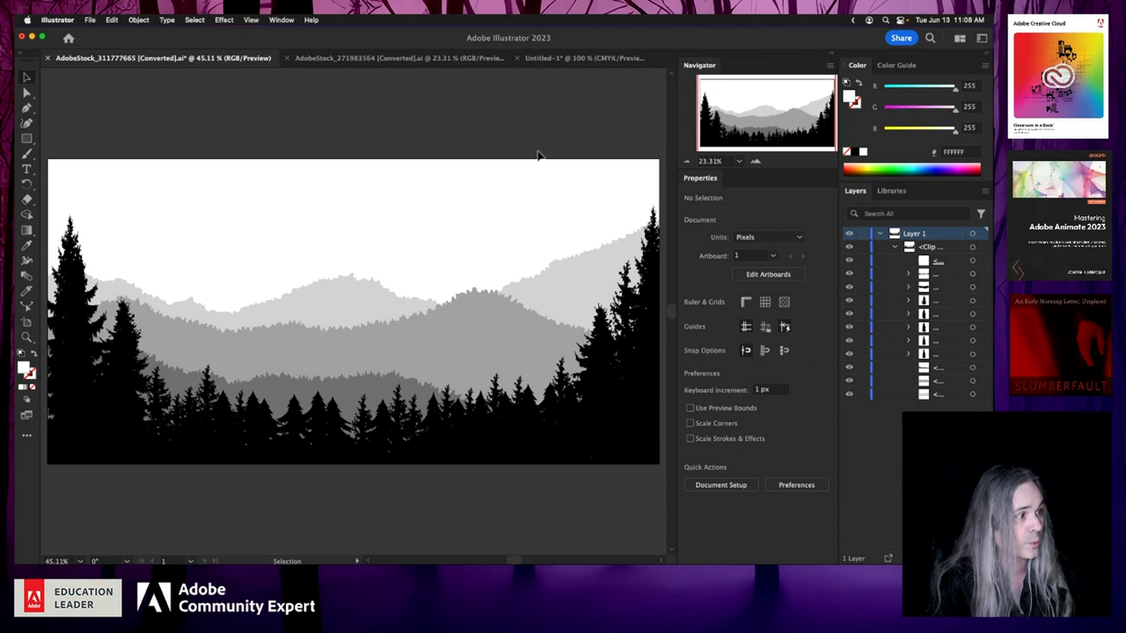
# Step: Select all artwork on Layer 1 and open Generative Recolor (Beta), moving its panel beside the artwork
pyautogui.click(973, 234)
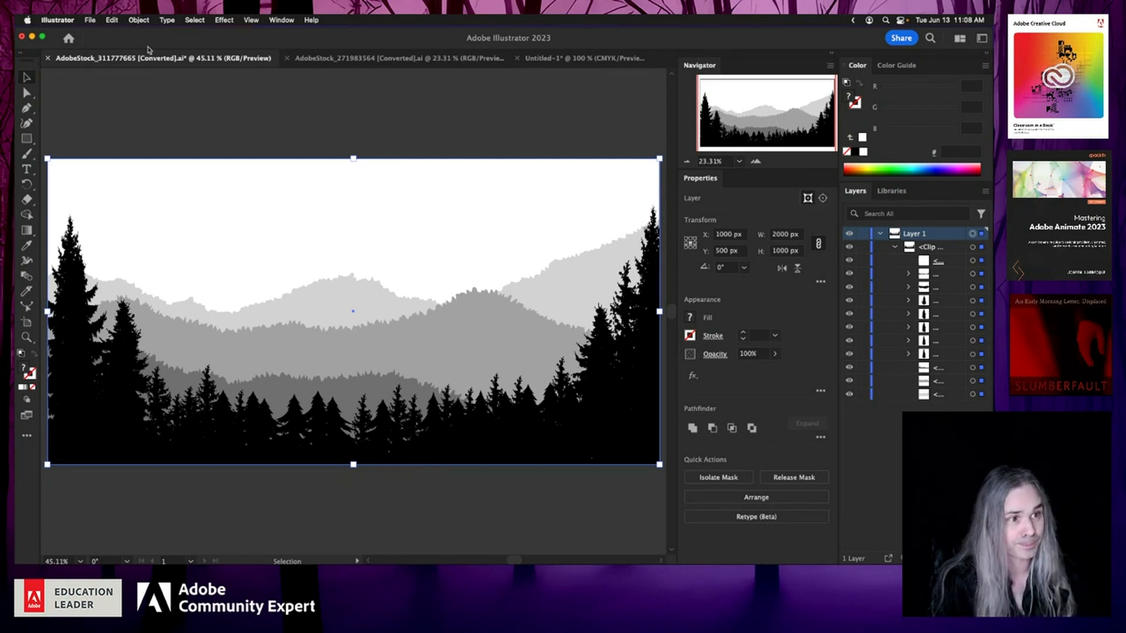
pyautogui.click(111, 21)
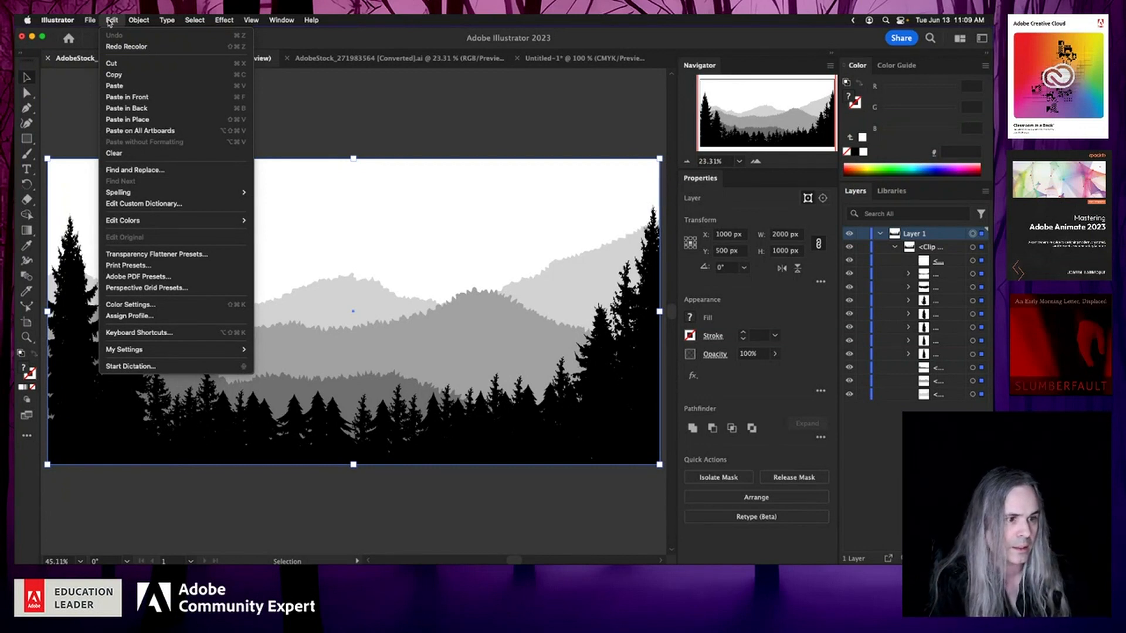
pyautogui.moveTo(171, 221)
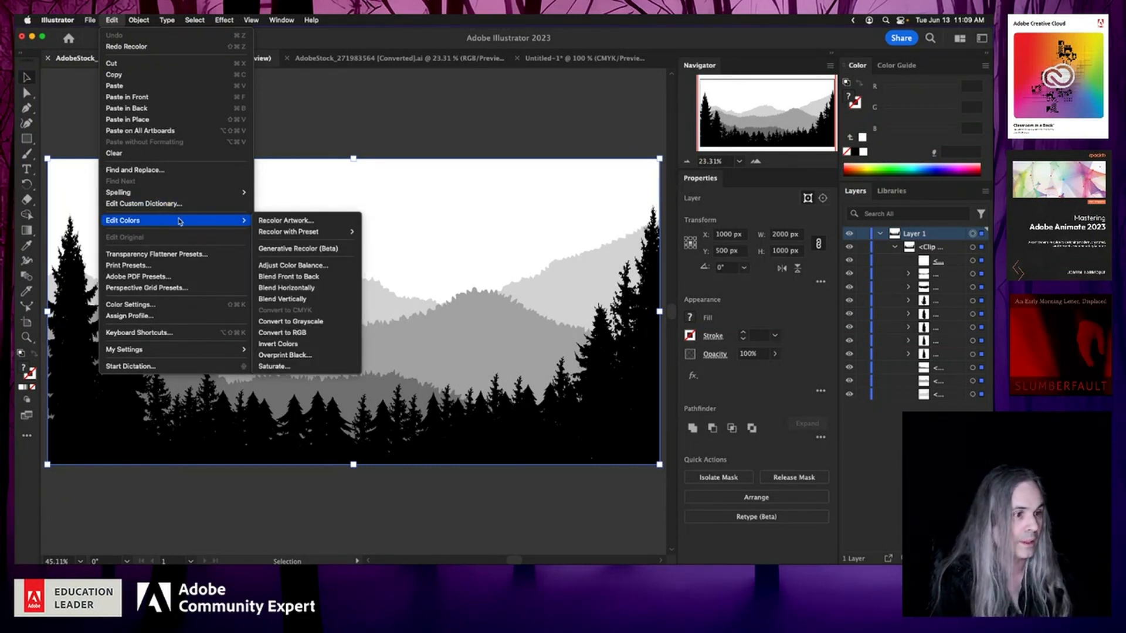
pyautogui.click(340, 251)
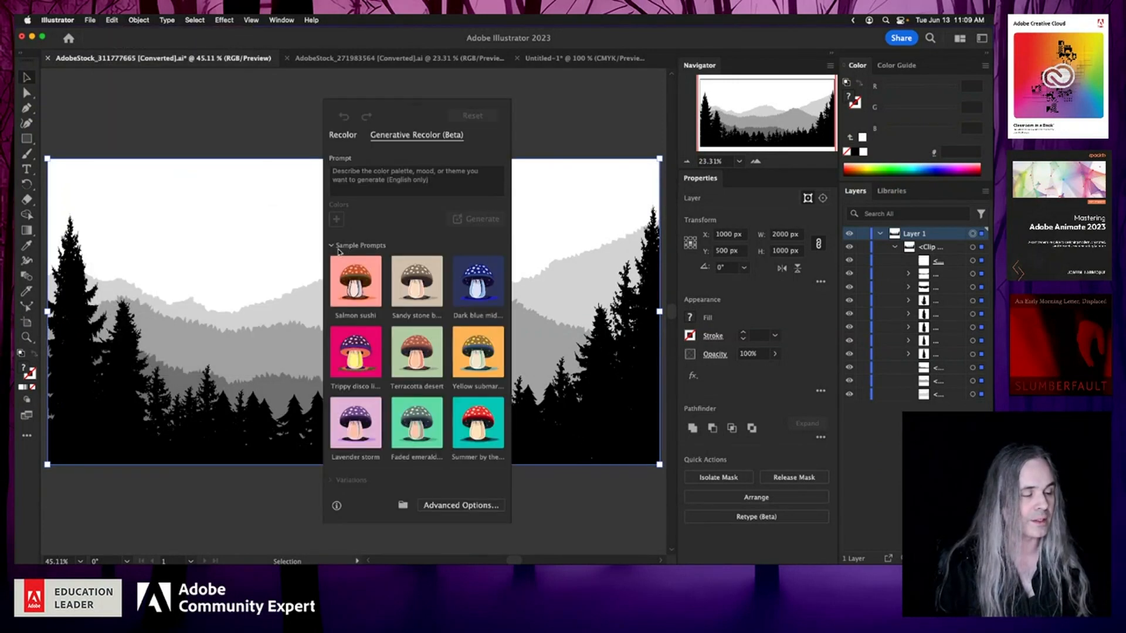
pyautogui.moveTo(425, 108); pyautogui.dragTo(160, 103)
pyautogui.click(152, 174)
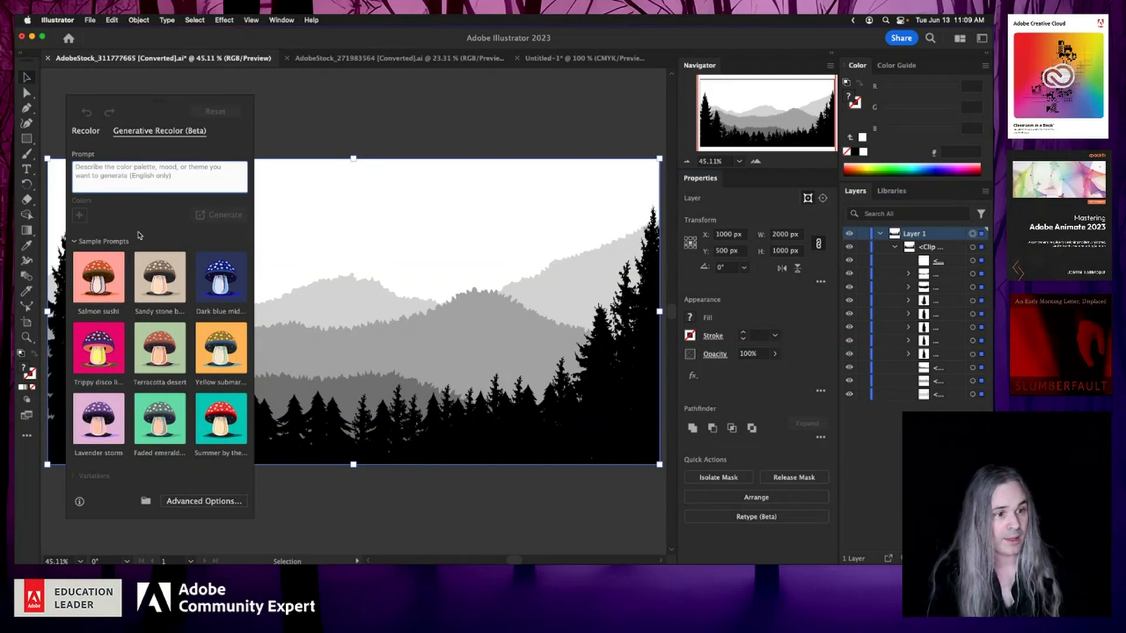
# Step: Generate recolor variations from the prompt "red apocalyptic flames autumn"
pyautogui.scroll(-1, 165, 332)
pyautogui.scroll(-3, 166, 333)
pyautogui.scroll(3, 165, 333)
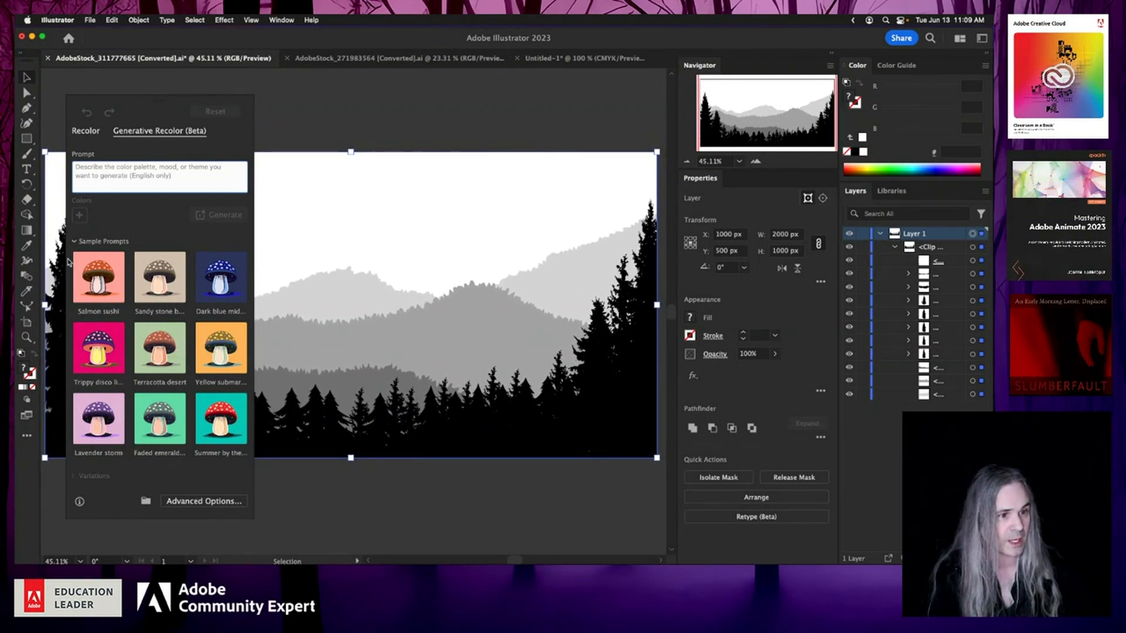
pyautogui.click(76, 242)
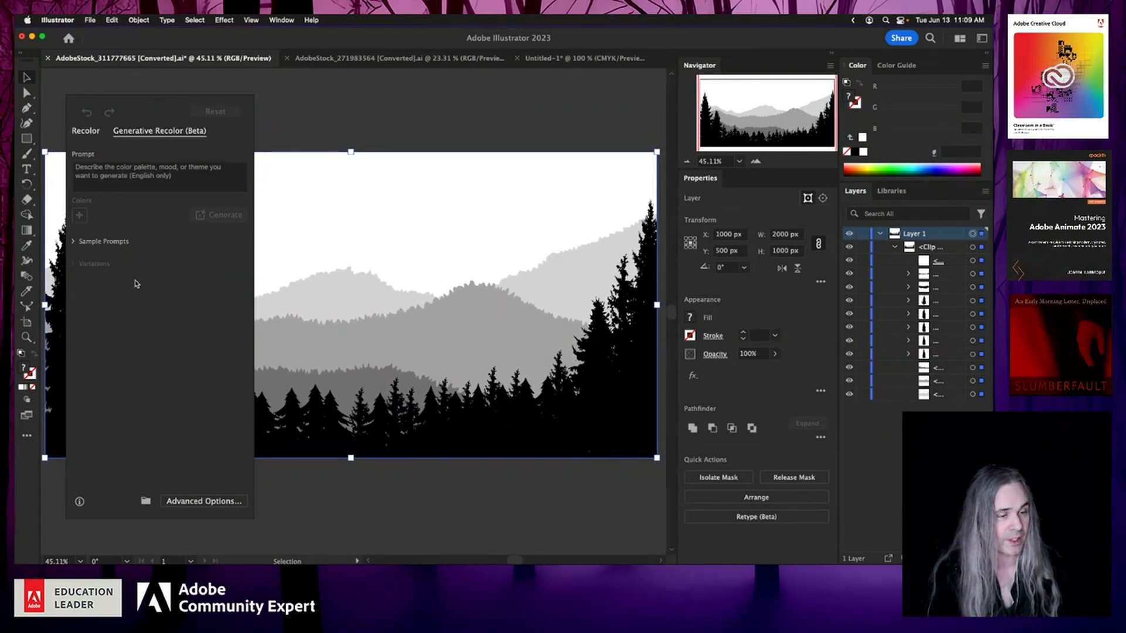
pyautogui.click(188, 183)
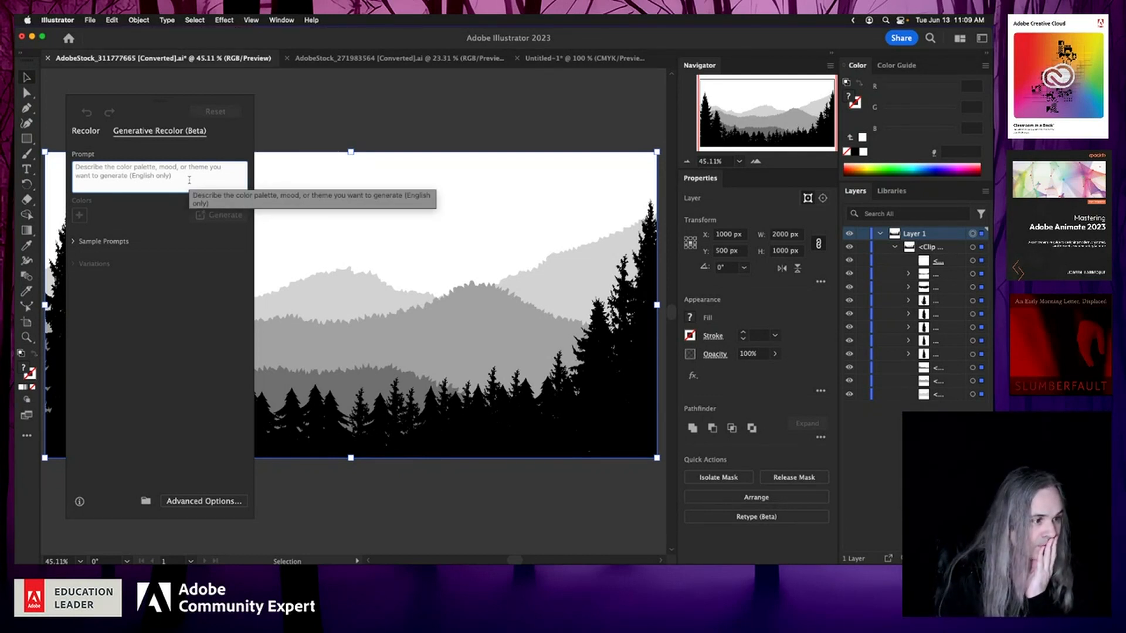
pyautogui.write('red')
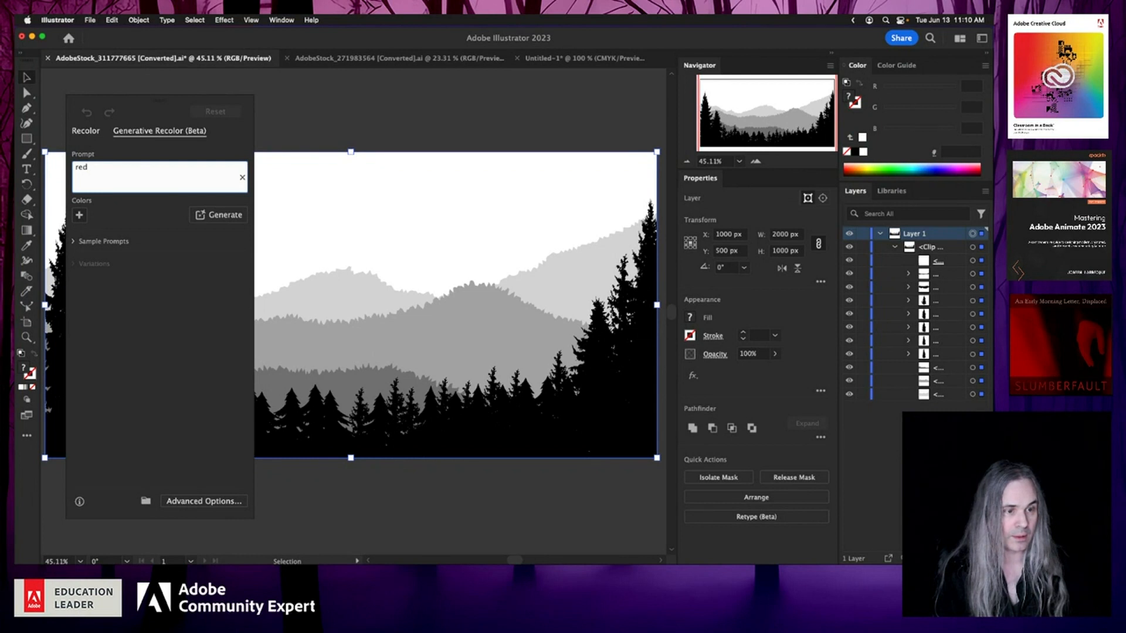
pyautogui.write(' apoca')
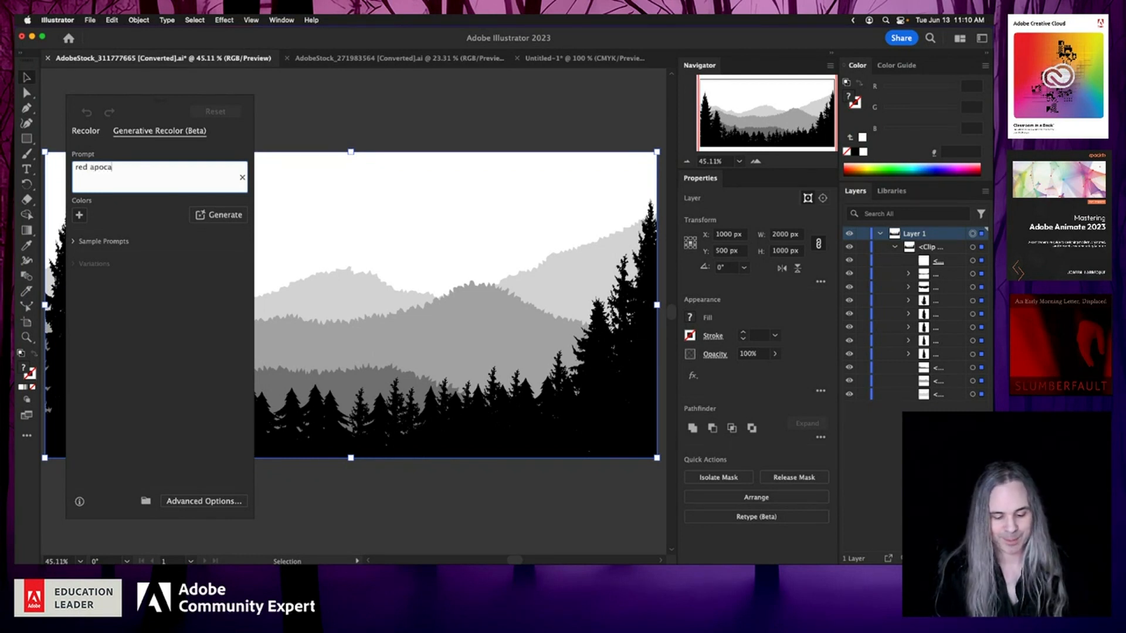
pyautogui.write('lyptic')
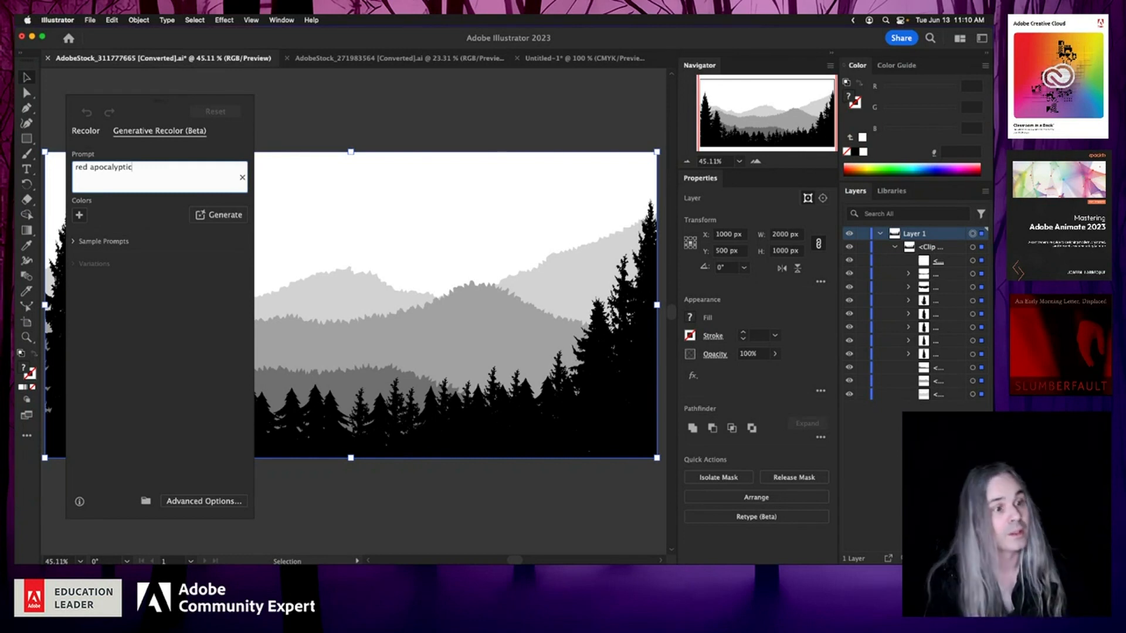
pyautogui.write(' flame')
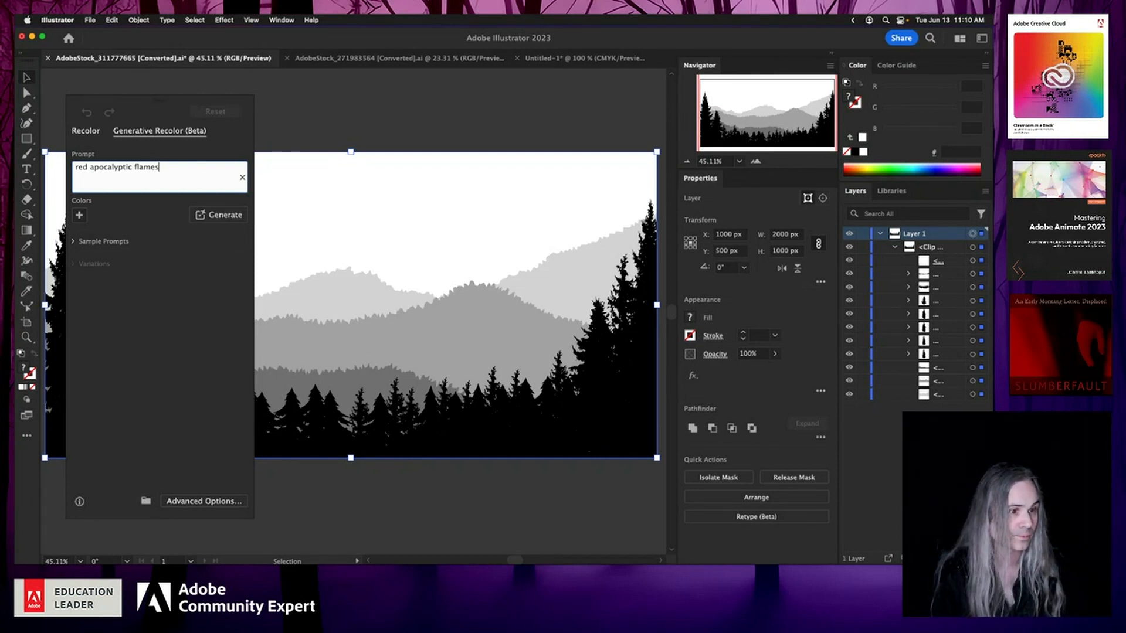
pyautogui.write('s')
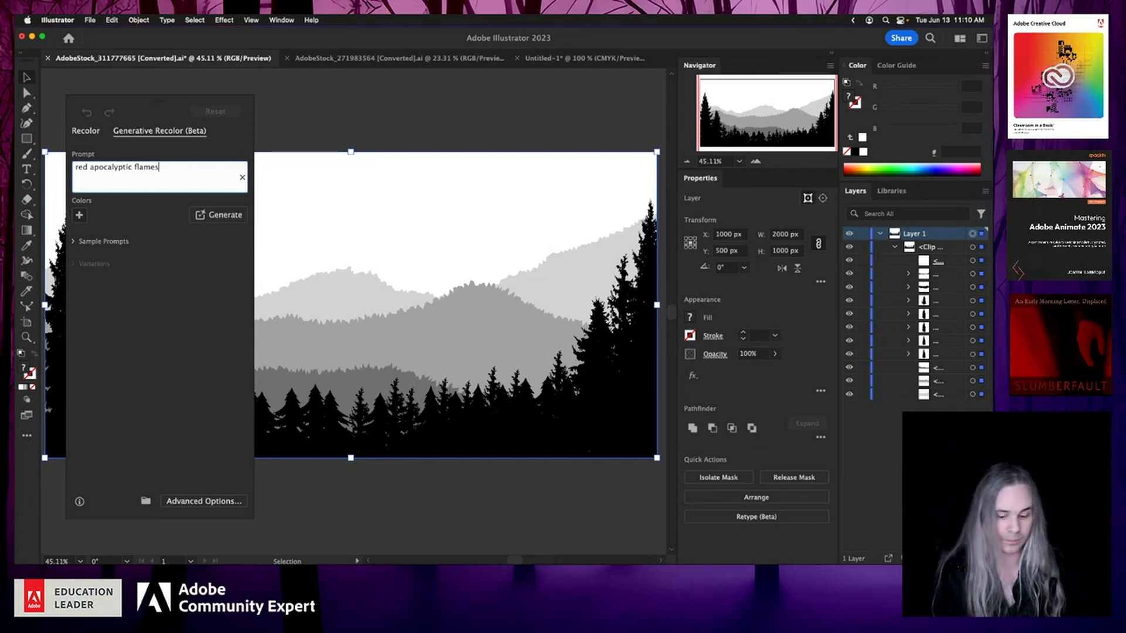
pyautogui.write(' autumn')
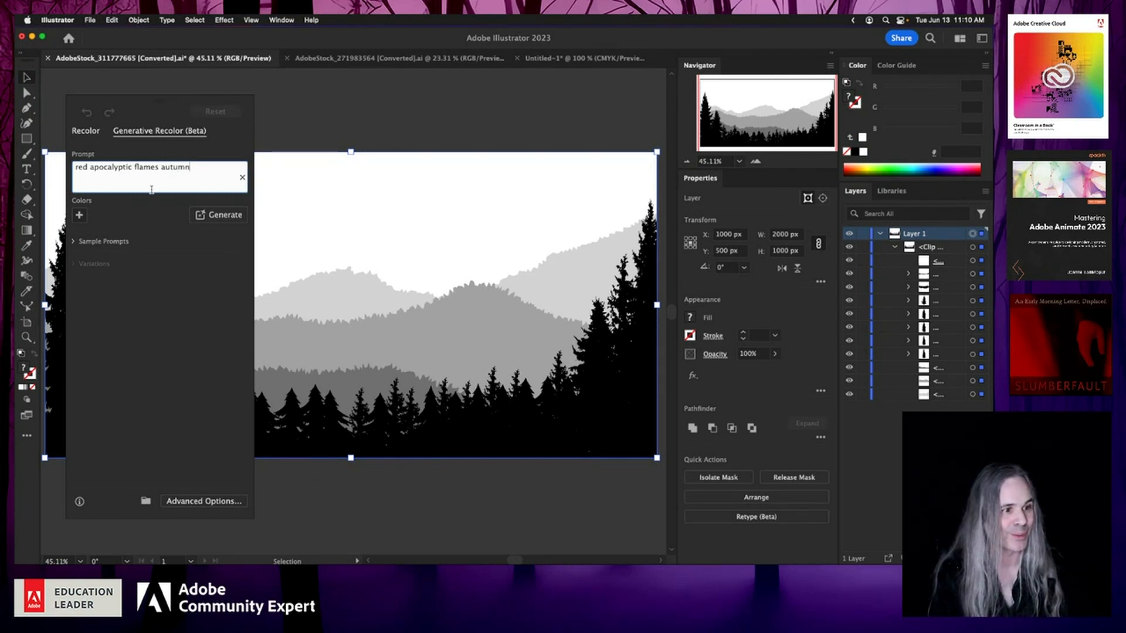
pyautogui.click(218, 216)
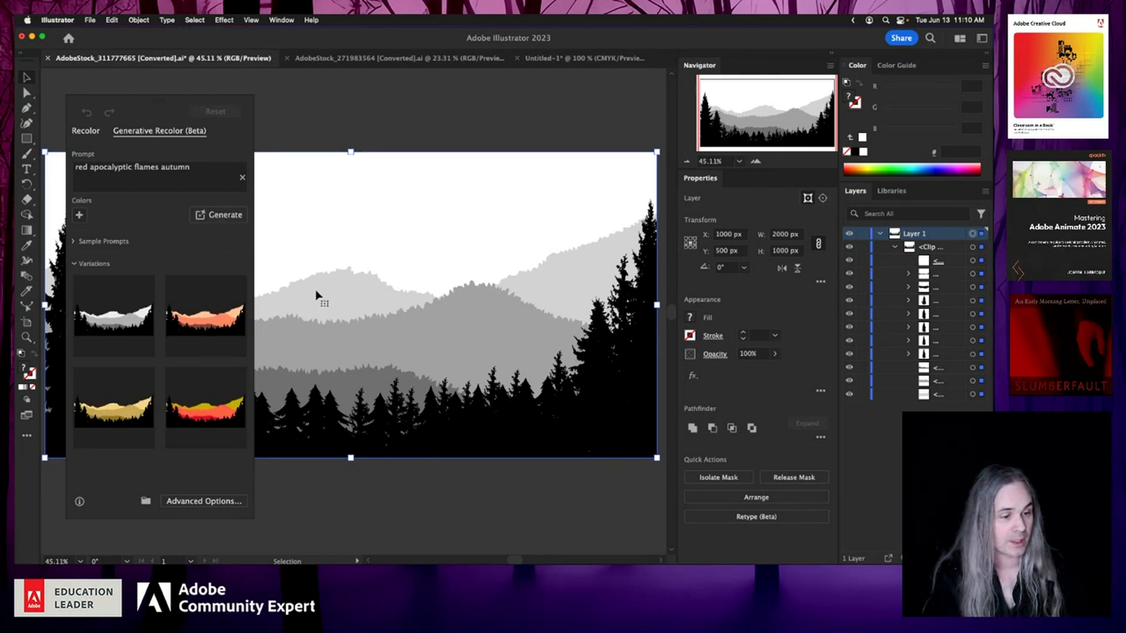
# Step: Preview the generated color variations on the artwork one by one
pyautogui.scroll(-3, 211, 348)
pyautogui.scroll(3, 212, 355)
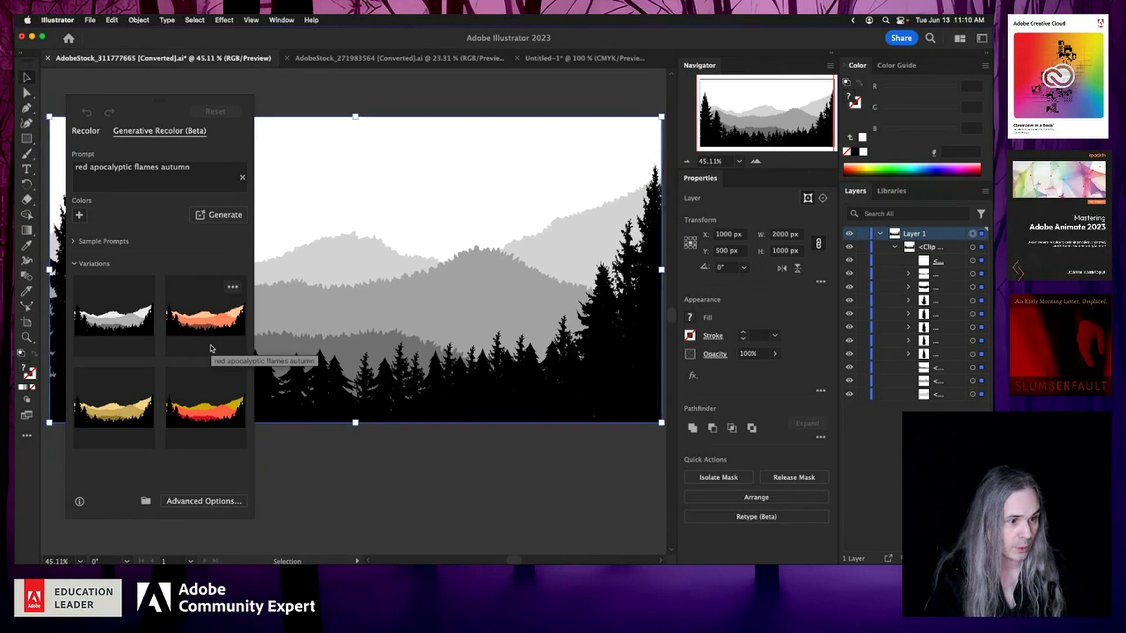
pyautogui.click(200, 318)
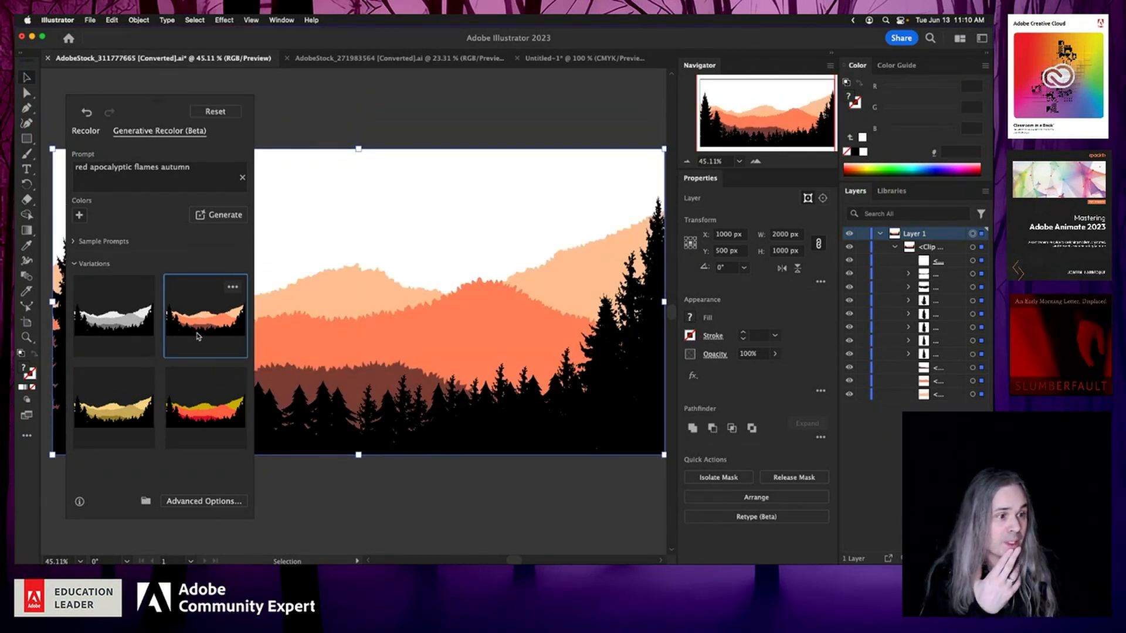
pyautogui.click(193, 404)
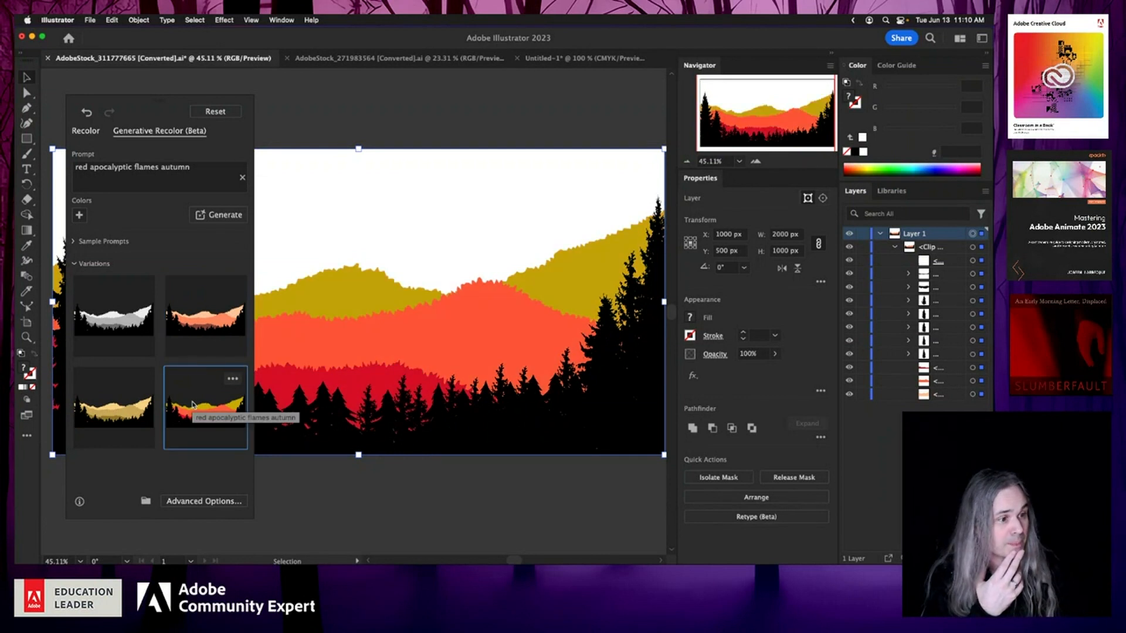
pyautogui.click(117, 396)
pyautogui.click(117, 296)
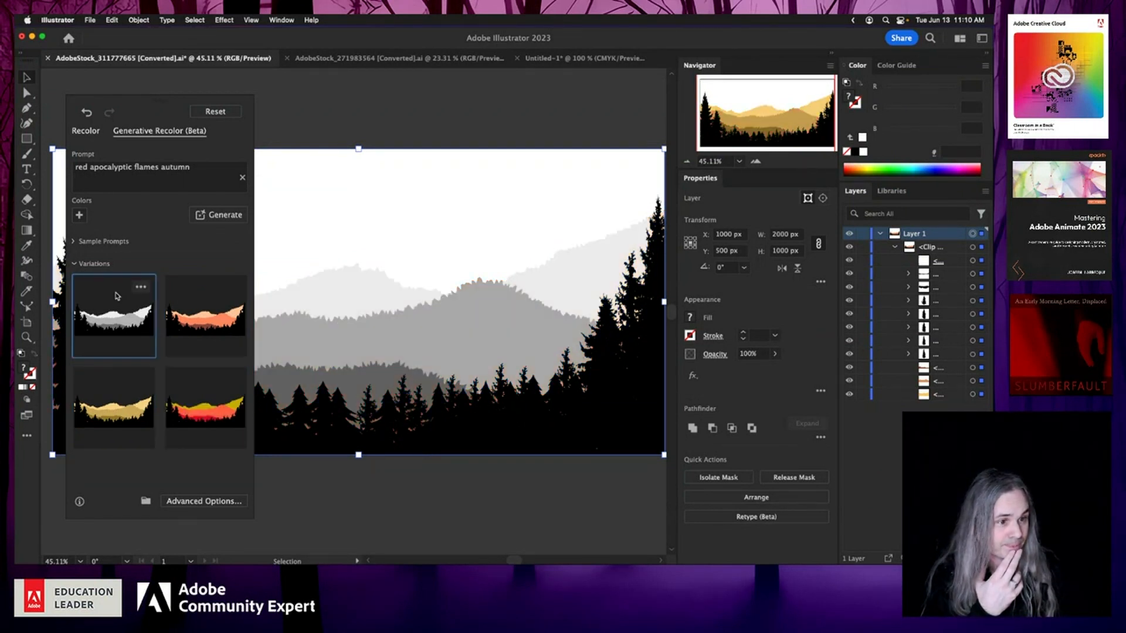
pyautogui.click(213, 415)
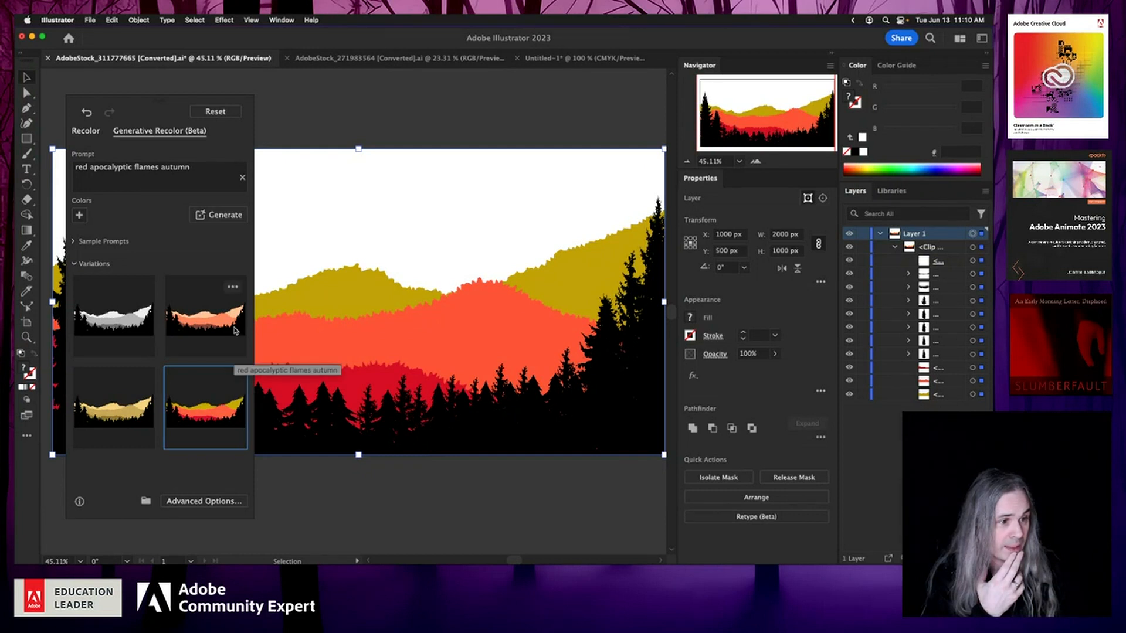
# Step: Open the second variation to edit its colors and shift its harmony toward red on the color wheel
pyautogui.click(234, 287)
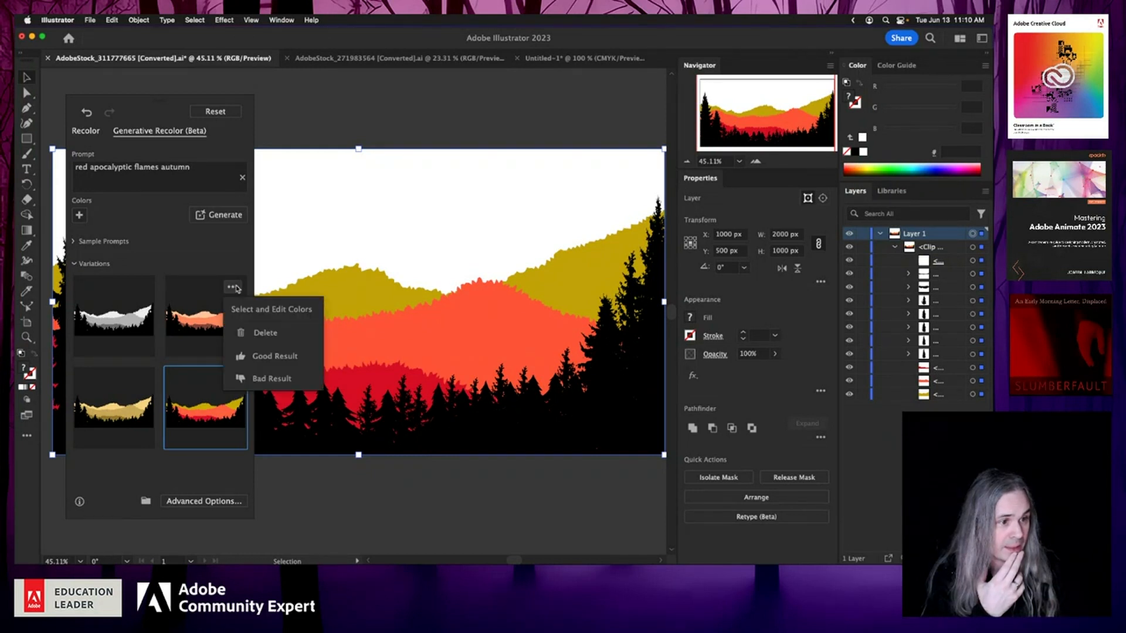
pyautogui.click(245, 316)
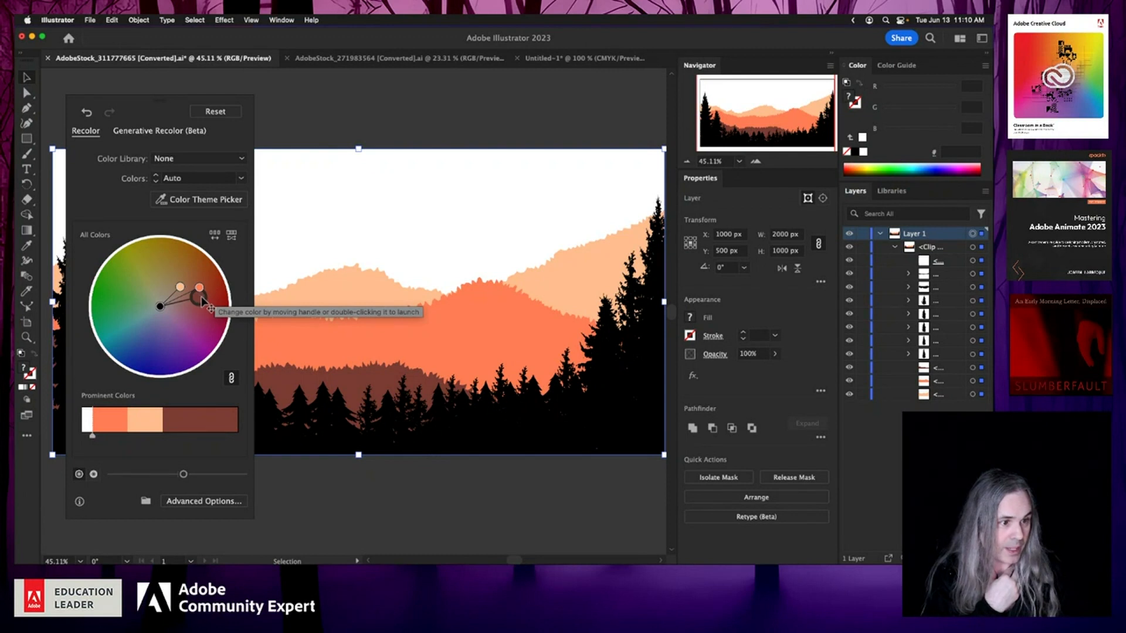
pyautogui.moveTo(202, 297); pyautogui.dragTo(223, 306)
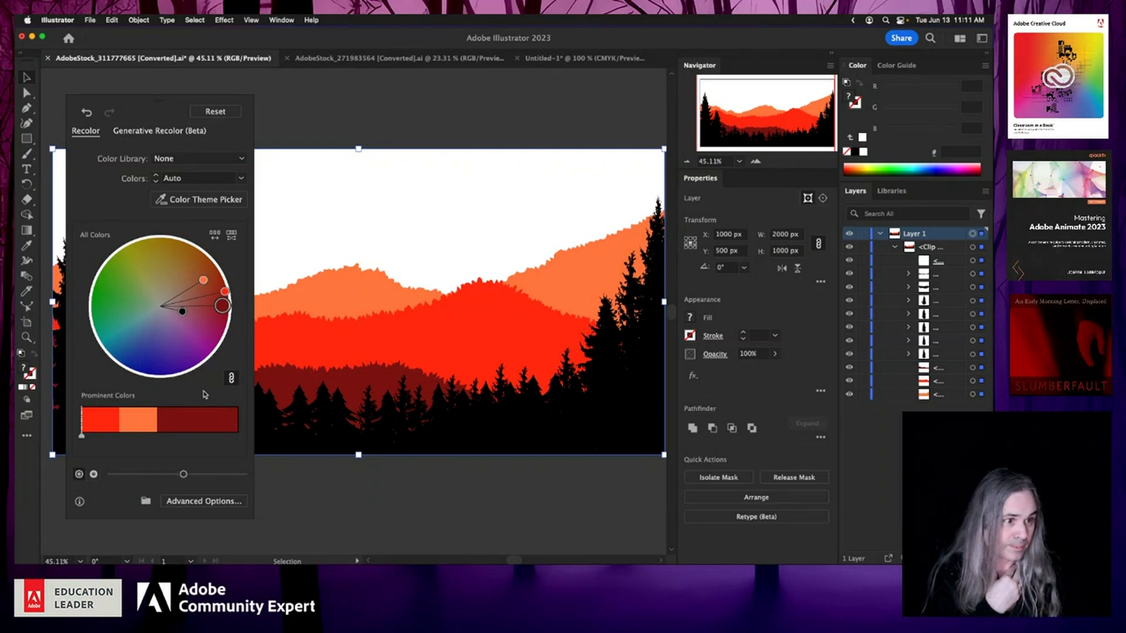
# Step: Compare the Recolor and Generative Recolor (Beta) tabs of the recolor panel
pyautogui.click(141, 133)
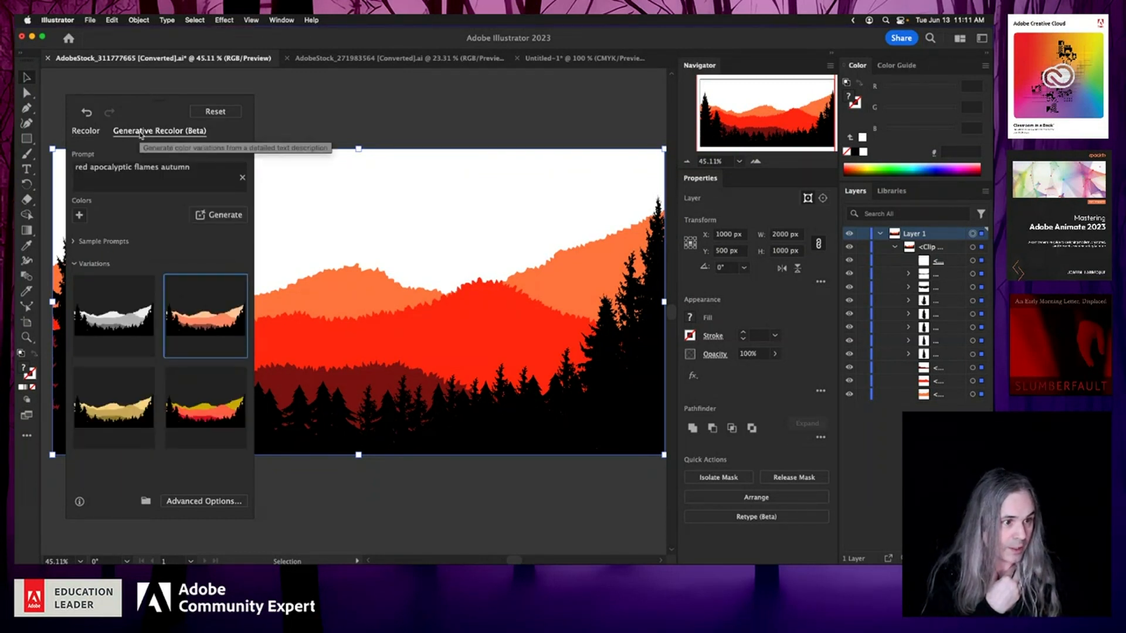
pyautogui.click(86, 130)
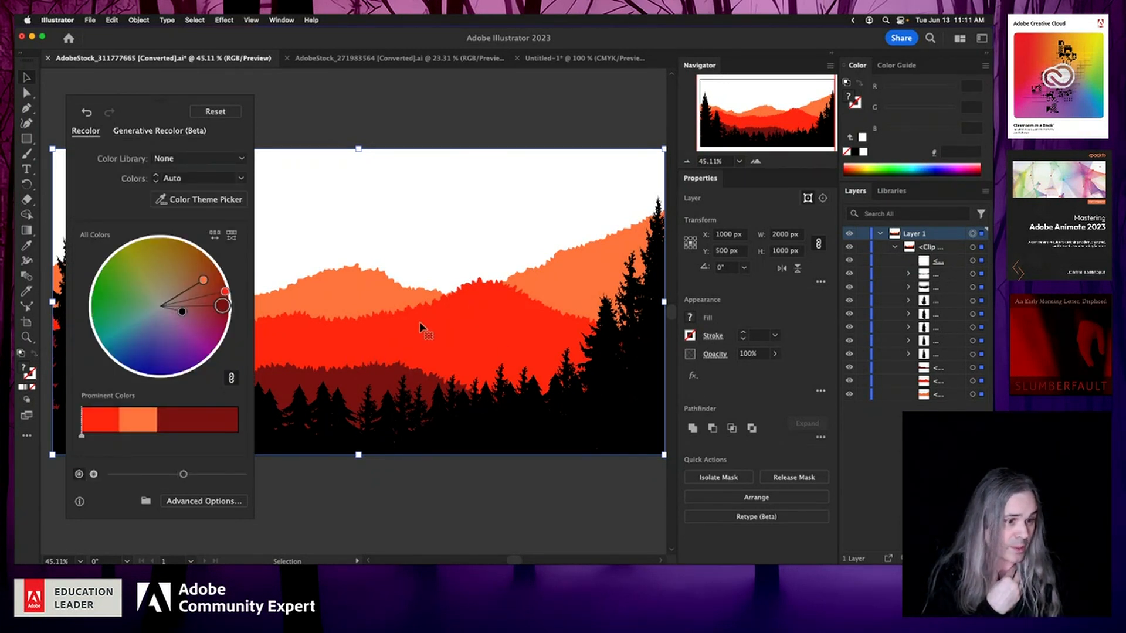
pyautogui.click(167, 131)
pyautogui.click(87, 133)
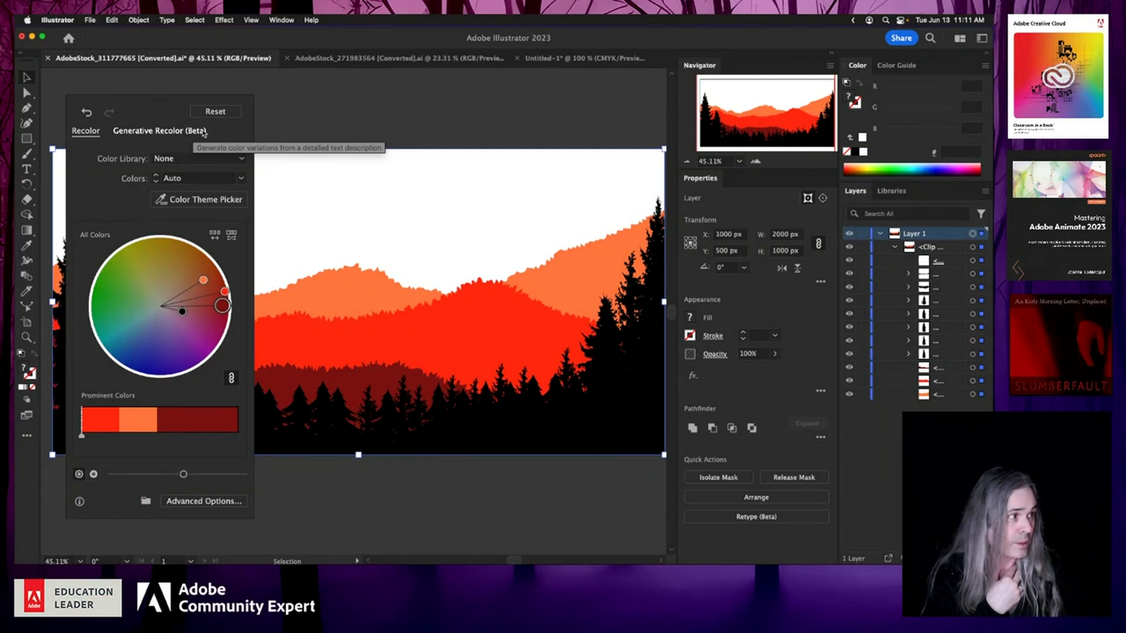
# Step: Switch to the coffee cup document, fit it in view, and expand Layer 1's groups in the Layers panel
pyautogui.click(387, 58)
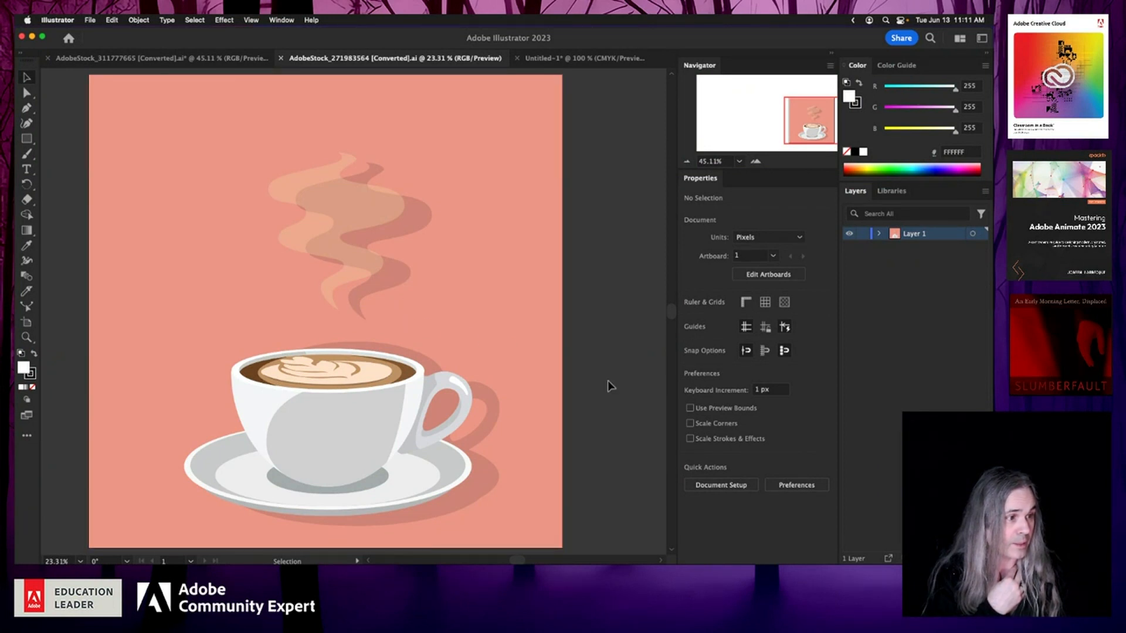
pyautogui.click(687, 162)
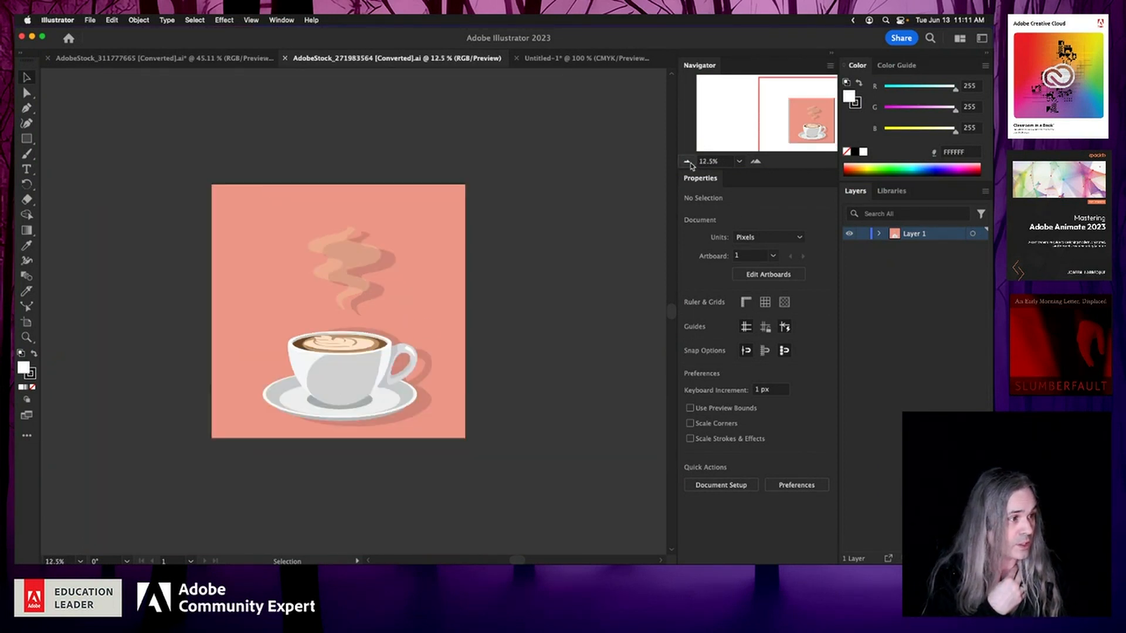
pyautogui.hscroll(-4, 339, 320)
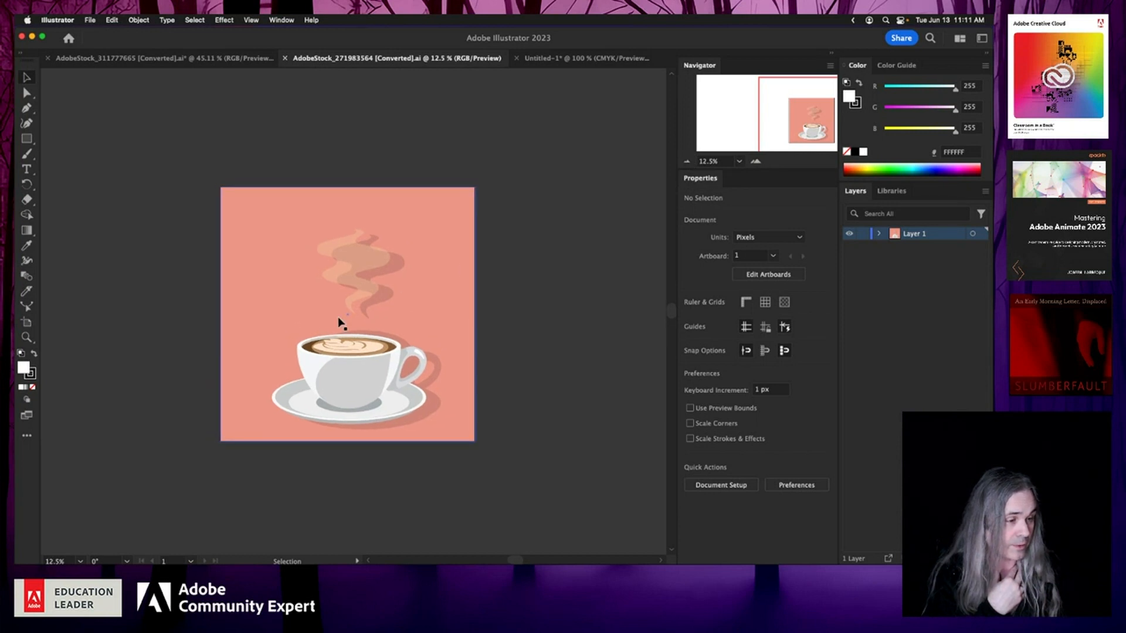
pyautogui.hscroll(-1, 339, 320)
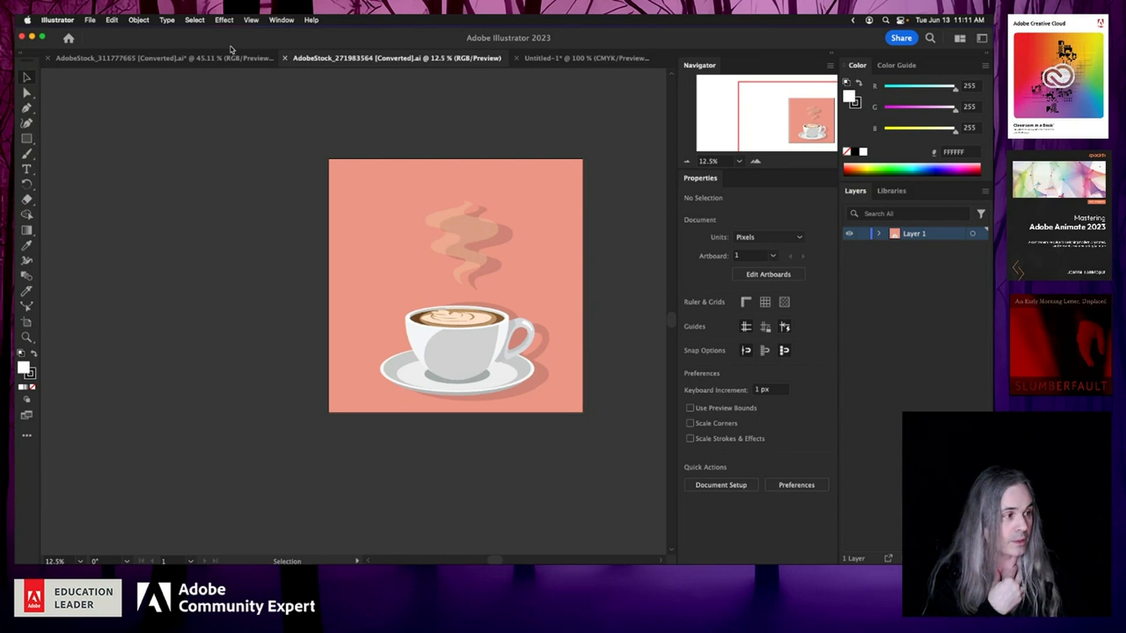
pyautogui.click(879, 234)
pyautogui.click(894, 247)
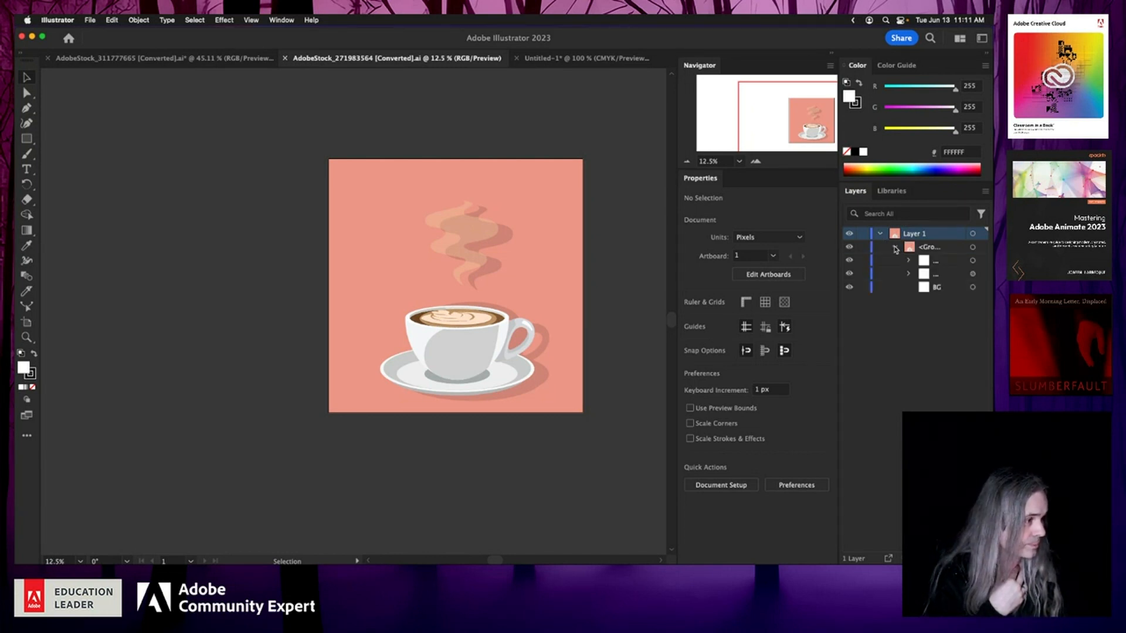
pyautogui.click(908, 274)
pyautogui.click(908, 260)
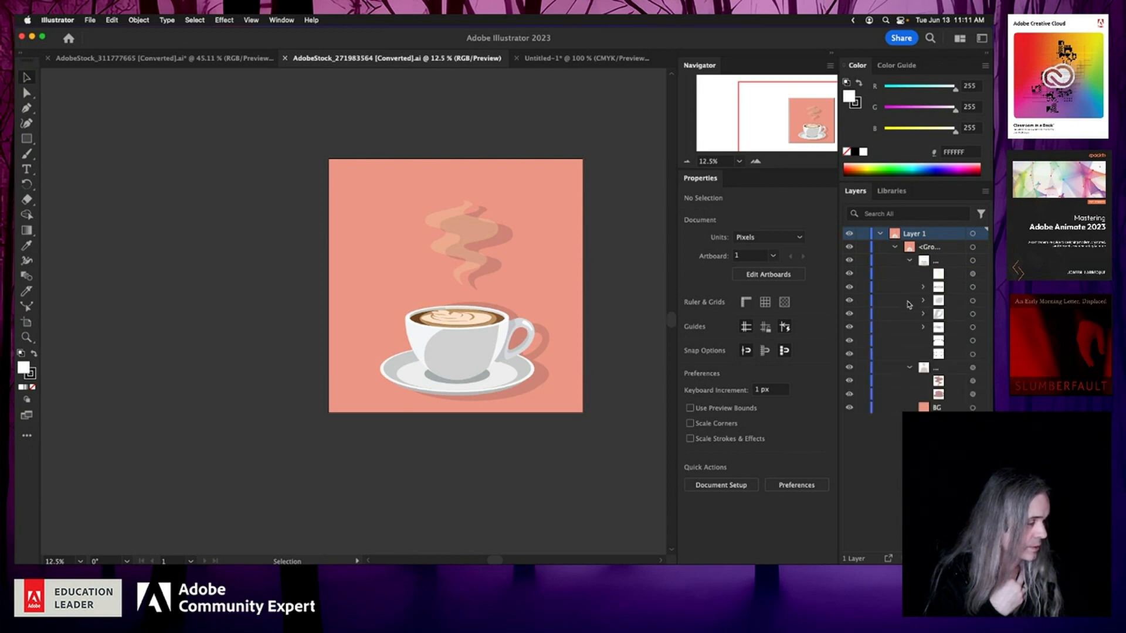
# Step: Select and deselect the coffee artwork, then inspect the Edit Colors submenu with nothing selected
pyautogui.click(973, 233)
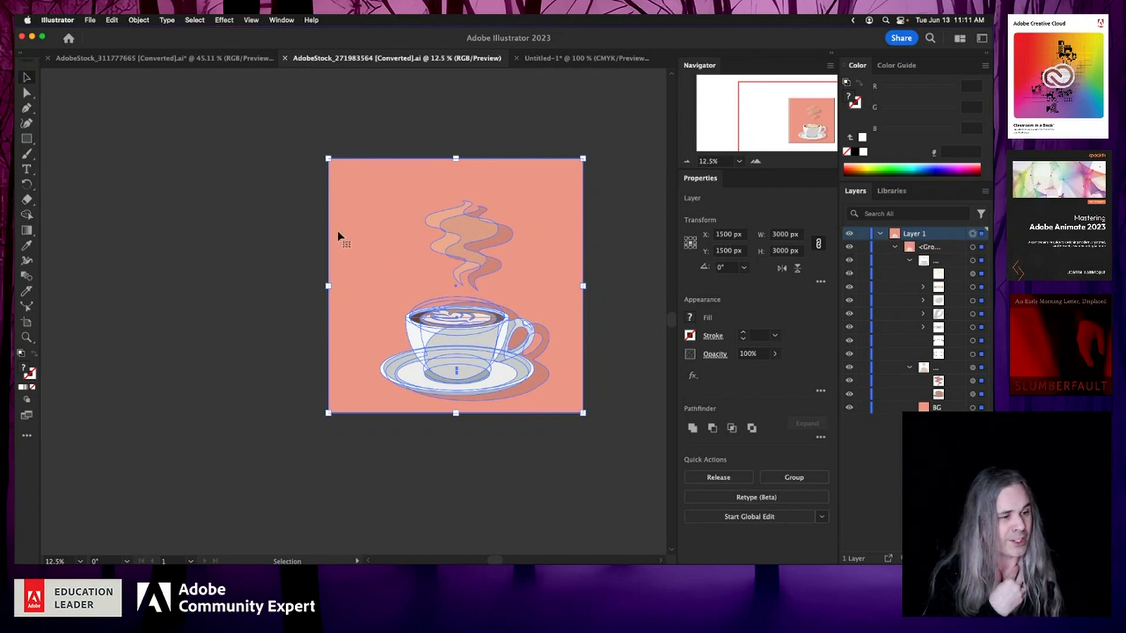
pyautogui.click(230, 230)
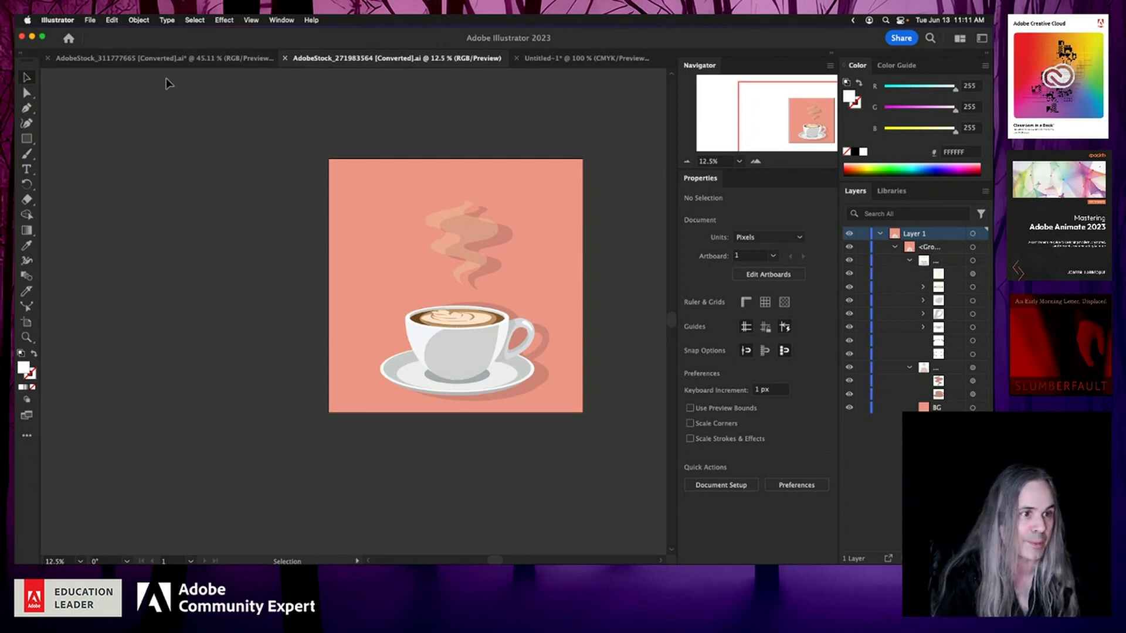
pyautogui.click(112, 21)
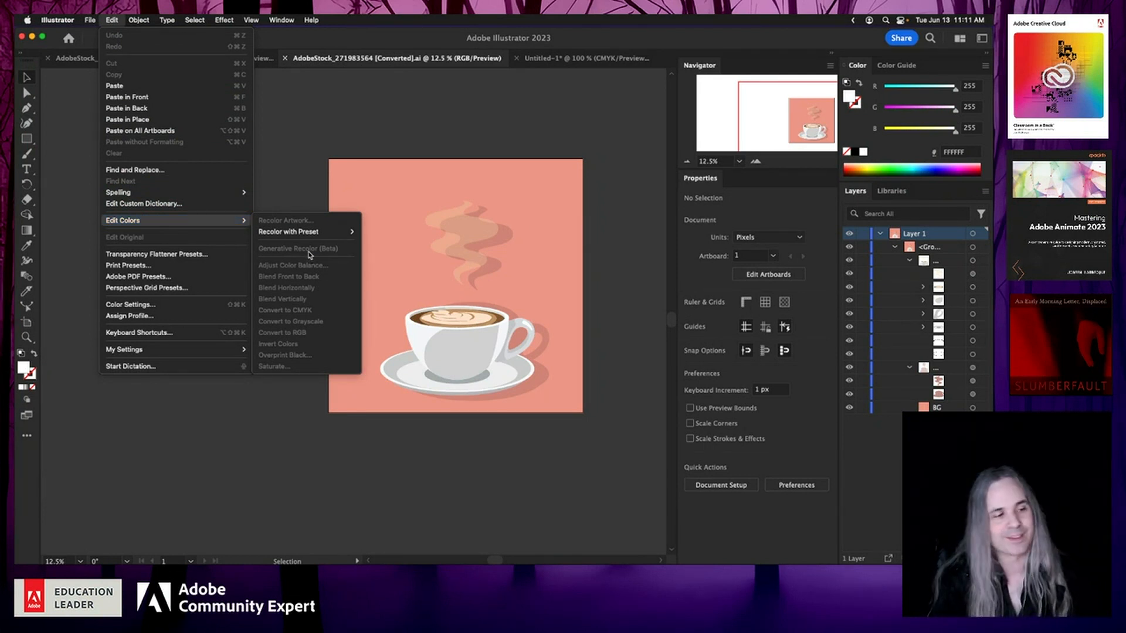
pyautogui.click(411, 474)
# Step: Inspect the landscape document's expanded layer contents before returning to the coffee cup document
pyautogui.click(181, 59)
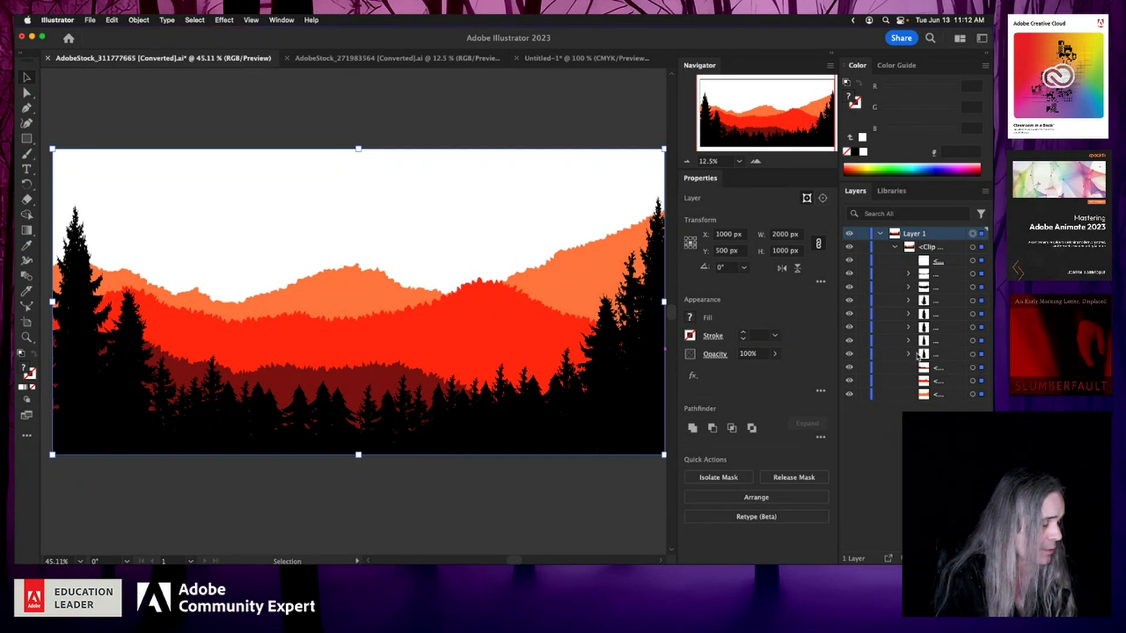
pyautogui.click(908, 287)
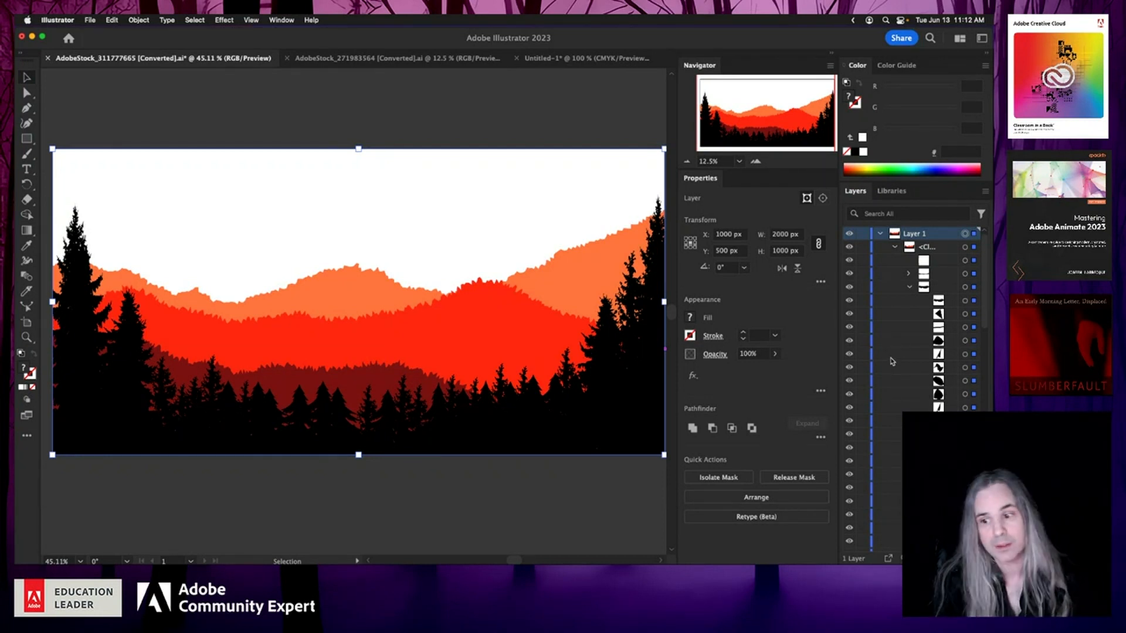
pyautogui.click(379, 61)
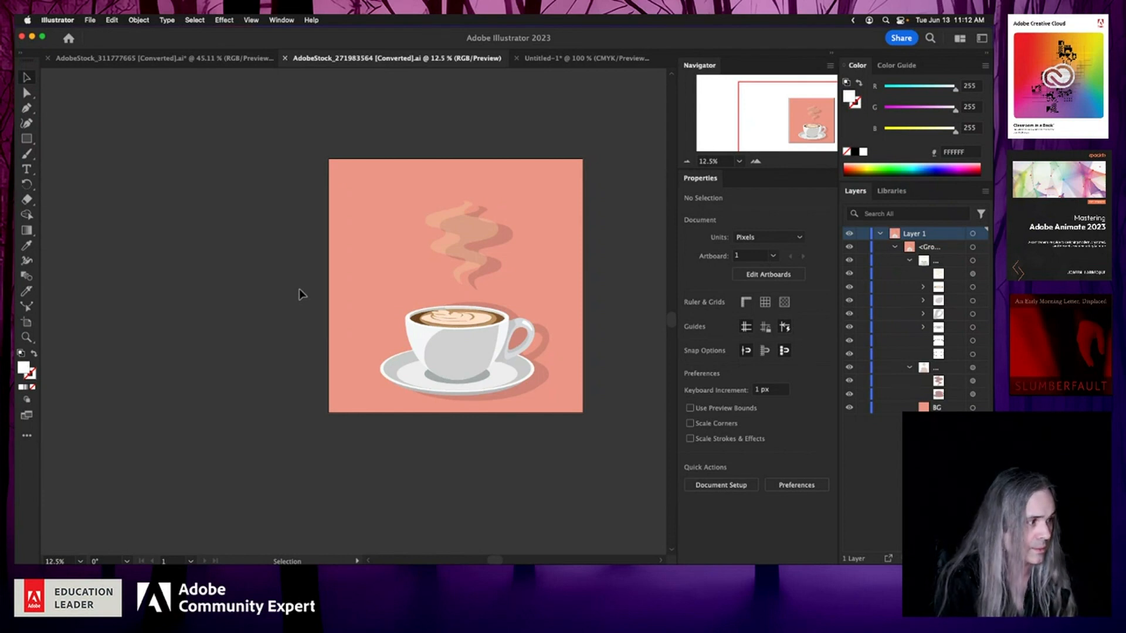
# Step: Select all coffee cup artwork on Layer 1 and open Generative Recolor (Beta), moving its panel beside the artwork
pyautogui.click(974, 234)
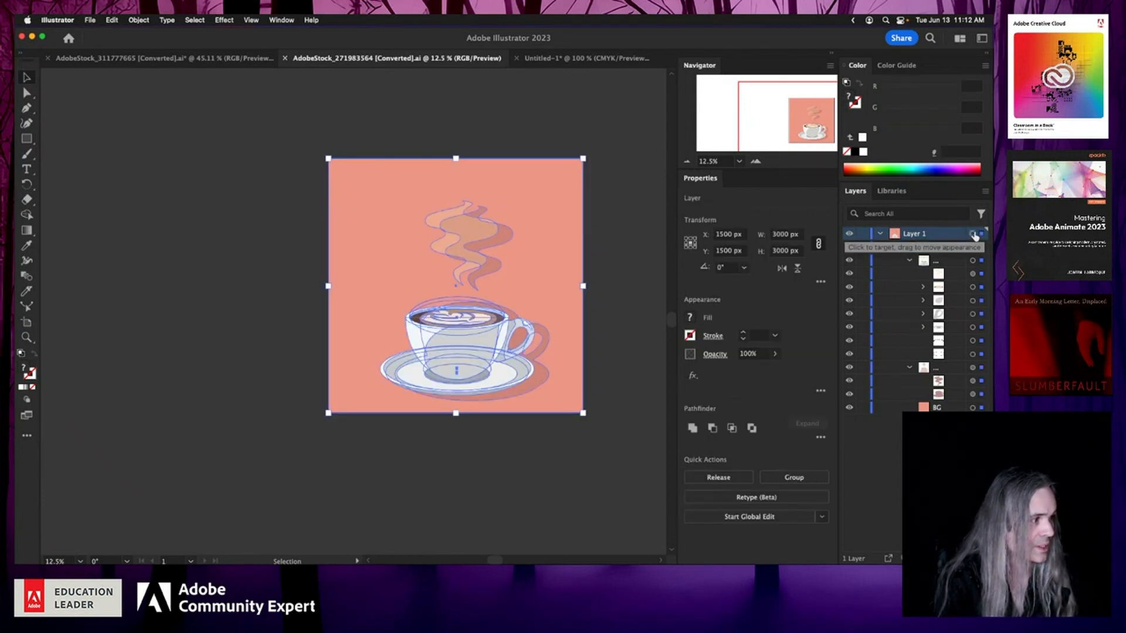
pyautogui.click(111, 20)
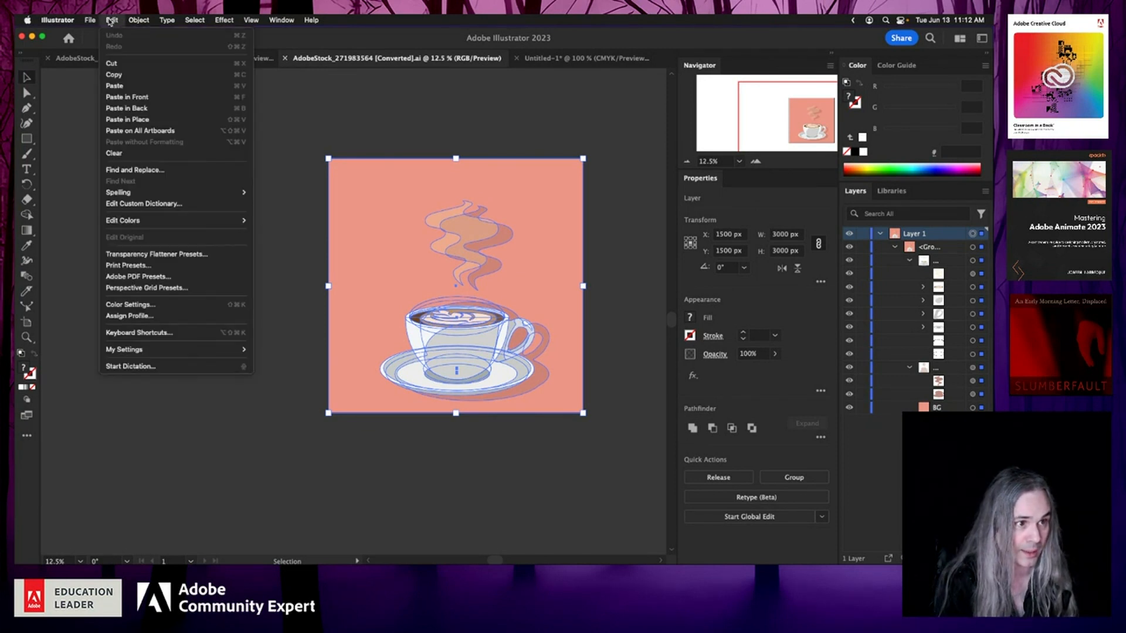
pyautogui.moveTo(153, 221)
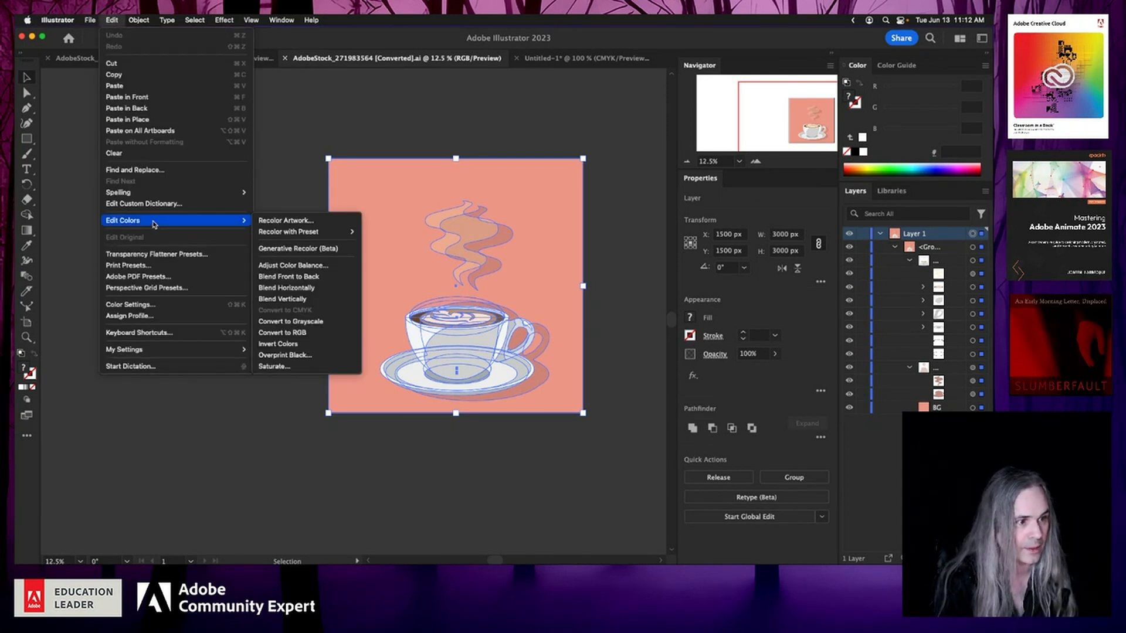
pyautogui.click(351, 253)
pyautogui.moveTo(424, 110); pyautogui.dragTo(197, 98)
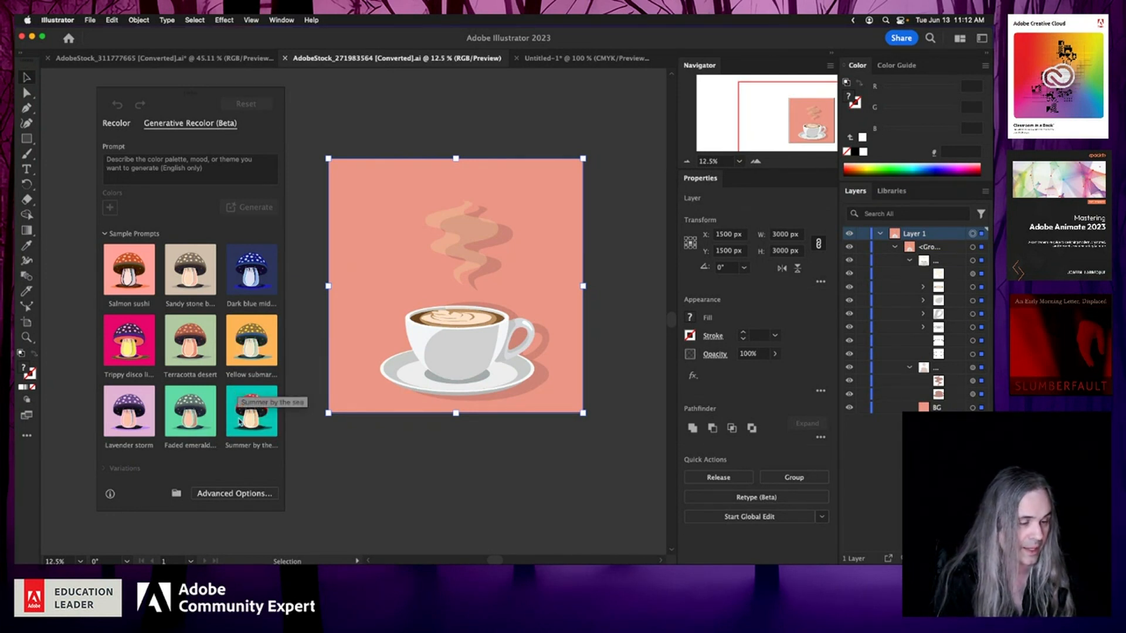
# Step: Generate variations from the sample prompt "Summer by the sea" and preview the first and fourth results
pyautogui.click(239, 421)
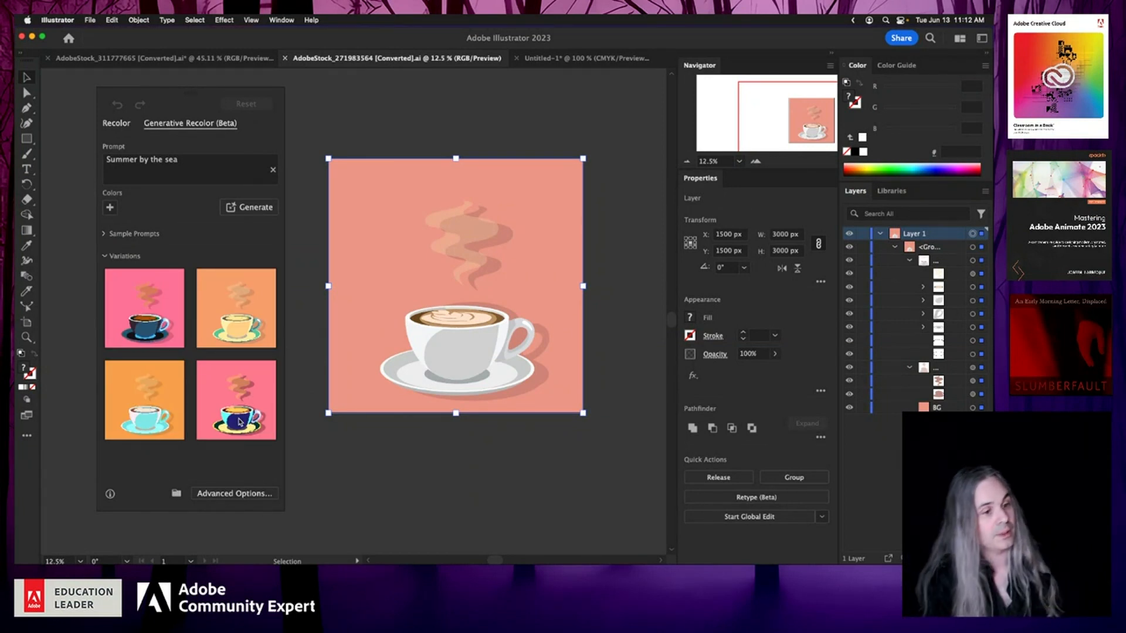
pyautogui.click(156, 314)
pyautogui.click(233, 417)
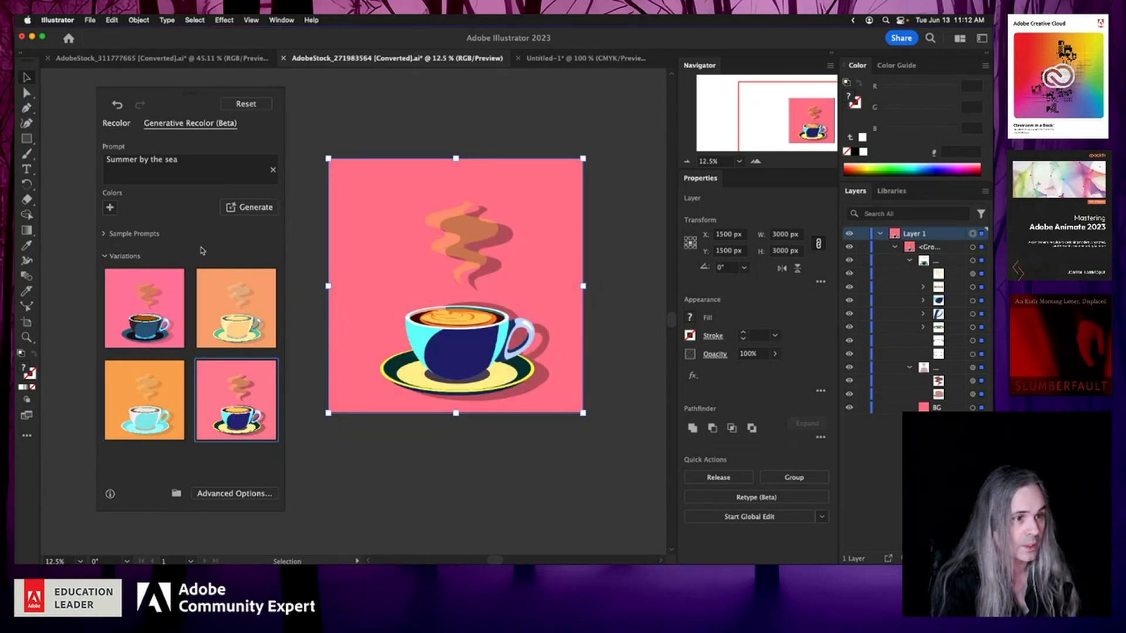
# Step: Replace the prompt with "rainy day in colorado" and generate new variations
pyautogui.click(197, 163)
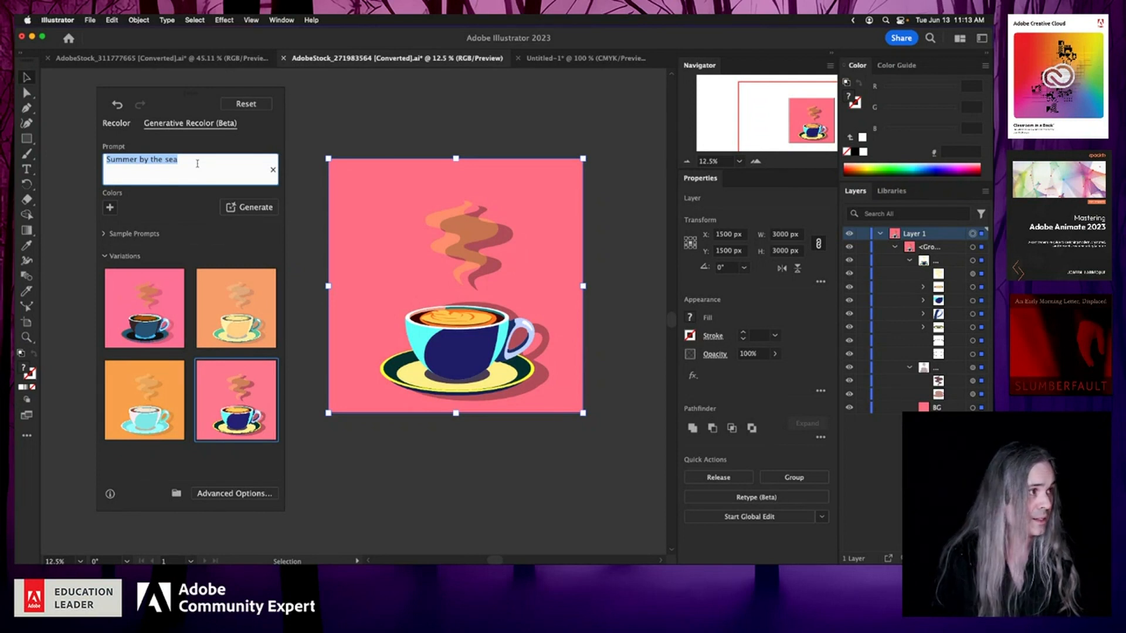
pyautogui.write('rainy')
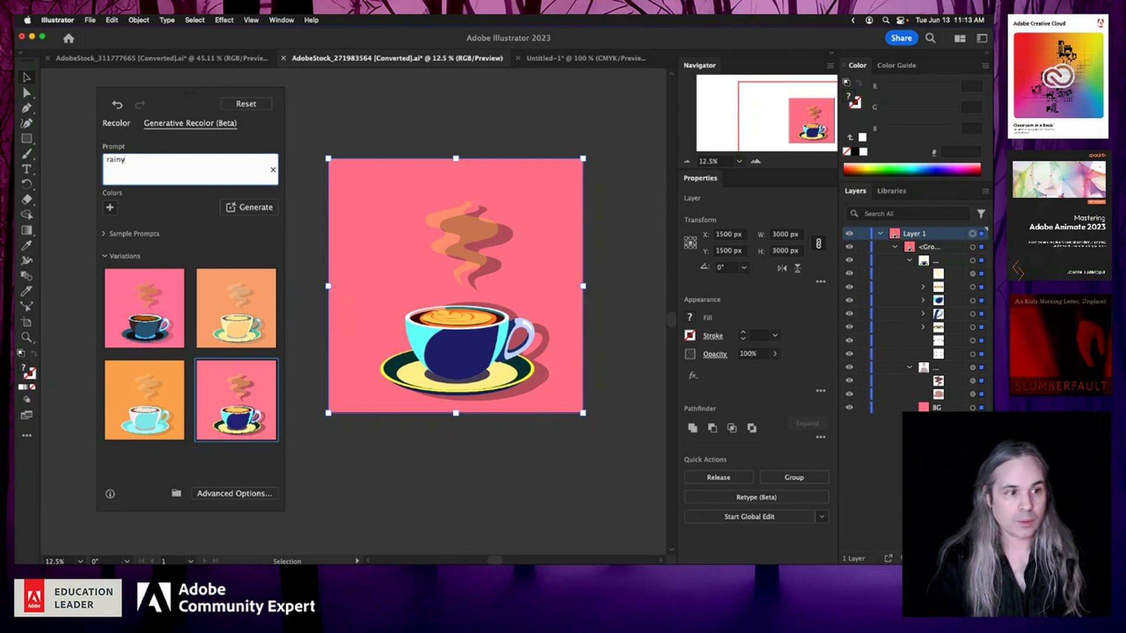
pyautogui.write('day in col')
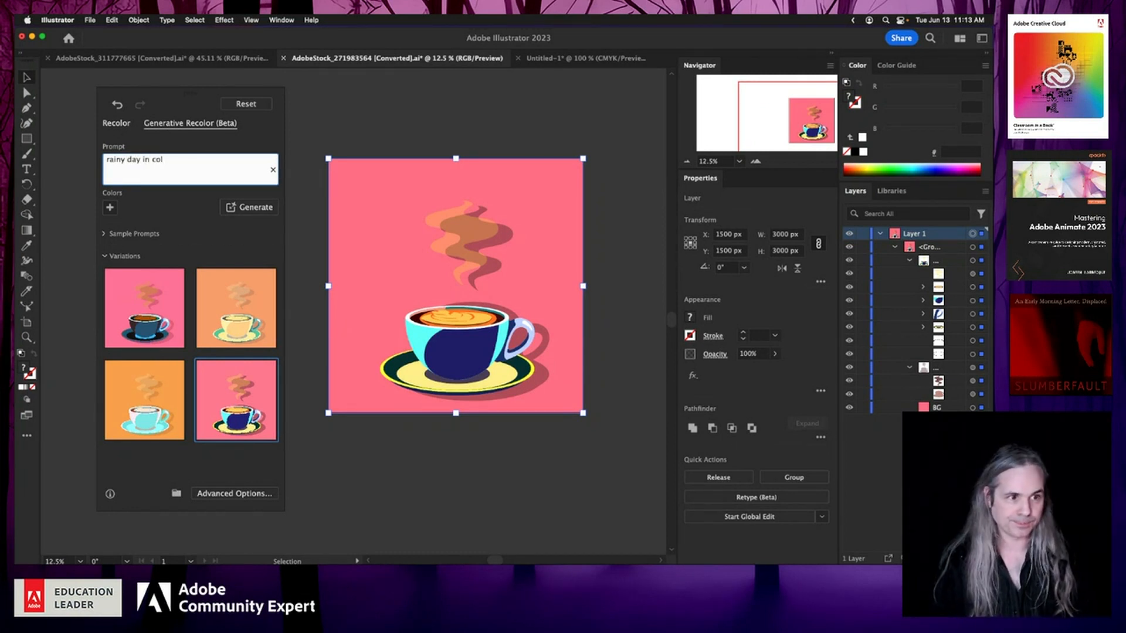
pyautogui.write('orado')
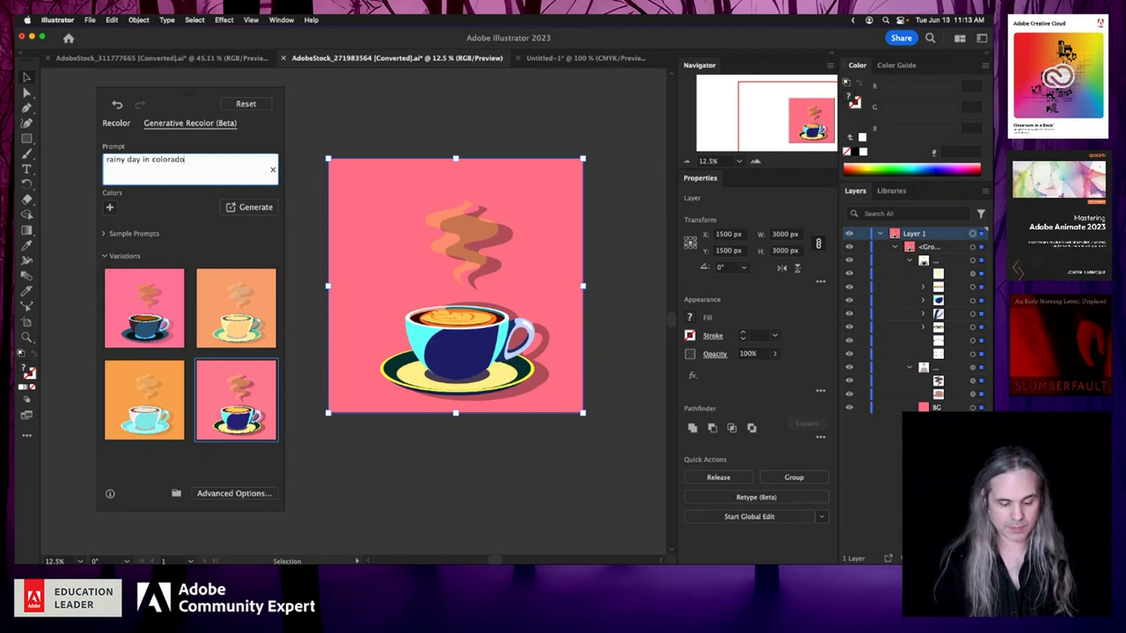
pyautogui.click(245, 210)
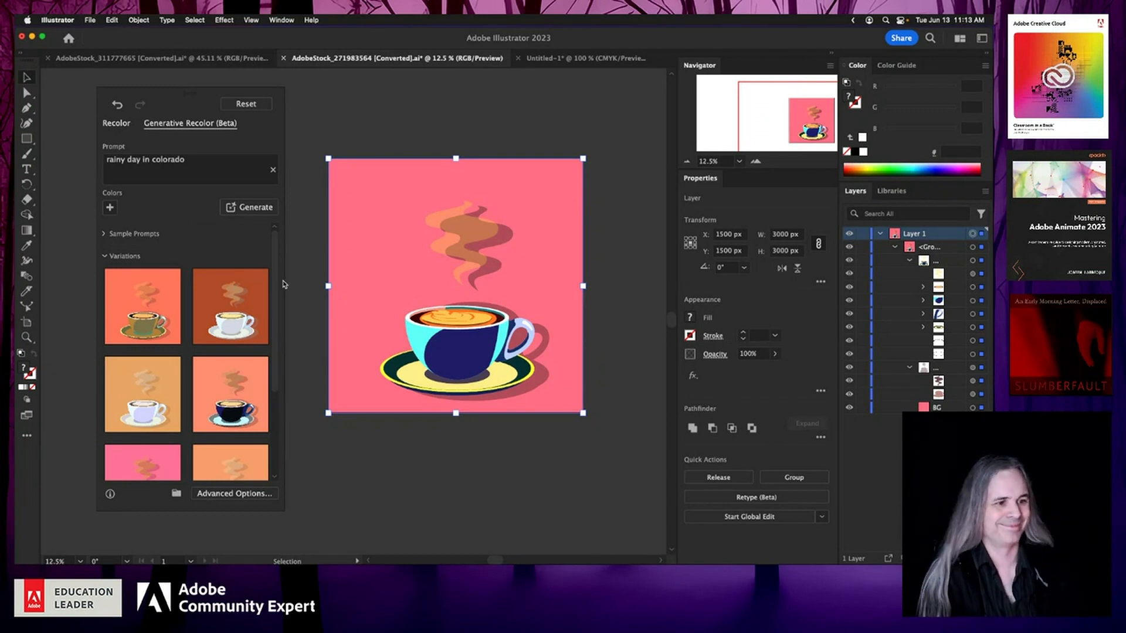
# Step: Preview the new variations on the coffee cup artwork, scrolling through the variation list
pyautogui.click(230, 308)
pyautogui.click(166, 310)
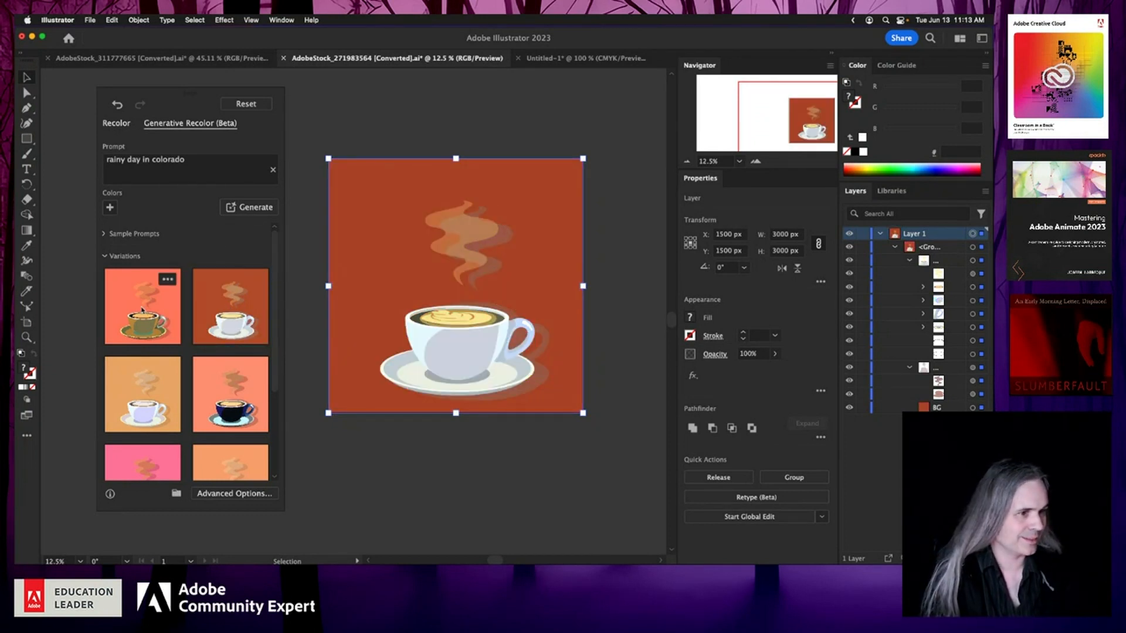
pyautogui.click(157, 405)
pyautogui.scroll(-5, 157, 405)
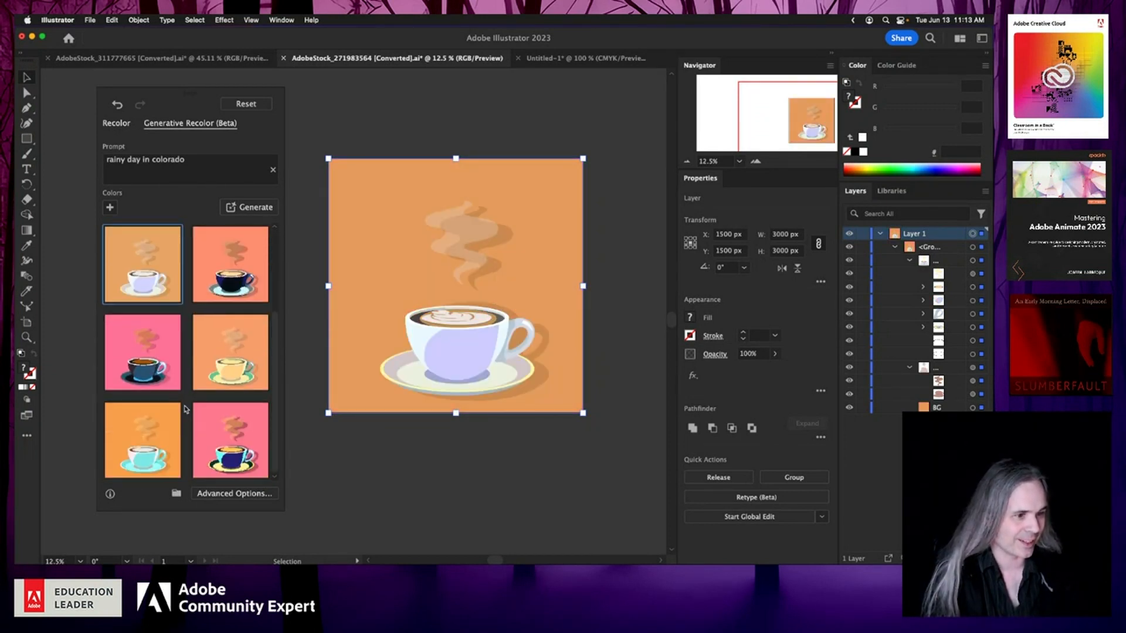
pyautogui.scroll(5, 176, 329)
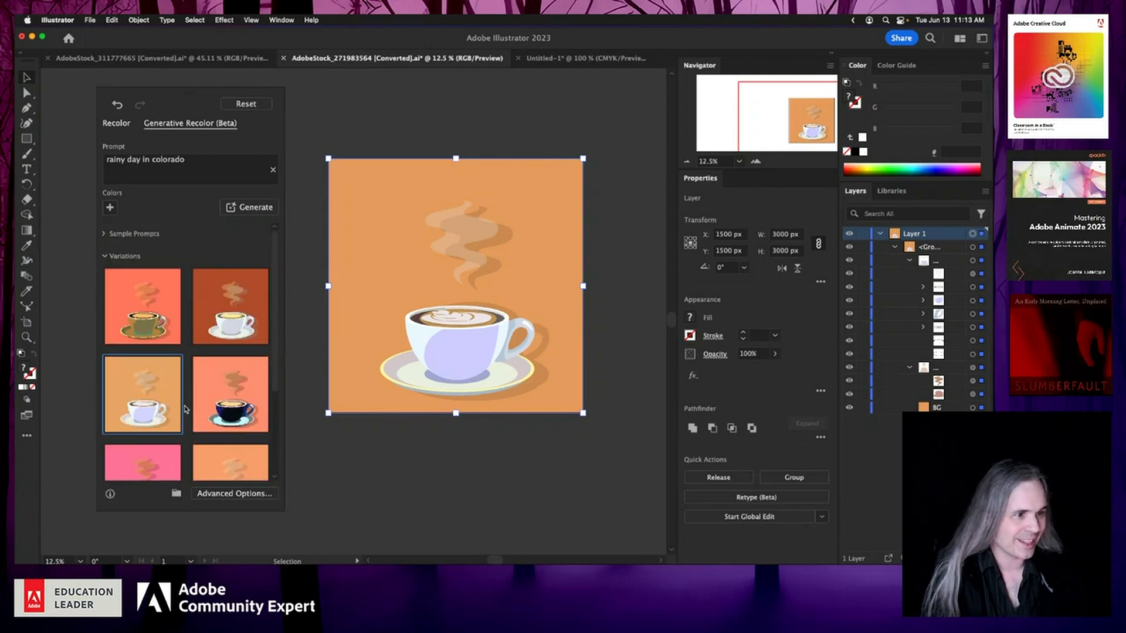
# Step: Change the prompt to "rainy day vibes" and generate variations again
pyautogui.tripleClick(170, 160)
pyautogui.doubleClick(170, 160)
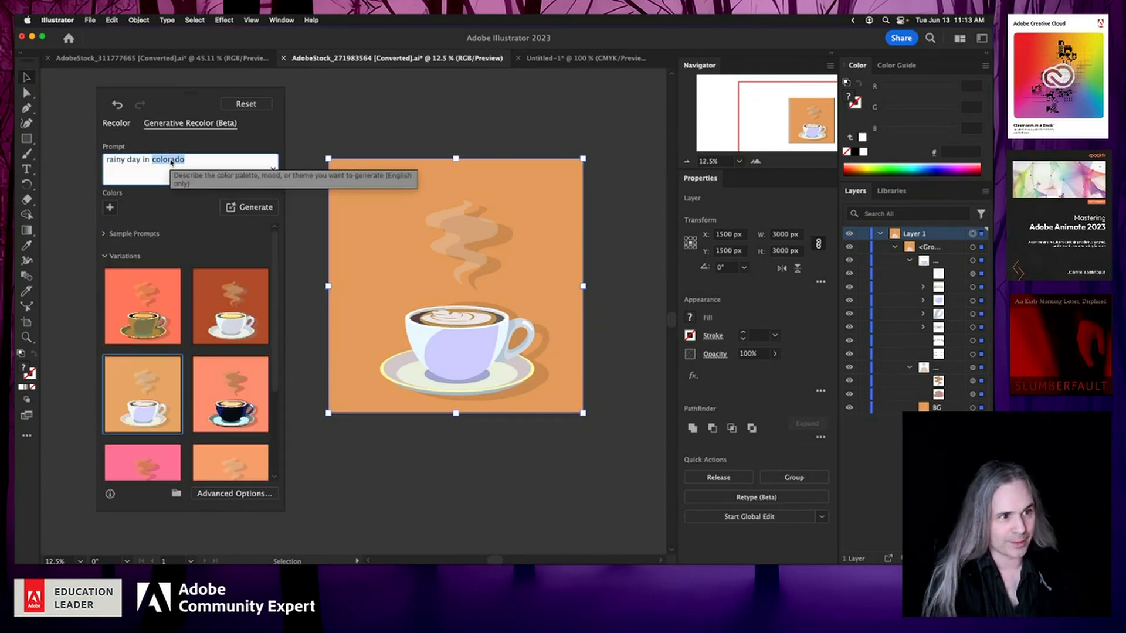
pyautogui.press('BackSpace')
pyautogui.press('BackSpace')
pyautogui.press('BackSpace')
pyautogui.press('BackSpace')
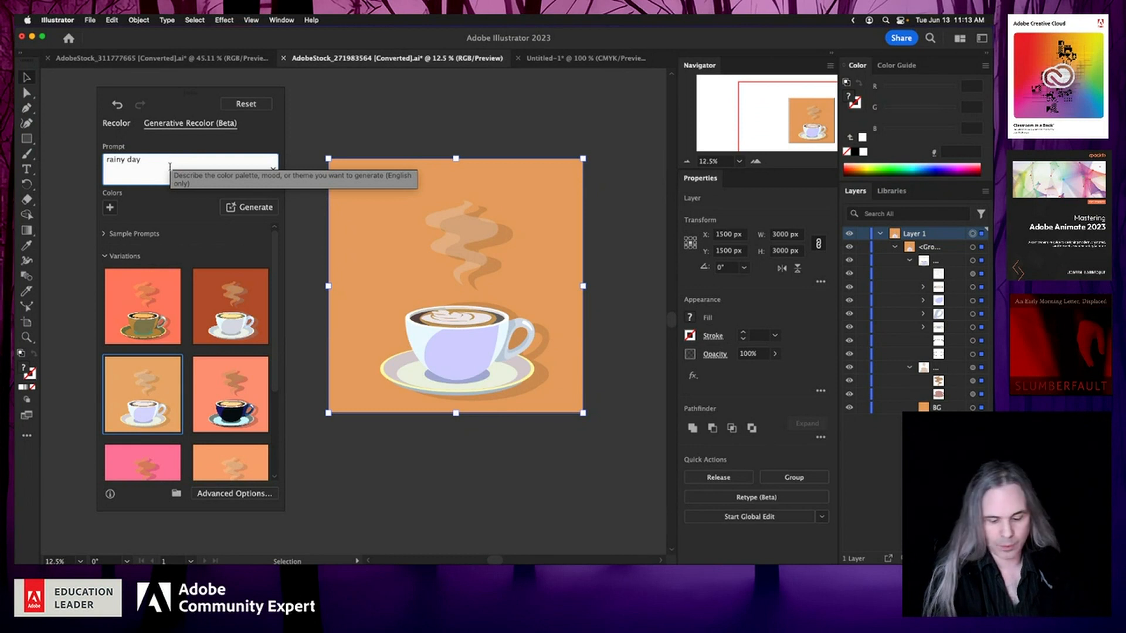
pyautogui.write('vibes')
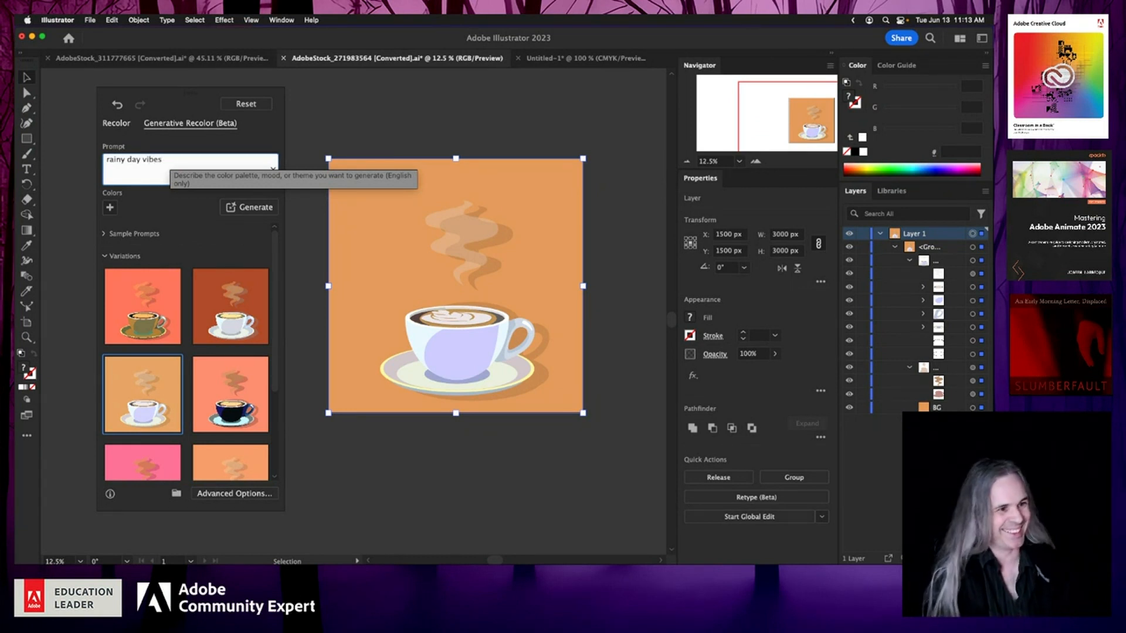
pyautogui.click(238, 212)
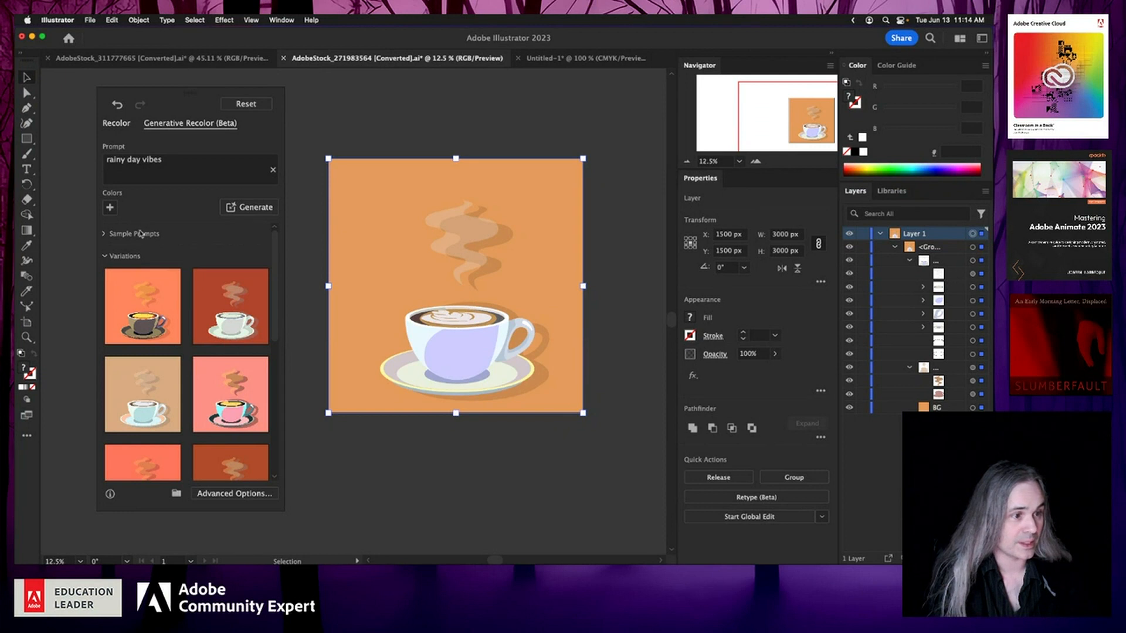
# Step: Preview the new variations and apply the fourth one to the coffee cup artwork
pyautogui.click(139, 335)
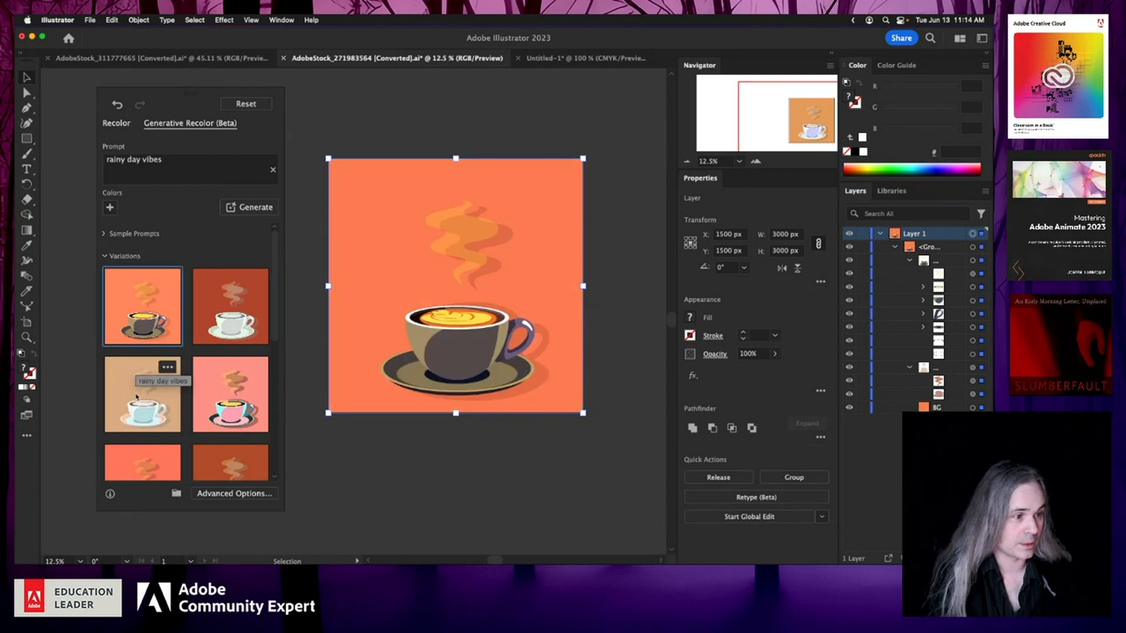
pyautogui.click(137, 397)
pyautogui.click(226, 420)
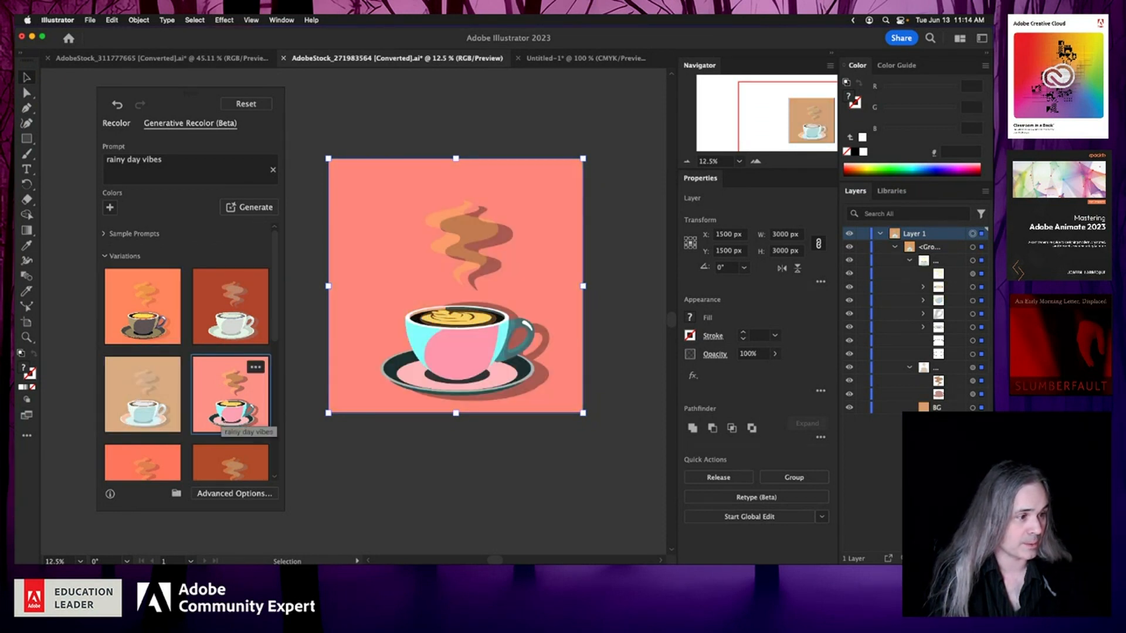
# Step: Add a blue guide color to the prompt and generate new variations for the coffee cup
pyautogui.click(158, 330)
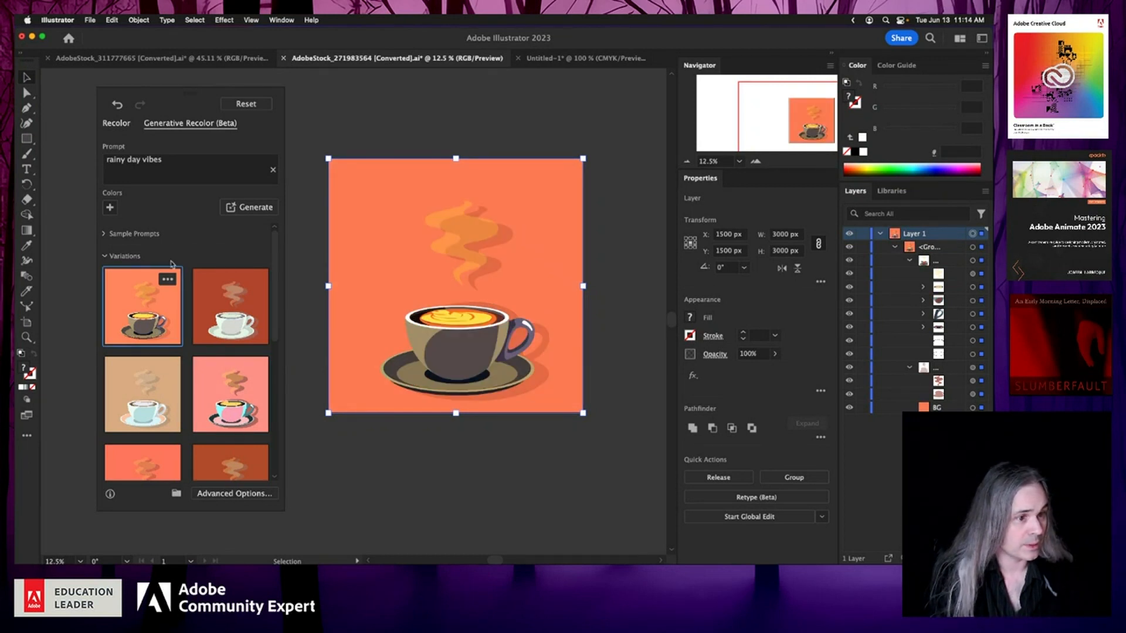
pyautogui.click(110, 208)
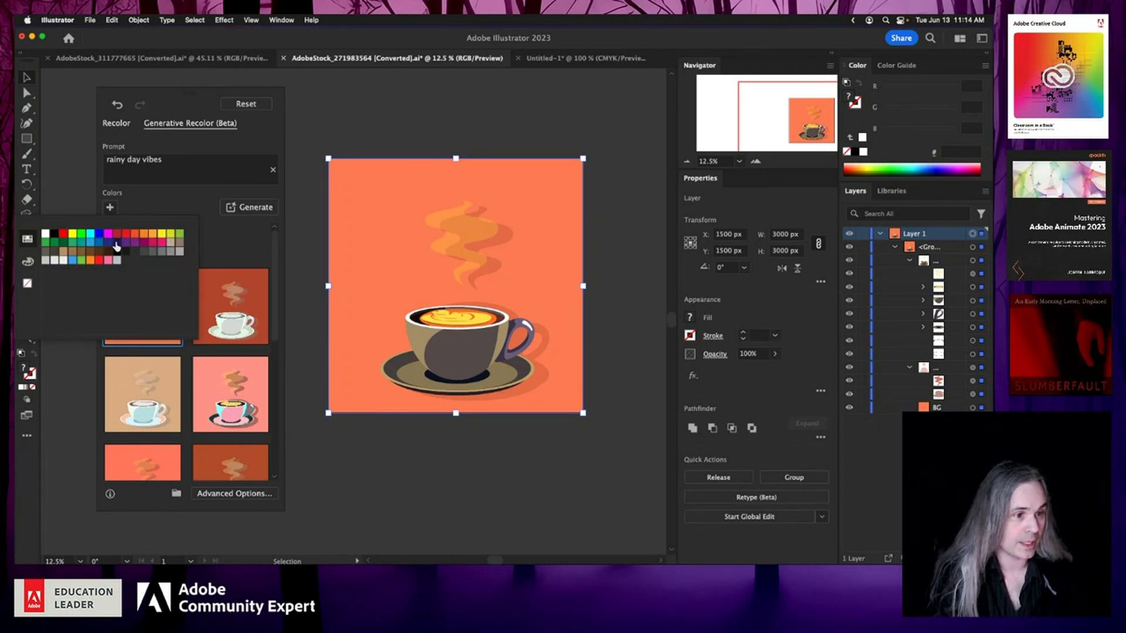
pyautogui.click(91, 243)
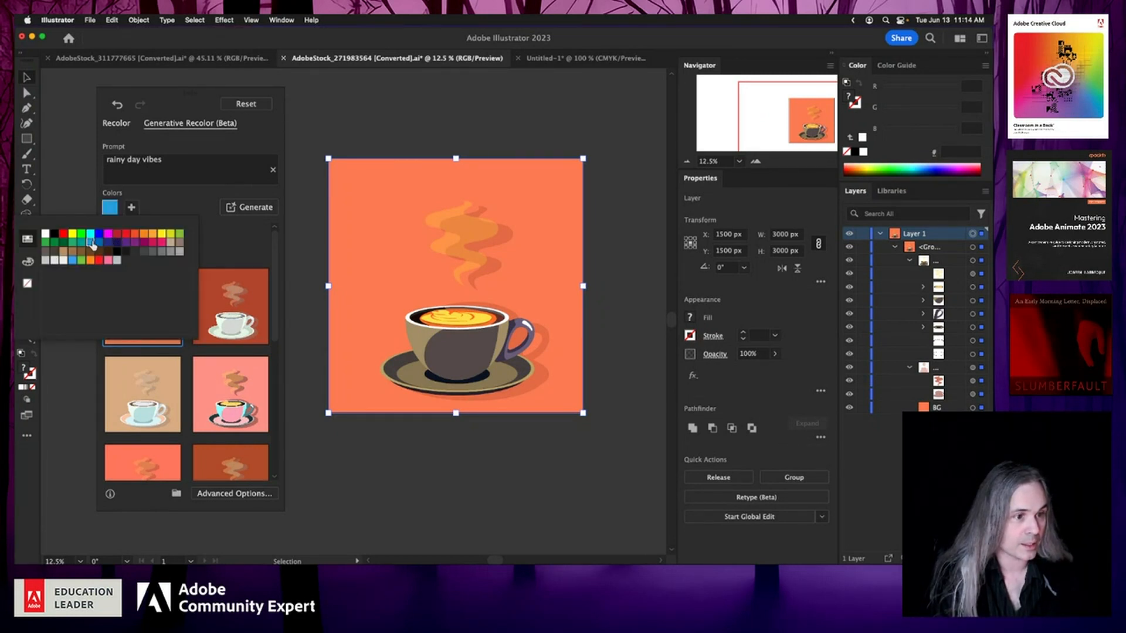
pyautogui.click(180, 210)
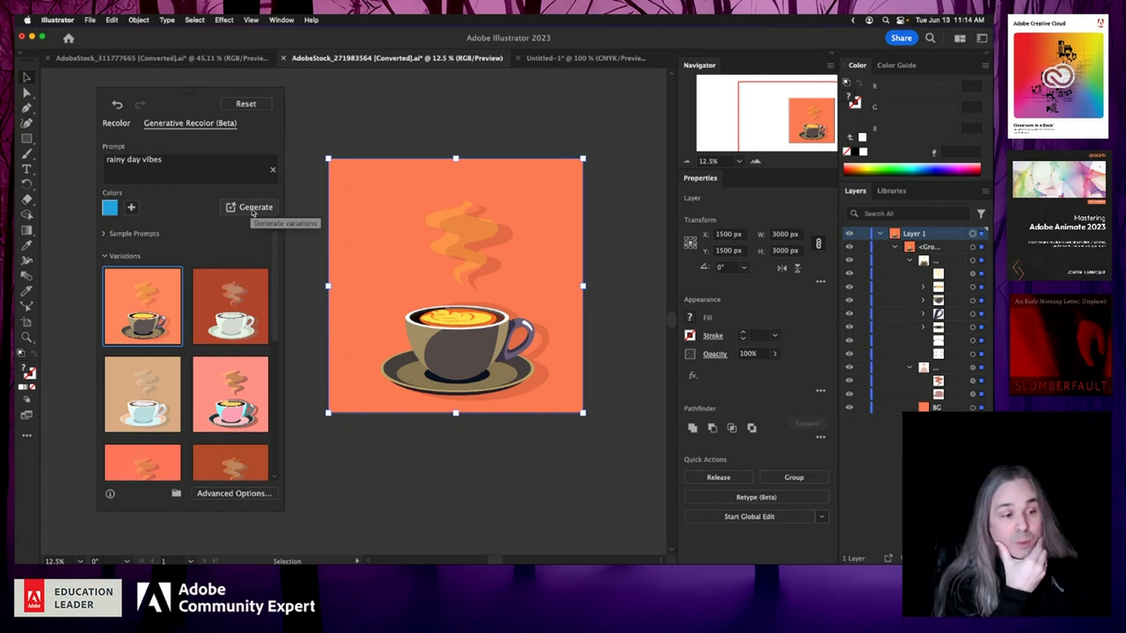
pyautogui.click(253, 209)
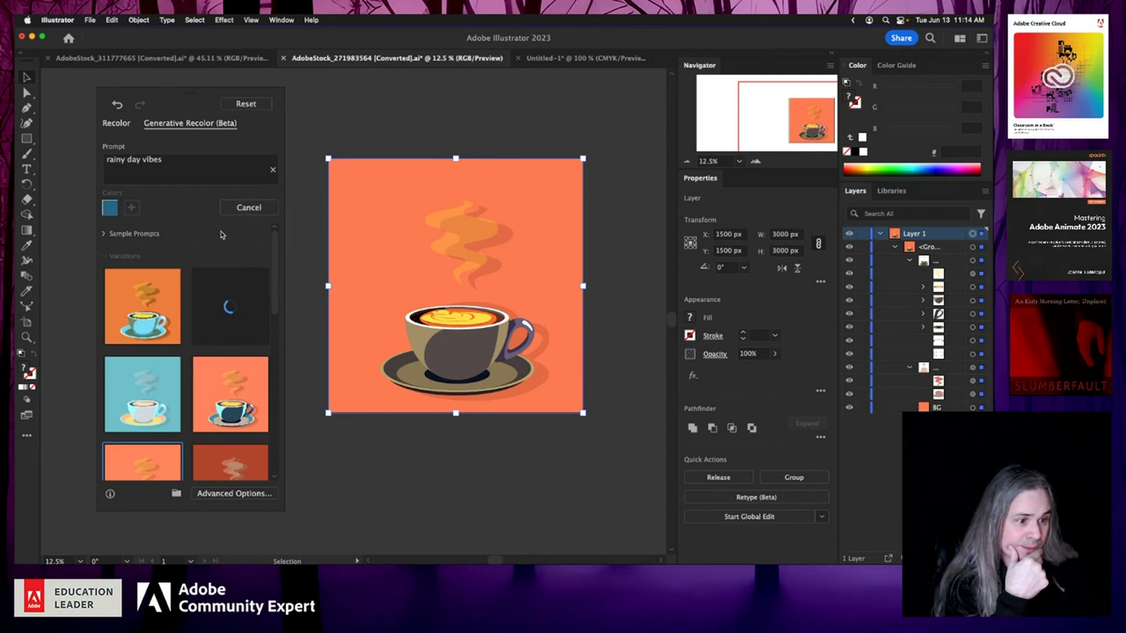
# Step: Preview the blue-guided variations on the coffee cup artwork one after another
pyautogui.click(115, 384)
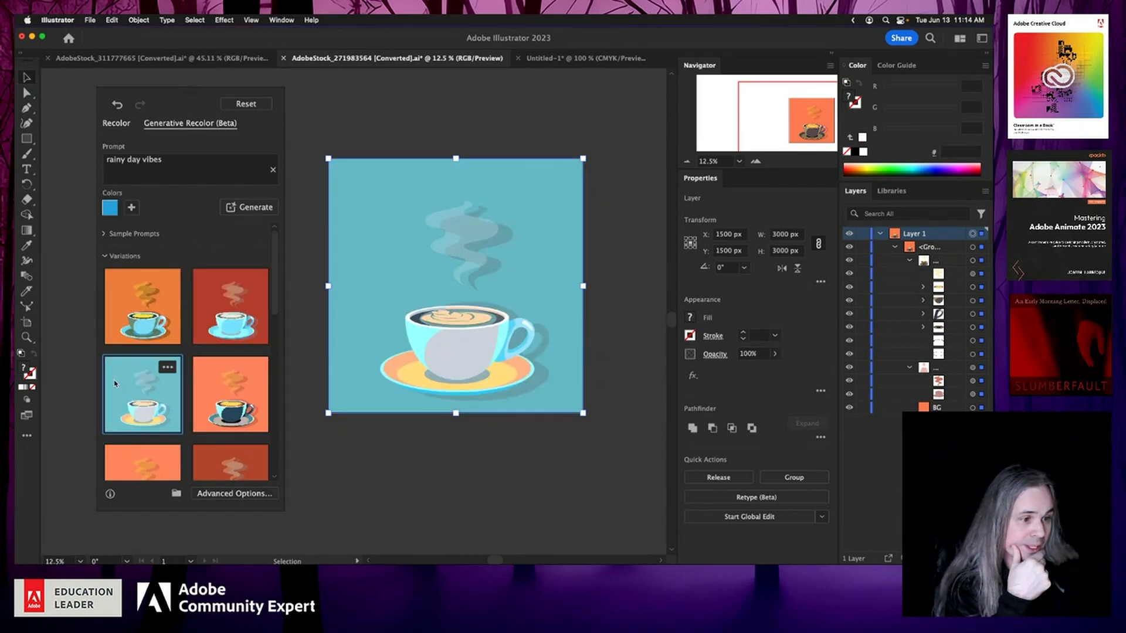
pyautogui.click(241, 322)
pyautogui.click(137, 320)
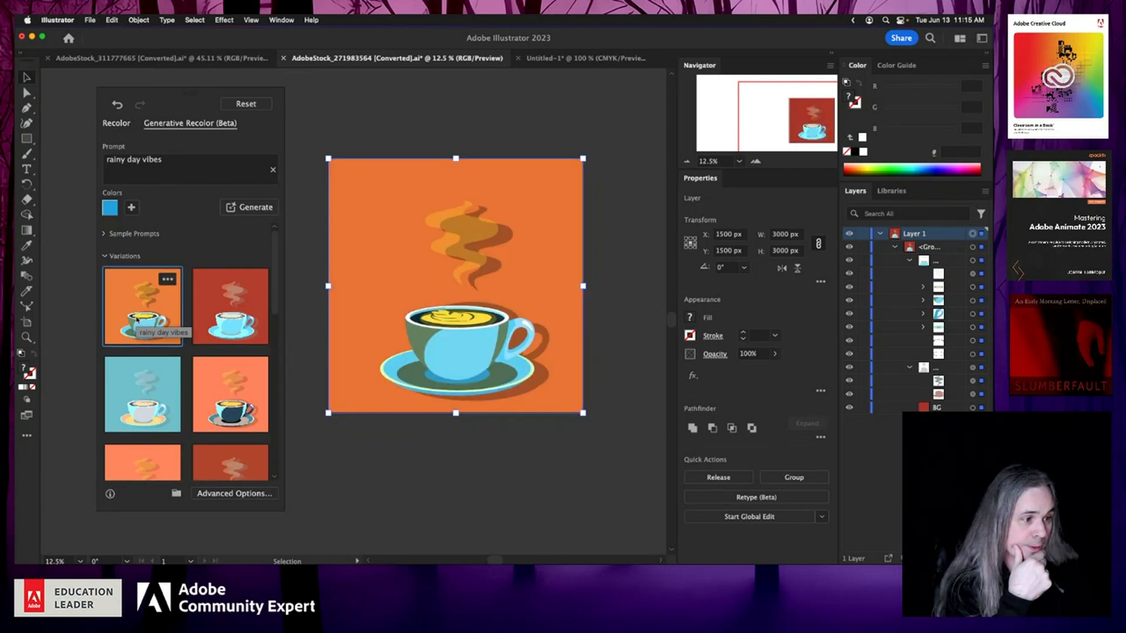
pyautogui.click(233, 421)
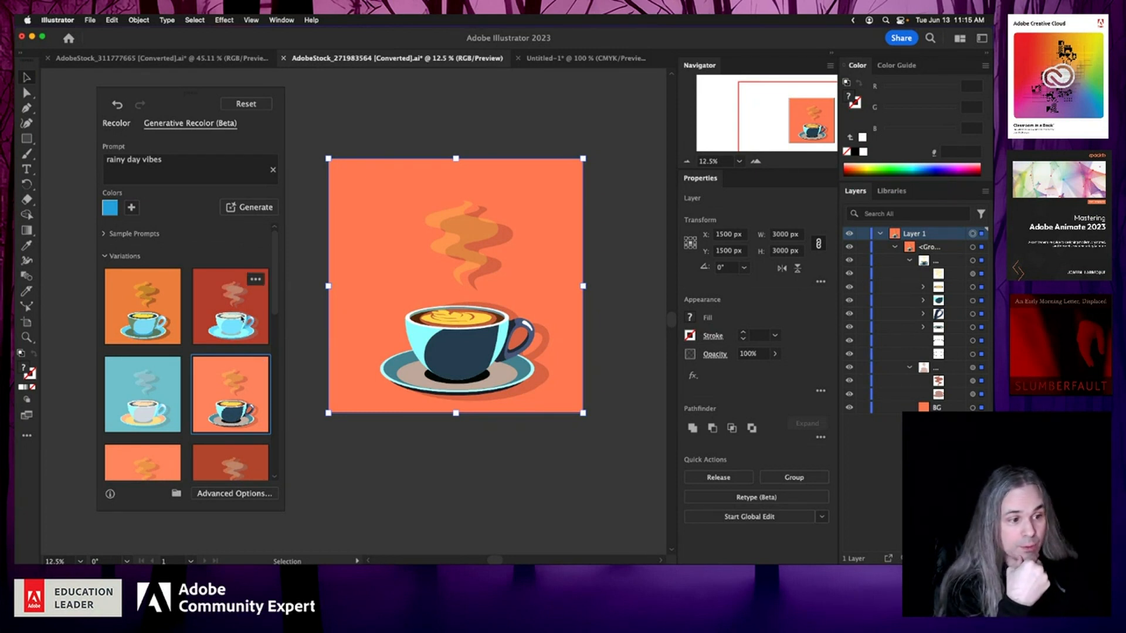
pyautogui.click(240, 339)
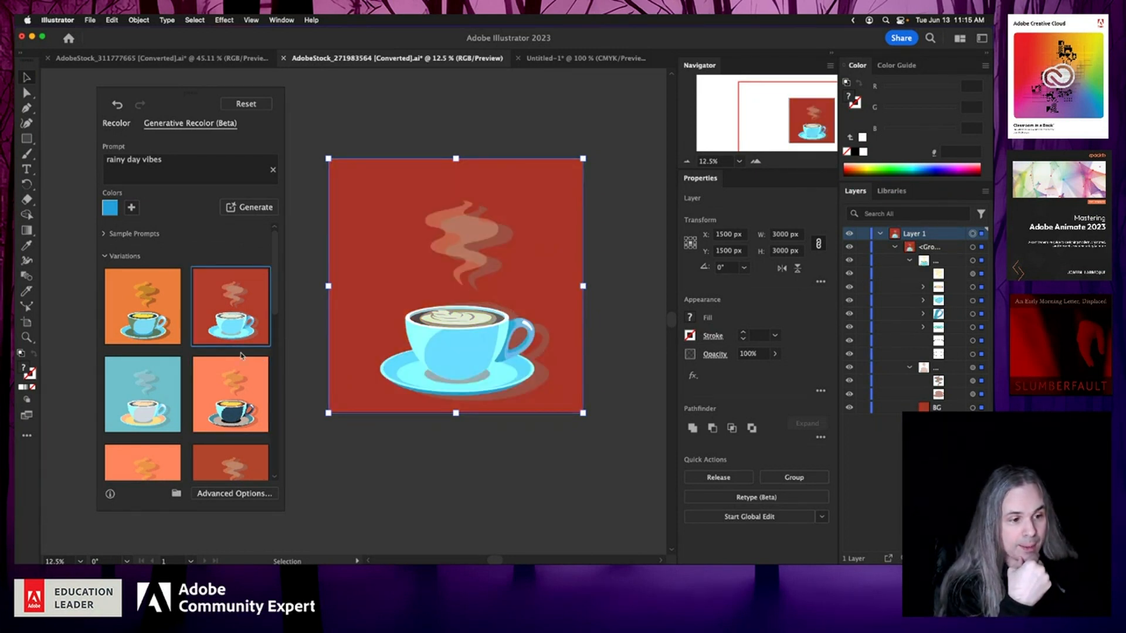
pyautogui.click(168, 368)
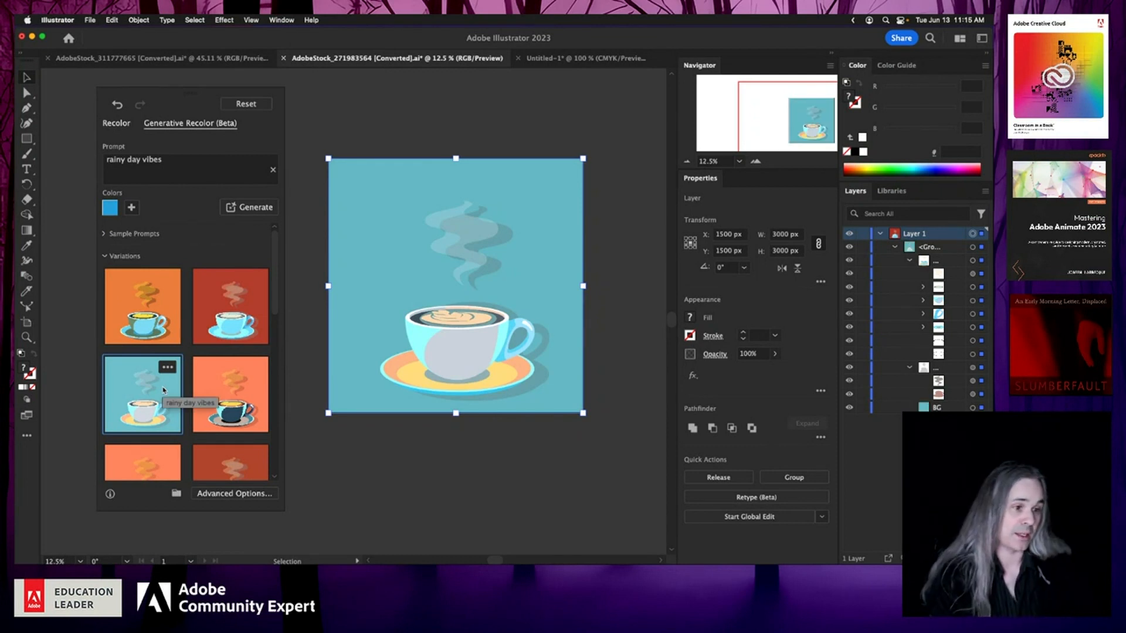
pyautogui.click(154, 330)
pyautogui.click(229, 330)
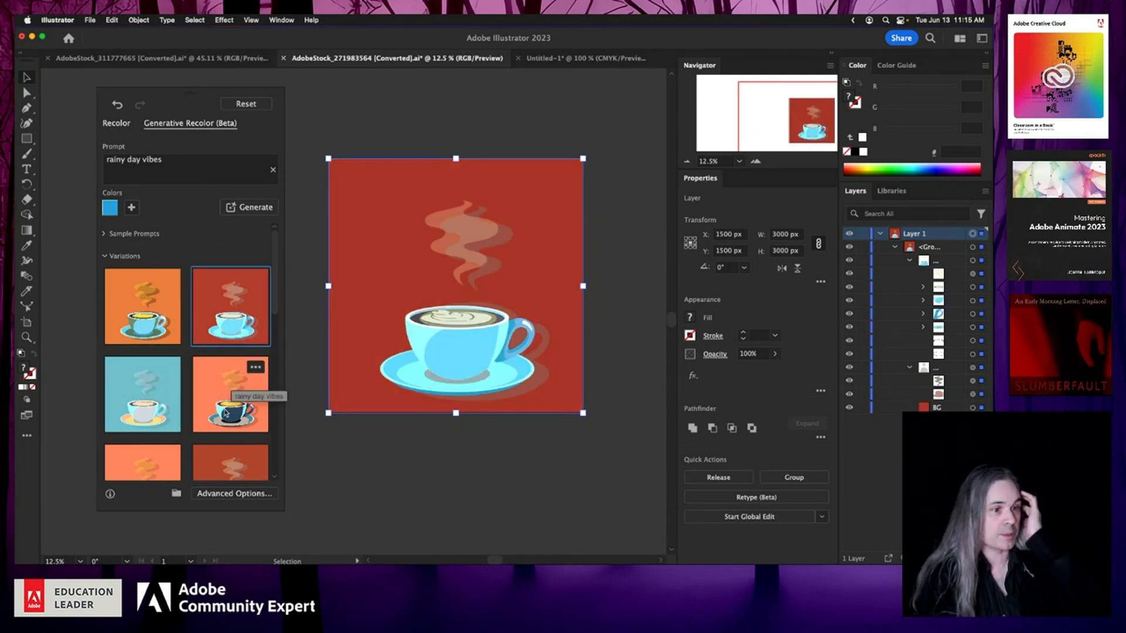
# Step: Add a purple guide color, generate variations again, and apply the second, purple one
pyautogui.click(133, 208)
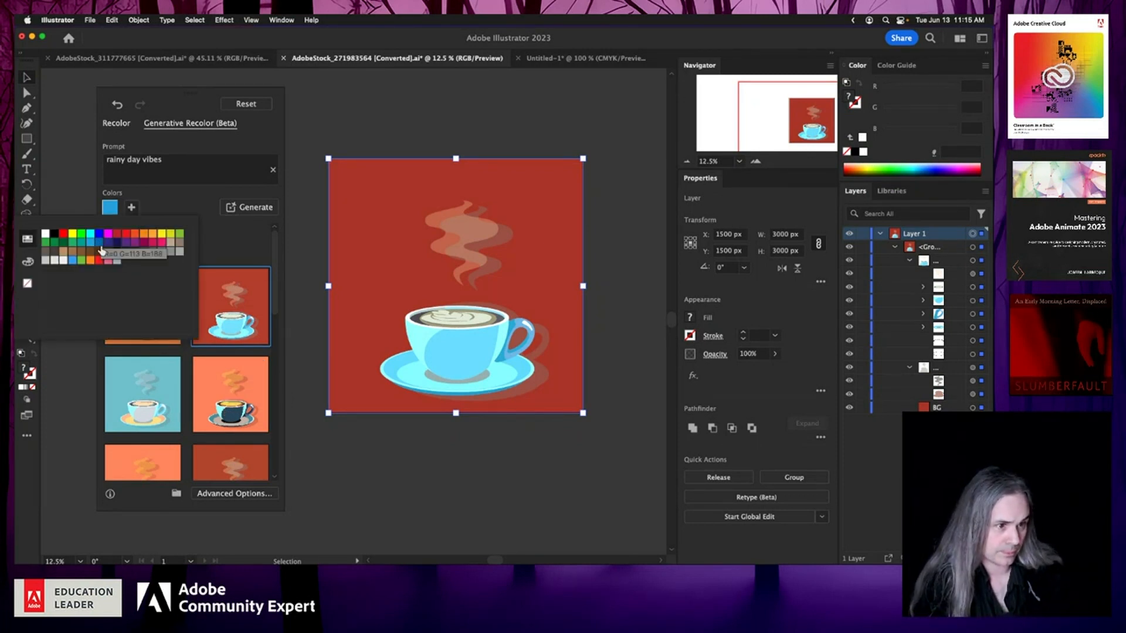
pyautogui.click(129, 246)
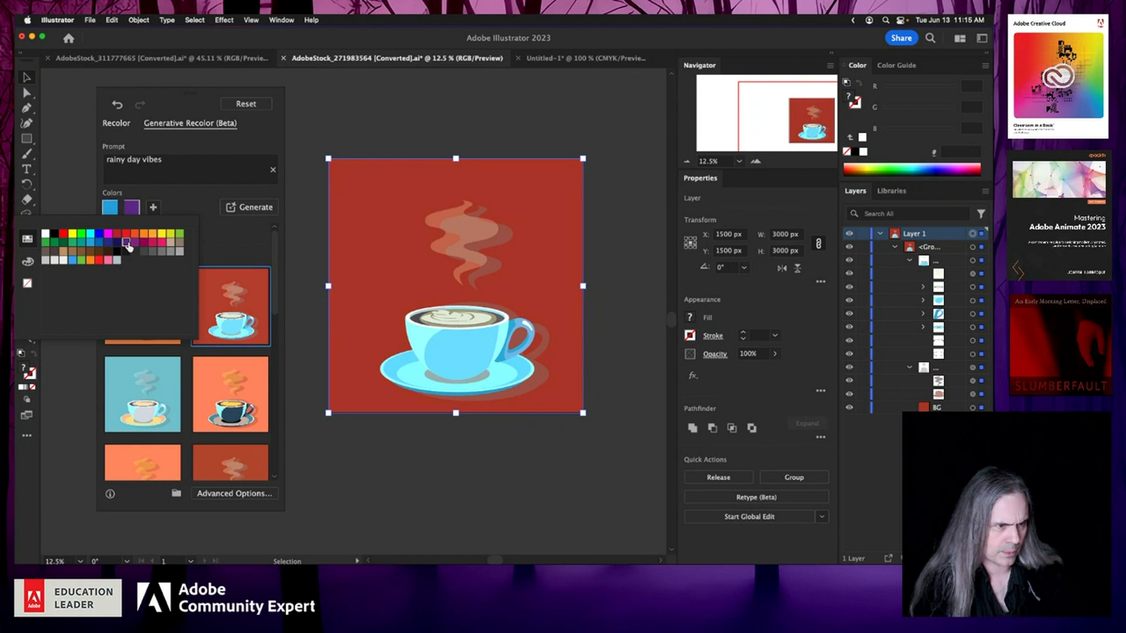
pyautogui.click(246, 208)
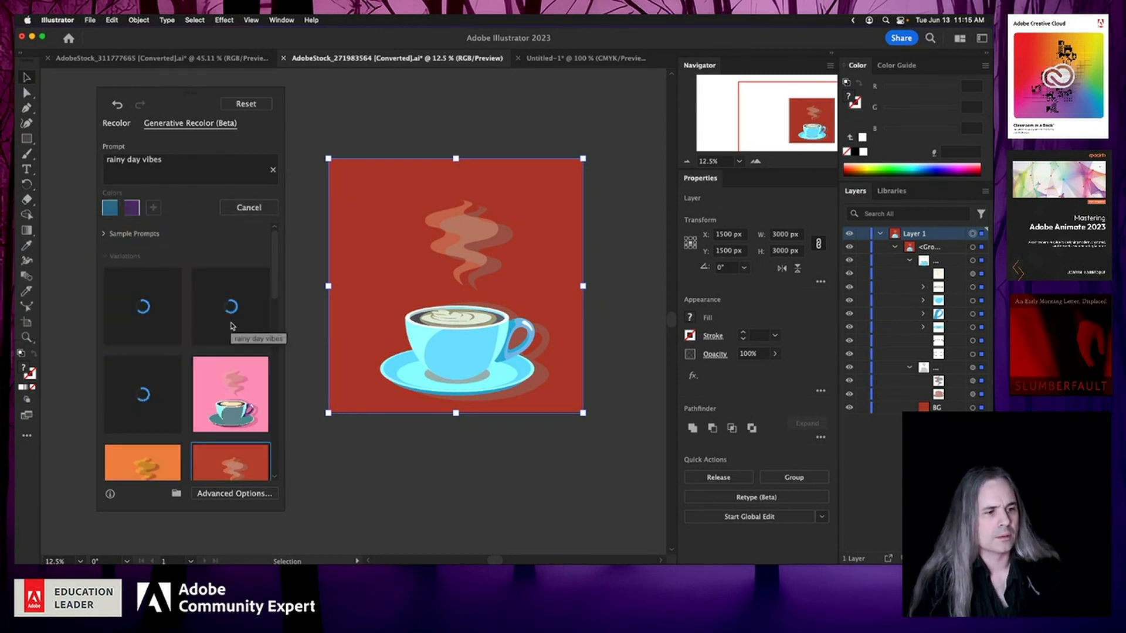
pyautogui.click(221, 322)
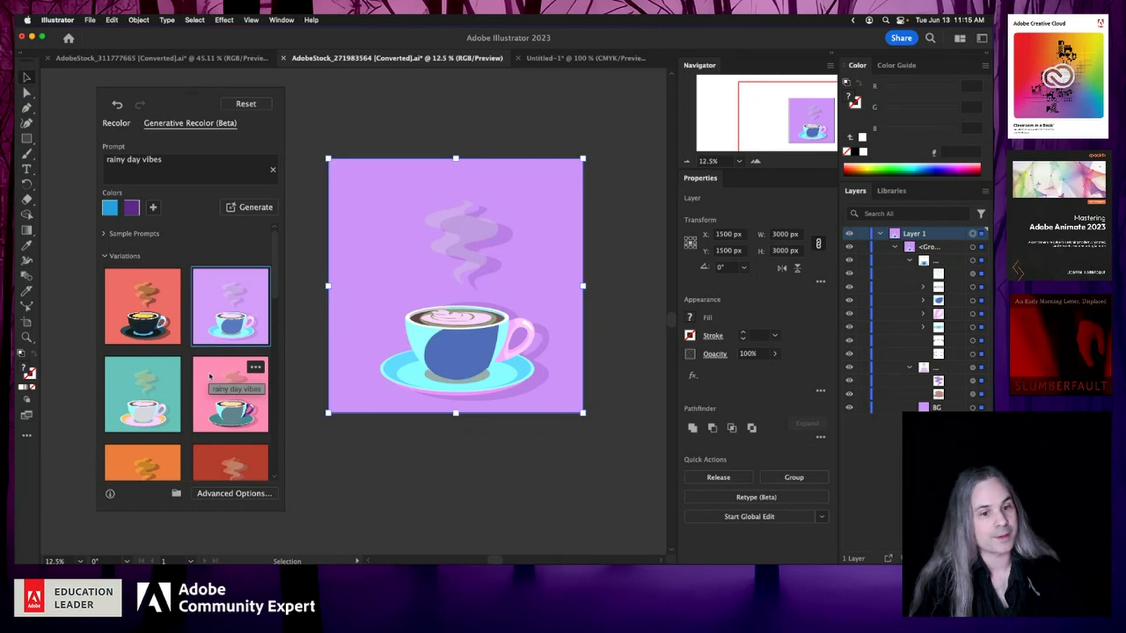
# Step: Browse through the new variations, previewing several, and apply the third, teal one to the coffee cup
pyautogui.scroll(-5, 210, 376)
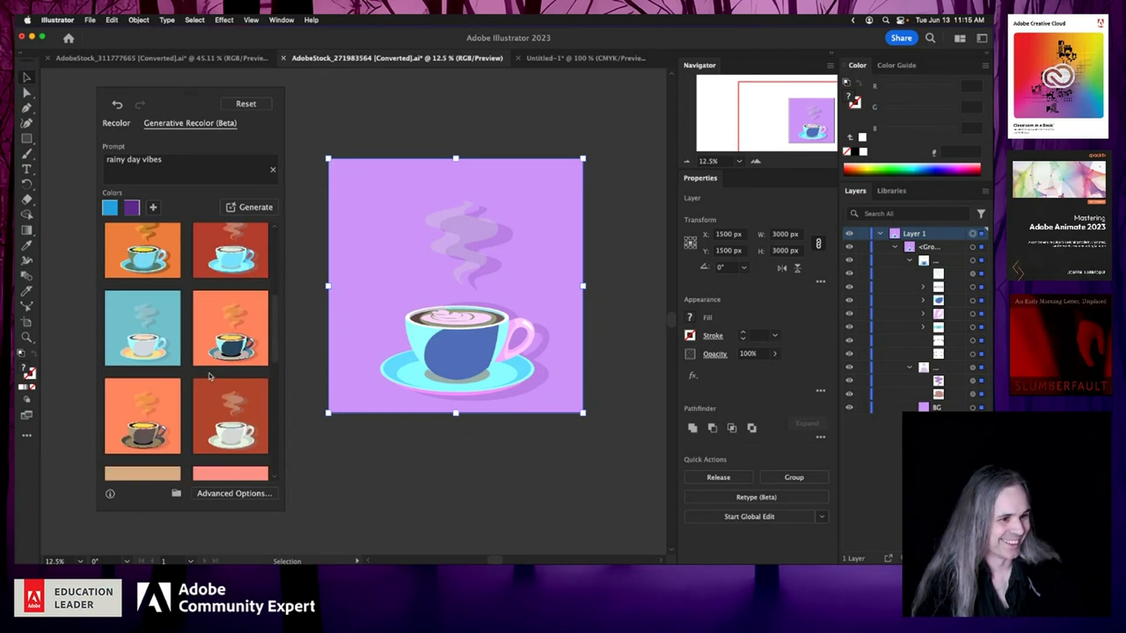
pyautogui.scroll(-4, 210, 377)
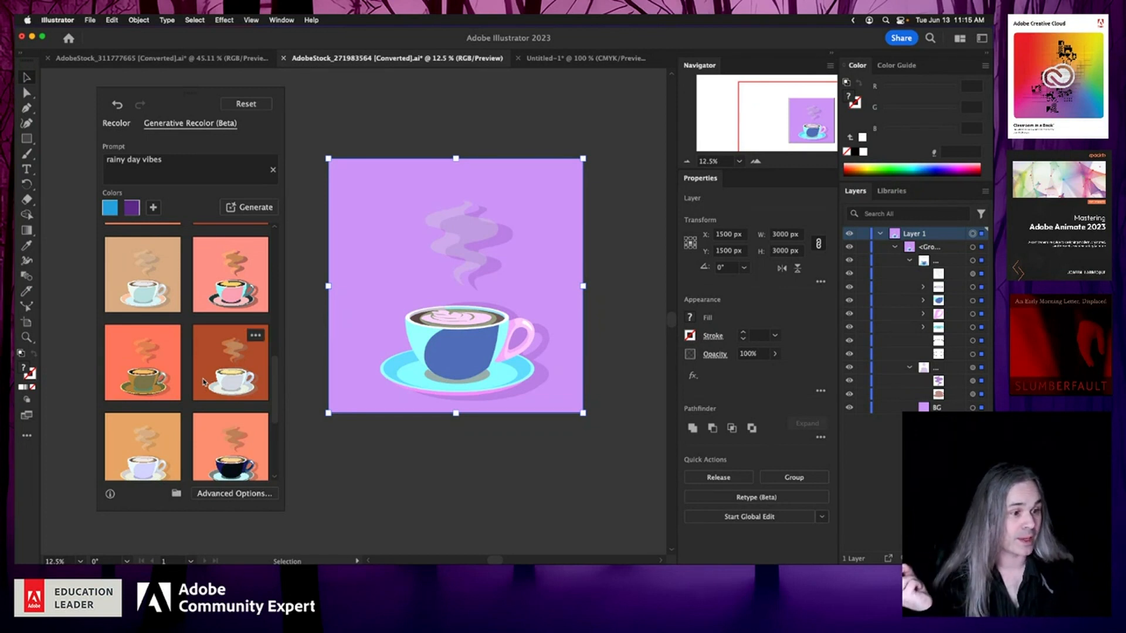
pyautogui.scroll(-3, 204, 382)
pyautogui.scroll(3, 204, 382)
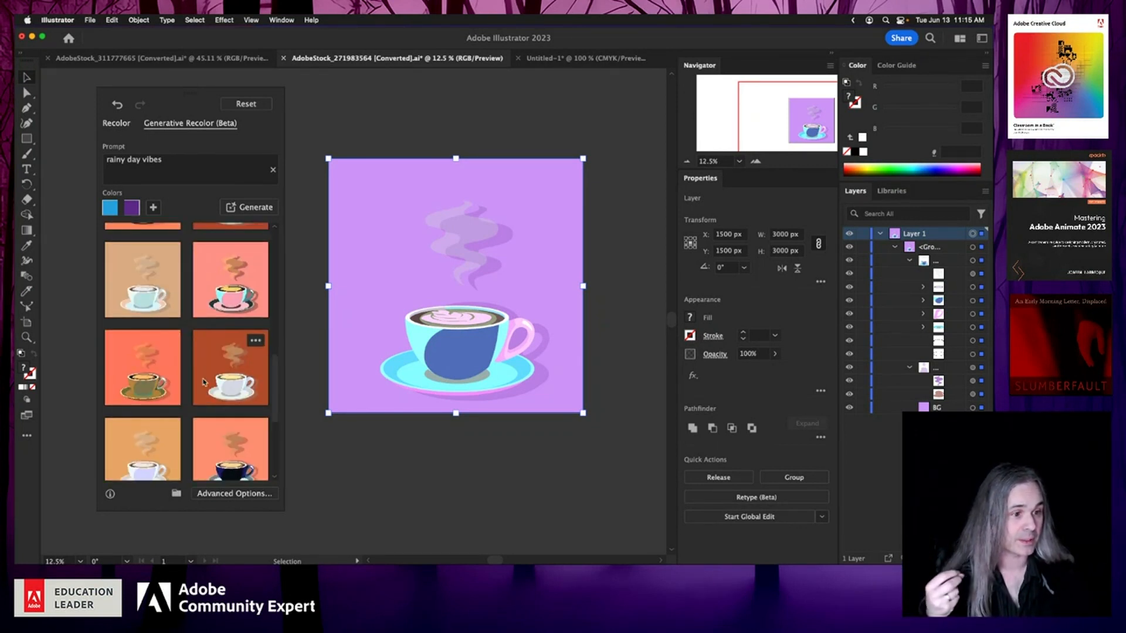
pyautogui.click(163, 359)
pyautogui.click(229, 308)
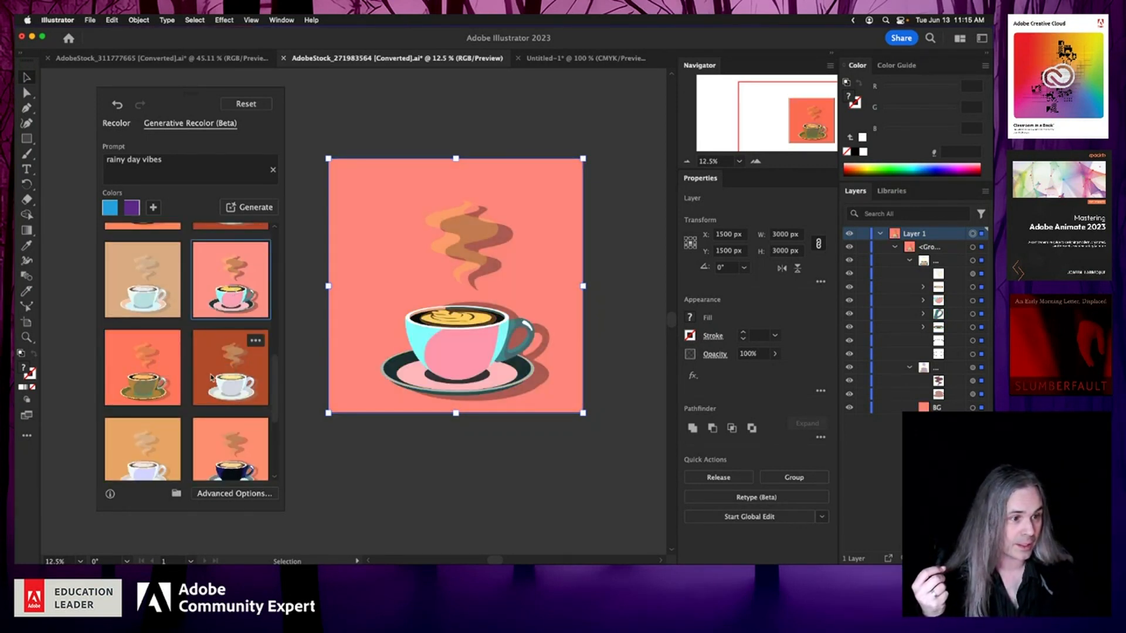
pyautogui.click(211, 373)
pyautogui.scroll(-3, 187, 373)
pyautogui.click(172, 372)
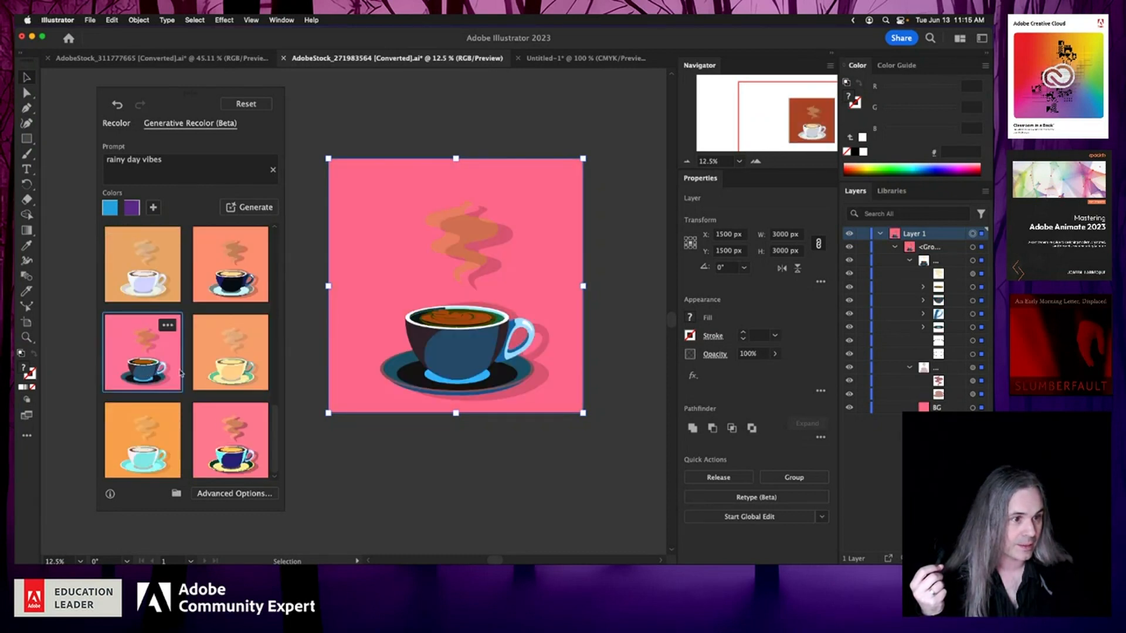
pyautogui.scroll(3, 213, 311)
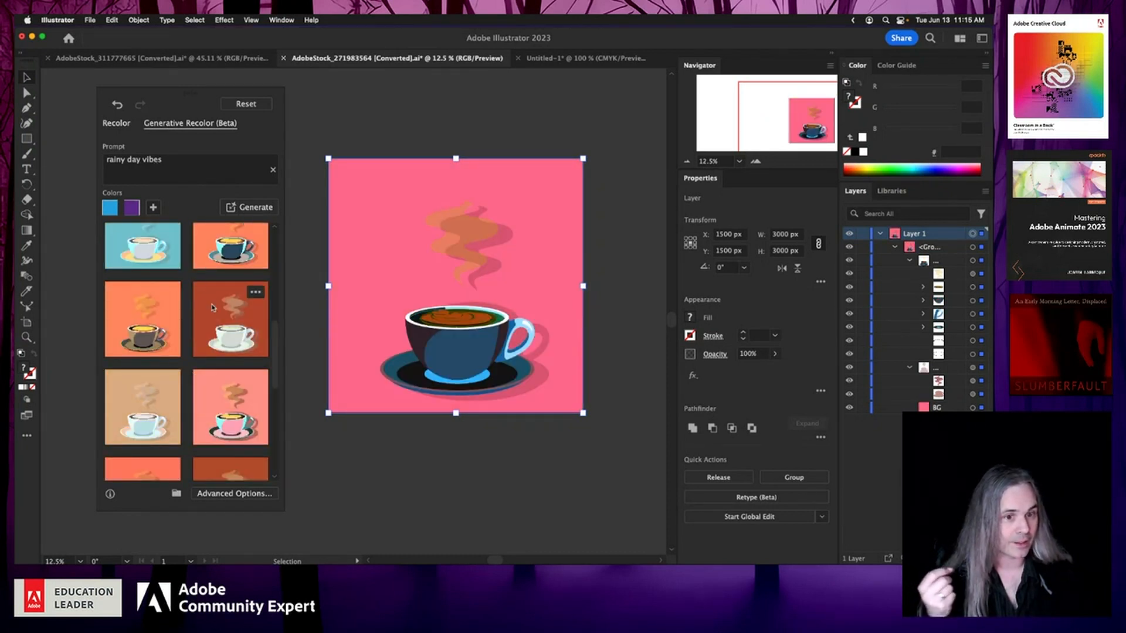
pyautogui.scroll(5, 212, 307)
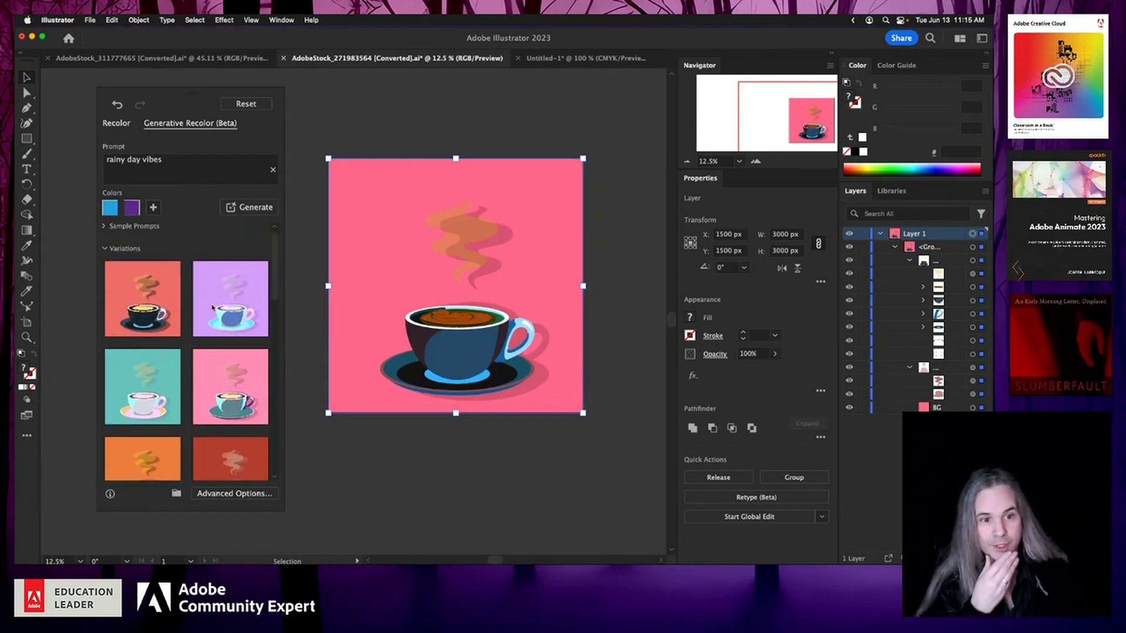
pyautogui.click(148, 314)
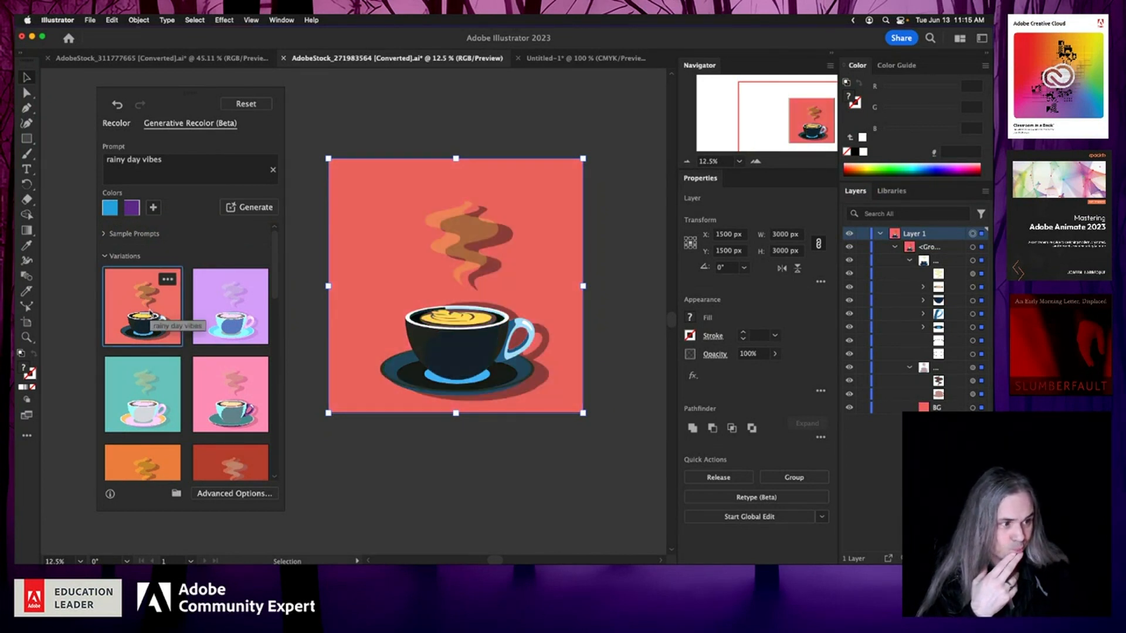
pyautogui.click(145, 363)
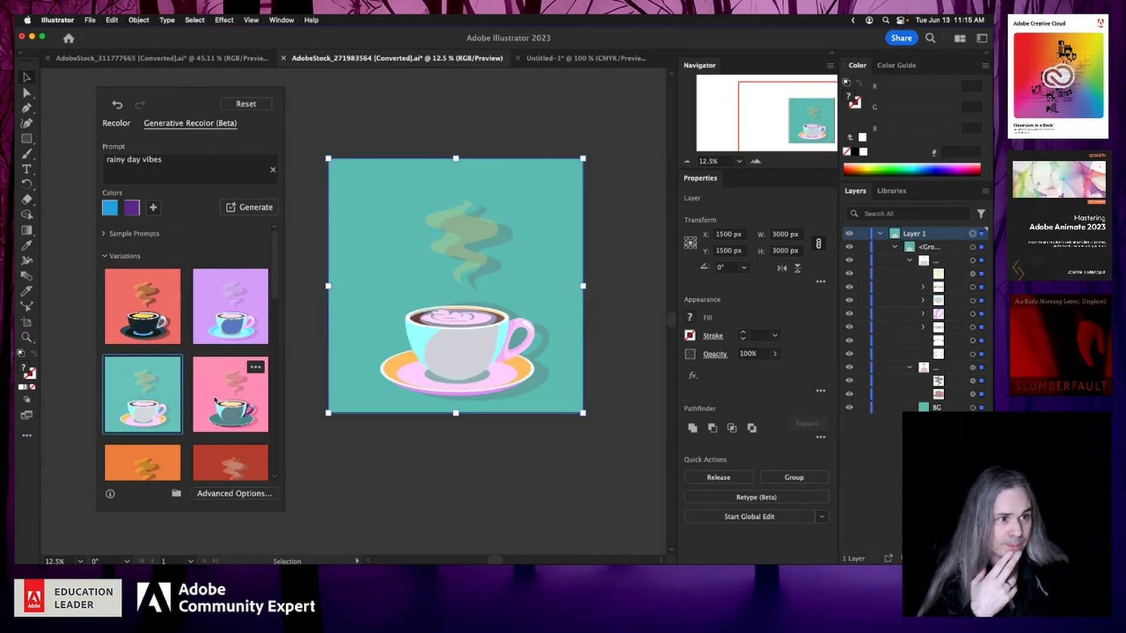
# Step: Switch to the forest landscape document and inspect its artwork selection and the Edit menu options
pyautogui.click(184, 59)
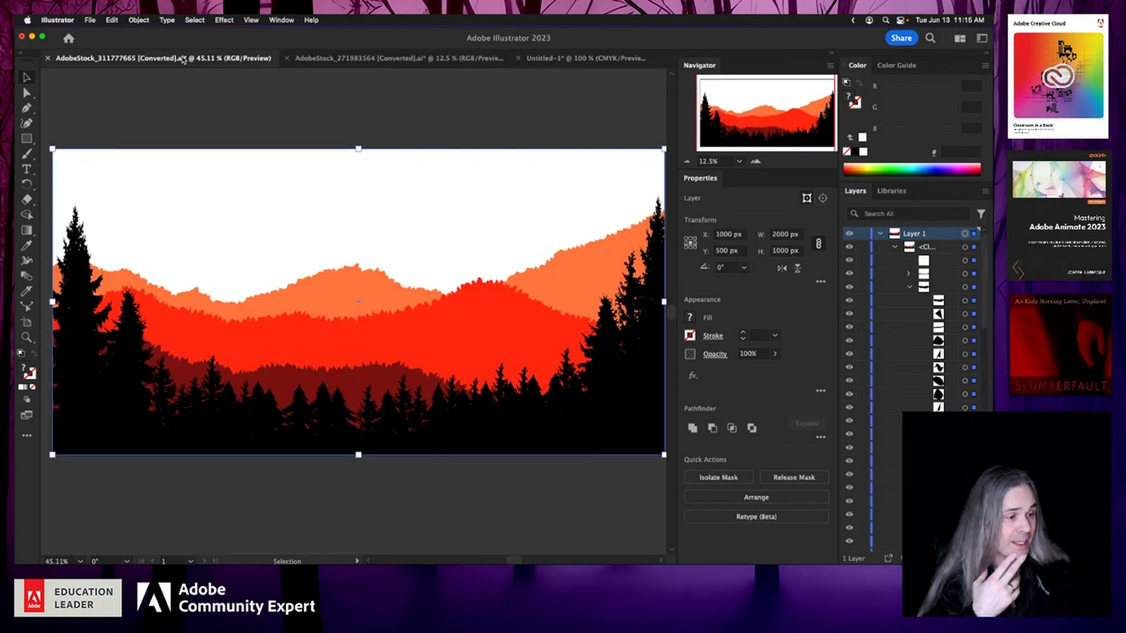
pyautogui.click(206, 117)
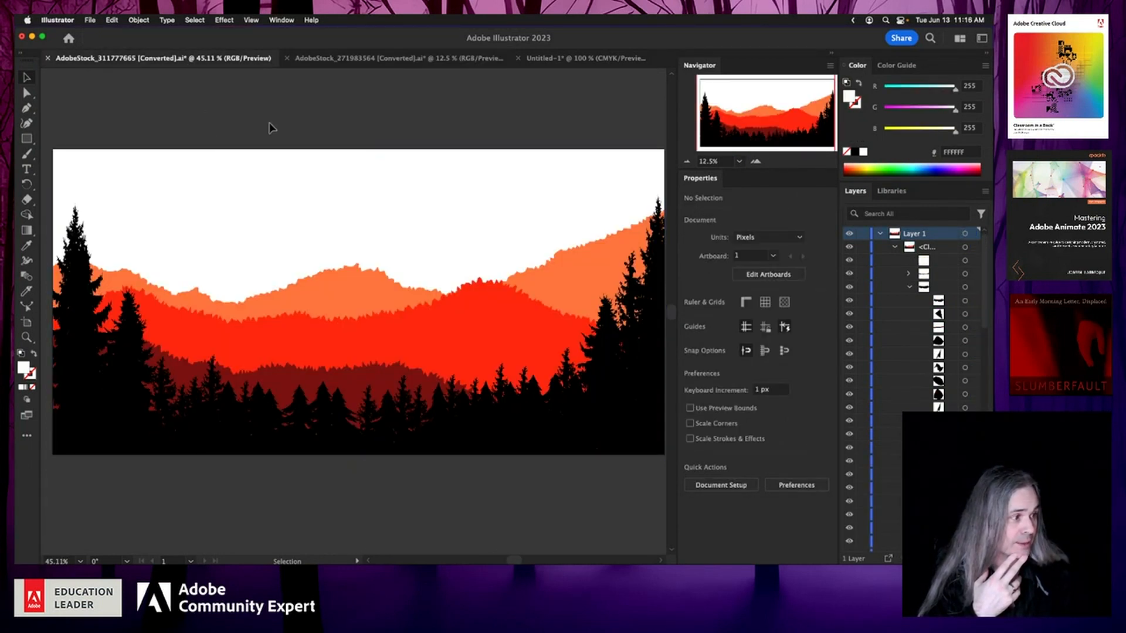
pyautogui.click(964, 233)
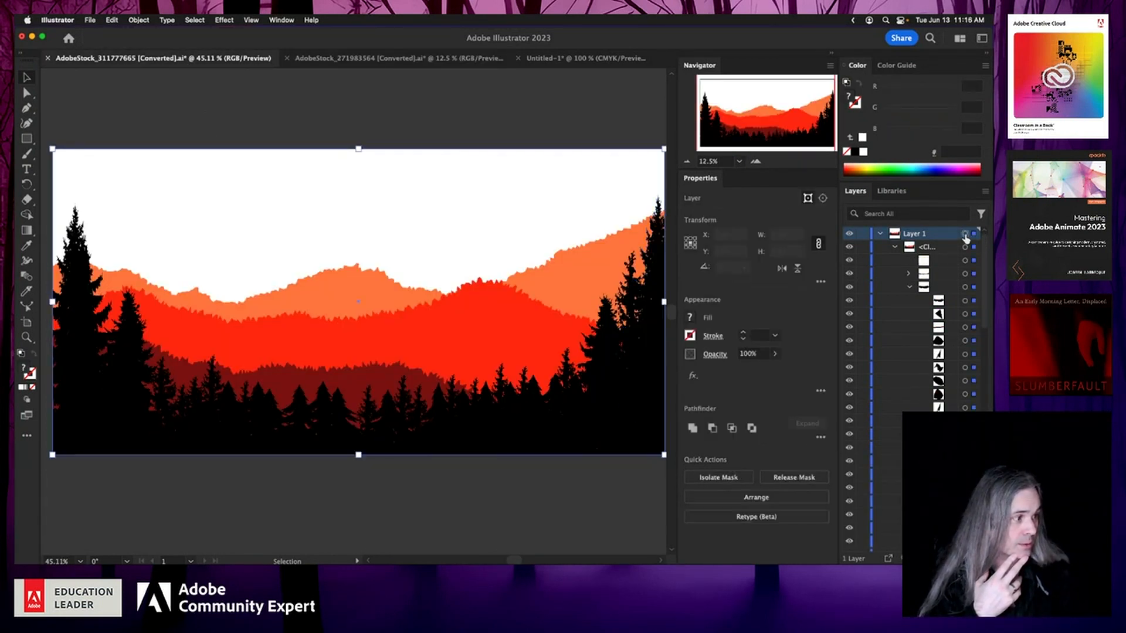
pyautogui.click(111, 20)
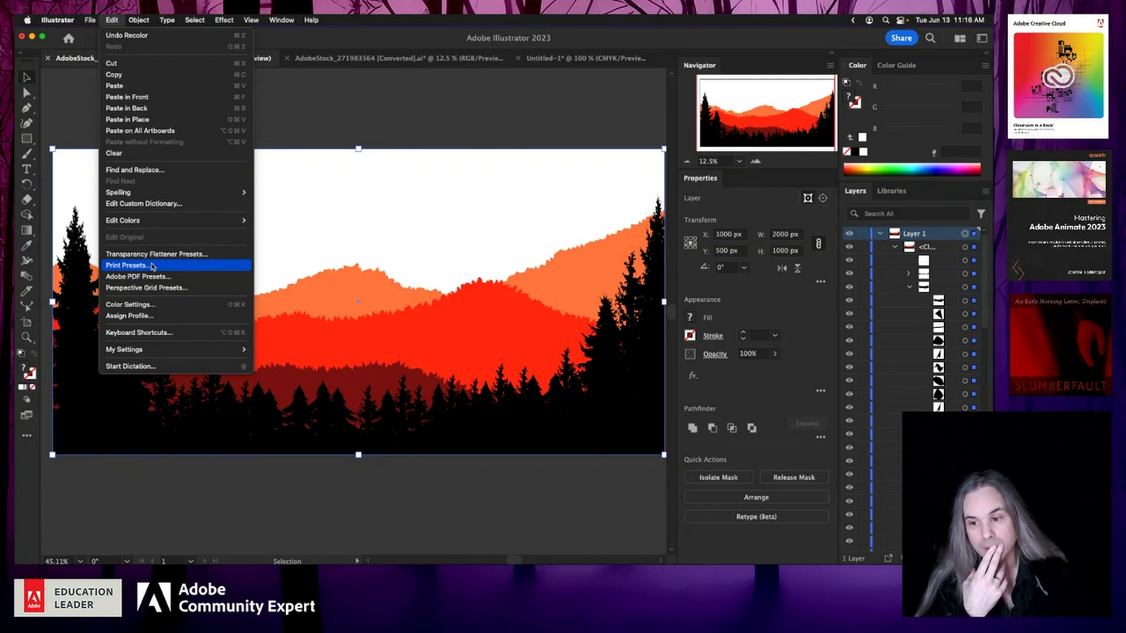
pyautogui.click(287, 120)
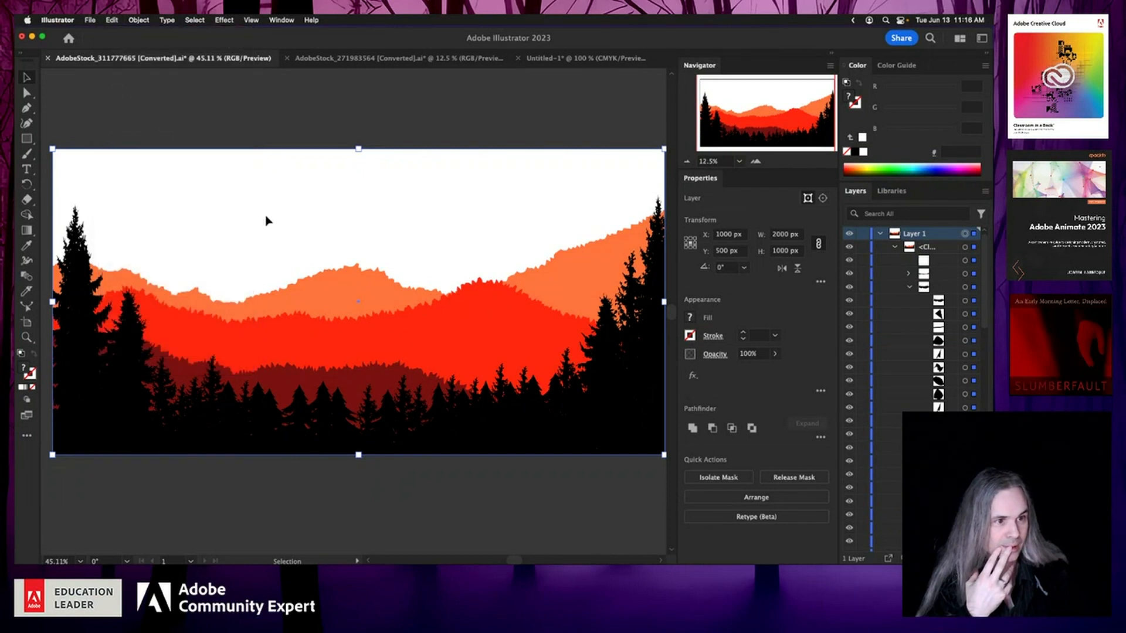
pyautogui.click(266, 217)
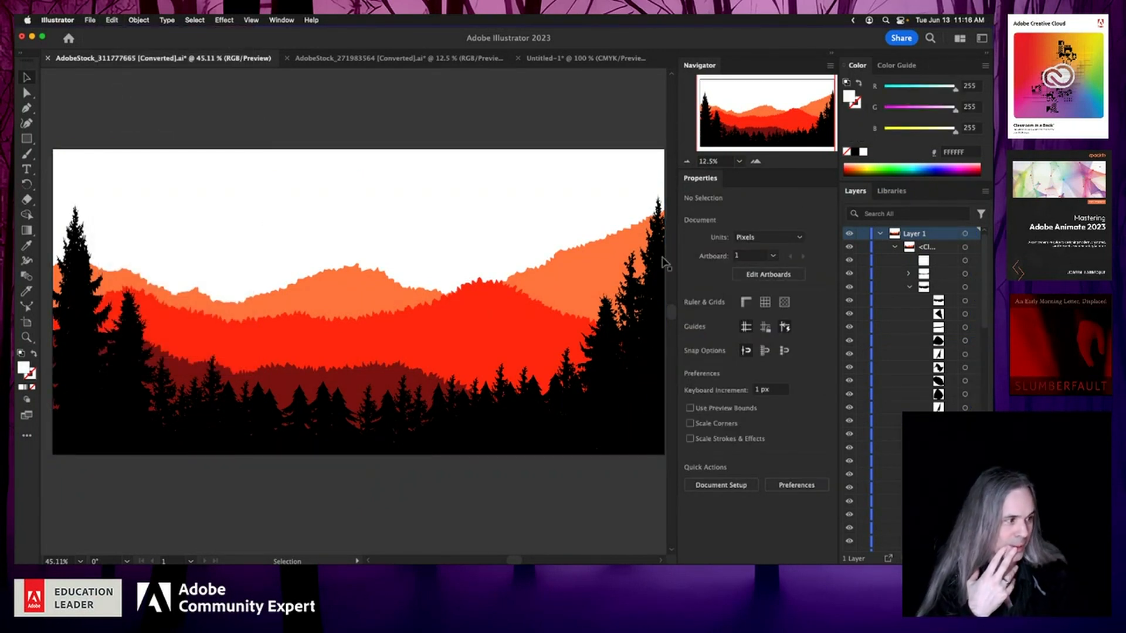
pyautogui.click(648, 282)
# Step: Switch to the Gradient Tool and collapse the forest artwork's layer hierarchy
pyautogui.scroll(-15, 938, 375)
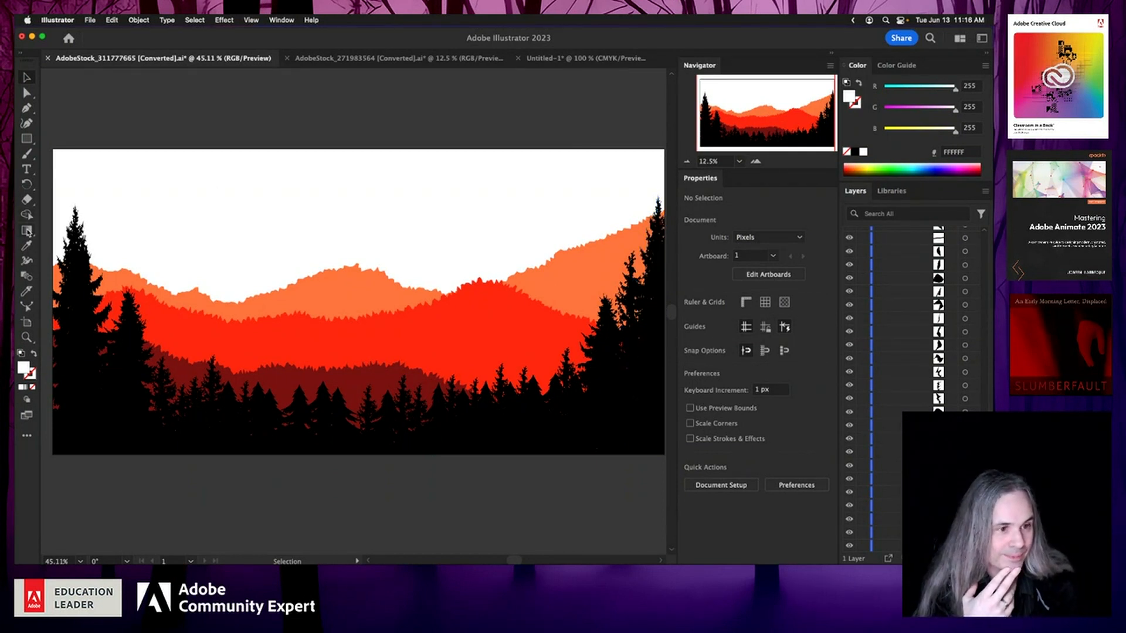
pyautogui.click(27, 230)
pyautogui.click(27, 230)
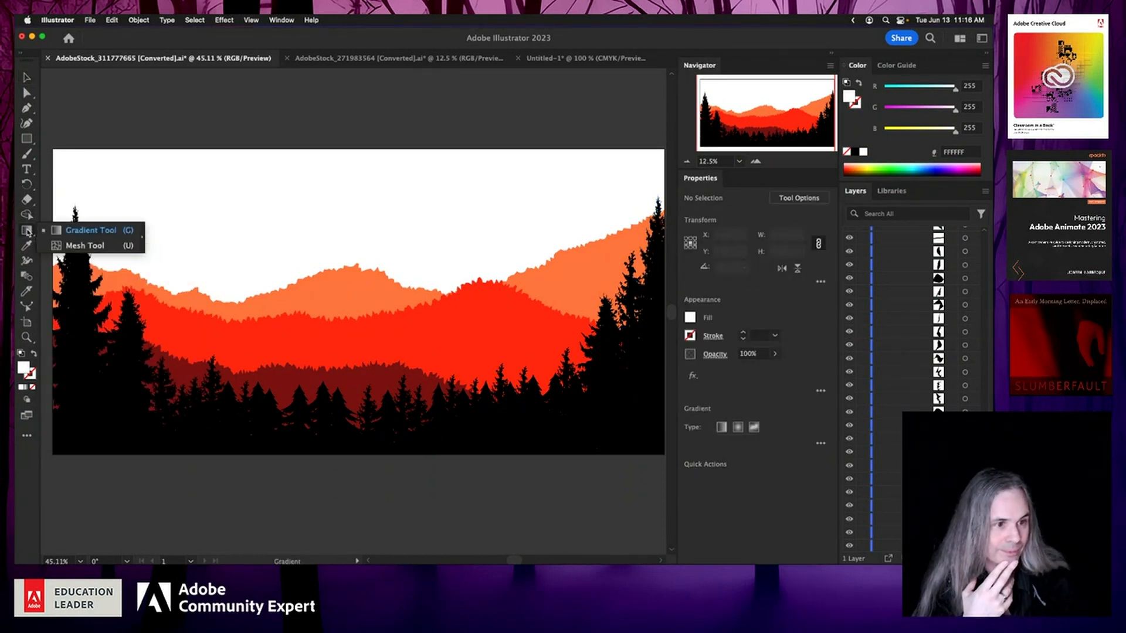
pyautogui.click(87, 232)
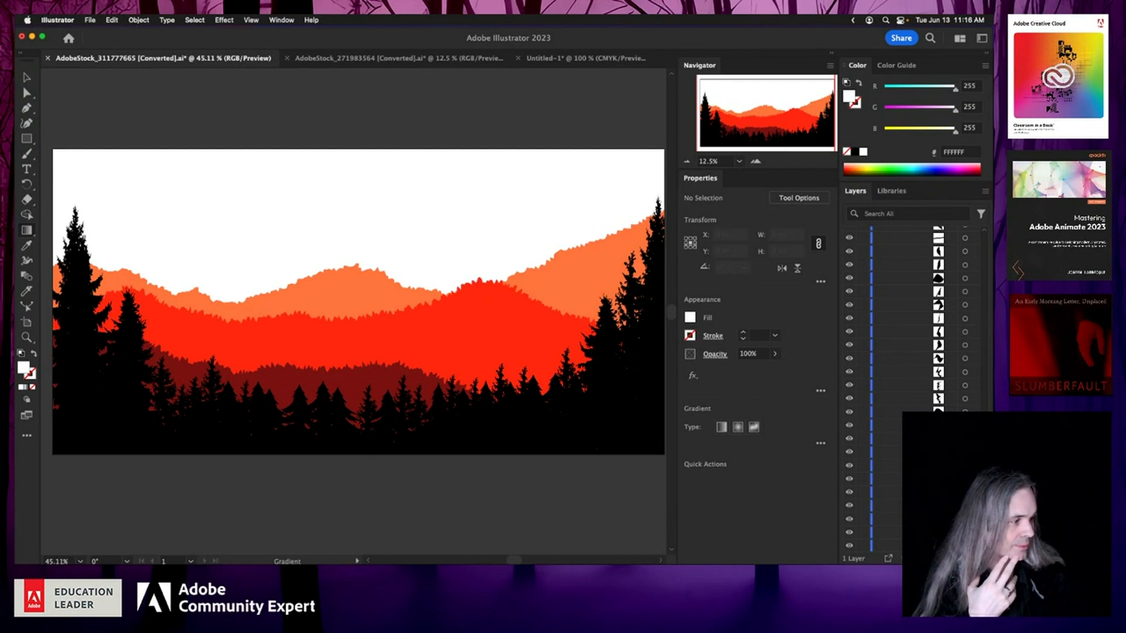
pyautogui.scroll(10, 945, 332)
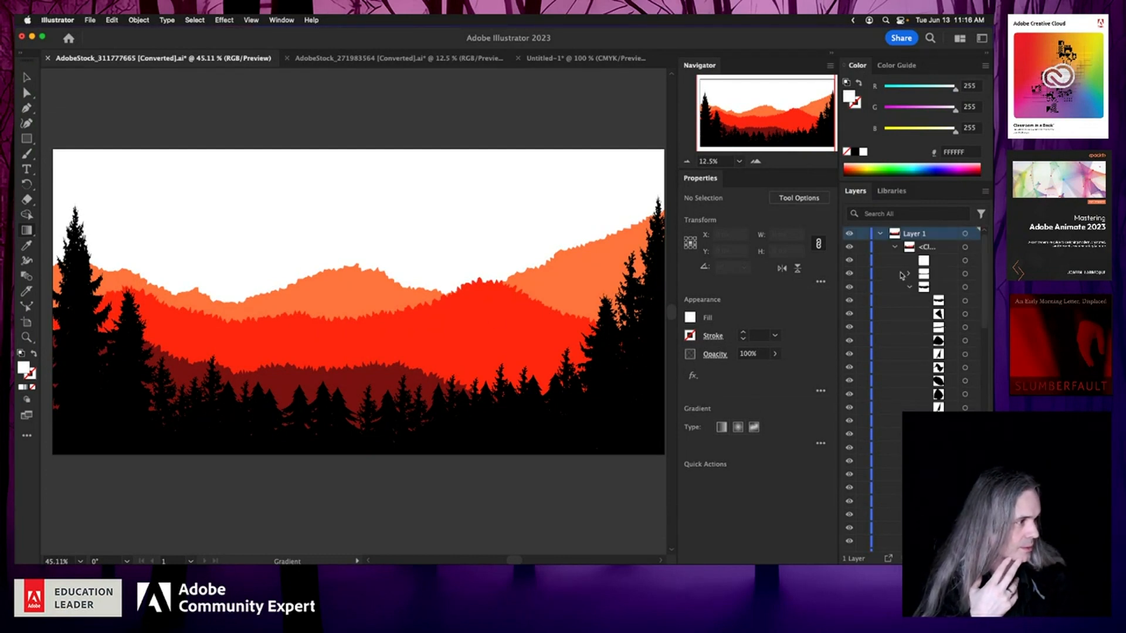
pyautogui.click(894, 248)
pyautogui.click(916, 317)
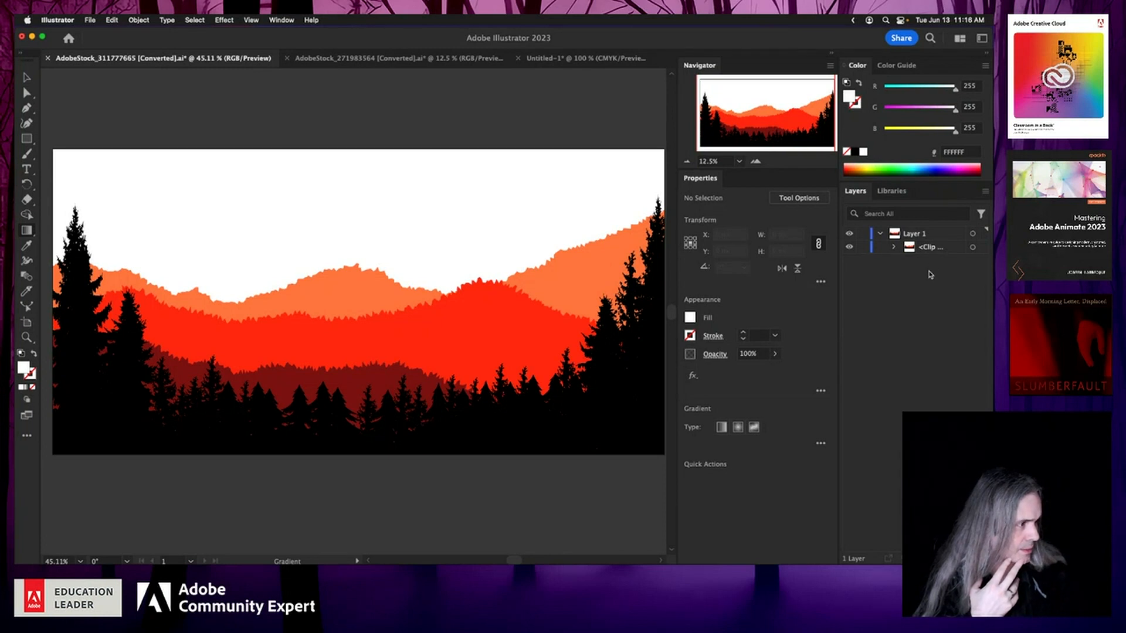
# Step: Create a new layer above the forest artwork layer
pyautogui.click(916, 236)
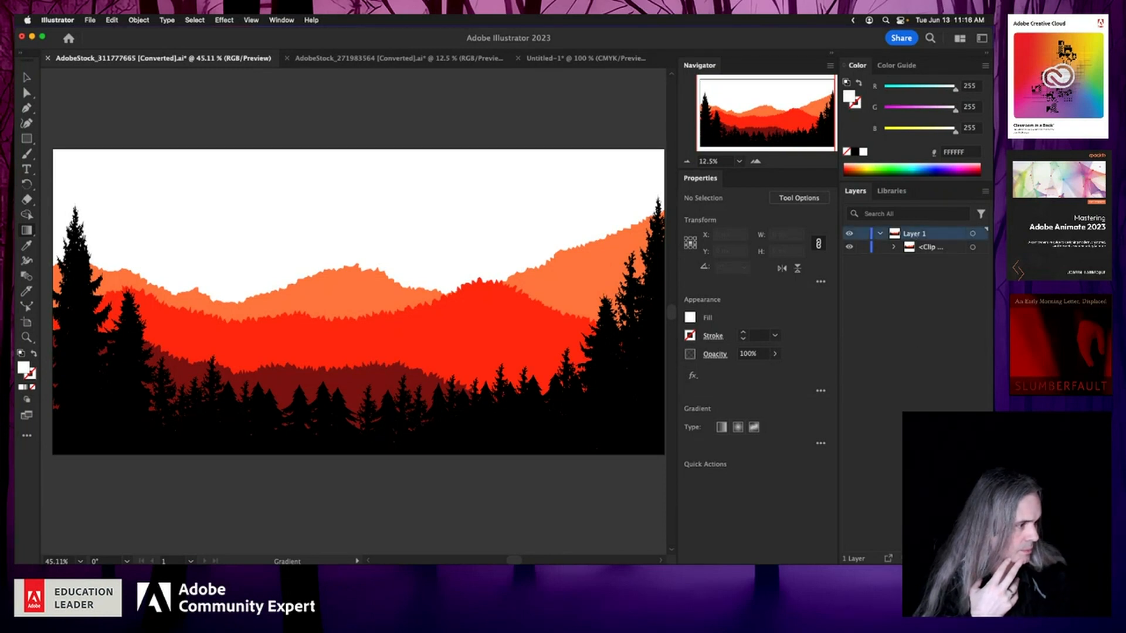
pyautogui.click(957, 559)
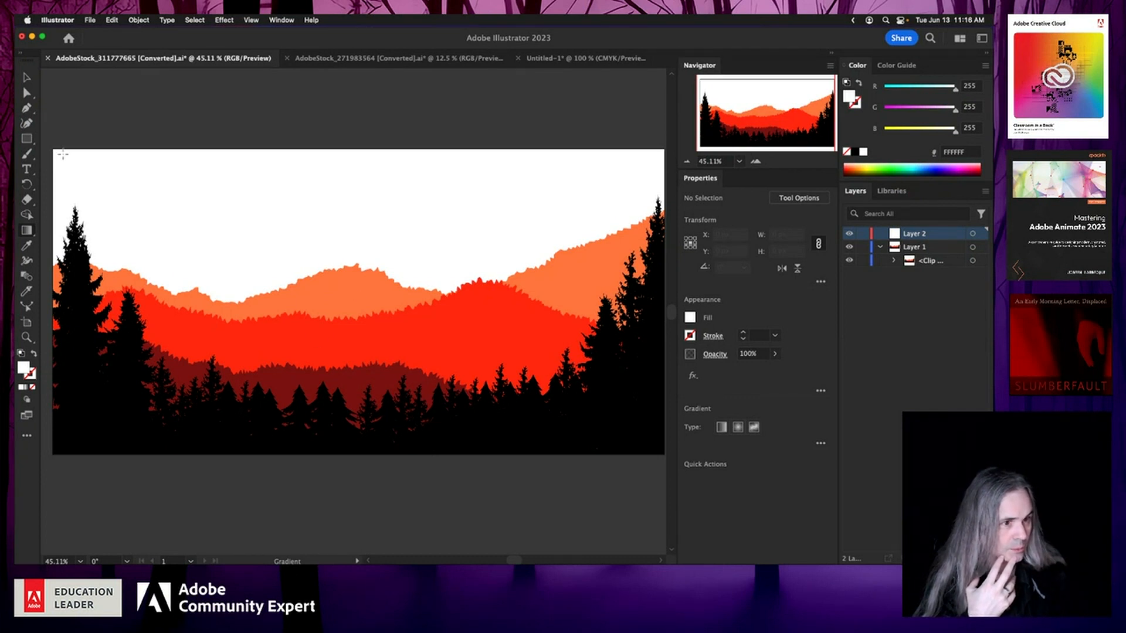
pyautogui.click(53, 150)
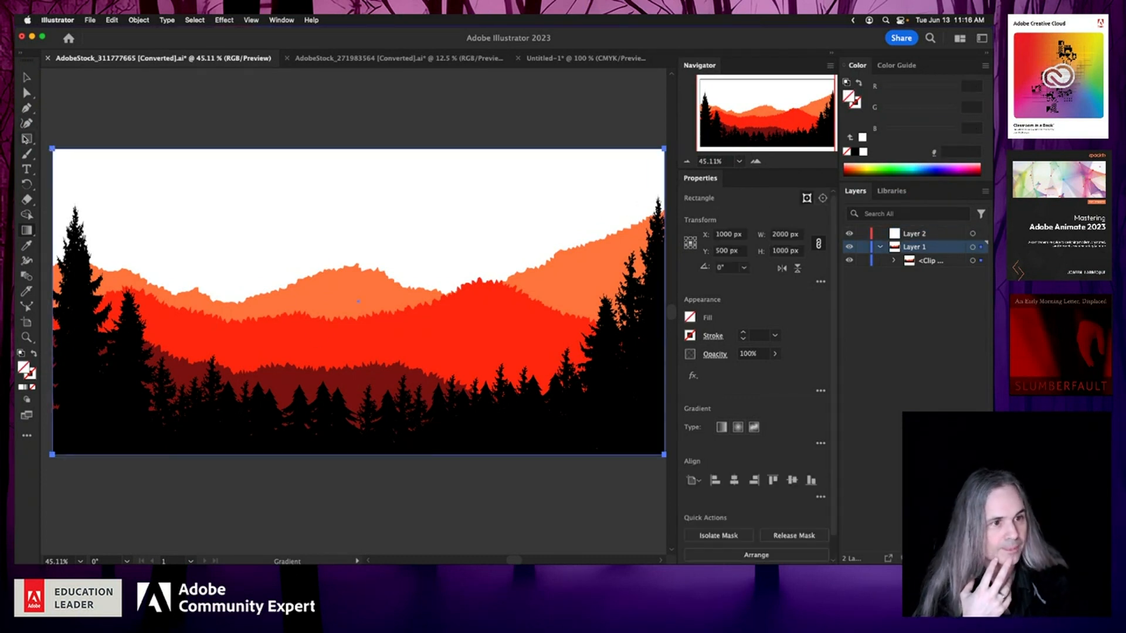
pyautogui.press('m')
pyautogui.click(108, 138)
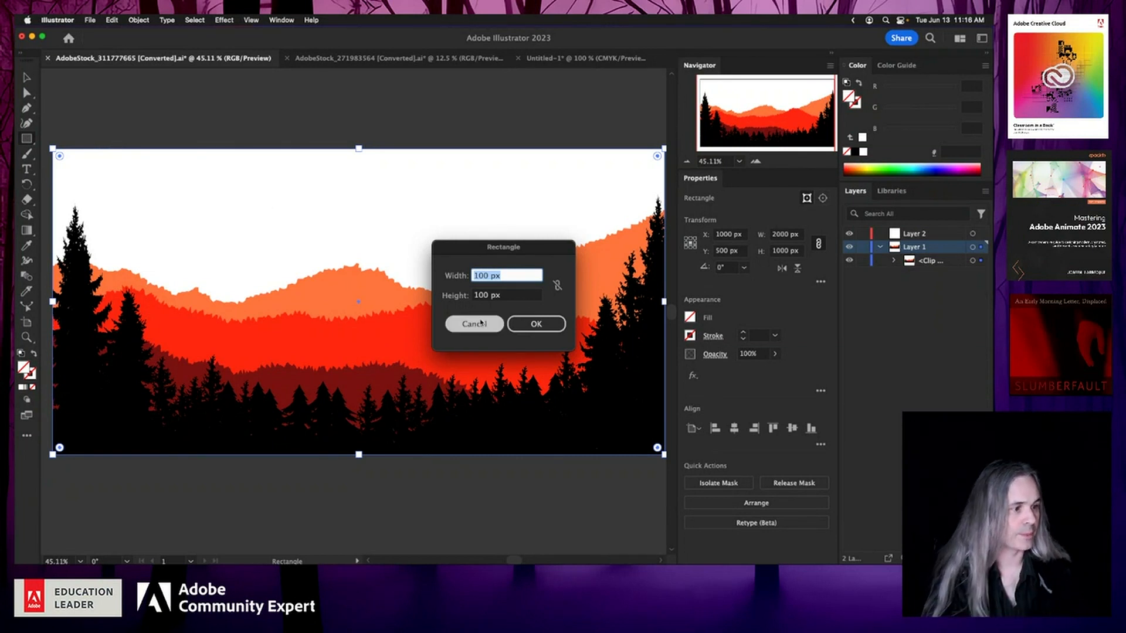
pyautogui.click(481, 322)
# Step: Draw a rectangle on the new layer covering the whole artboard, about 2000 × 1005 px
pyautogui.click(28, 76)
pyautogui.click(93, 109)
pyautogui.click(921, 234)
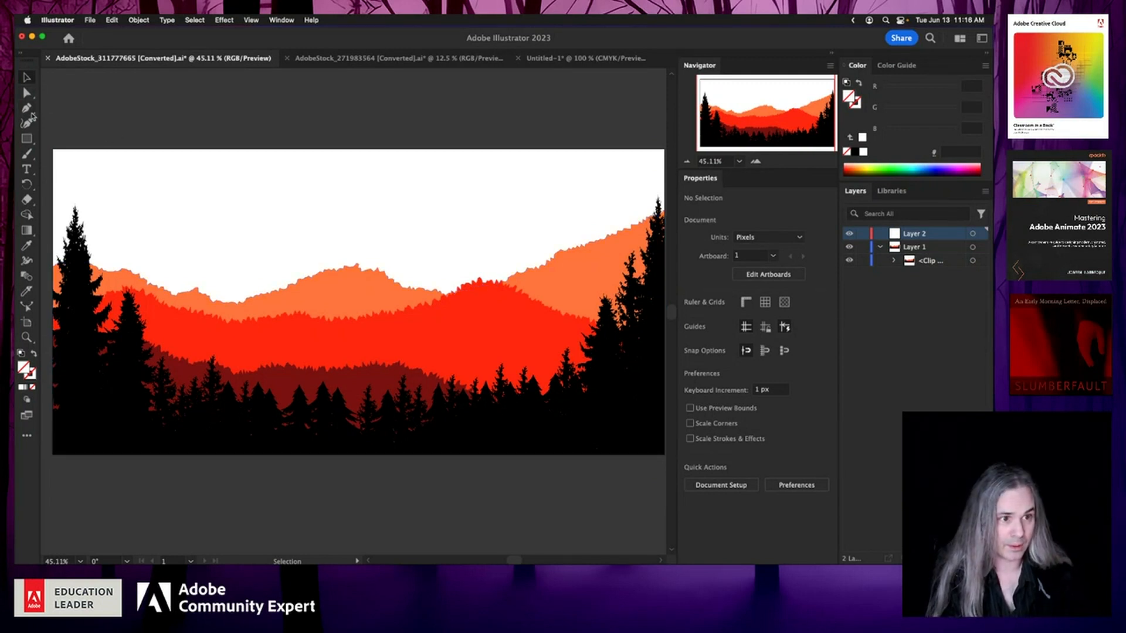
pyautogui.click(27, 139)
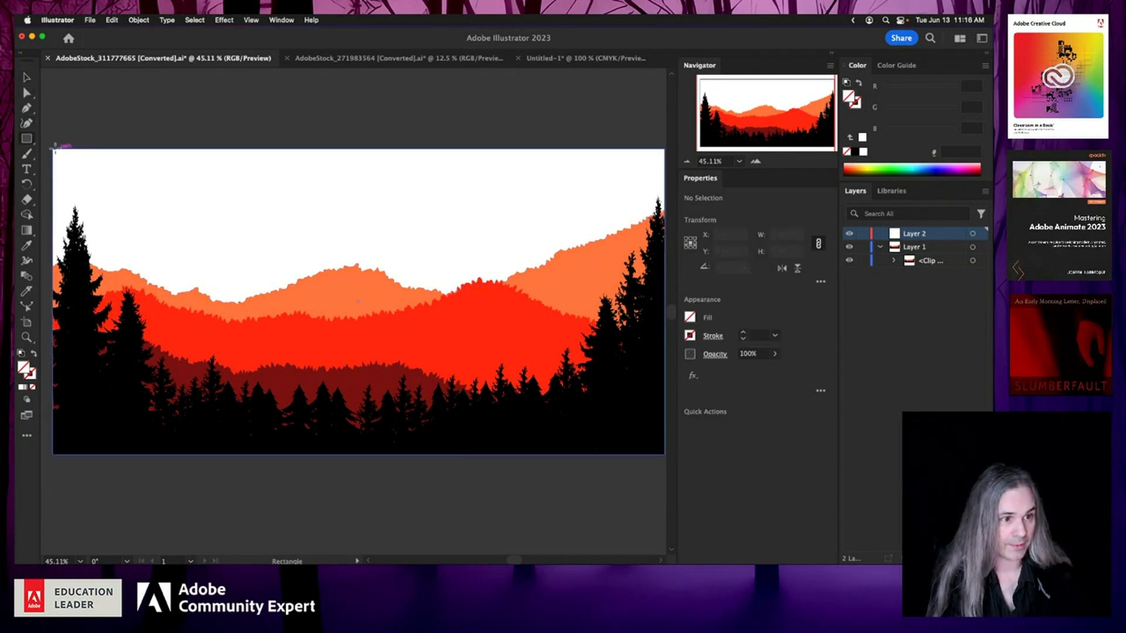
pyautogui.moveTo(54, 149); pyautogui.dragTo(591, 374)
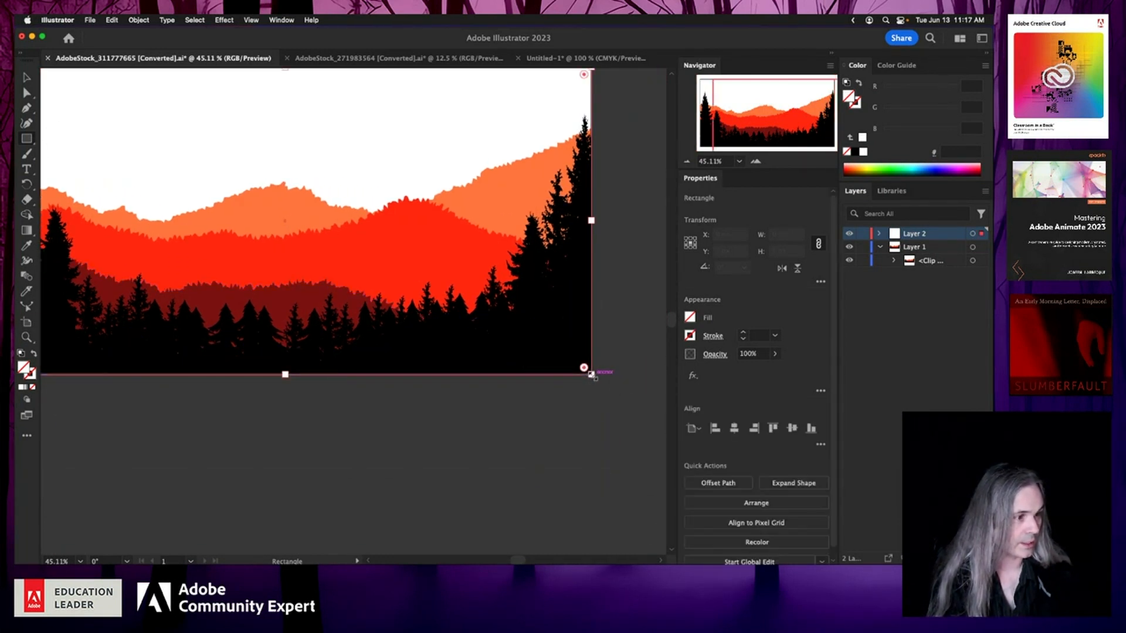
pyautogui.hscroll(-5, 439, 466)
pyautogui.scroll(3, 439, 466)
pyautogui.scroll(1, 439, 466)
pyautogui.hscroll(-1, 440, 466)
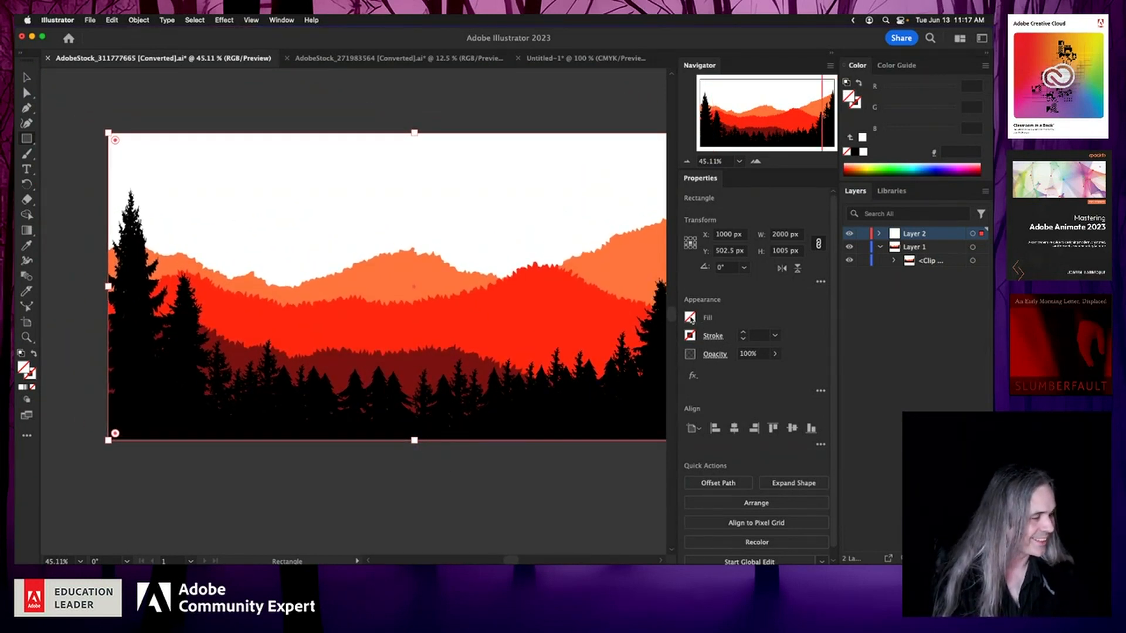
# Step: Fill the rectangle with a green gradient from the Foliage gradient swatch library
pyautogui.click(690, 318)
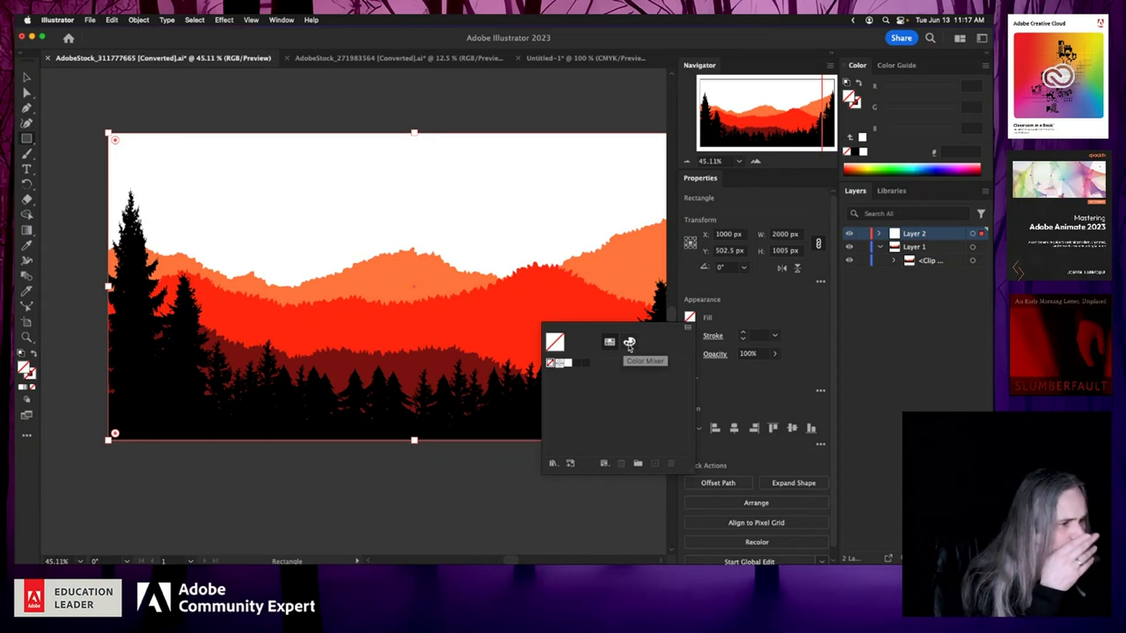
pyautogui.click(629, 343)
pyautogui.click(609, 342)
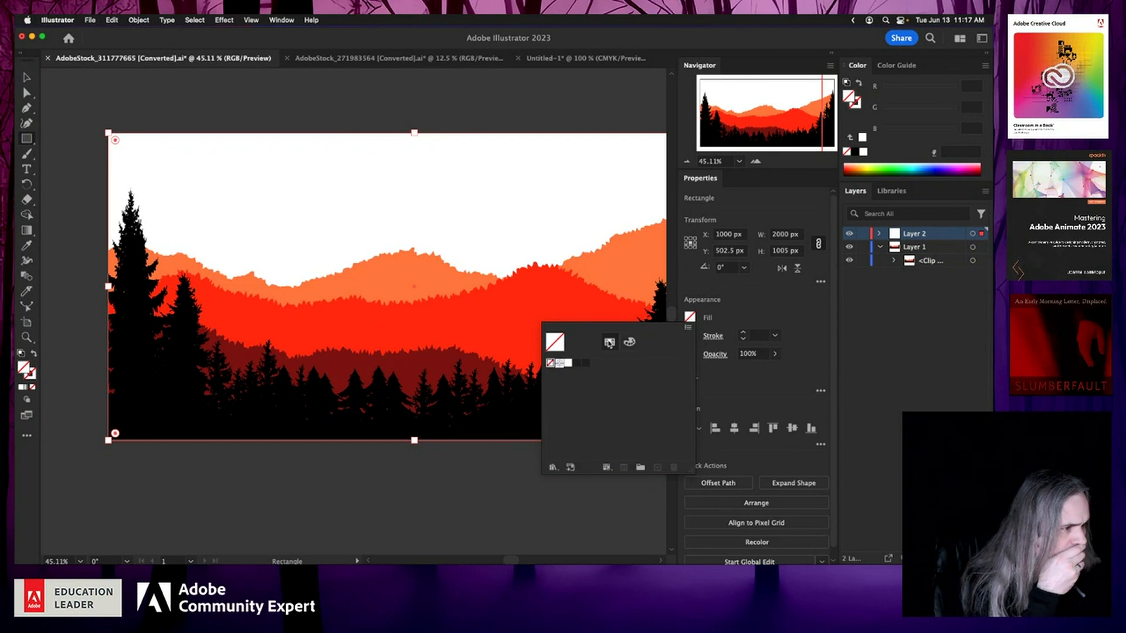
pyautogui.click(553, 468)
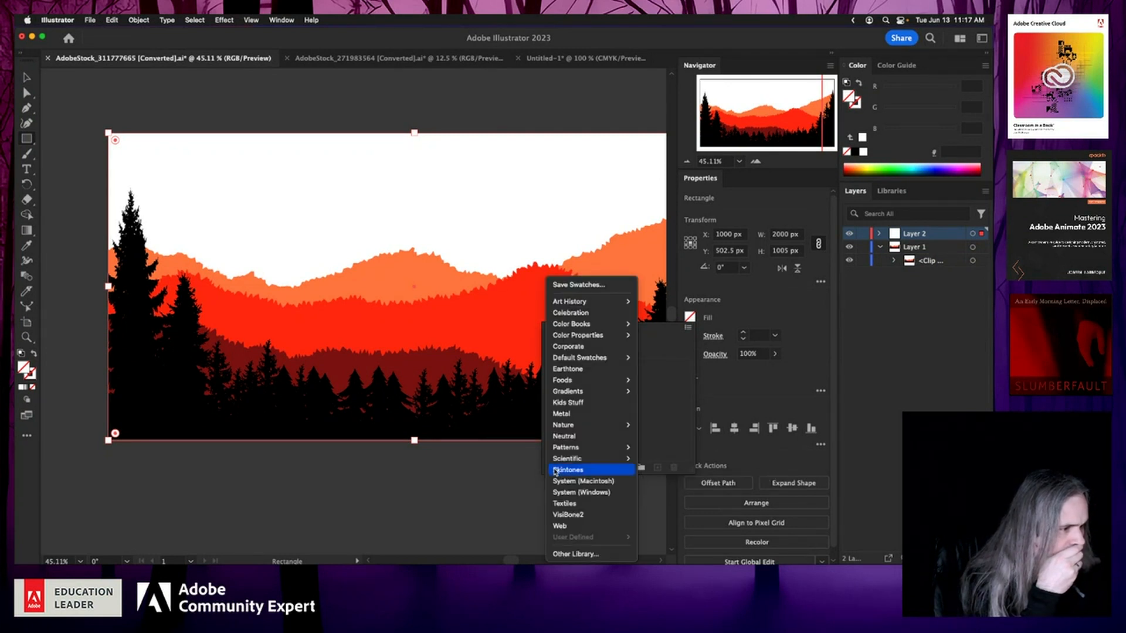
pyautogui.moveTo(601, 356)
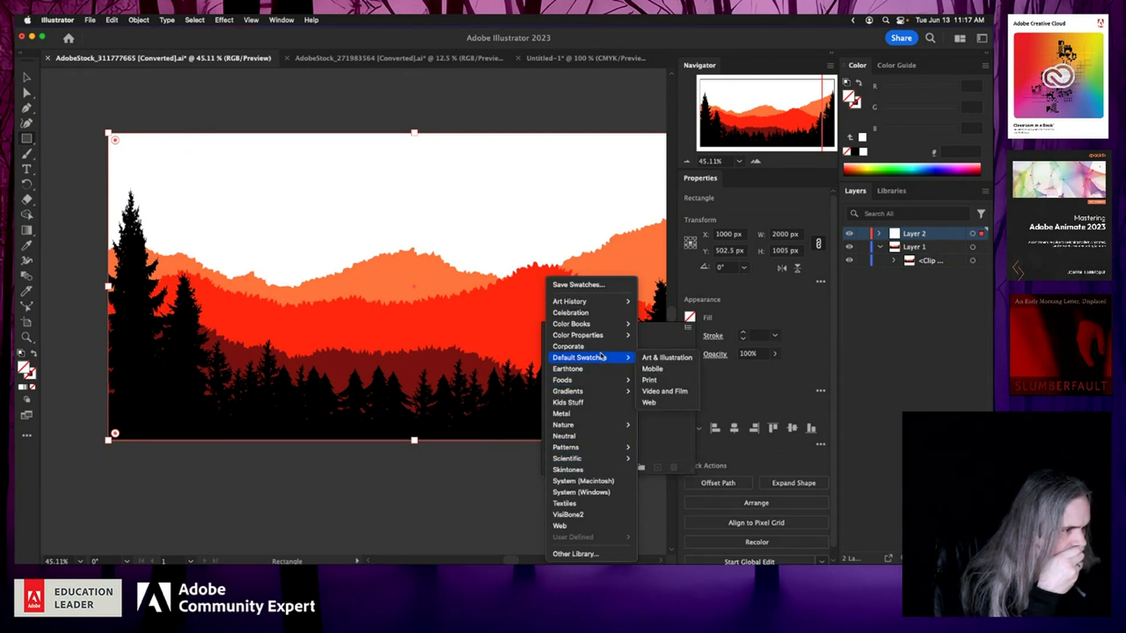
pyautogui.moveTo(610, 392)
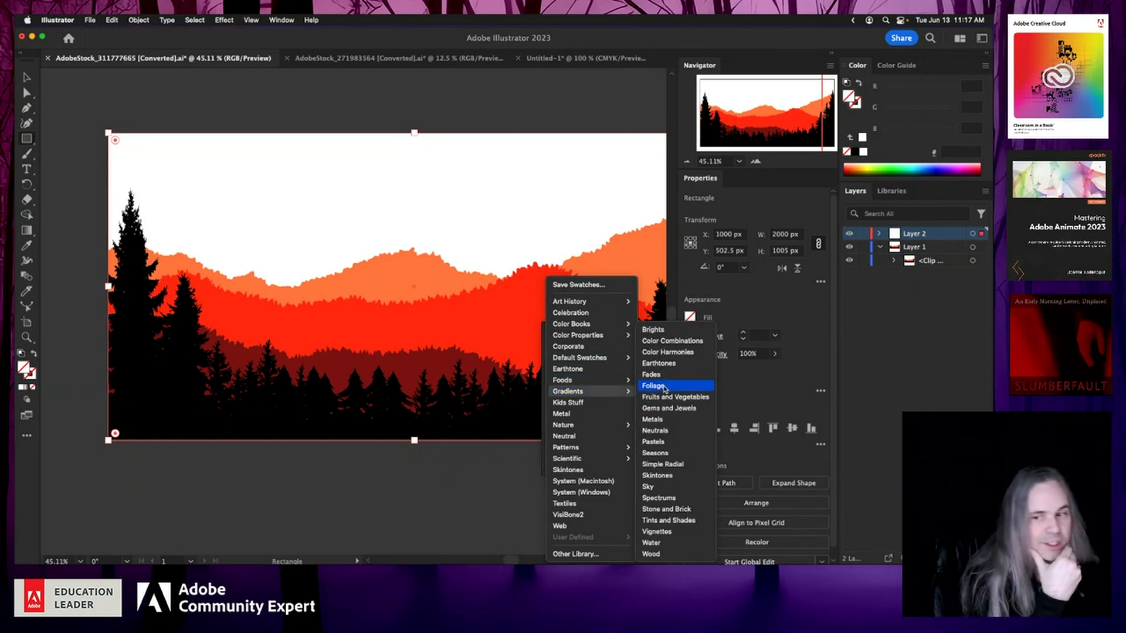
pyautogui.click(665, 389)
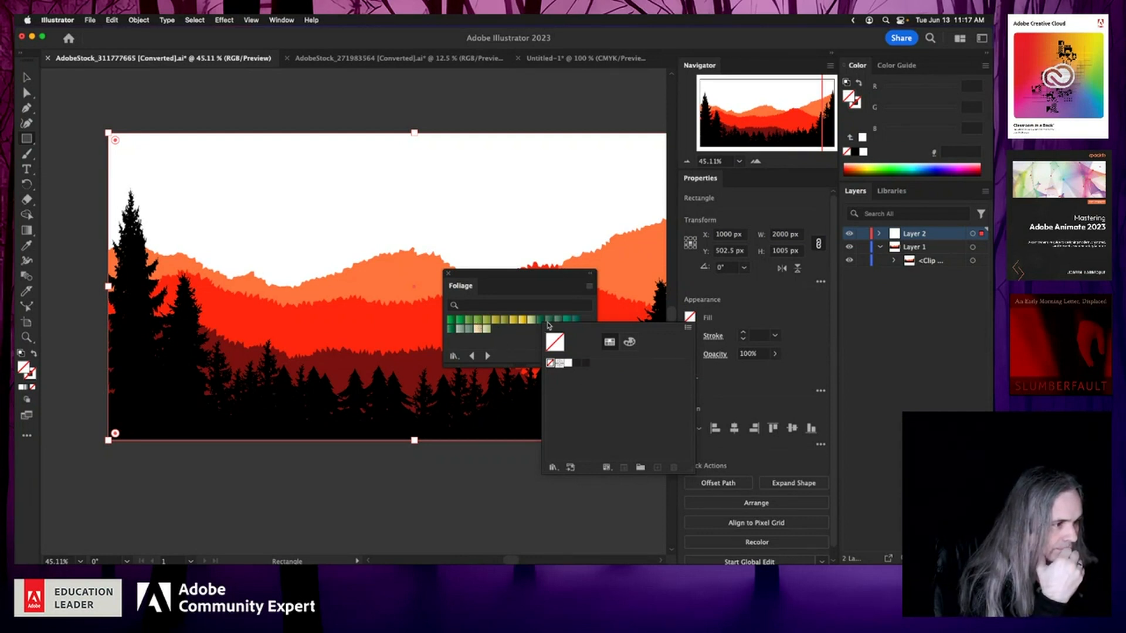
pyautogui.click(520, 278)
pyautogui.moveTo(518, 277); pyautogui.dragTo(315, 417)
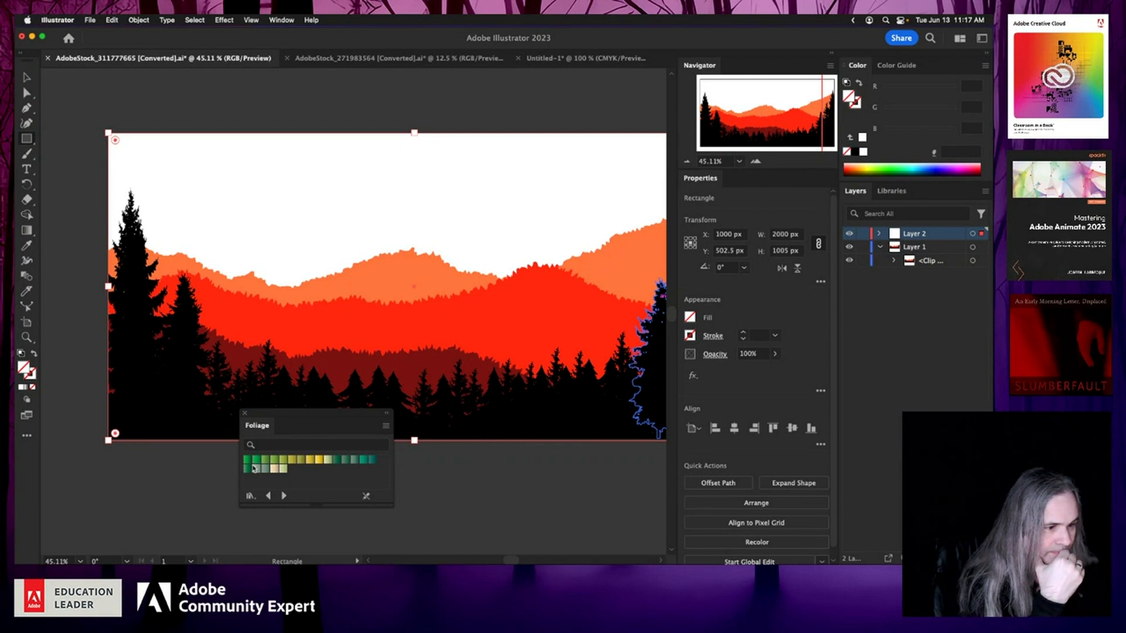
pyautogui.click(267, 461)
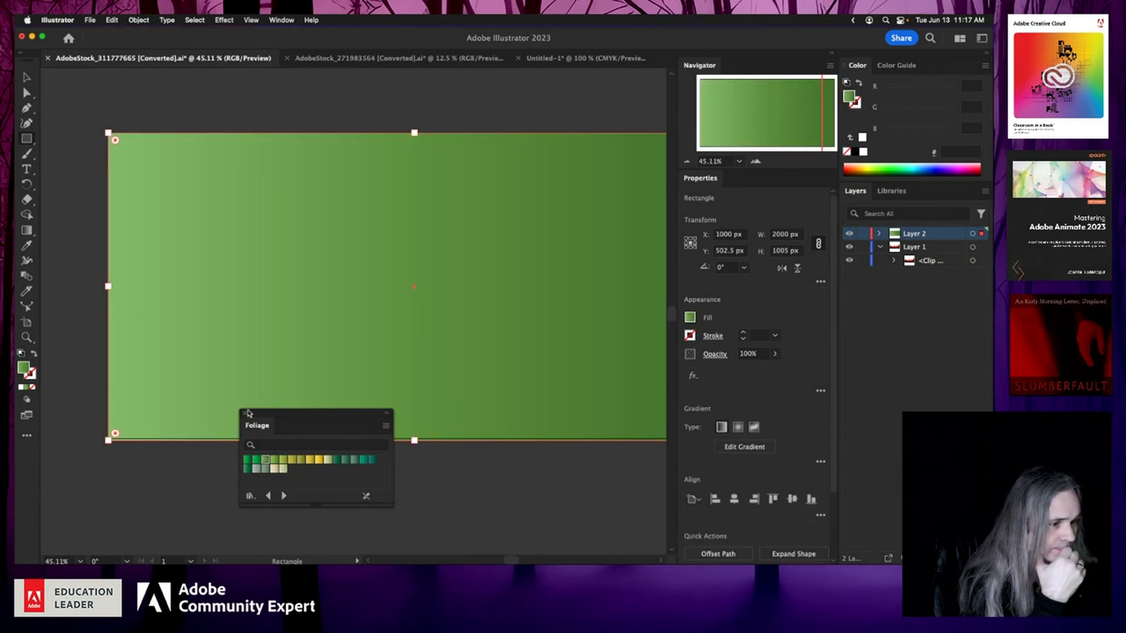
pyautogui.click(244, 413)
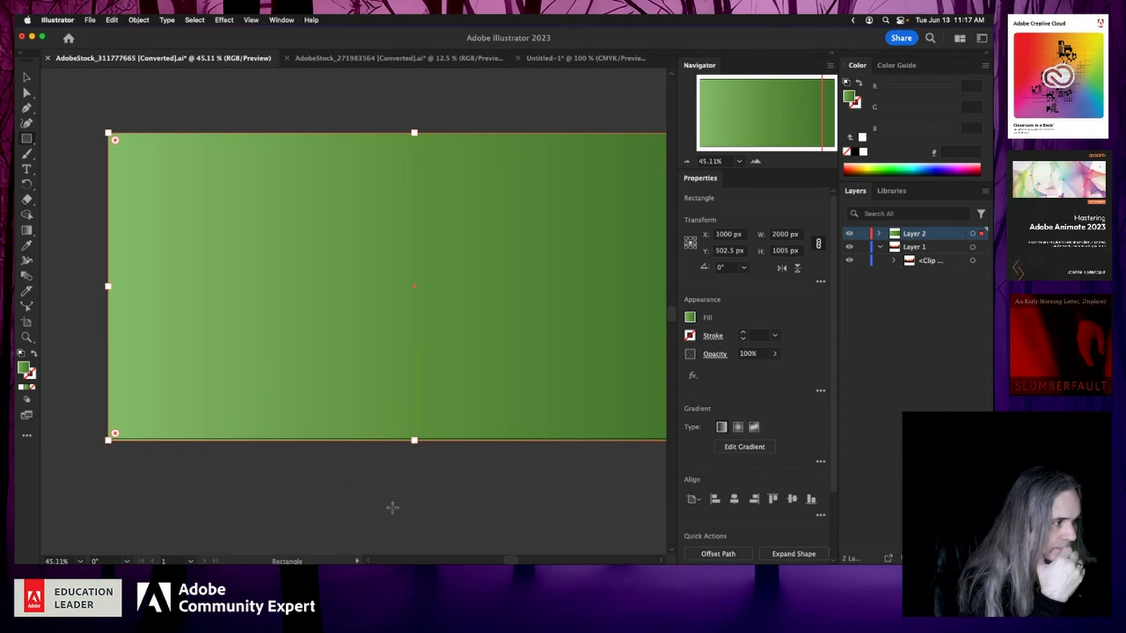
# Step: Open Generative Recolor (Beta) for the gradient rectangle
pyautogui.hscroll(3, 472, 479)
pyautogui.scroll(1, 472, 479)
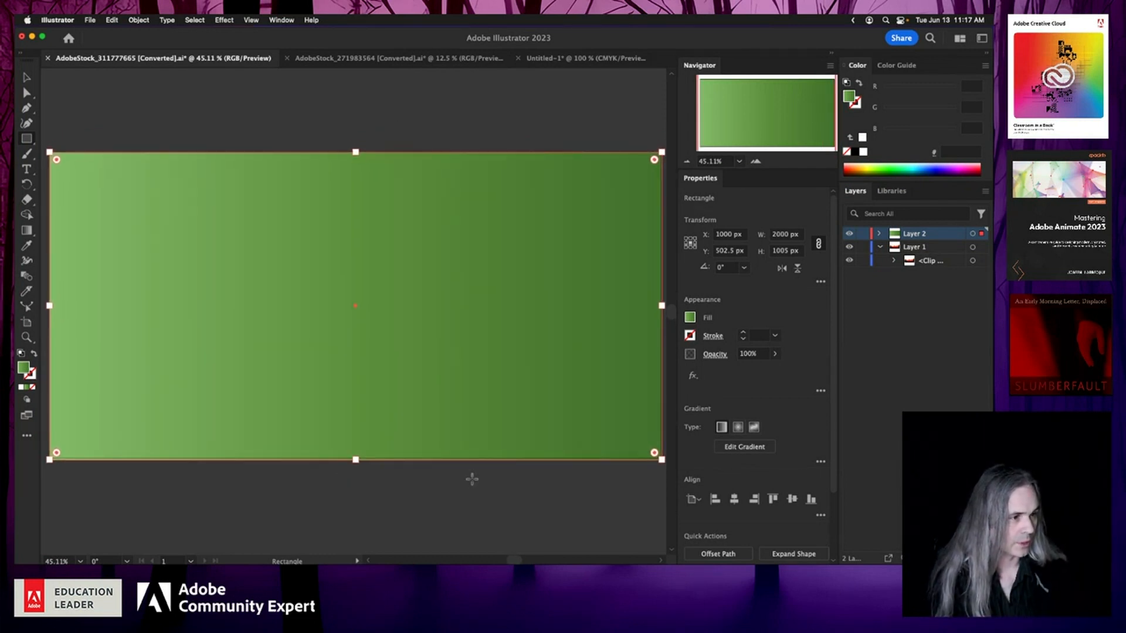
pyautogui.click(955, 378)
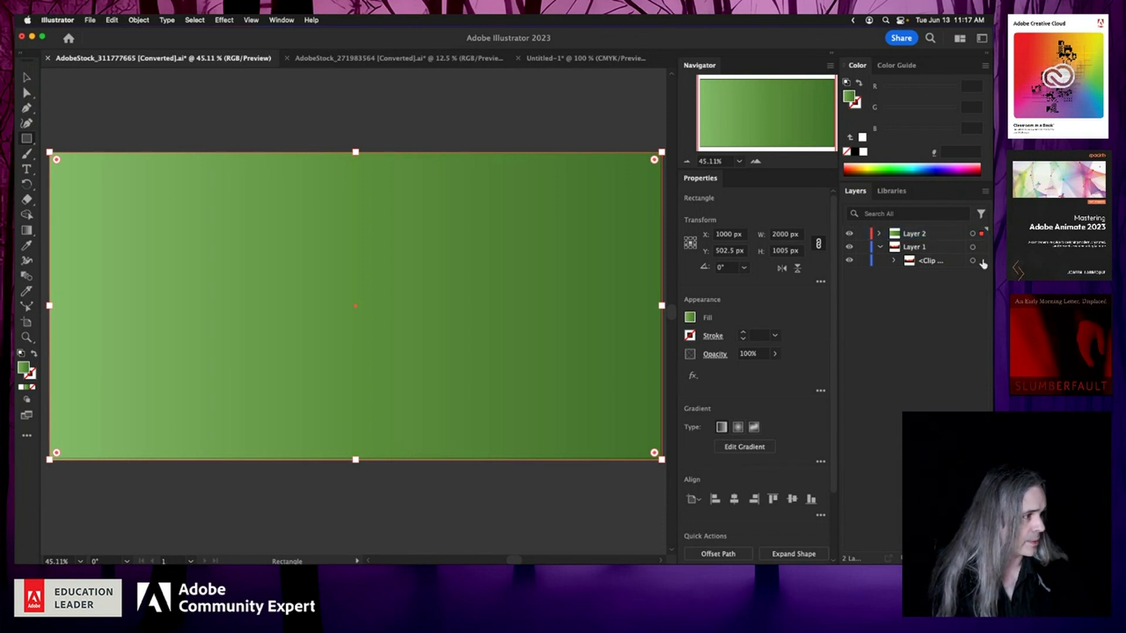
pyautogui.click(972, 234)
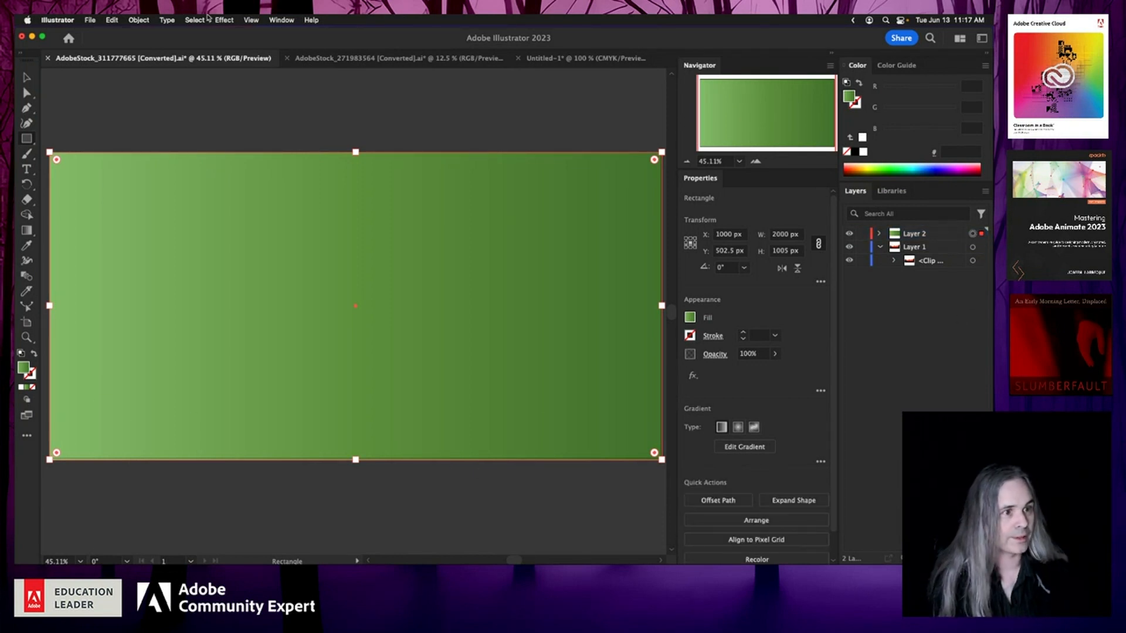
pyautogui.click(110, 20)
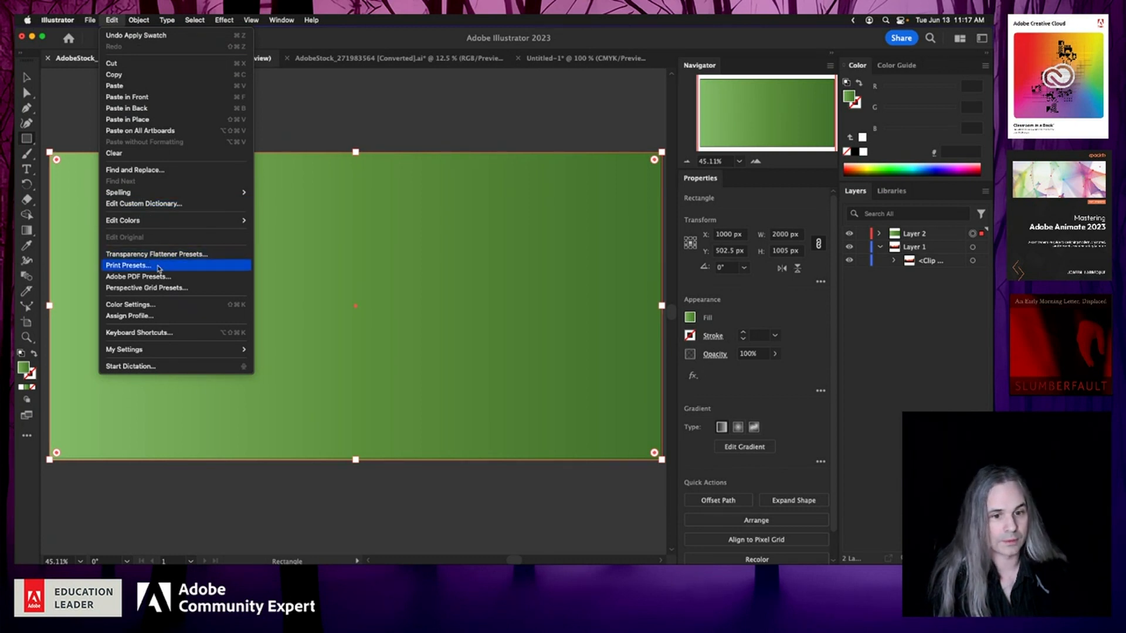
pyautogui.press('Escape')
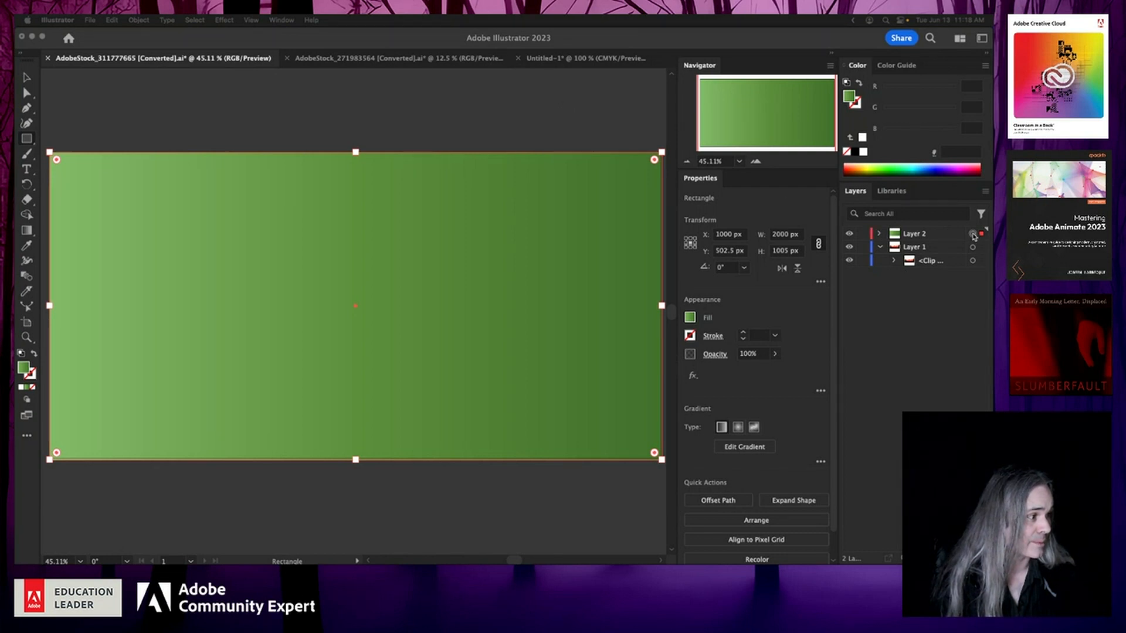
pyautogui.click(973, 234)
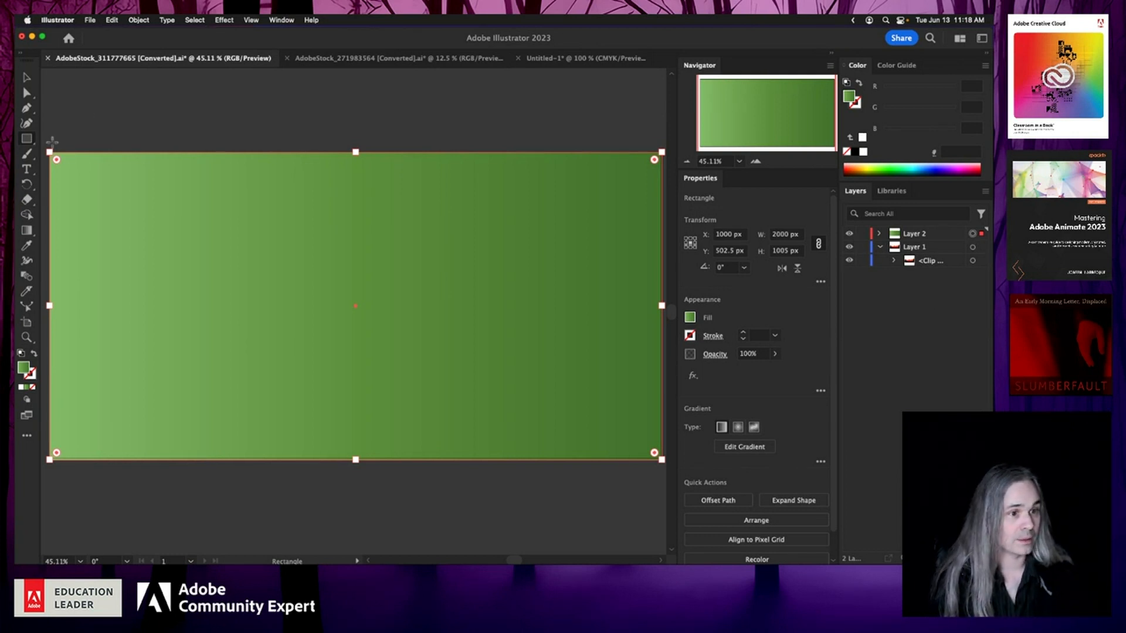
pyautogui.click(113, 20)
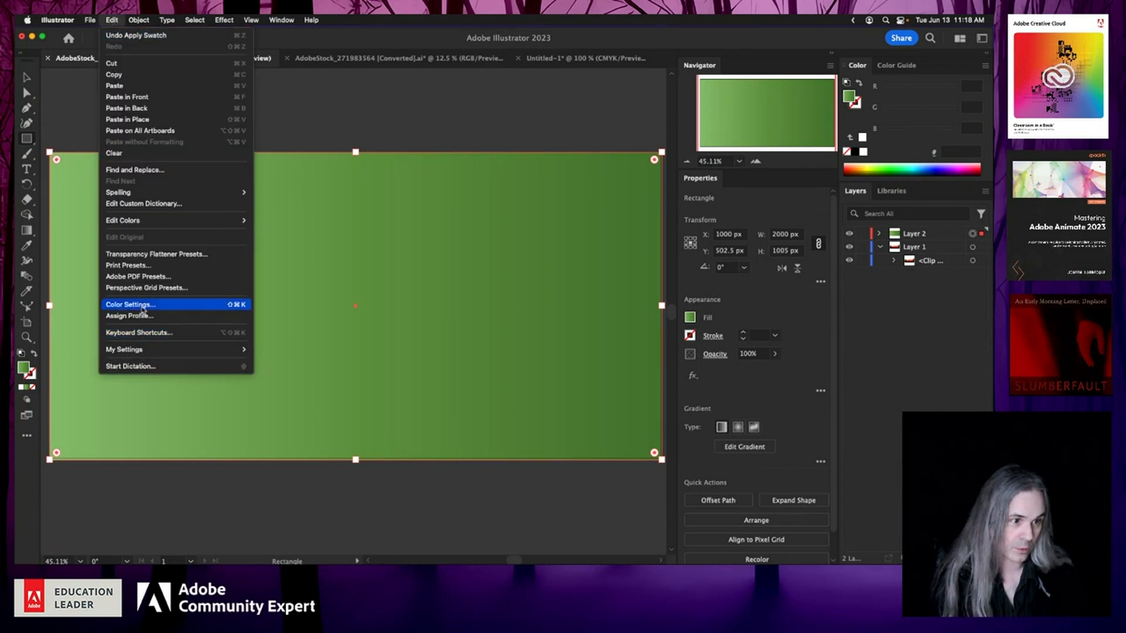
pyautogui.moveTo(174, 222)
pyautogui.click(322, 249)
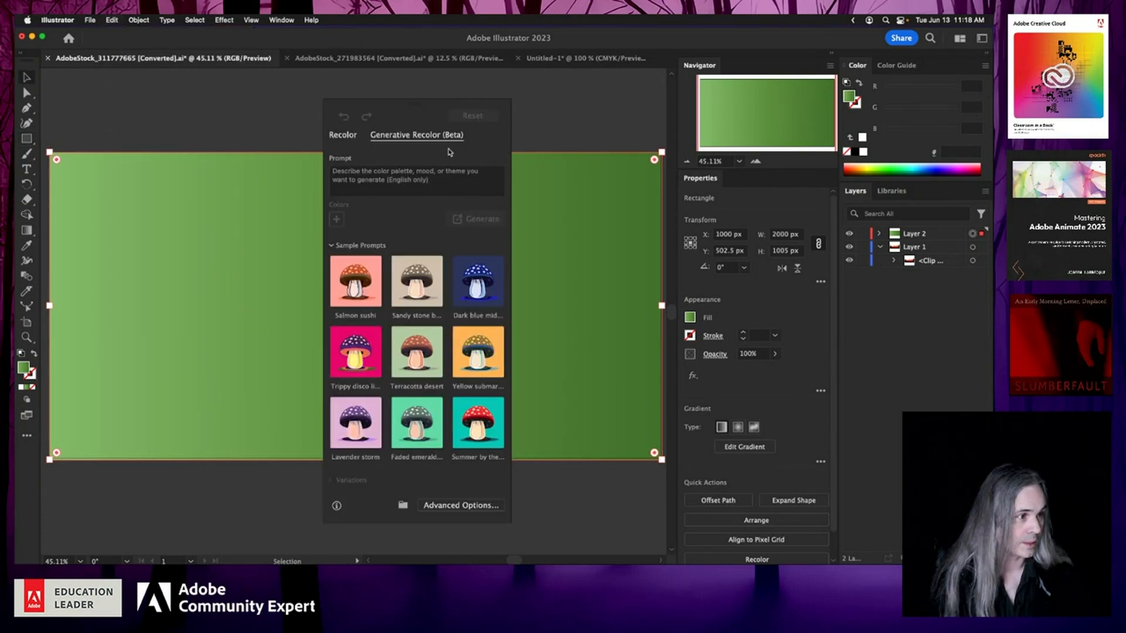
pyautogui.moveTo(420, 111); pyautogui.dragTo(534, 116)
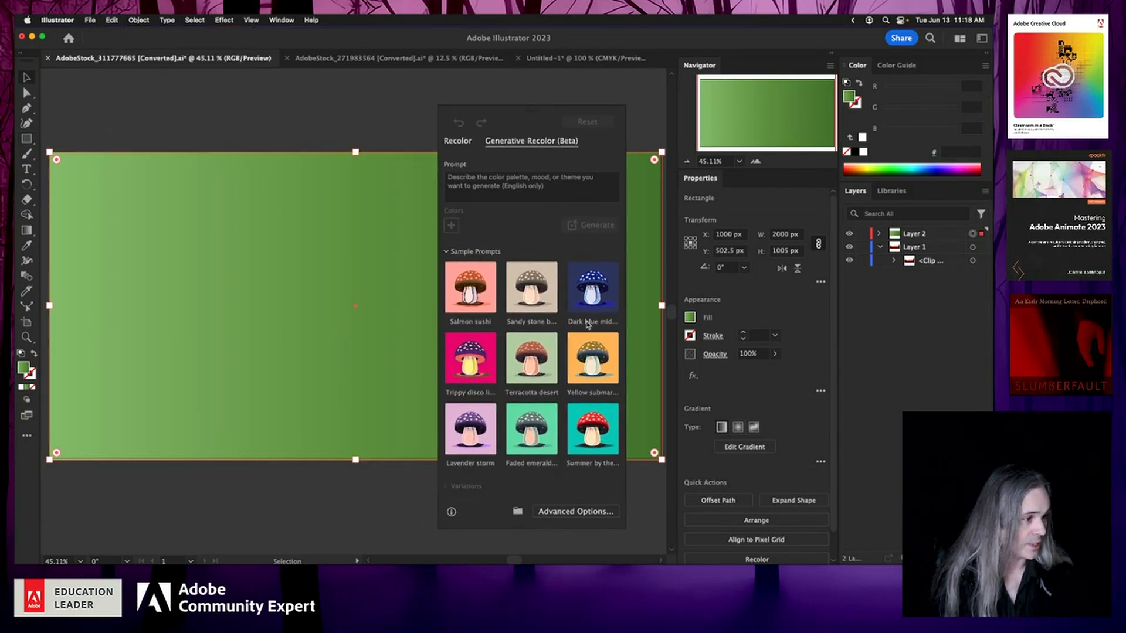
# Step: Recolor the rectangle with the Dark blue midnight sample prompt, previewing several of its variations
pyautogui.click(591, 299)
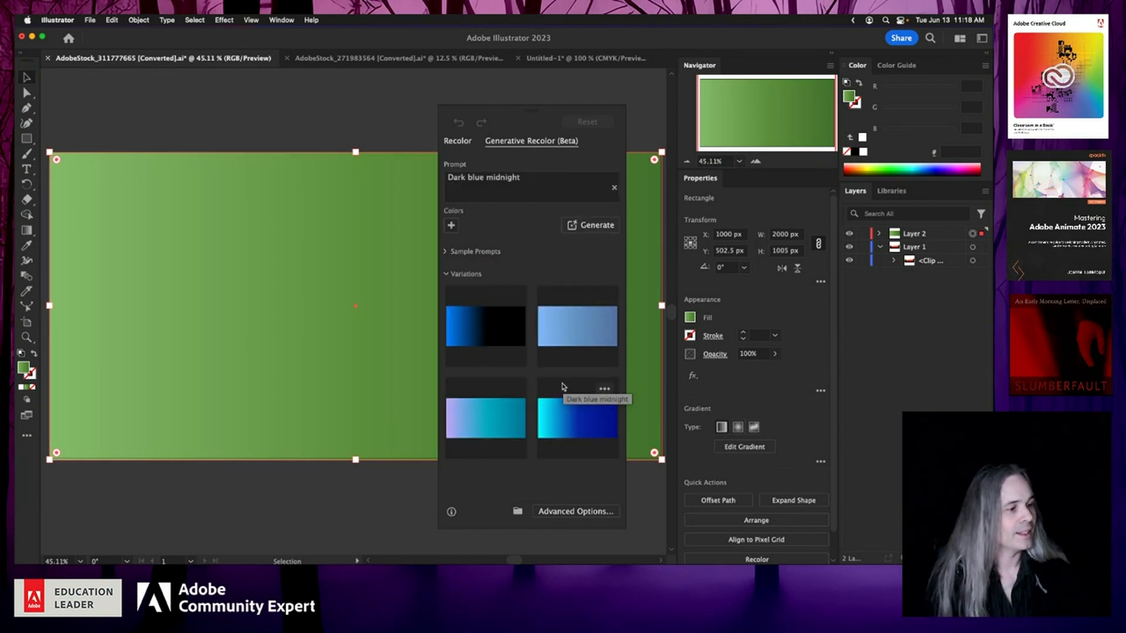
pyautogui.click(481, 329)
pyautogui.click(482, 421)
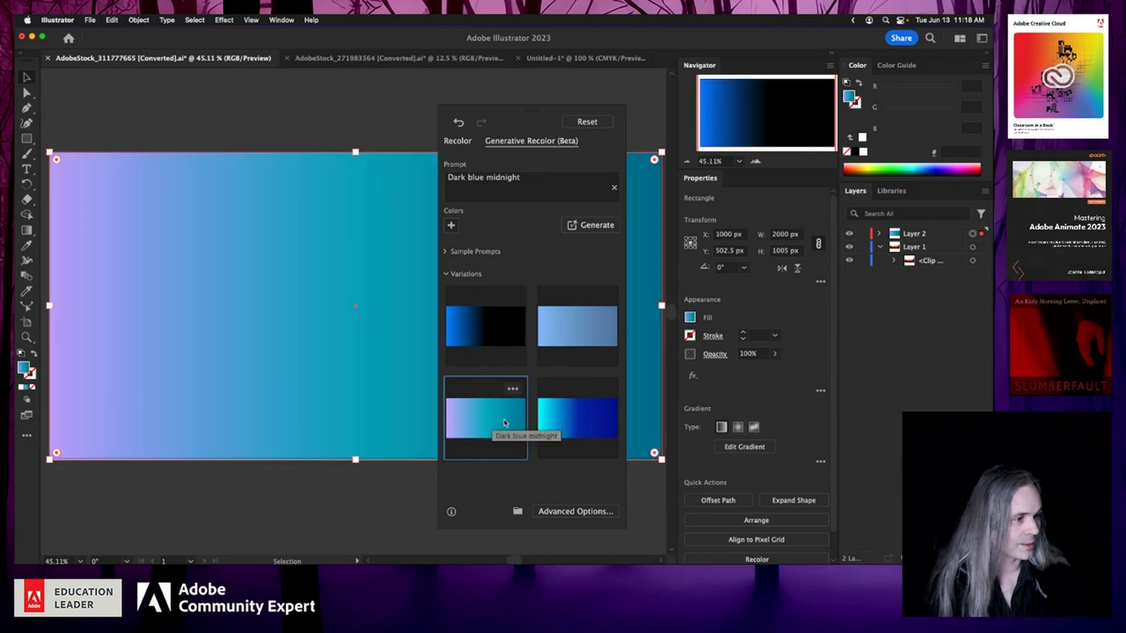
pyautogui.click(569, 425)
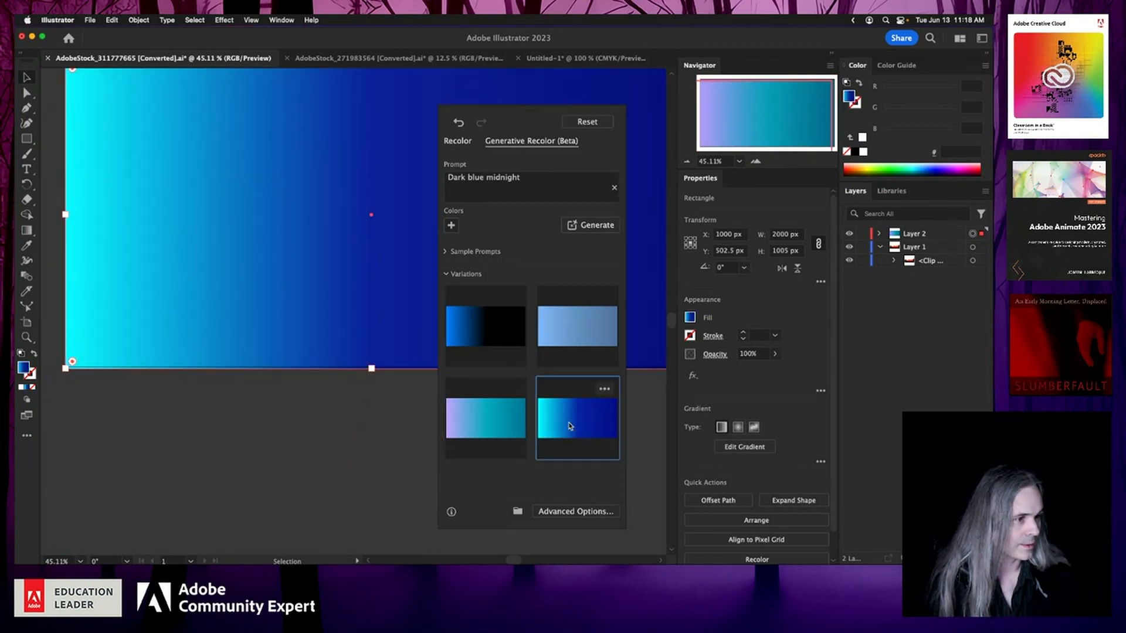
pyautogui.click(502, 411)
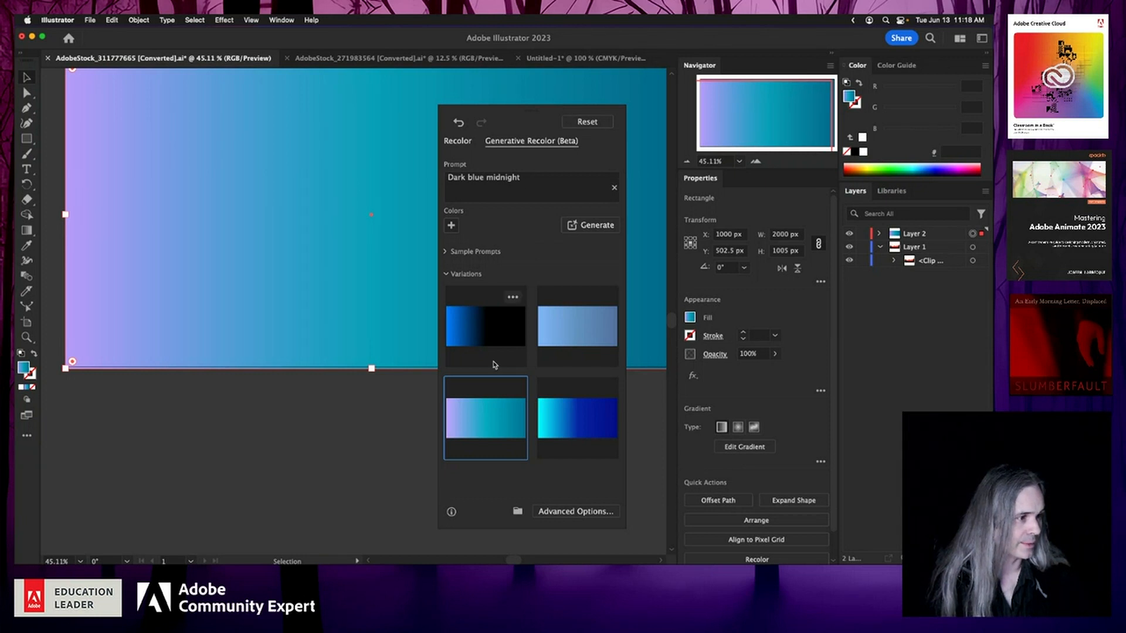
# Step: Recolor the rectangle with the Faded emerald city sample prompt and apply its third, soft green variation
pyautogui.click(452, 252)
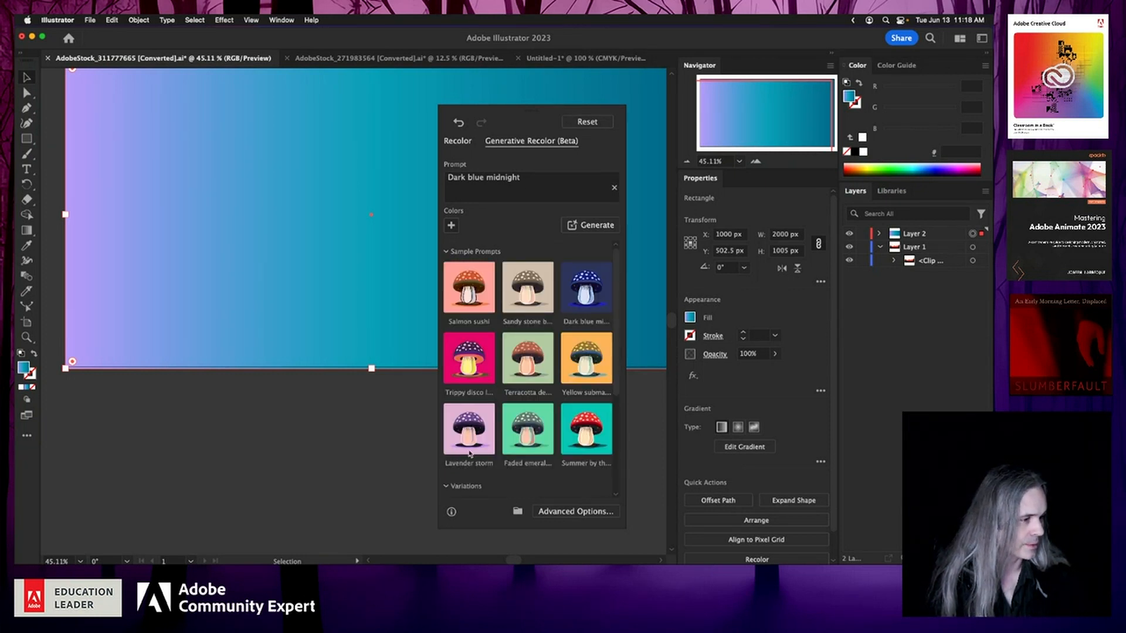
pyautogui.click(524, 444)
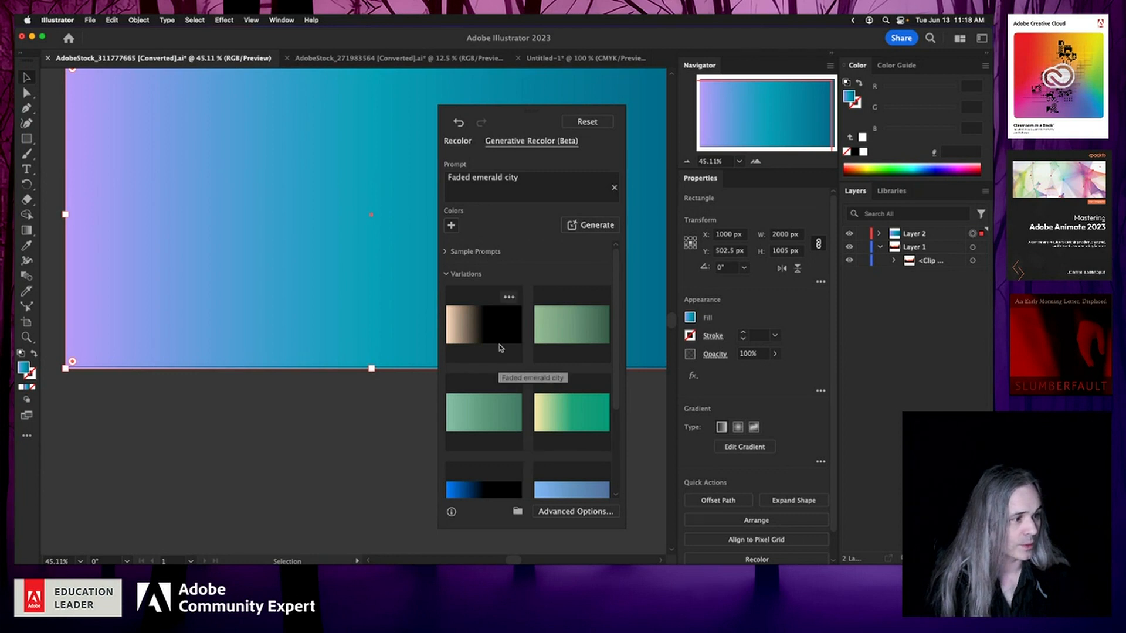
pyautogui.click(470, 408)
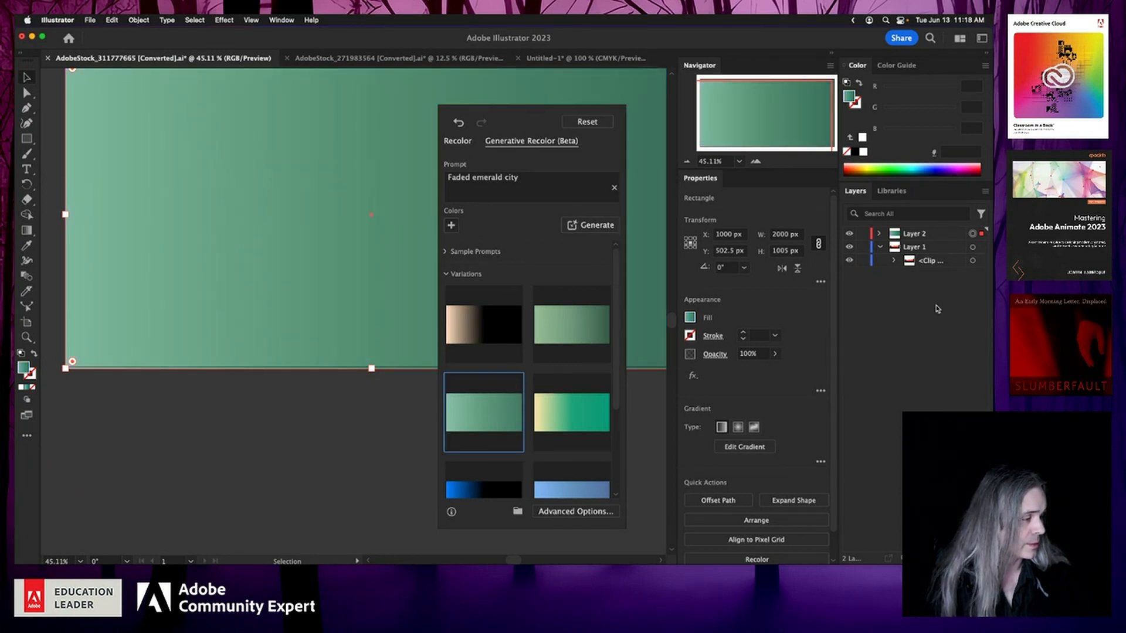
# Step: Move the gradient rectangle's layer below the forest artwork layer
pyautogui.click(935, 234)
pyautogui.moveTo(936, 234); pyautogui.dragTo(924, 279)
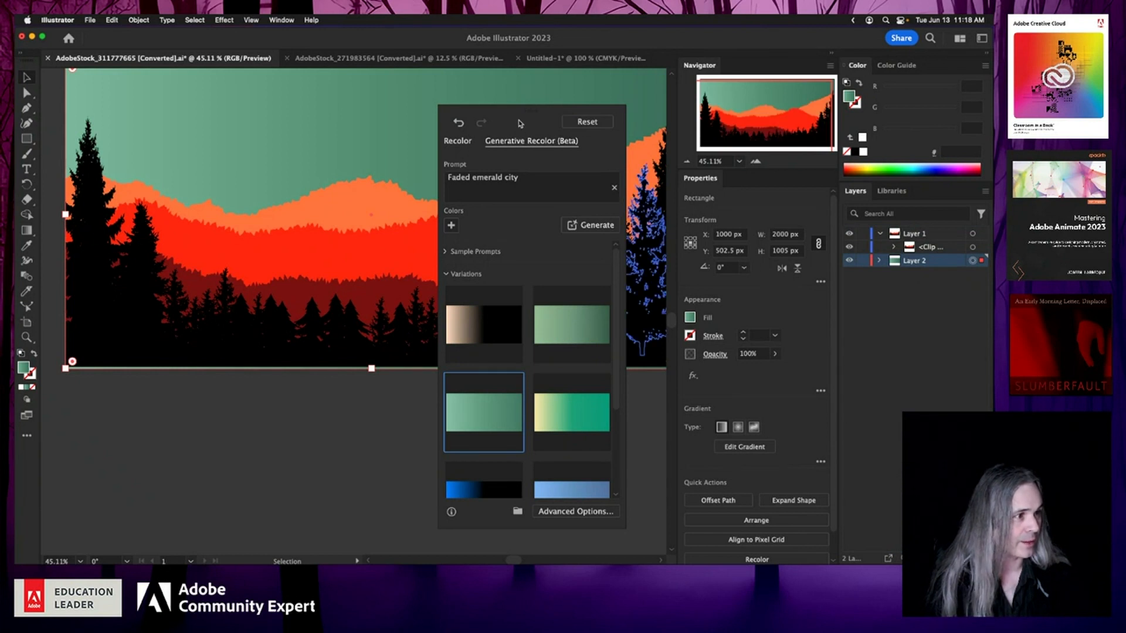
pyautogui.scroll(4, 258, 370)
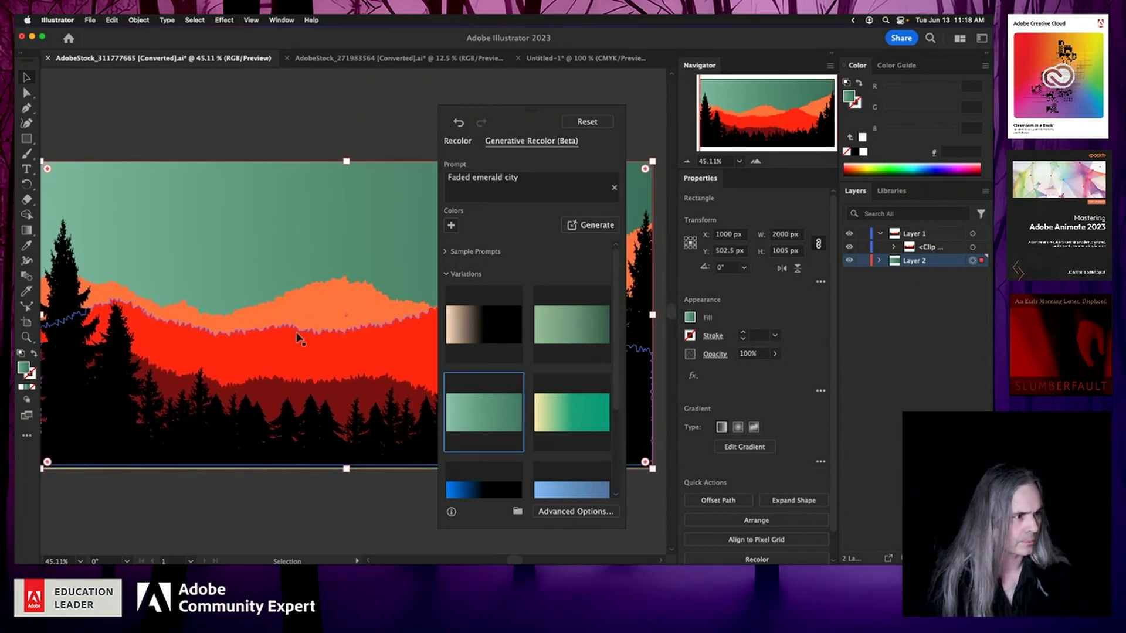
# Step: Try recoloring the rectangle with the prompt "firey sky vibes" and preview two of its generated variations
pyautogui.click(536, 184)
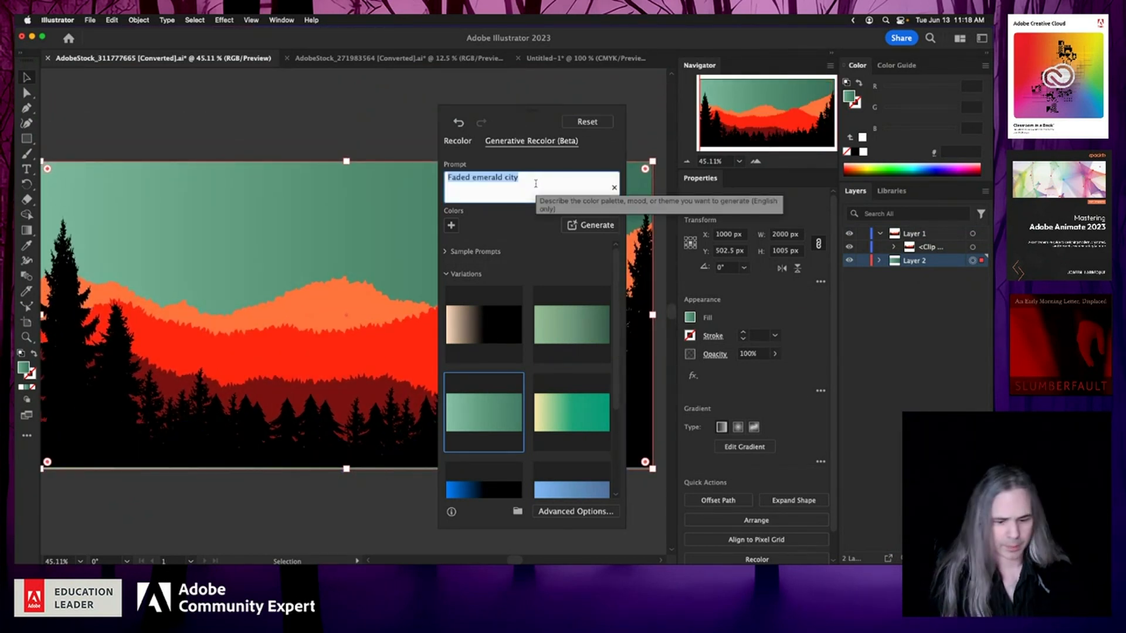
pyautogui.write('firey sky vibes')
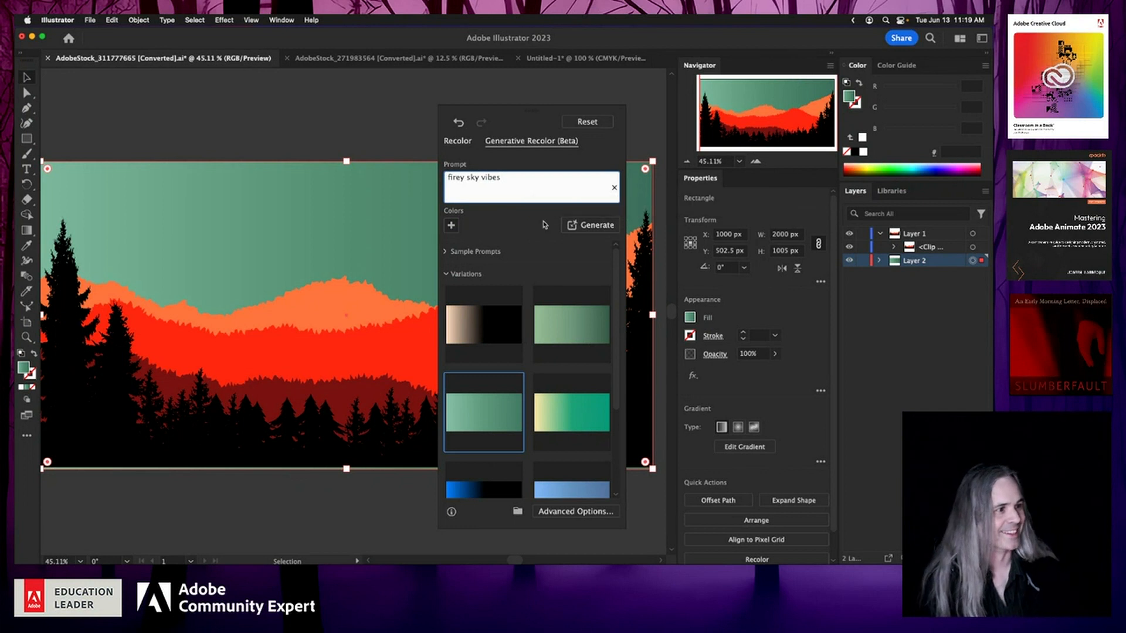
pyautogui.click(594, 226)
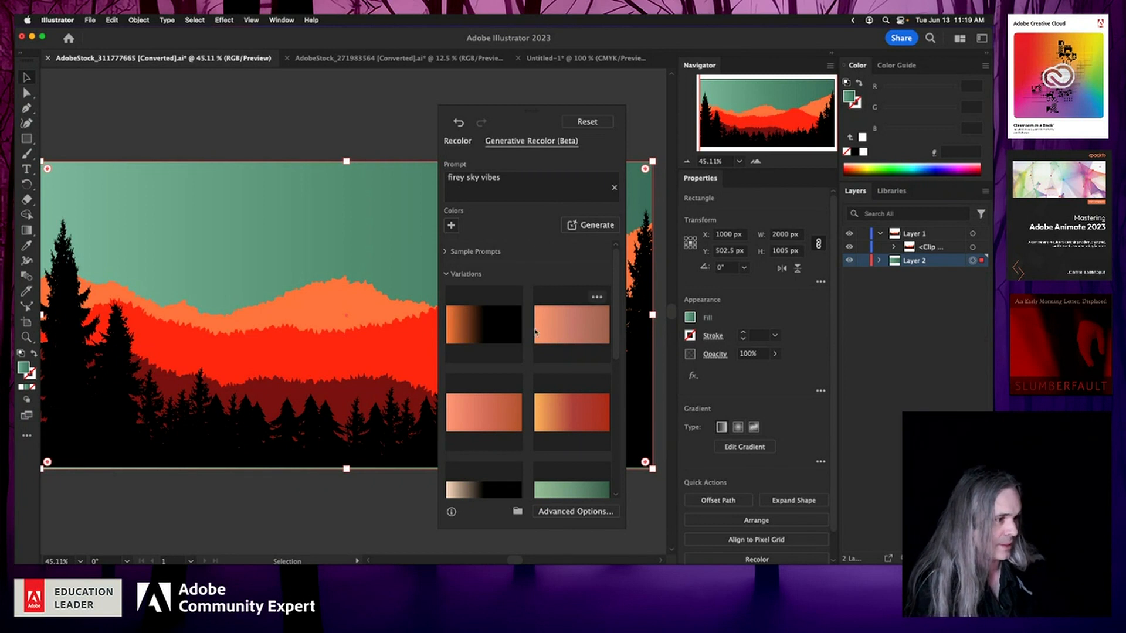
pyautogui.click(551, 414)
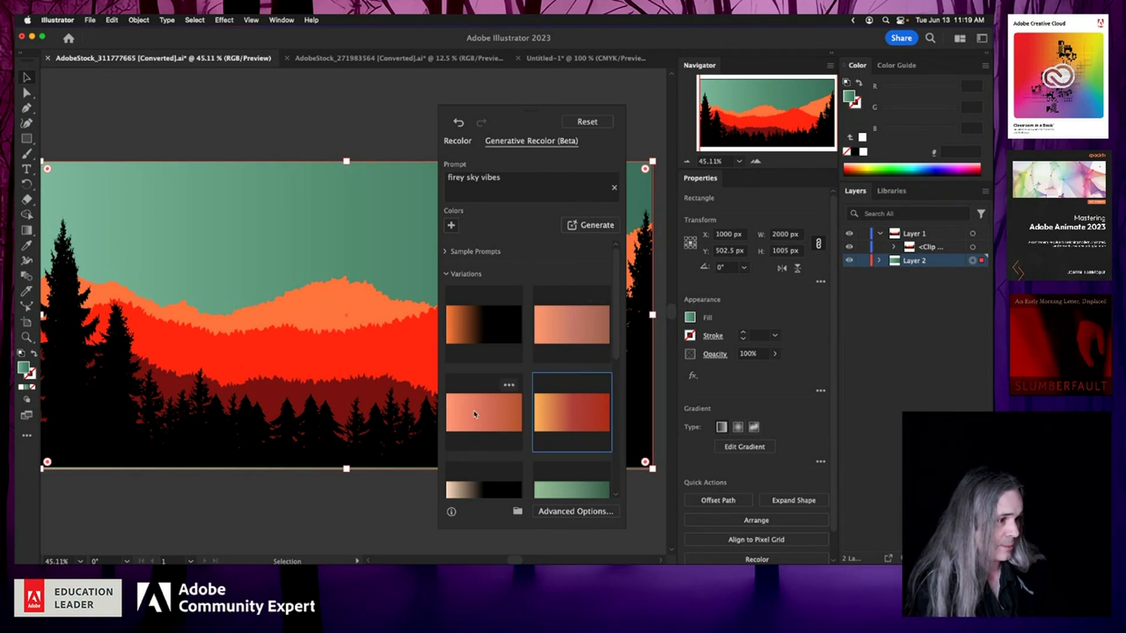
pyautogui.click(479, 329)
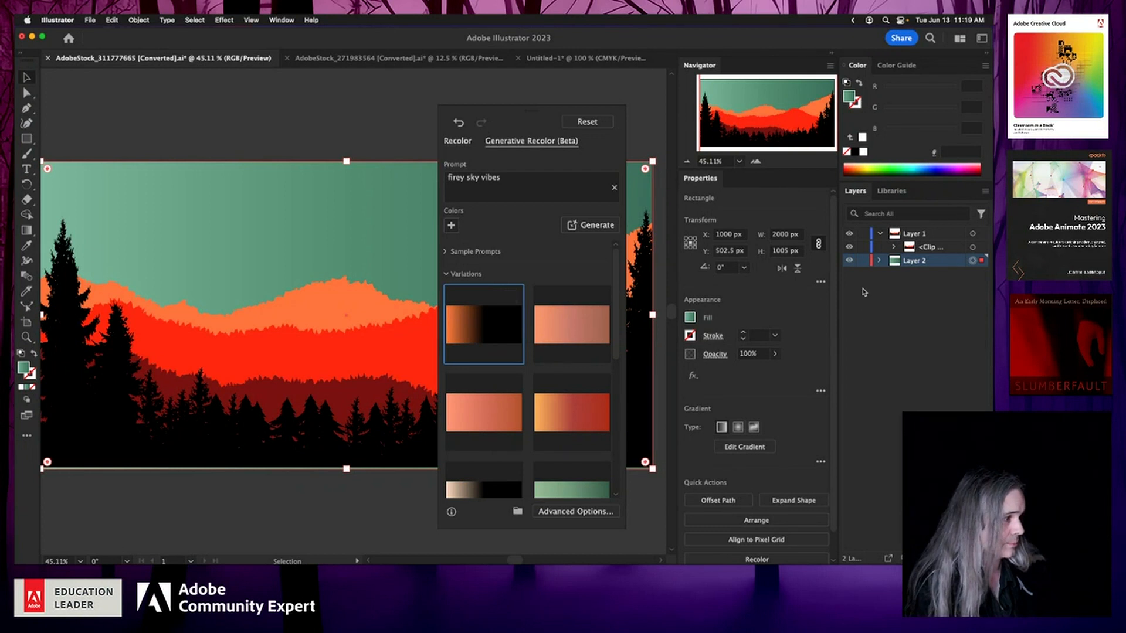
# Step: Select the rectangle inside Layer 2, preview more firey variations, and close Generative Recolor
pyautogui.click(880, 260)
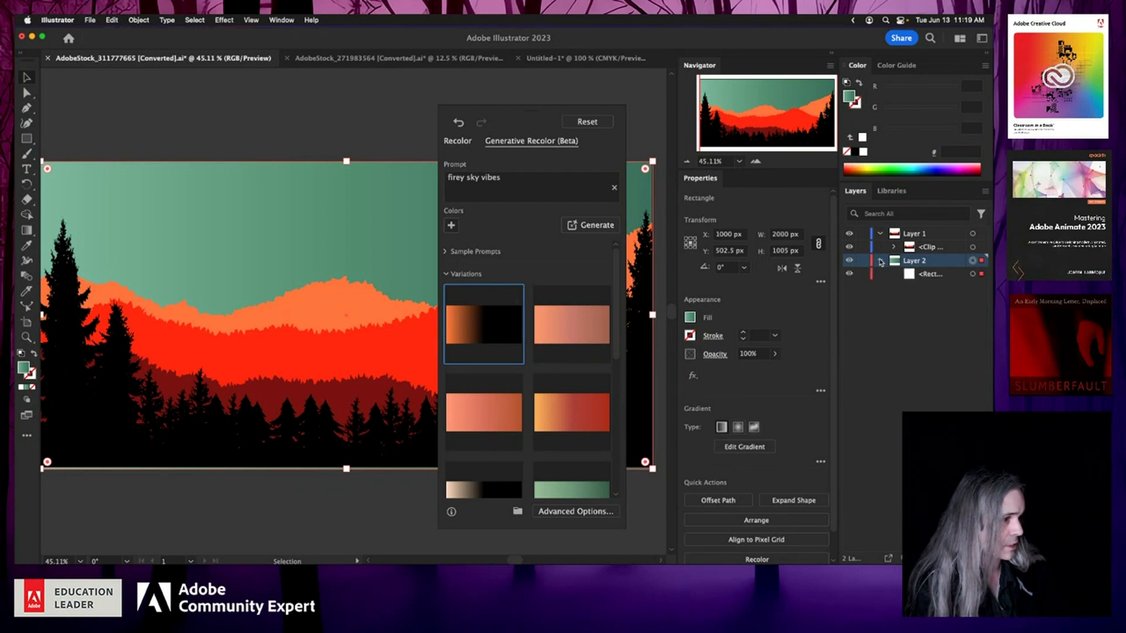
pyautogui.click(973, 274)
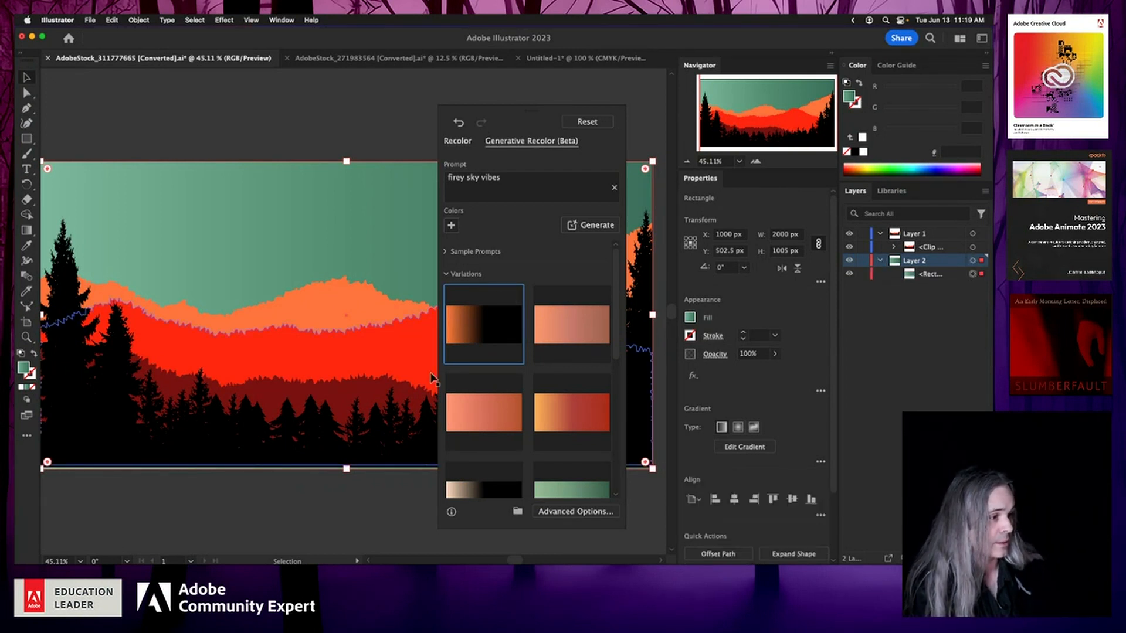
pyautogui.click(505, 384)
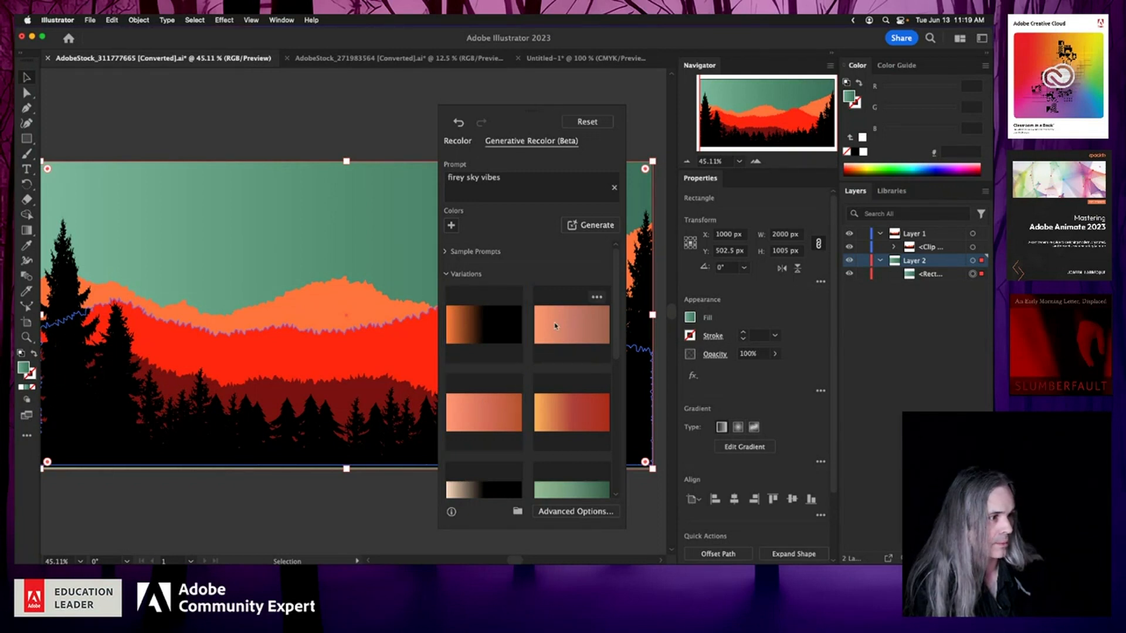
pyautogui.scroll(-5, 534, 392)
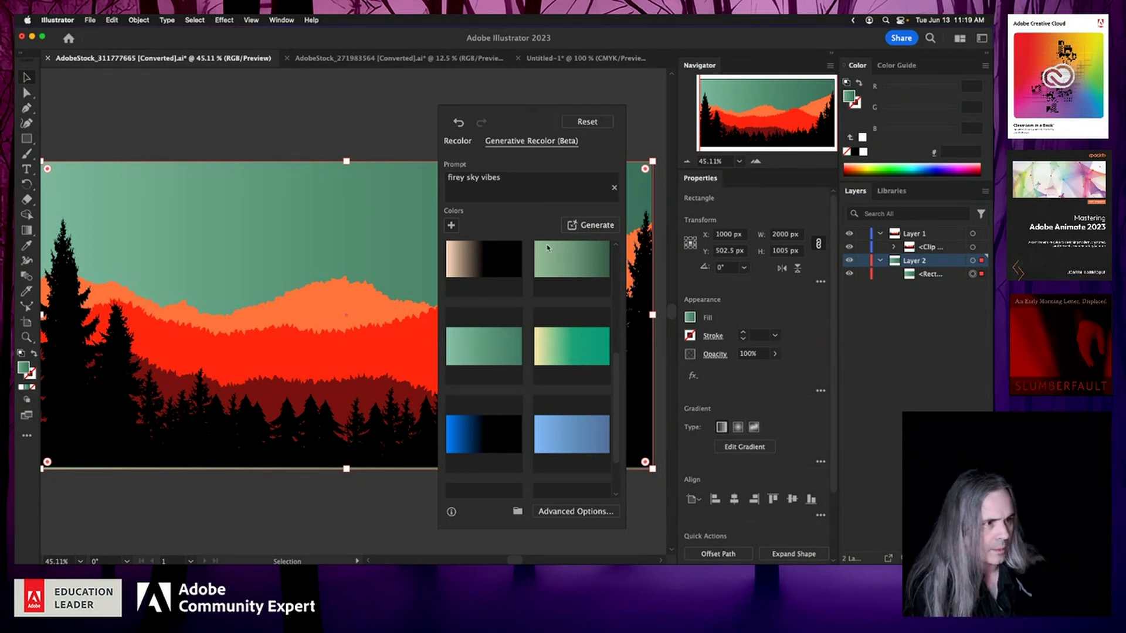
pyautogui.click(269, 129)
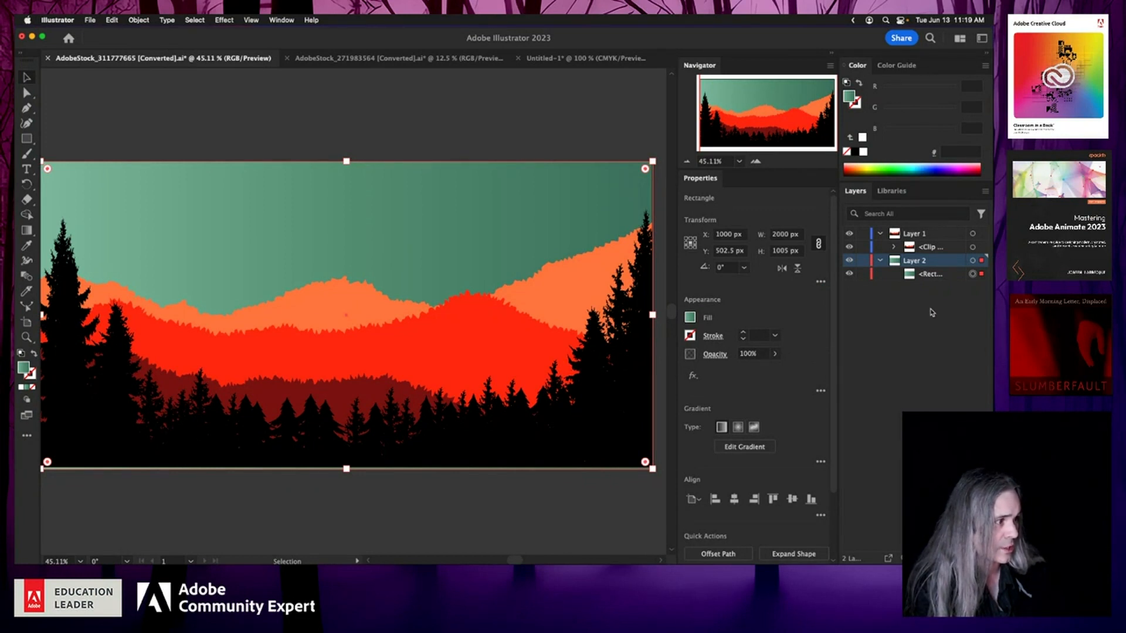
# Step: Select Layer 1 and switch to the coffee cup document
pyautogui.click(973, 234)
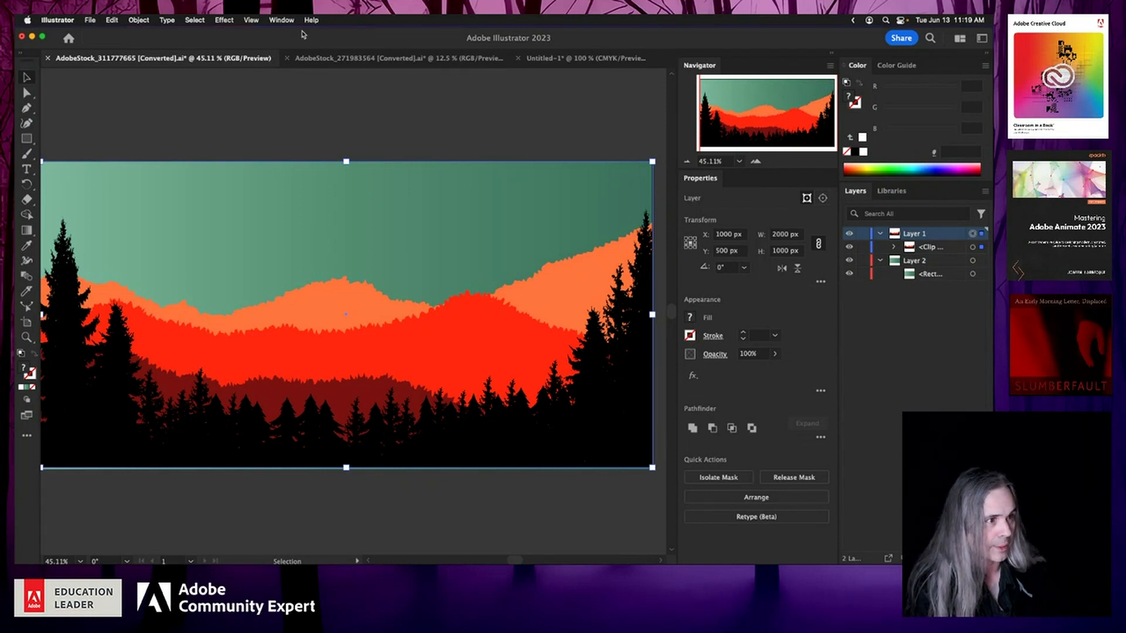
pyautogui.click(339, 59)
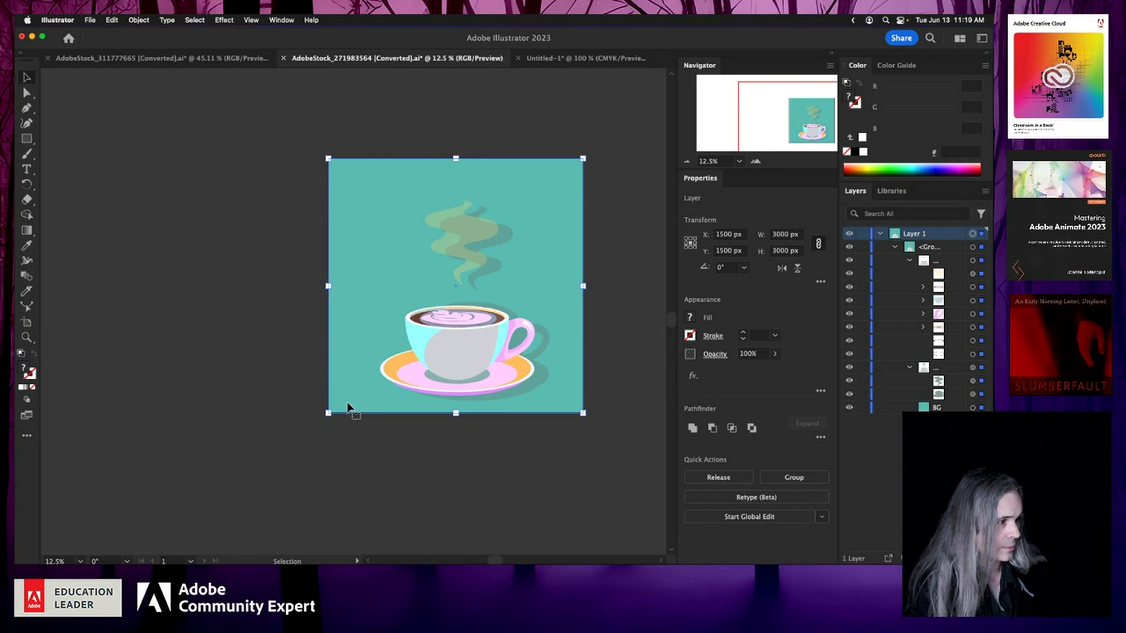
pyautogui.click(691, 319)
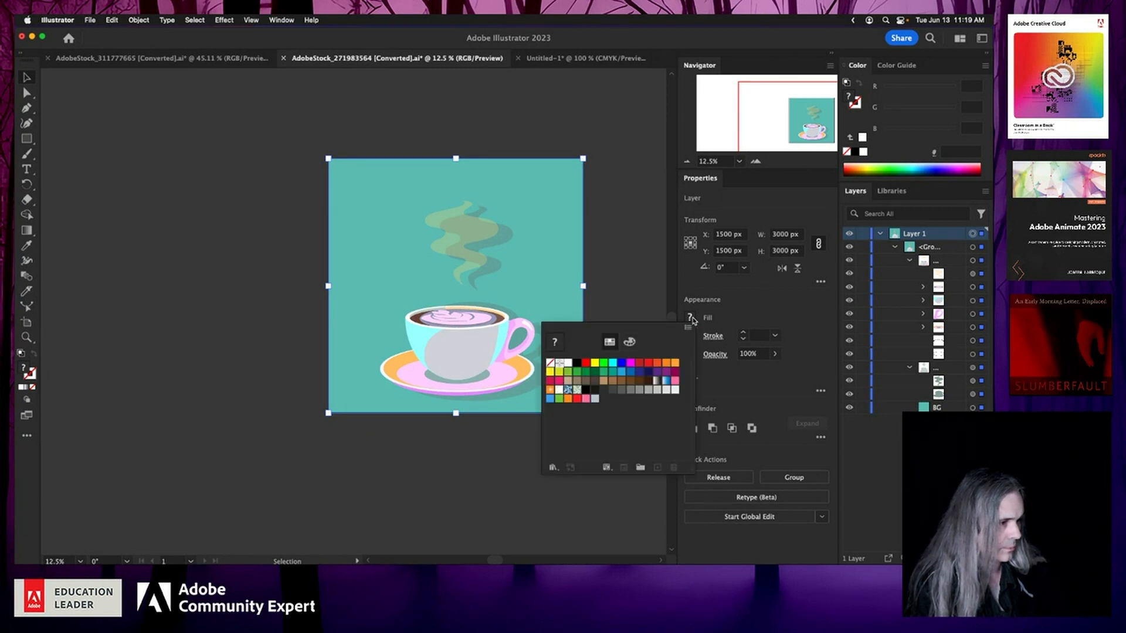
pyautogui.click(614, 256)
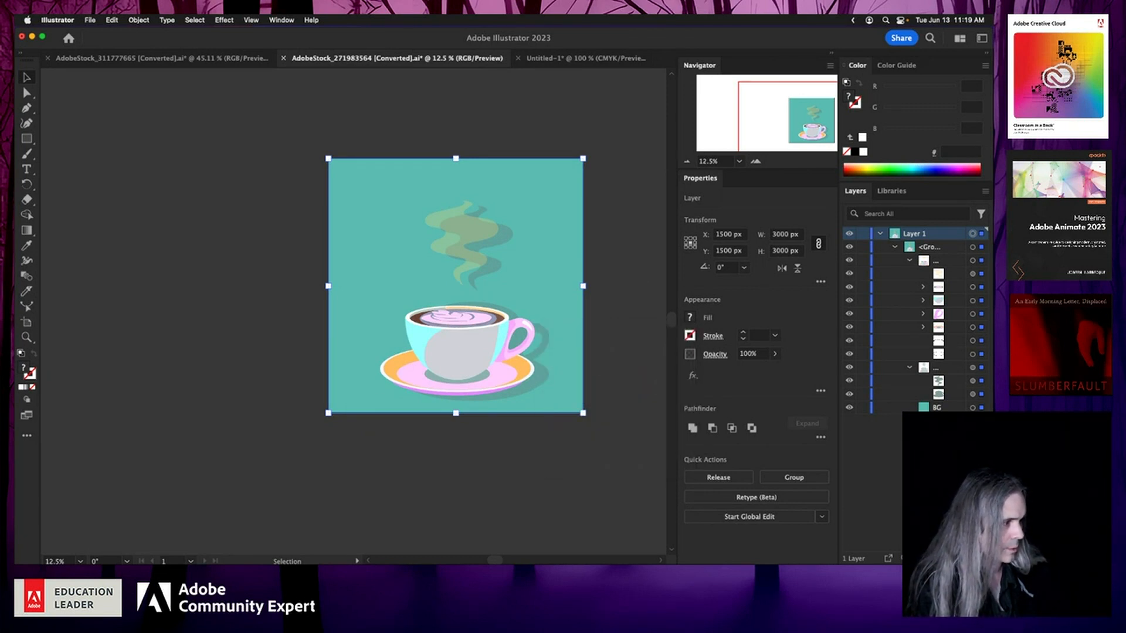
# Step: Fill the BG rectangle with the Purple Radial gradient from the Simple Radial gradient library
pyautogui.click(973, 408)
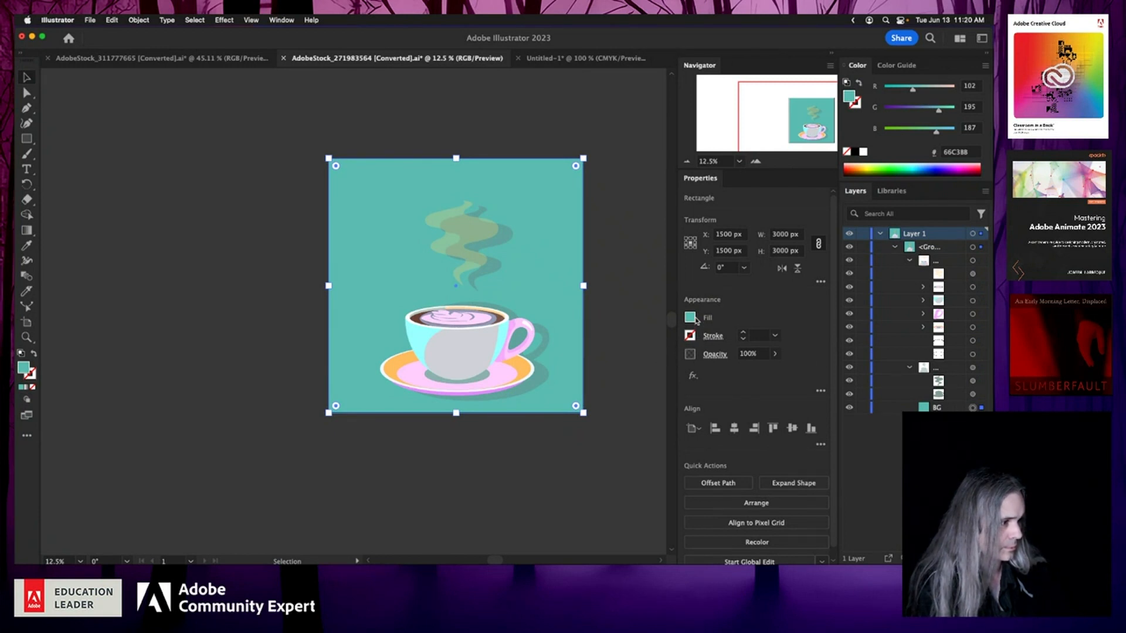
pyautogui.click(692, 318)
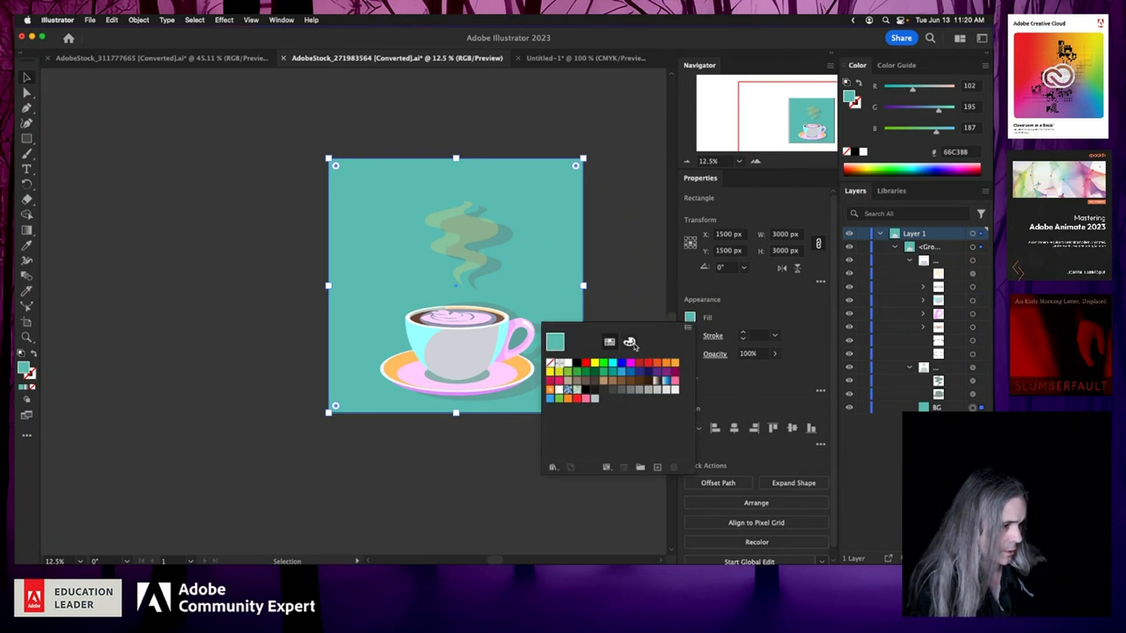
pyautogui.click(554, 468)
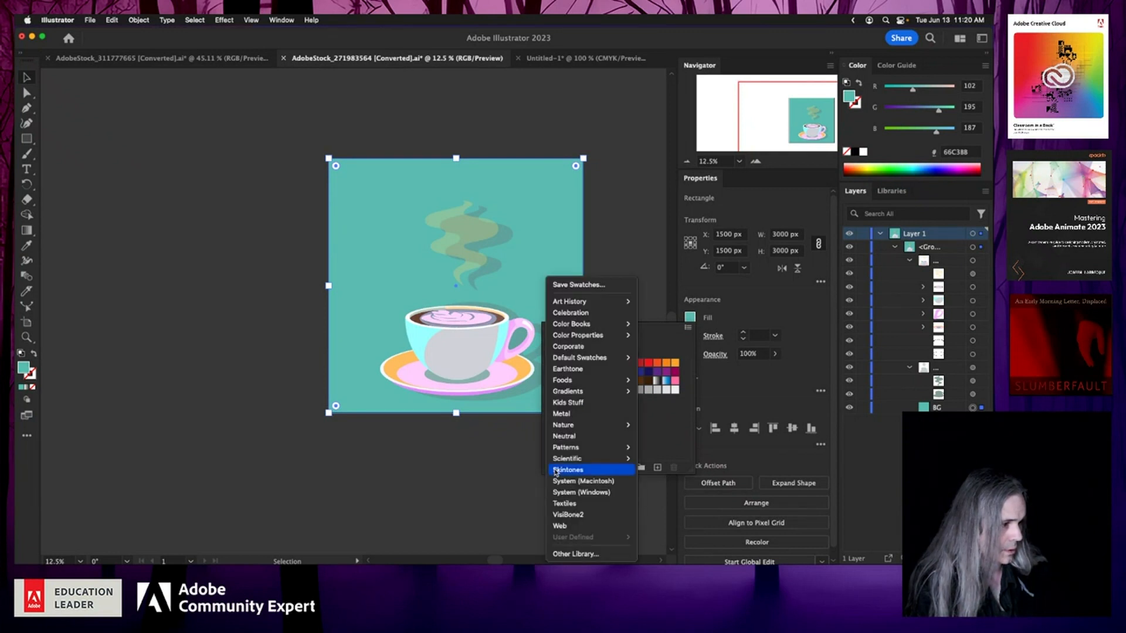
pyautogui.moveTo(617, 392)
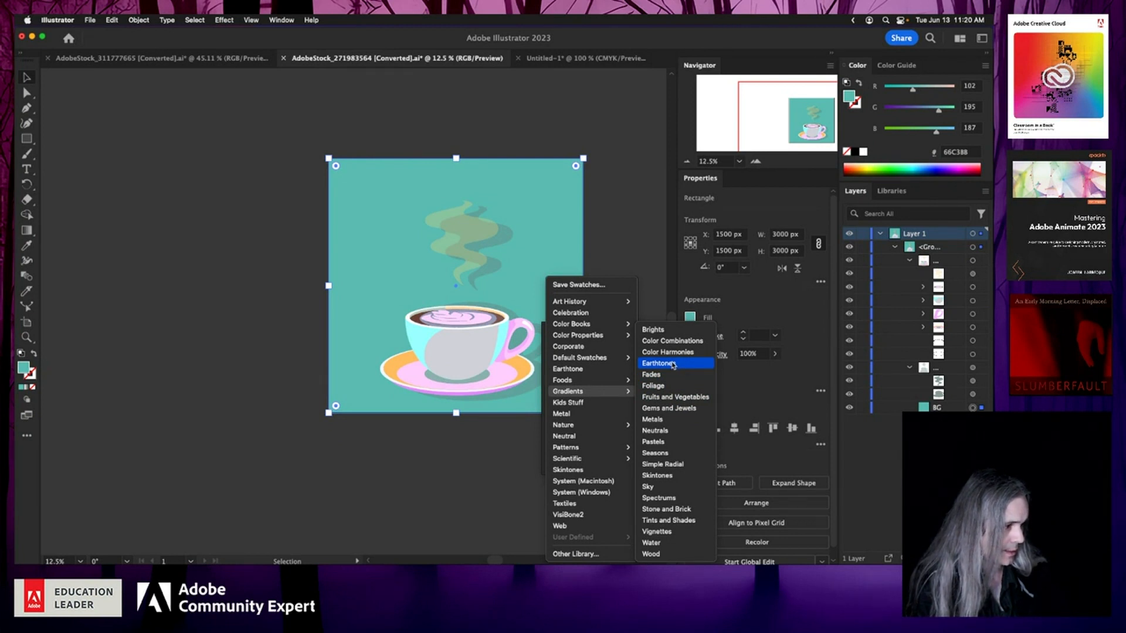
pyautogui.click(677, 465)
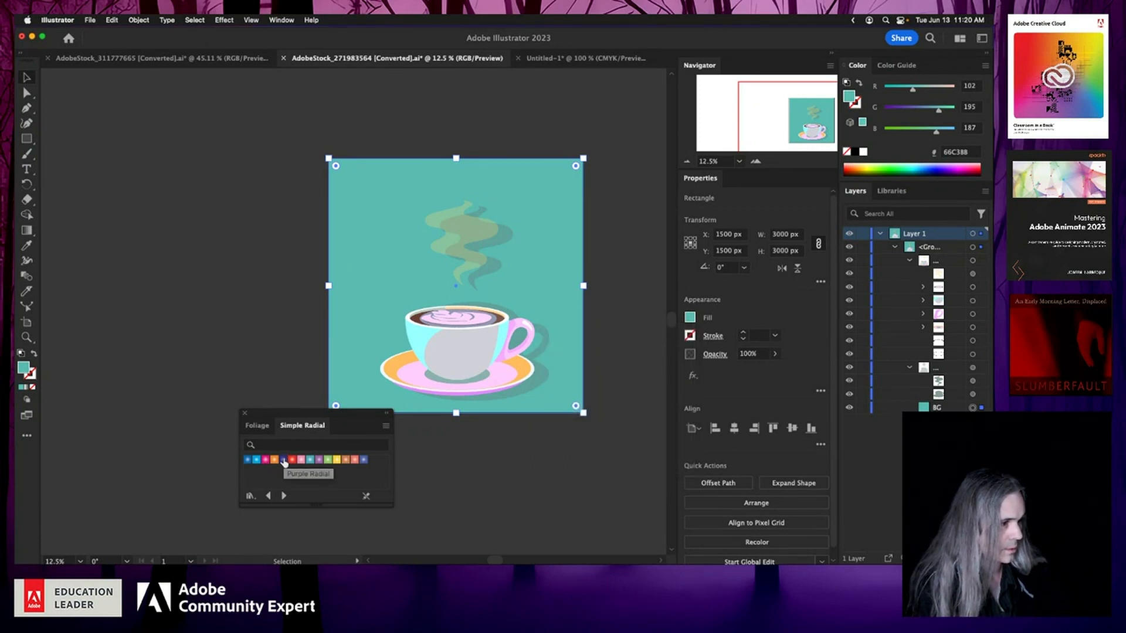
pyautogui.click(283, 460)
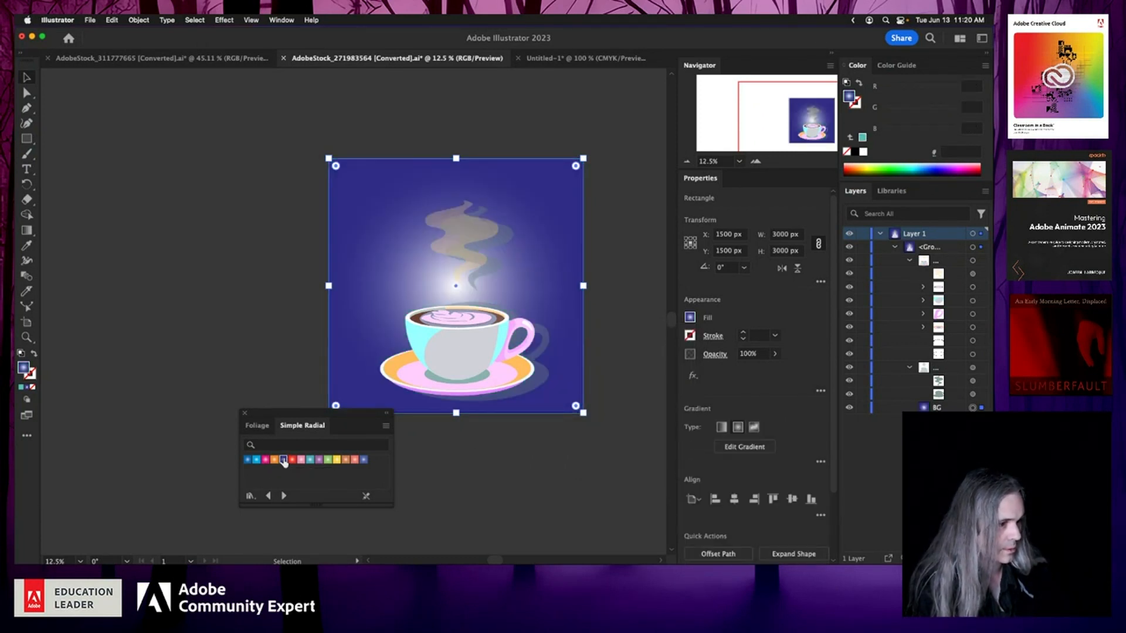
pyautogui.click(244, 413)
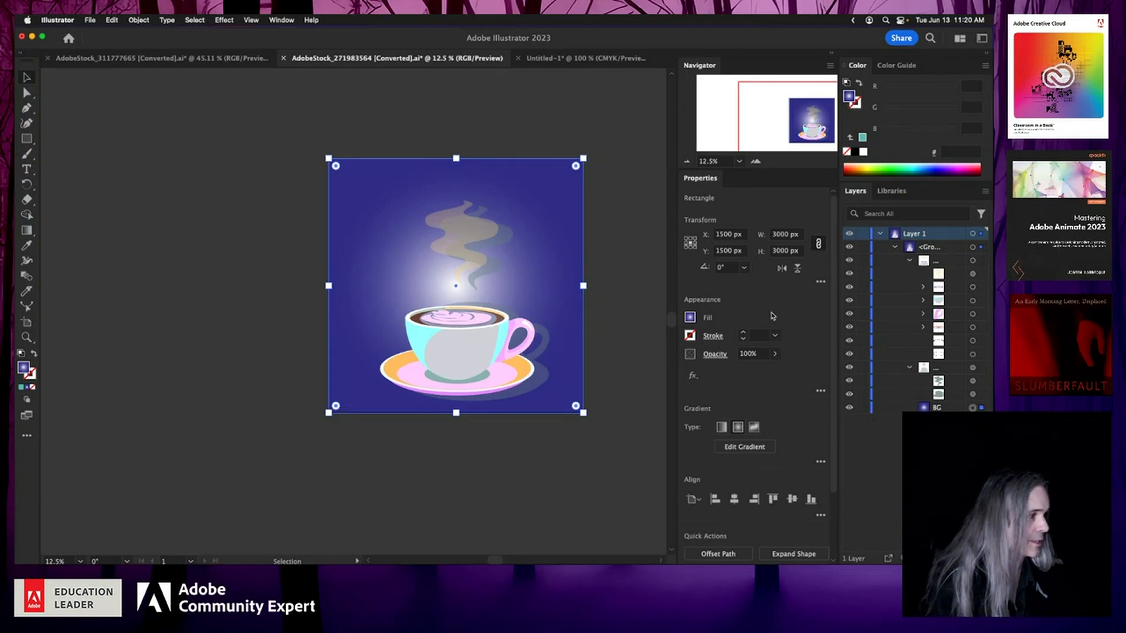
# Step: Select all of Layer 1's artwork and open Generative Recolor (Beta) for it
pyautogui.click(972, 234)
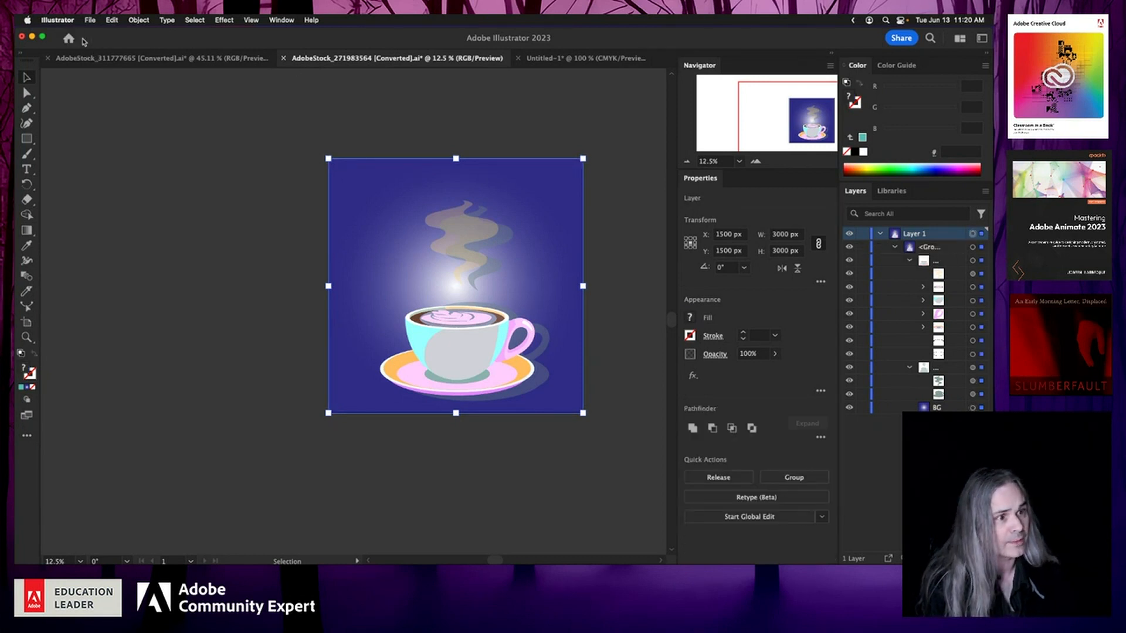
pyautogui.click(112, 20)
pyautogui.moveTo(142, 221)
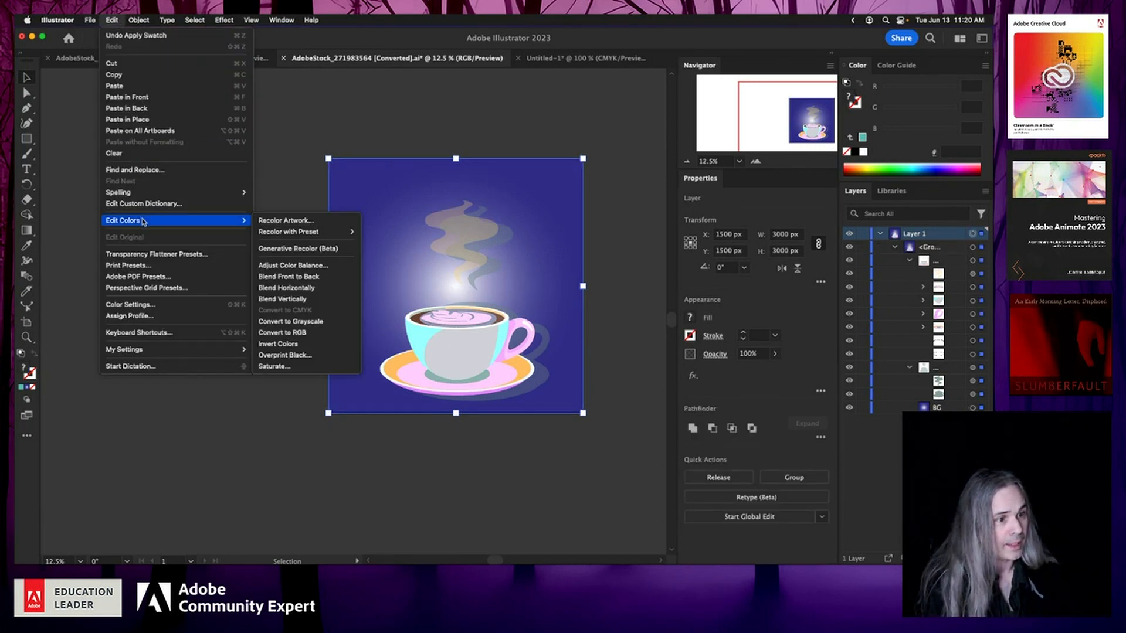
pyautogui.click(318, 250)
pyautogui.moveTo(450, 103); pyautogui.dragTo(226, 105)
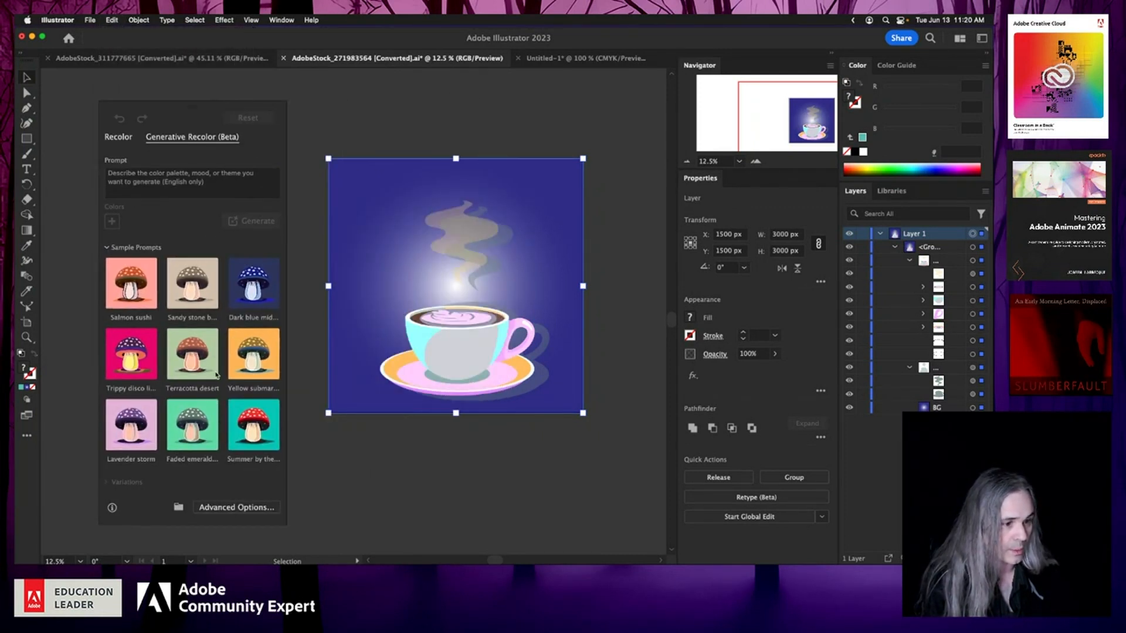
# Step: Recolor the coffee cup artwork with the Summer by the sea sample prompt, previewing its variations
pyautogui.click(251, 440)
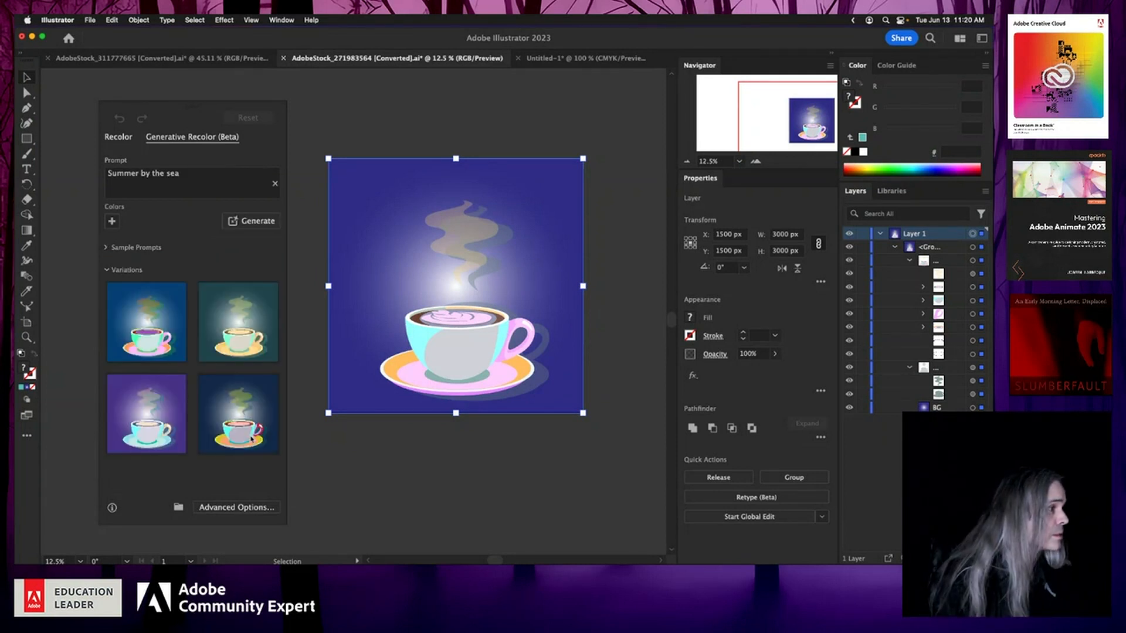
pyautogui.click(235, 410)
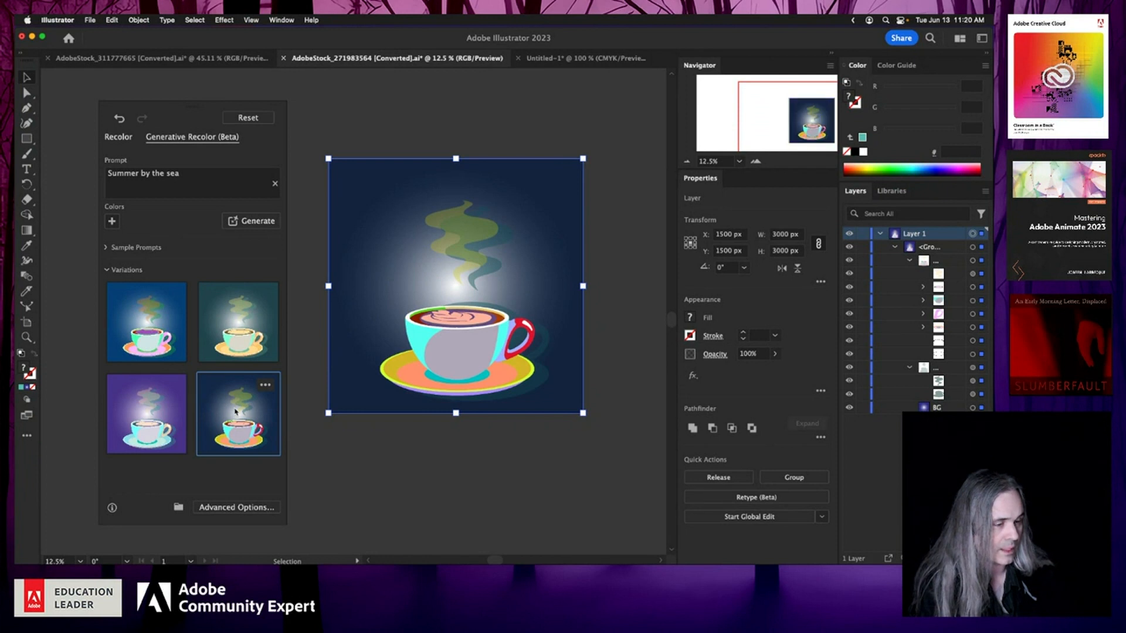
pyautogui.click(143, 324)
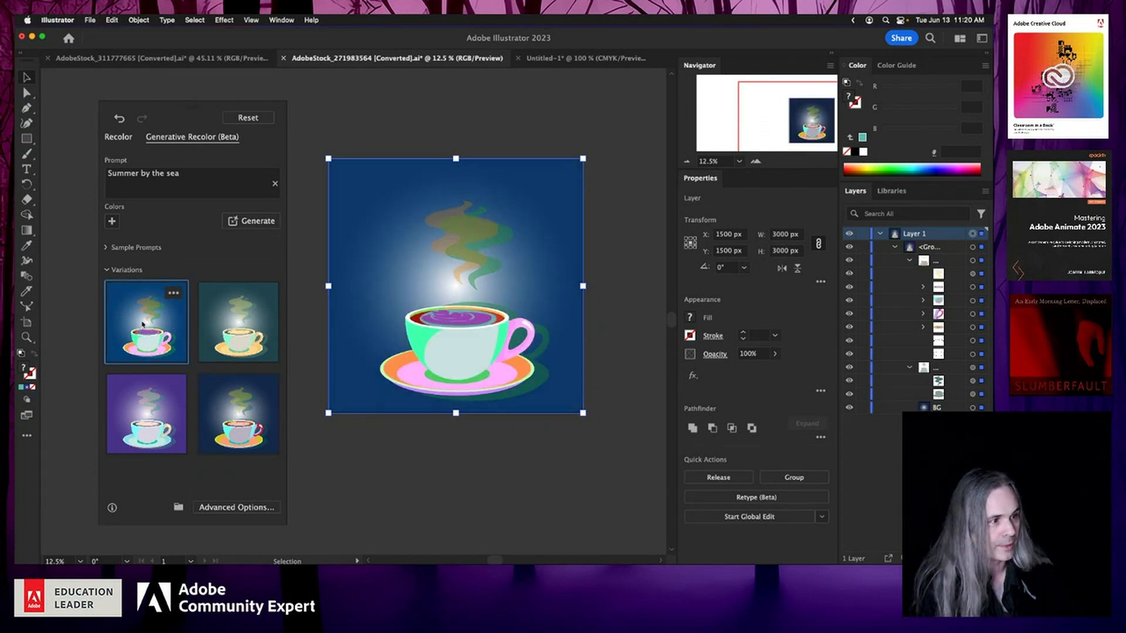
pyautogui.click(136, 418)
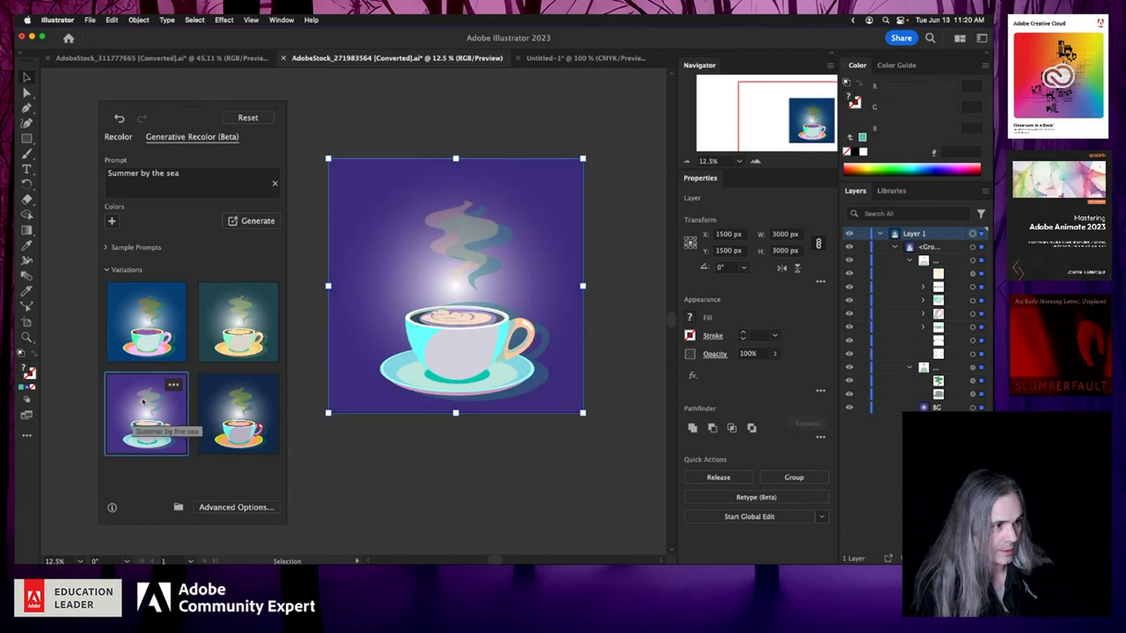
pyautogui.click(227, 330)
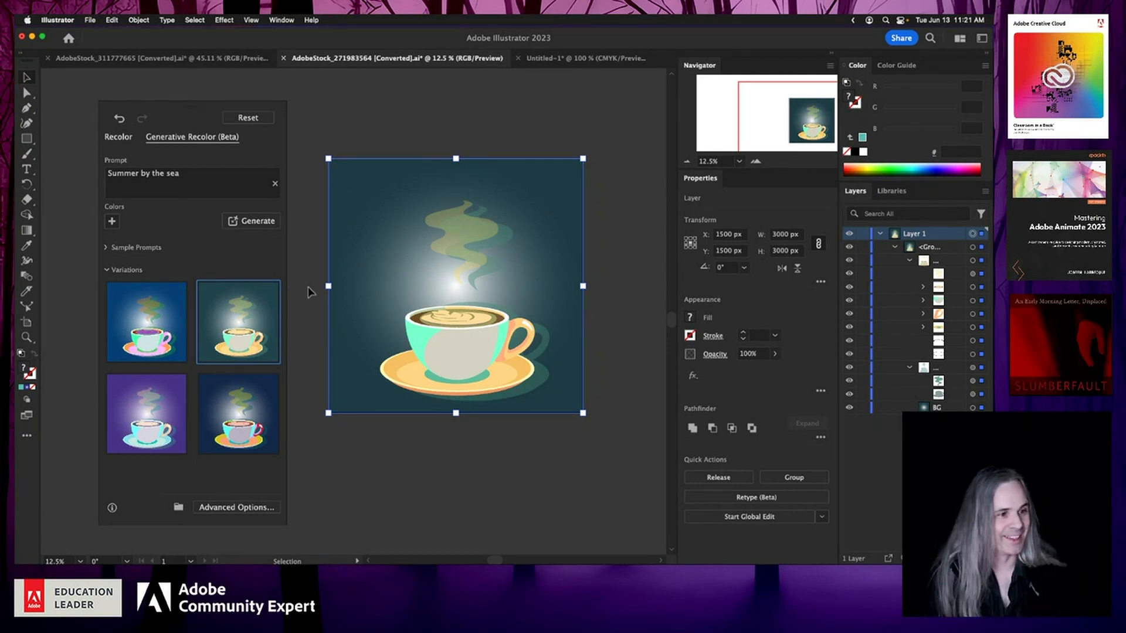
# Step: Apply the fourth, dark navy Summer by the sea variation and open then dismiss its options menu
pyautogui.click(198, 194)
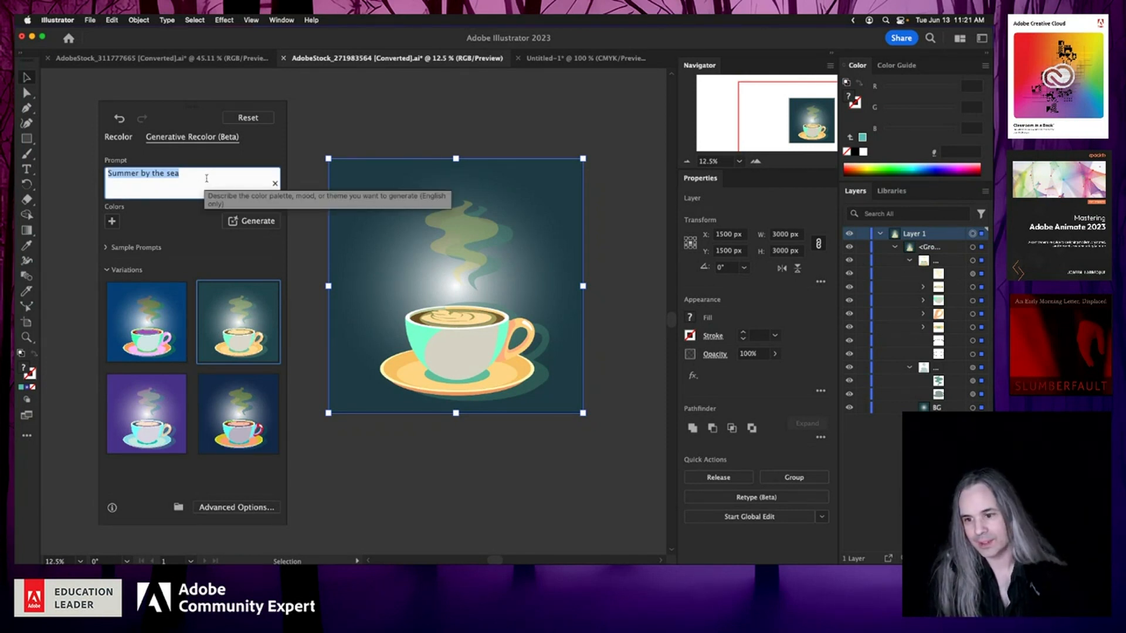
pyautogui.click(165, 339)
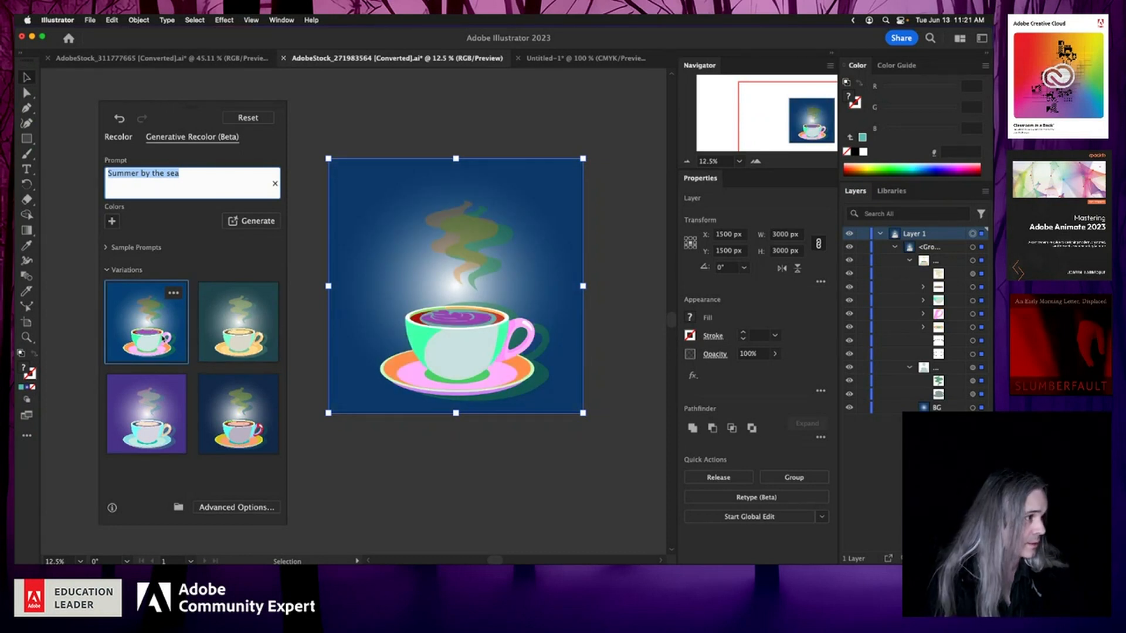
pyautogui.click(264, 388)
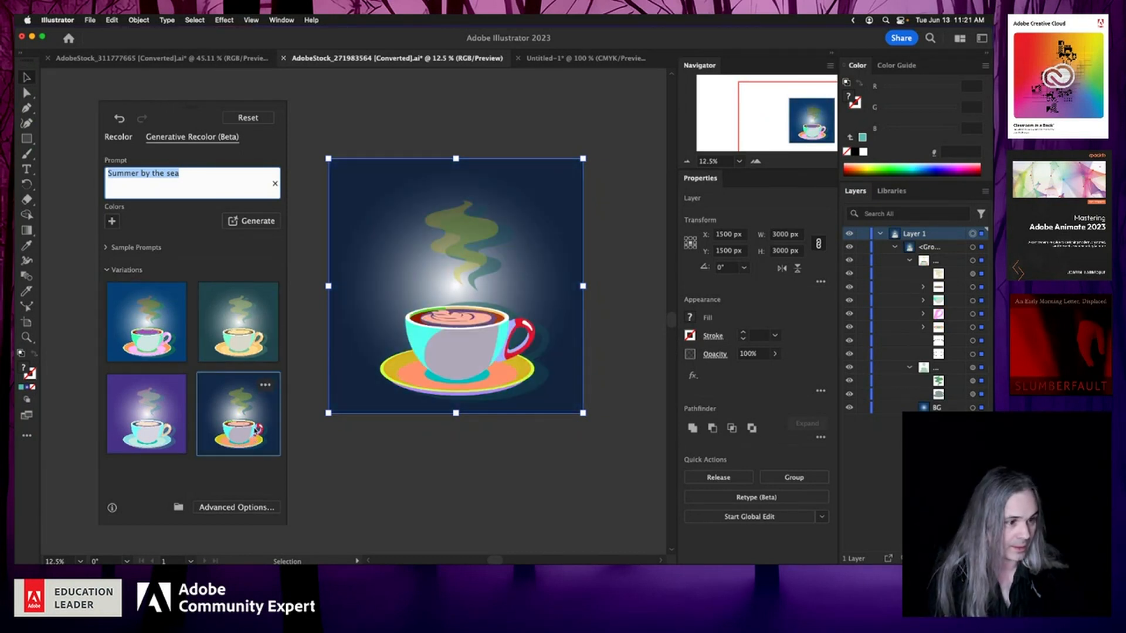
pyautogui.click(265, 386)
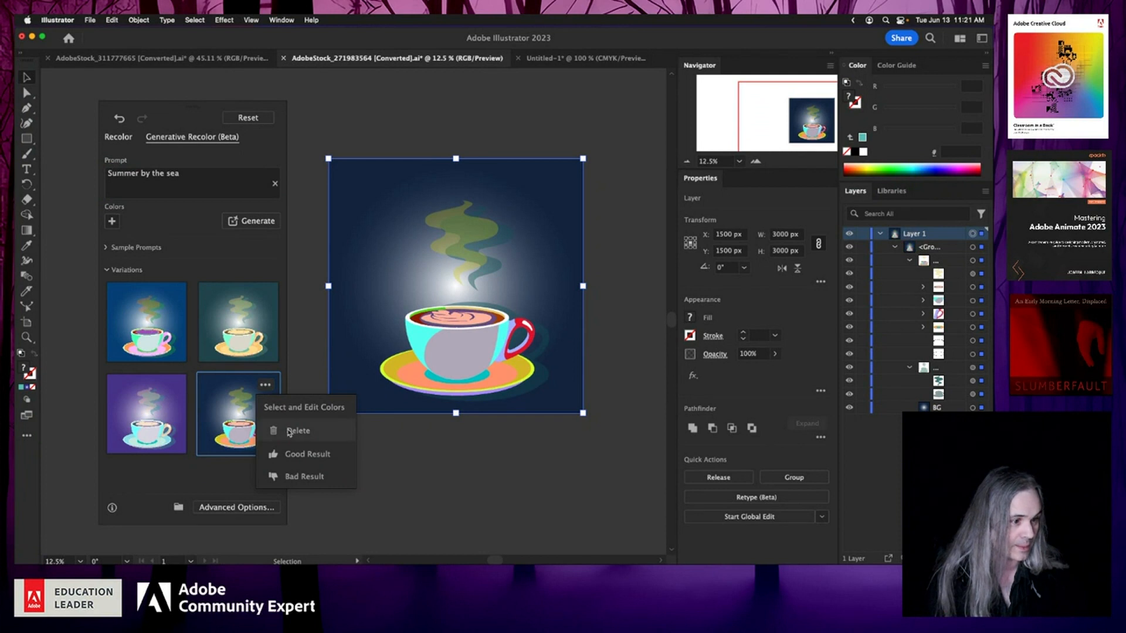
pyautogui.click(182, 246)
# Step: Generate new recolor variations for the coffee cup artwork using the prompt "night sky VIBES"
pyautogui.click(193, 174)
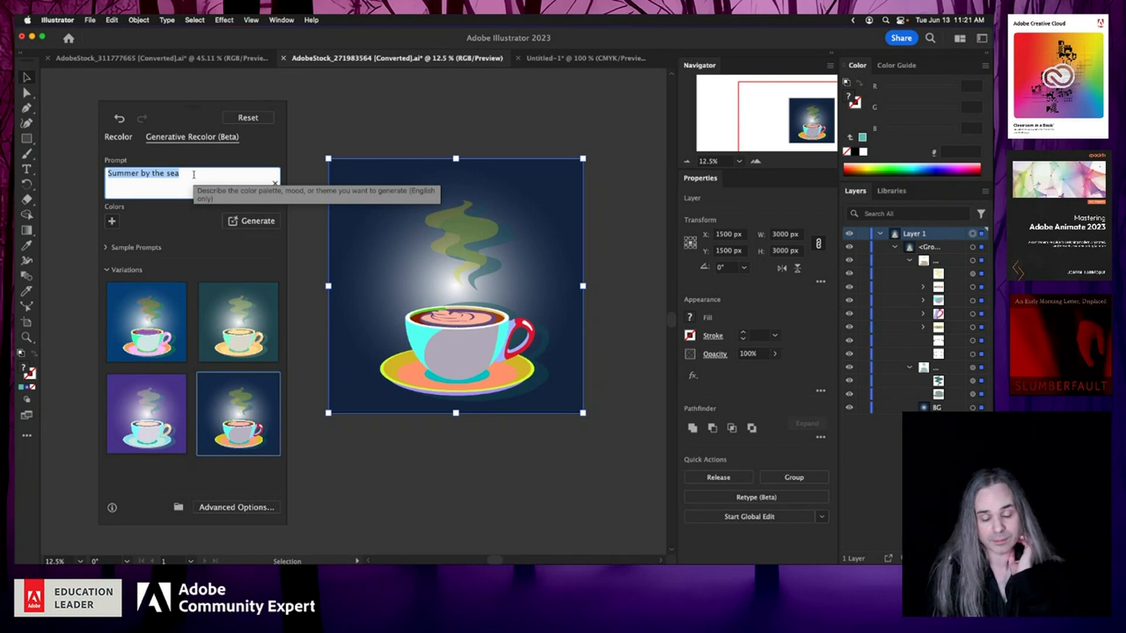
pyautogui.write('nigh')
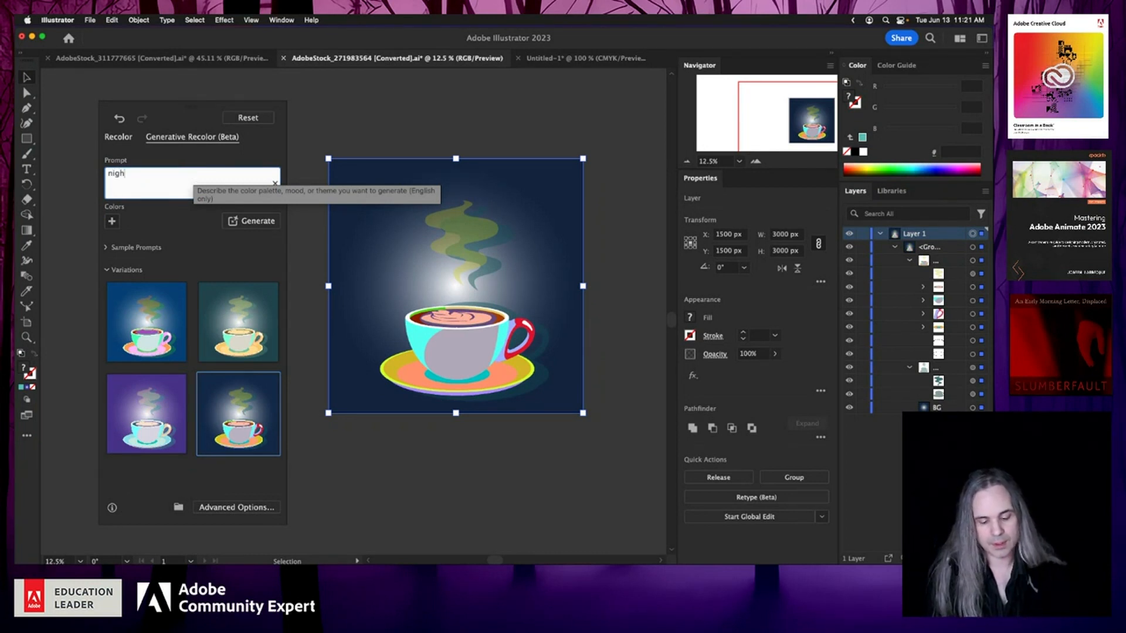
pyautogui.write('t sky')
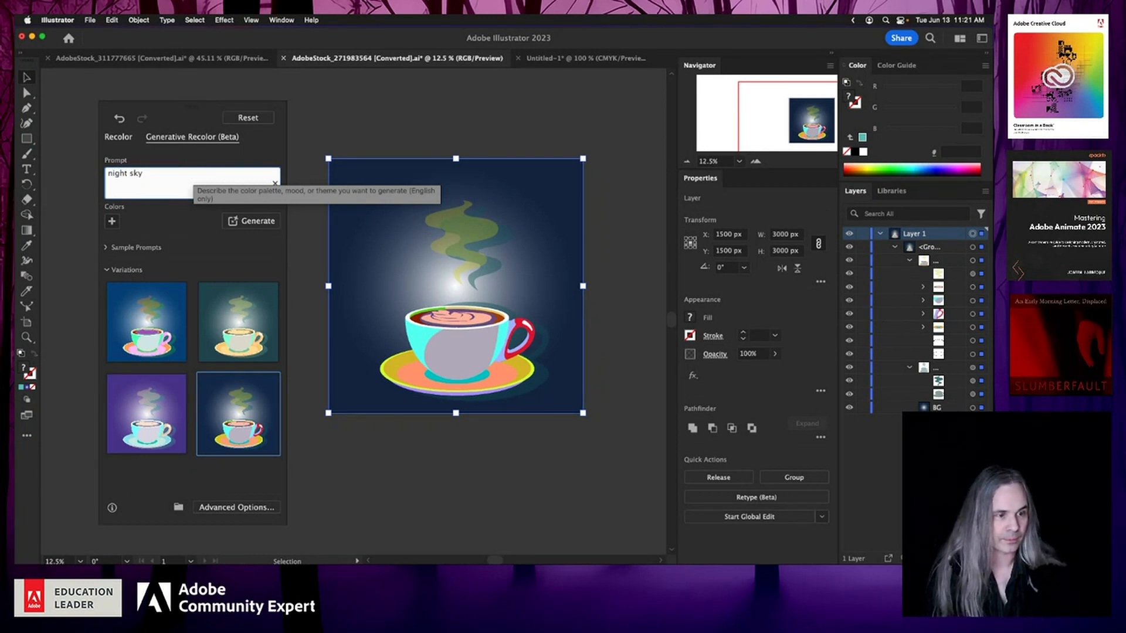
pyautogui.write(' VIBES')
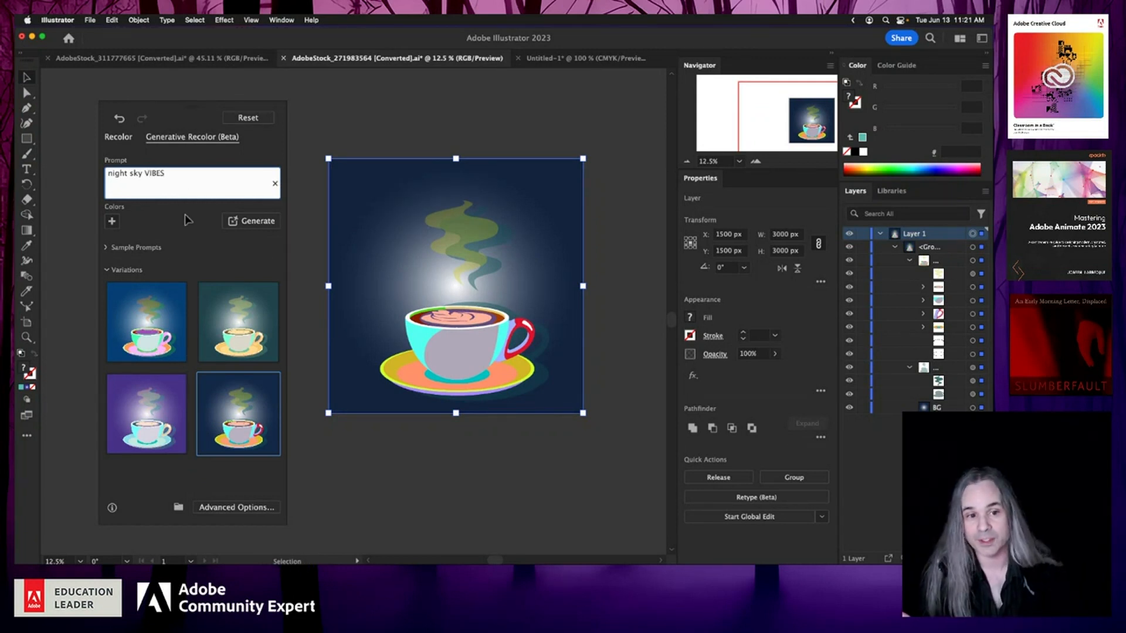
pyautogui.click(262, 226)
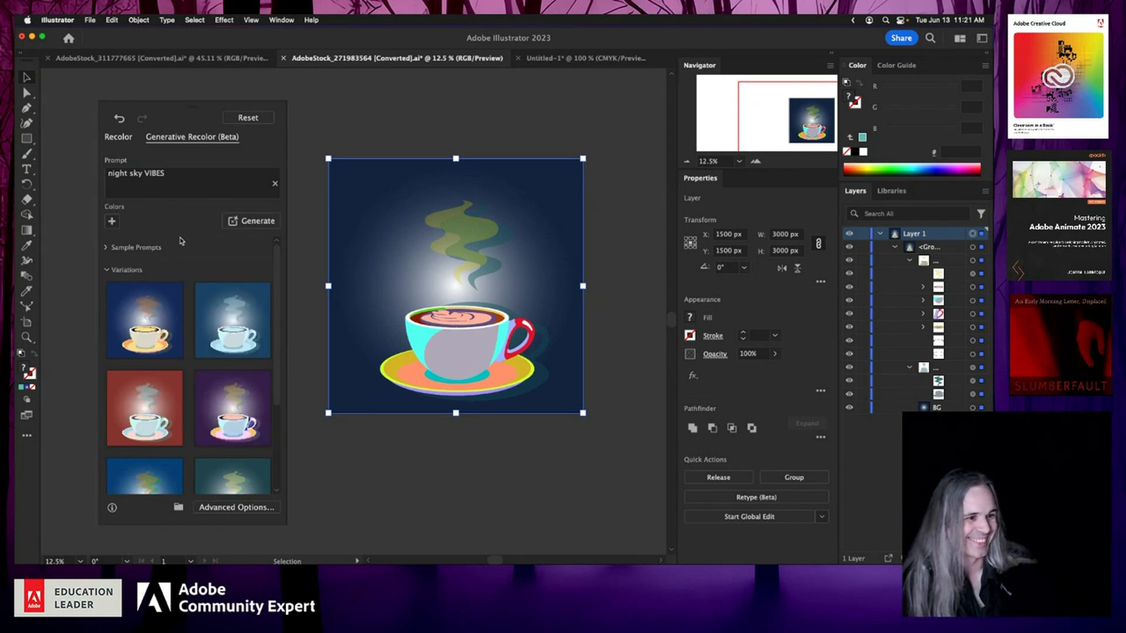
# Step: Preview several night sky VIBES variations on the artwork and apply the first, dark blue one
pyautogui.click(209, 339)
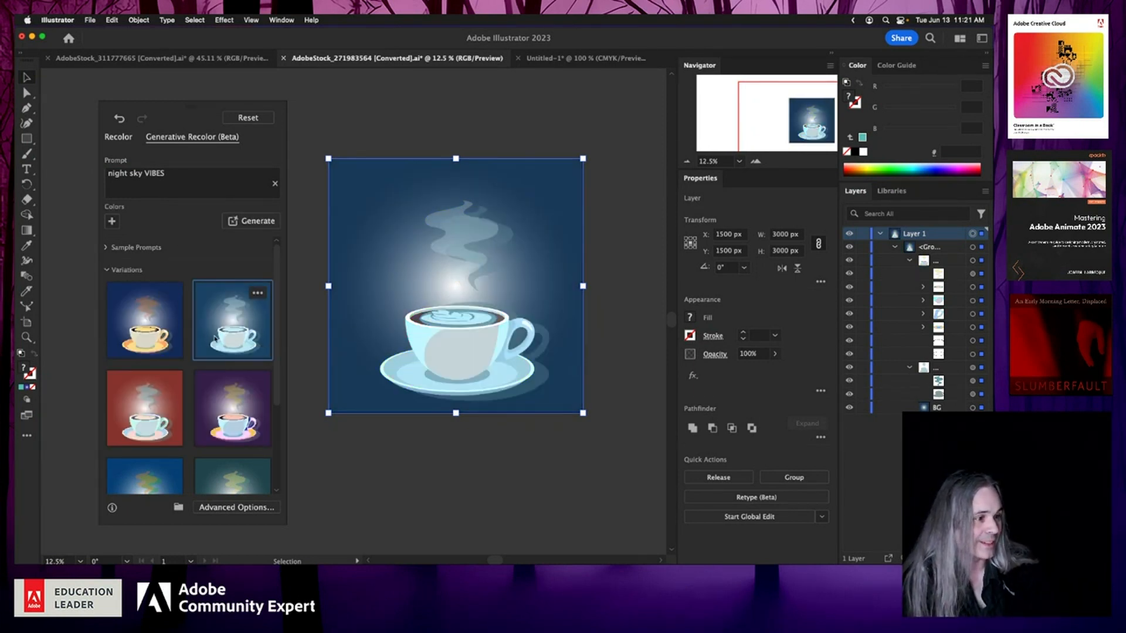
pyautogui.click(228, 405)
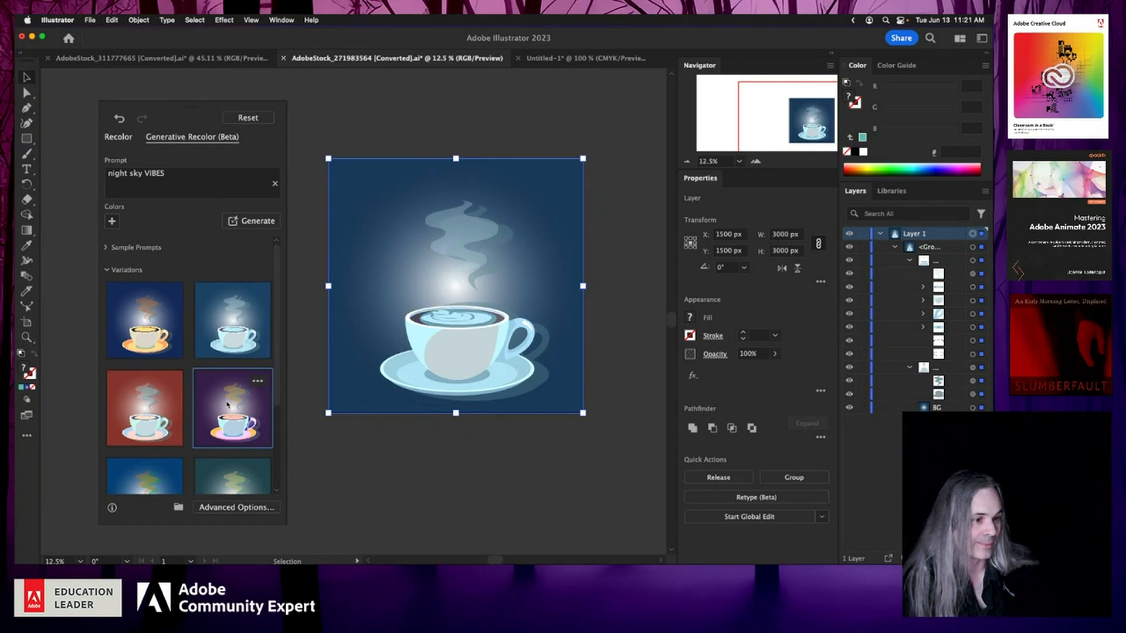
pyautogui.click(221, 327)
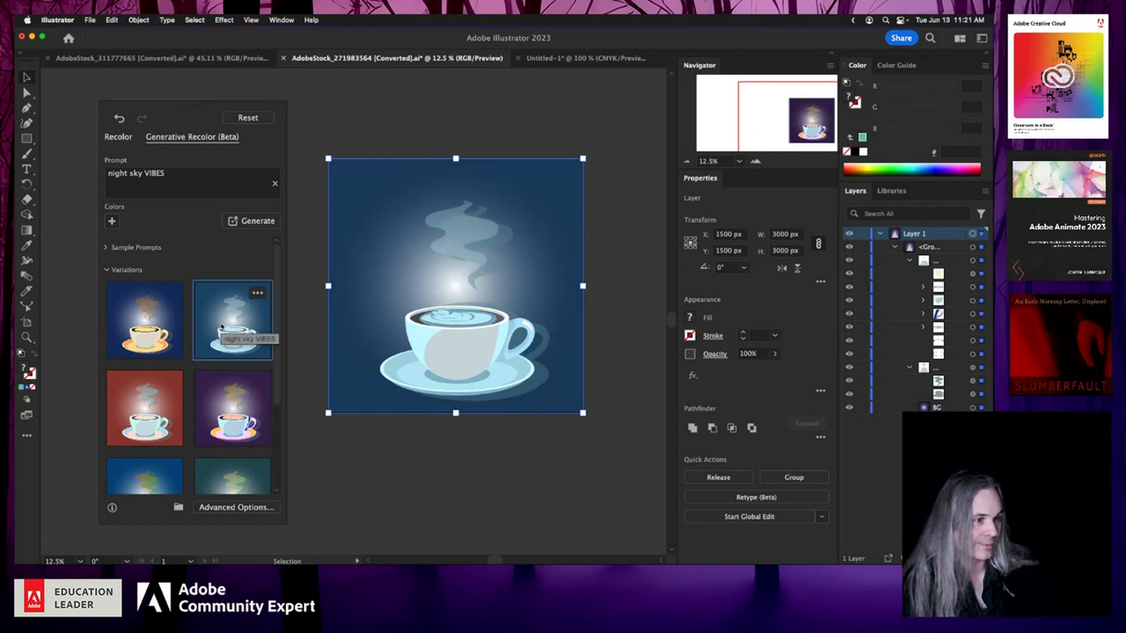
pyautogui.click(149, 345)
pyautogui.scroll(-2, 150, 399)
pyautogui.scroll(2, 150, 404)
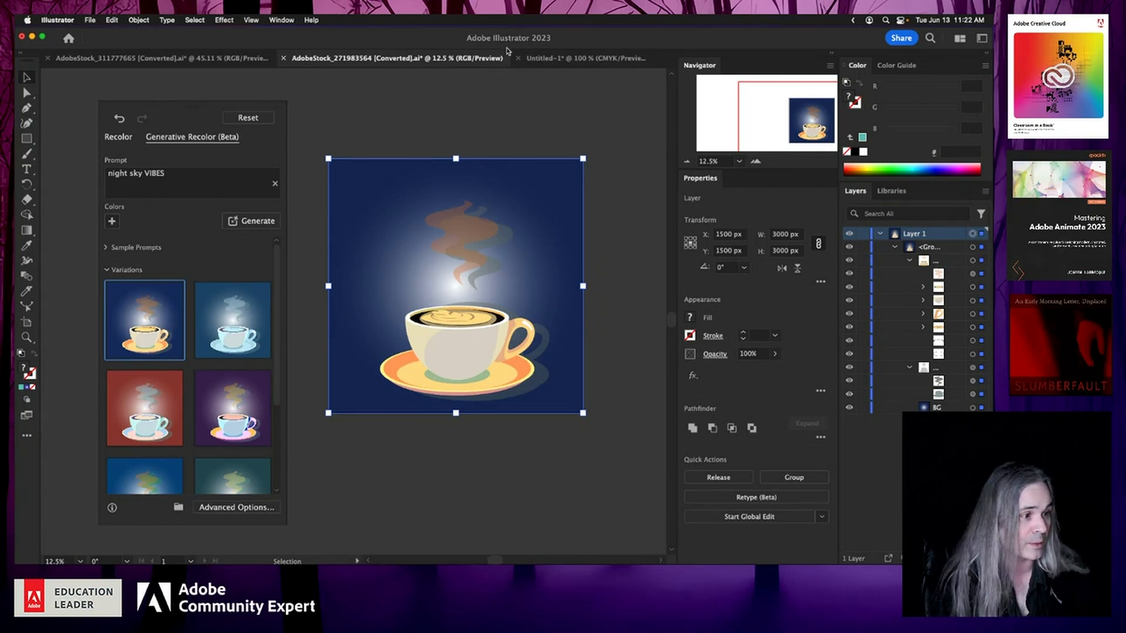
# Step: Switch to the Untitled-1 document and replace the welcome sign photo with a freshly placed copy from Finder
pyautogui.click(565, 59)
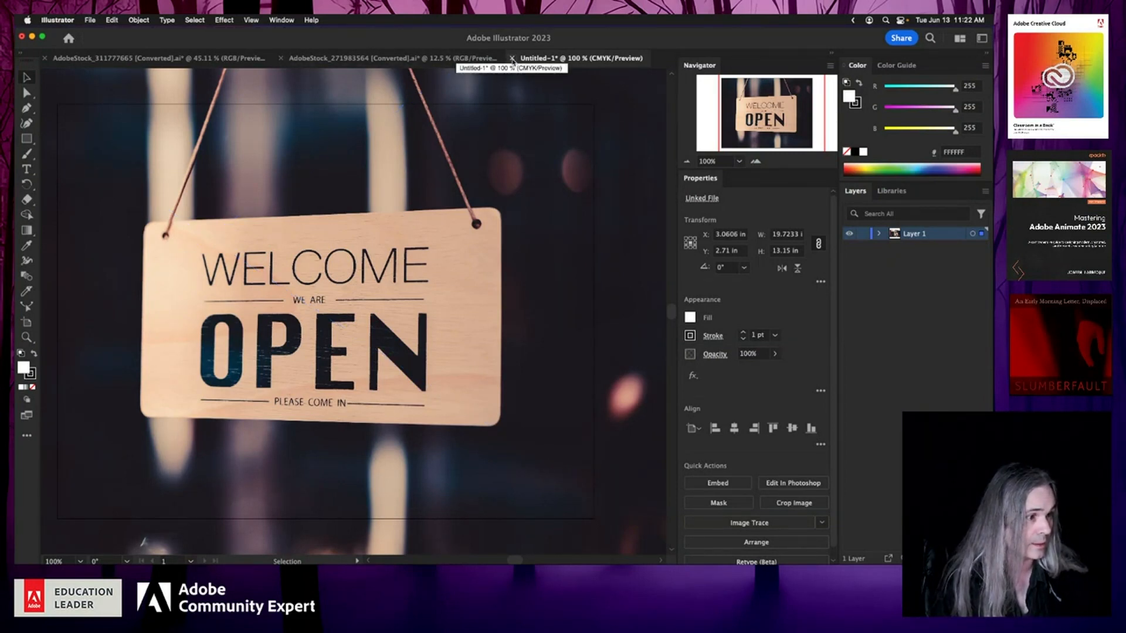
pyautogui.press('Delete')
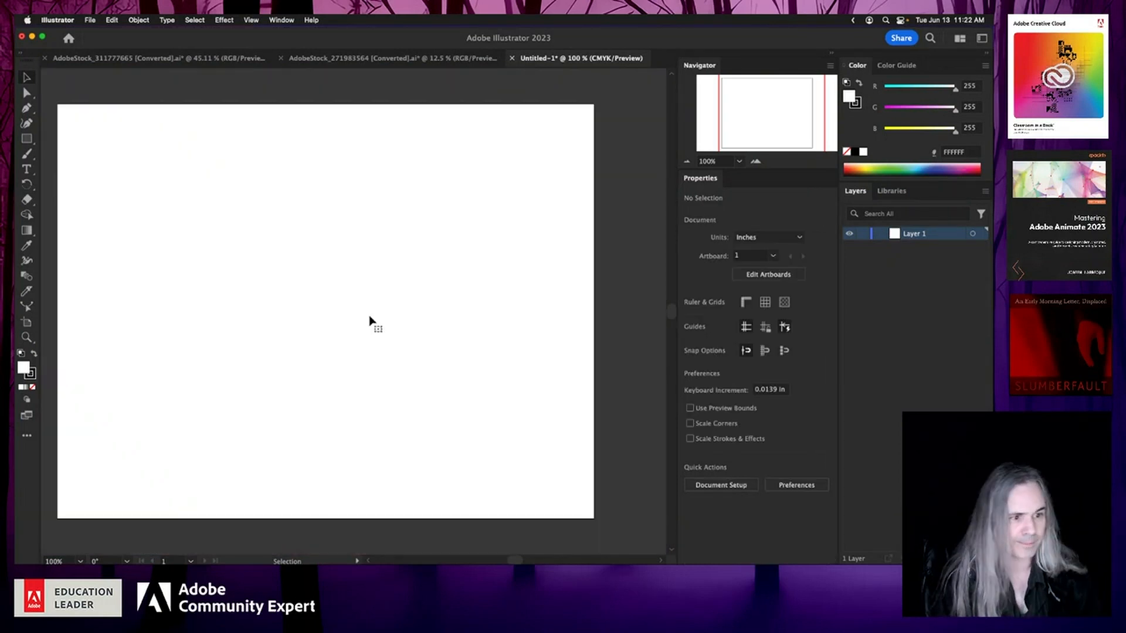
pyautogui.press('super+Tab')
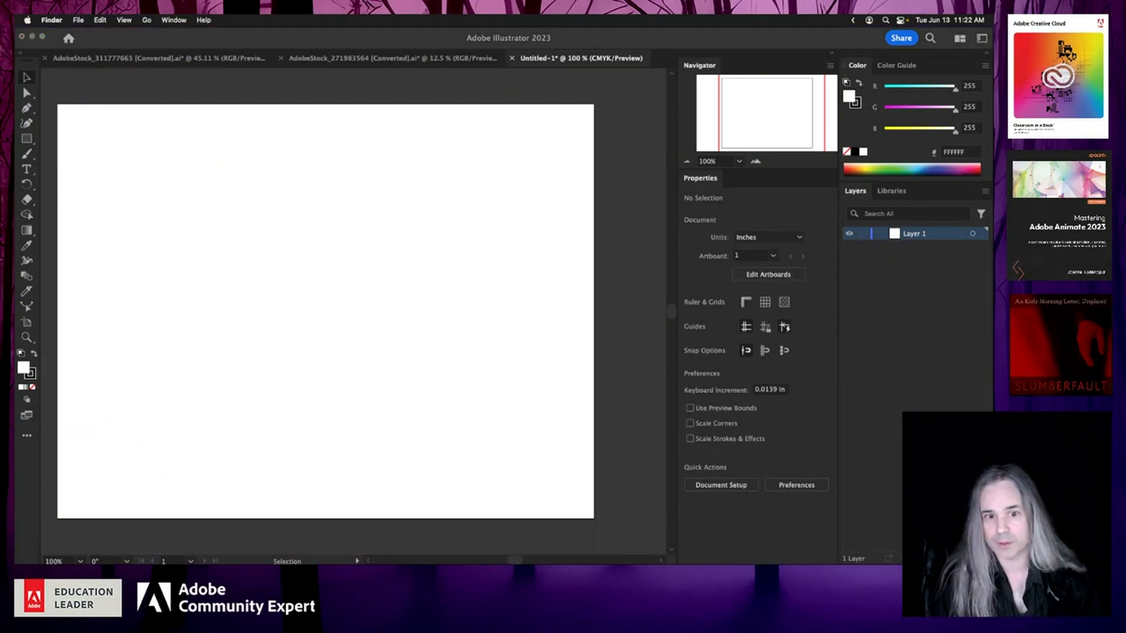
pyautogui.press('super+w')
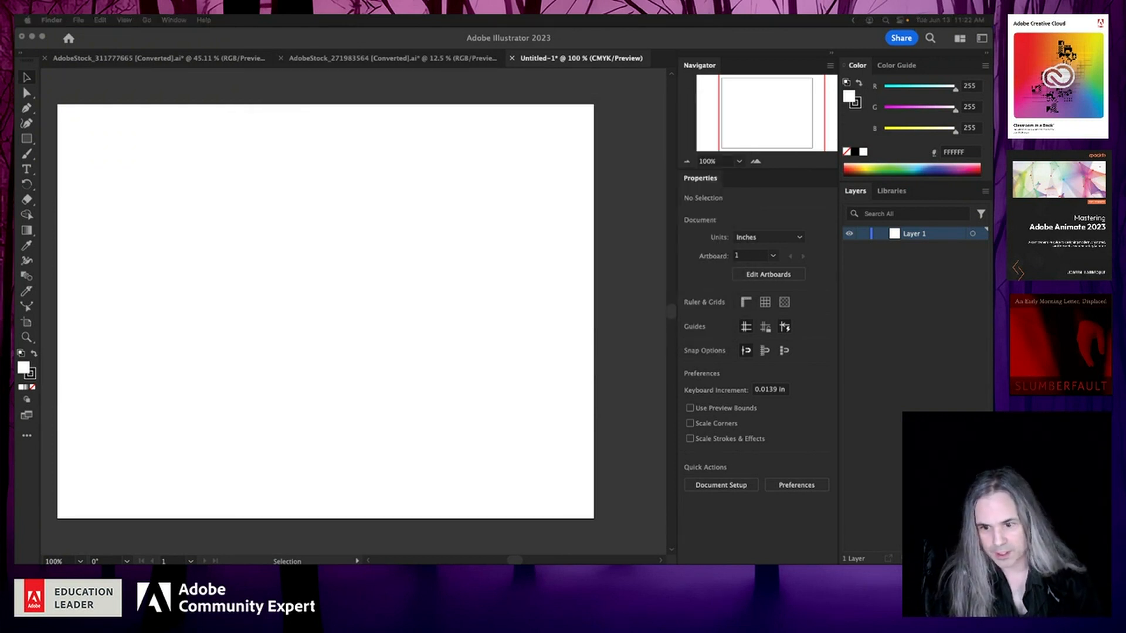
pyautogui.moveTo(187, 289); pyautogui.dragTo(261, 295)
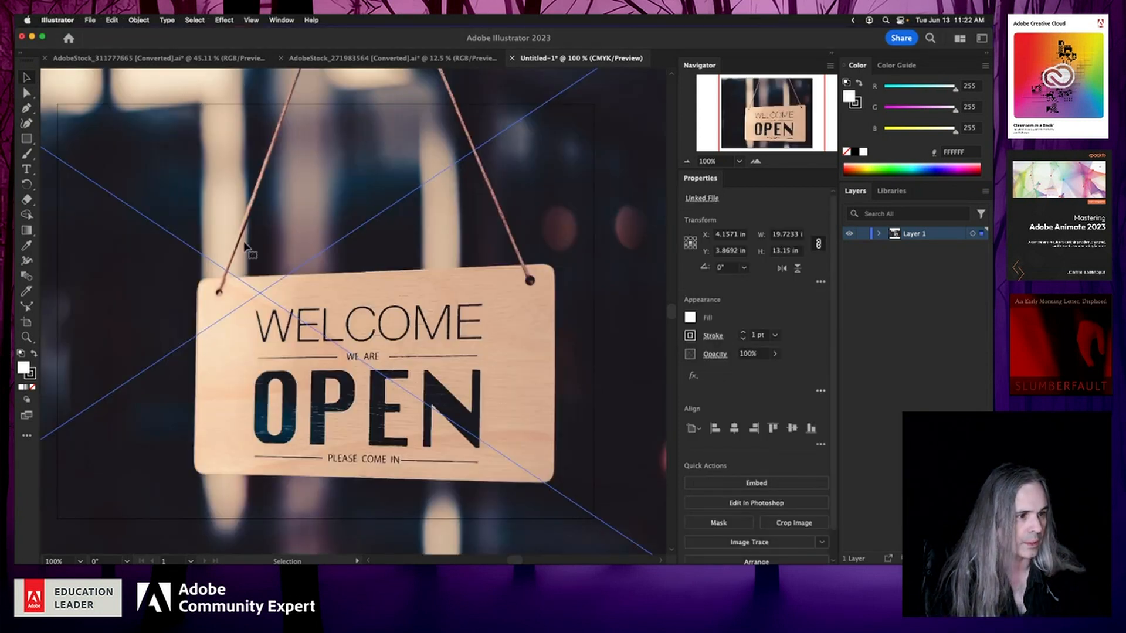
pyautogui.moveTo(367, 310); pyautogui.dragTo(333, 252)
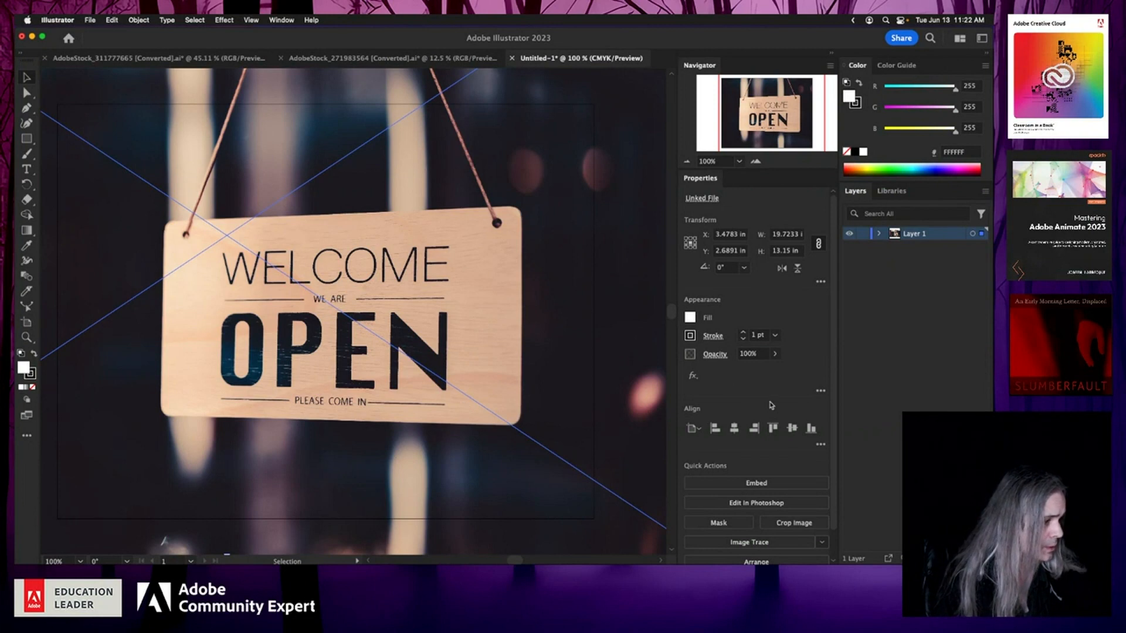
# Step: Open the Retype (Beta) panel for the sign photo, move it beside the image, and enter Retype
pyautogui.click(898, 405)
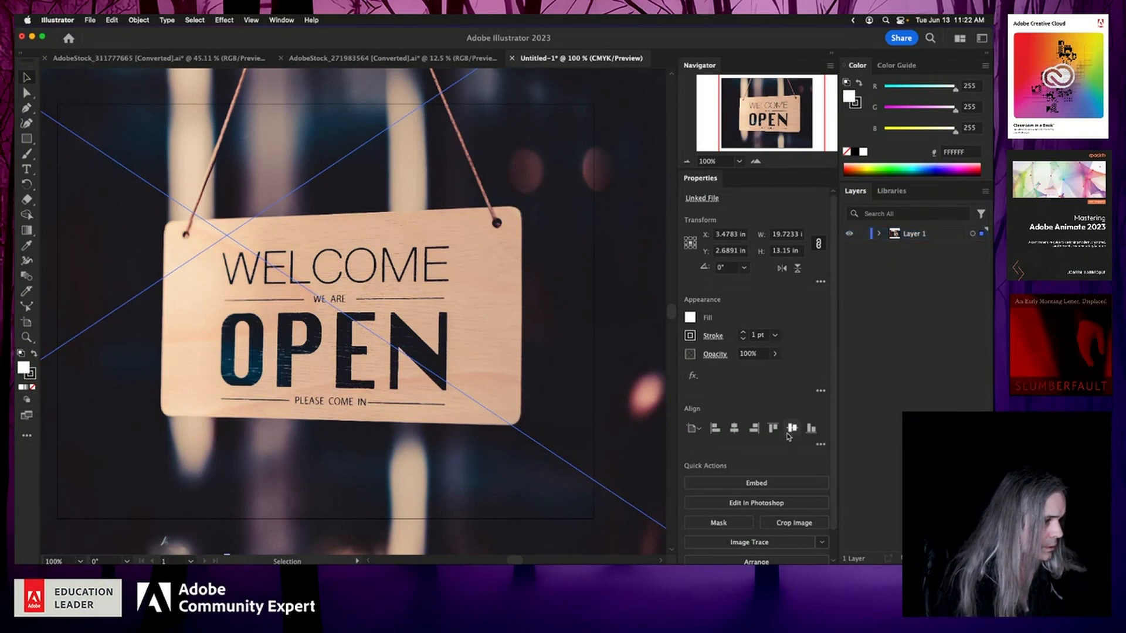
pyautogui.scroll(-1, 755, 447)
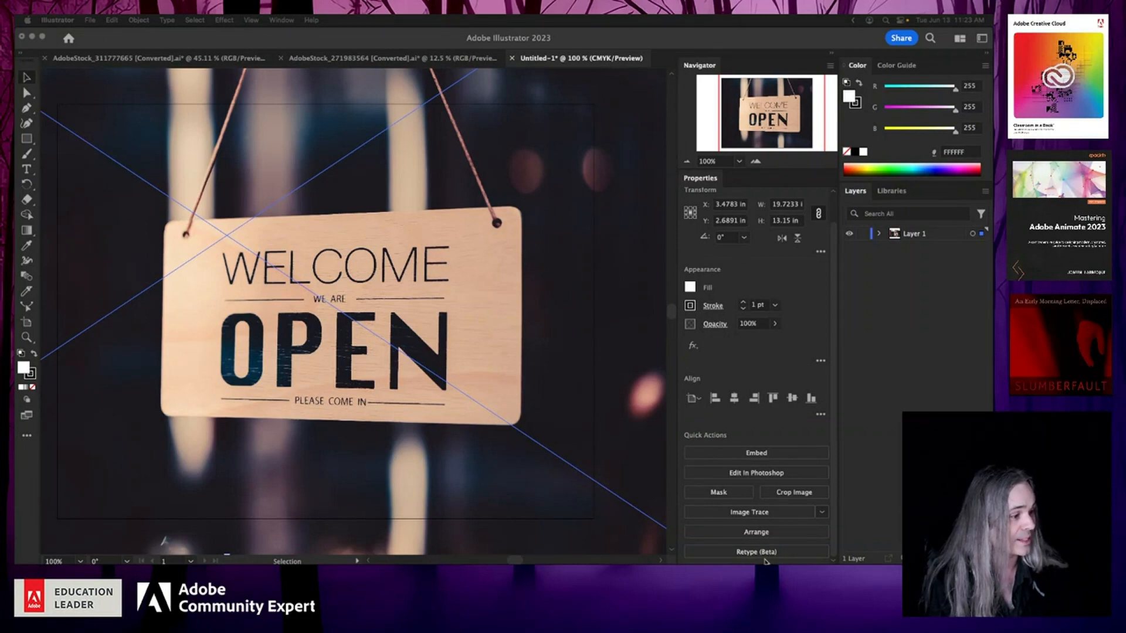
pyautogui.click(281, 19)
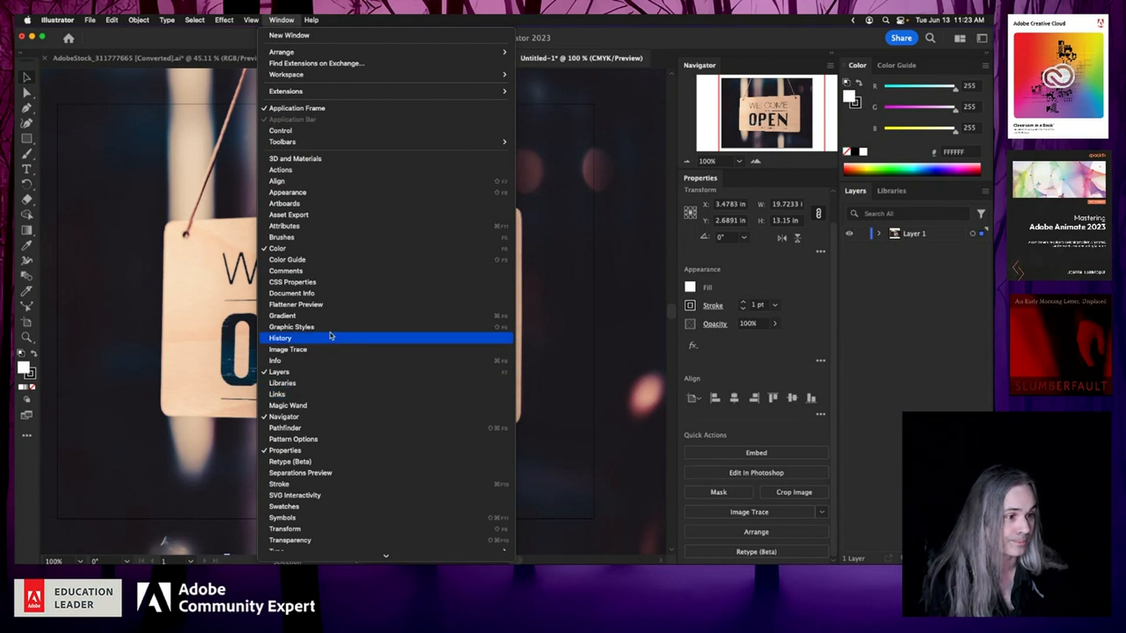
pyautogui.click(337, 463)
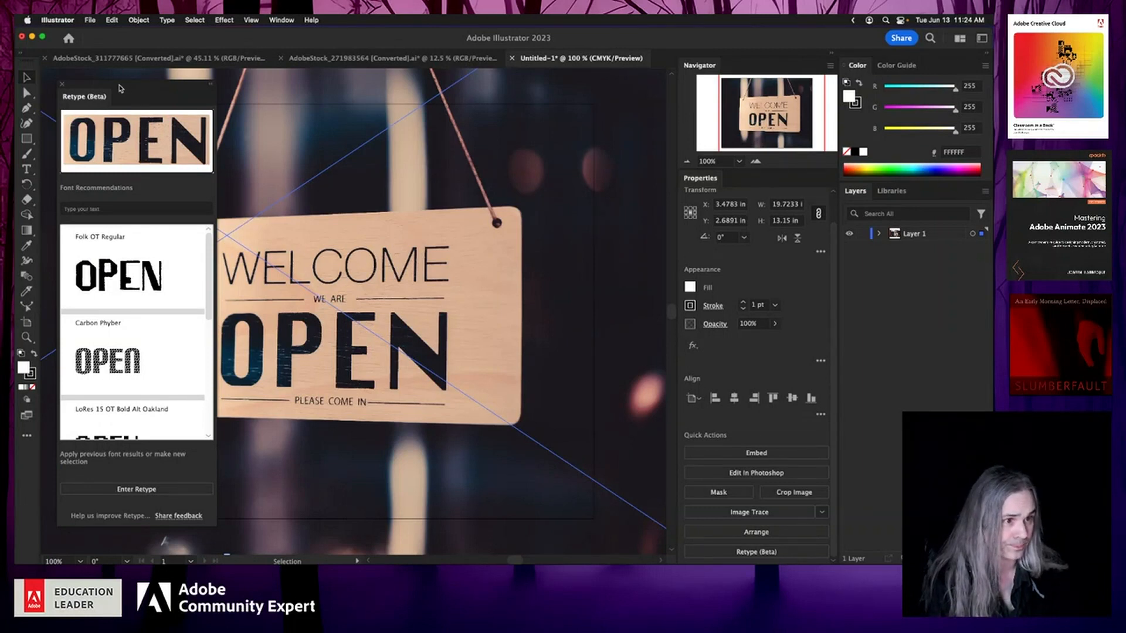
pyautogui.moveTo(120, 88); pyautogui.dragTo(549, 94)
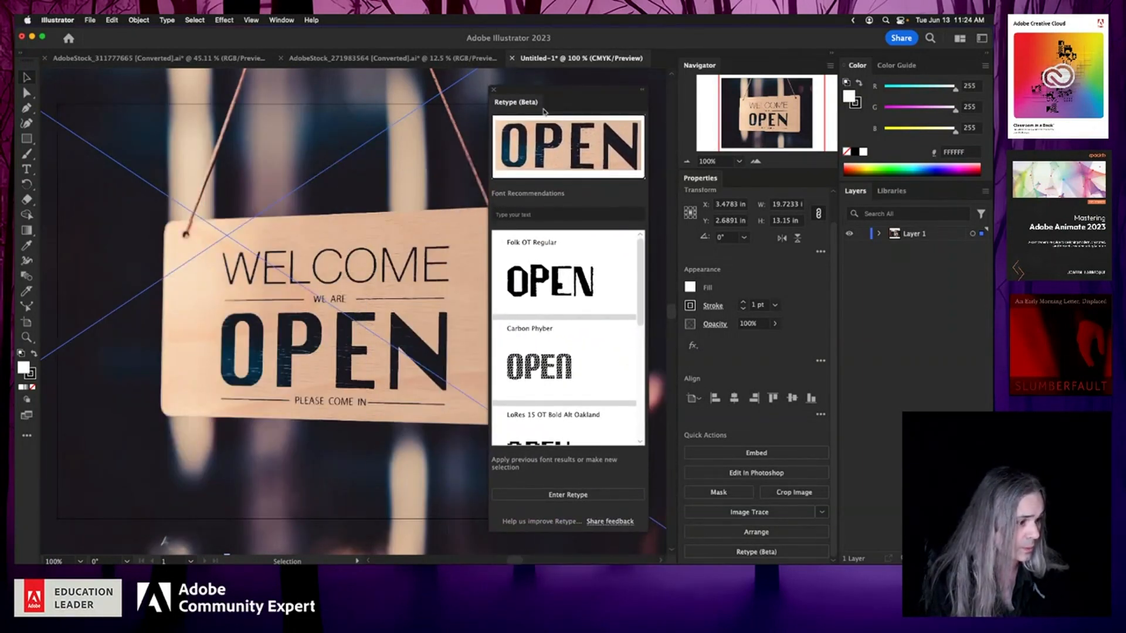
pyautogui.click(572, 497)
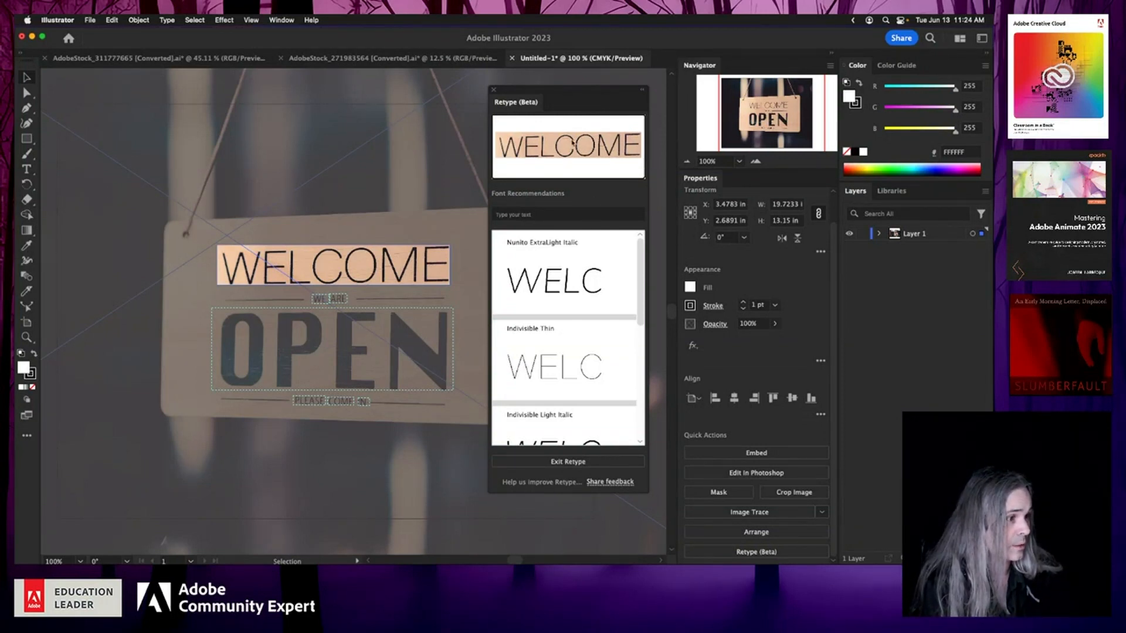
# Step: Select each detected text region on the sign in turn to view its font recommendations
pyautogui.click(291, 355)
pyautogui.click(327, 276)
pyautogui.click(344, 352)
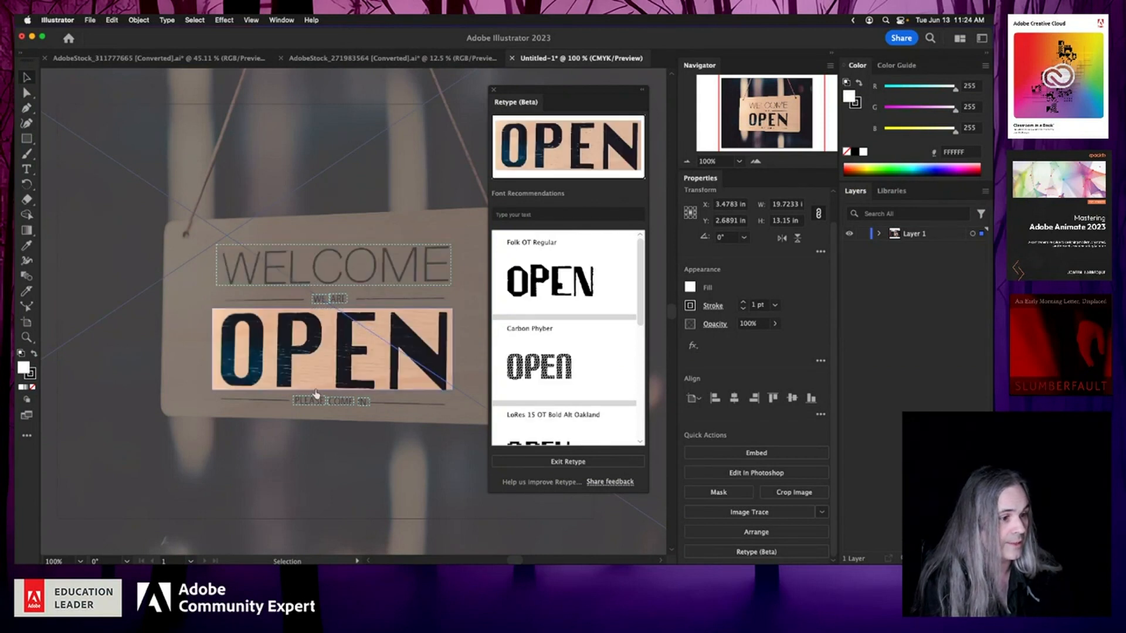
pyautogui.click(312, 403)
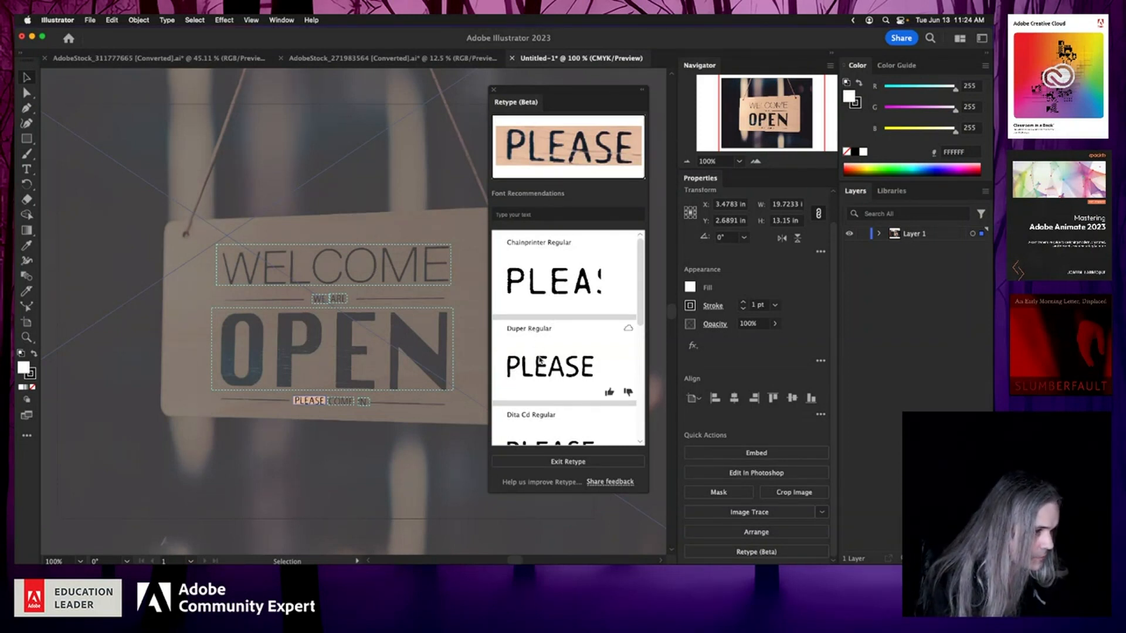
pyautogui.scroll(-1, 557, 314)
pyautogui.scroll(1, 557, 314)
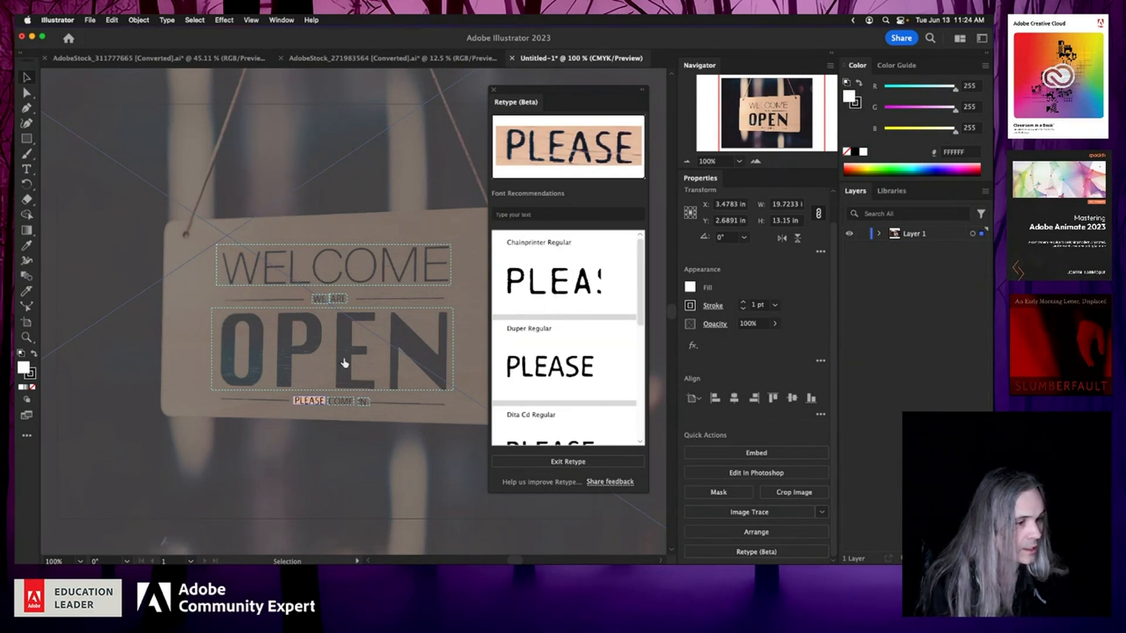
pyautogui.click(346, 404)
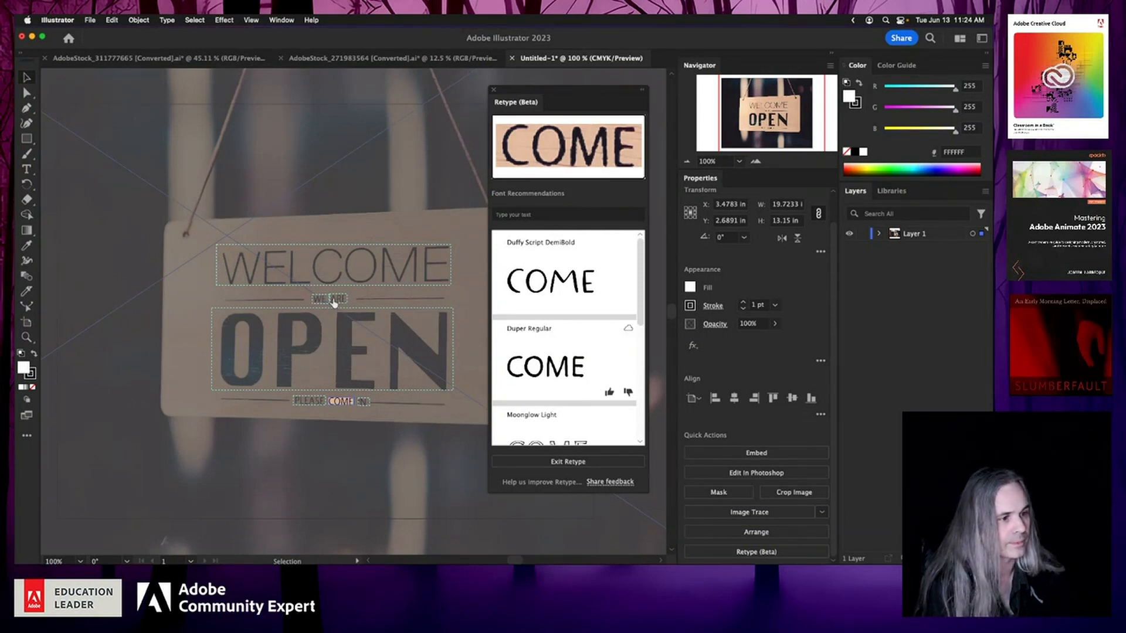
# Step: Browse the font recommendations for the WELCOME text
pyautogui.click(335, 276)
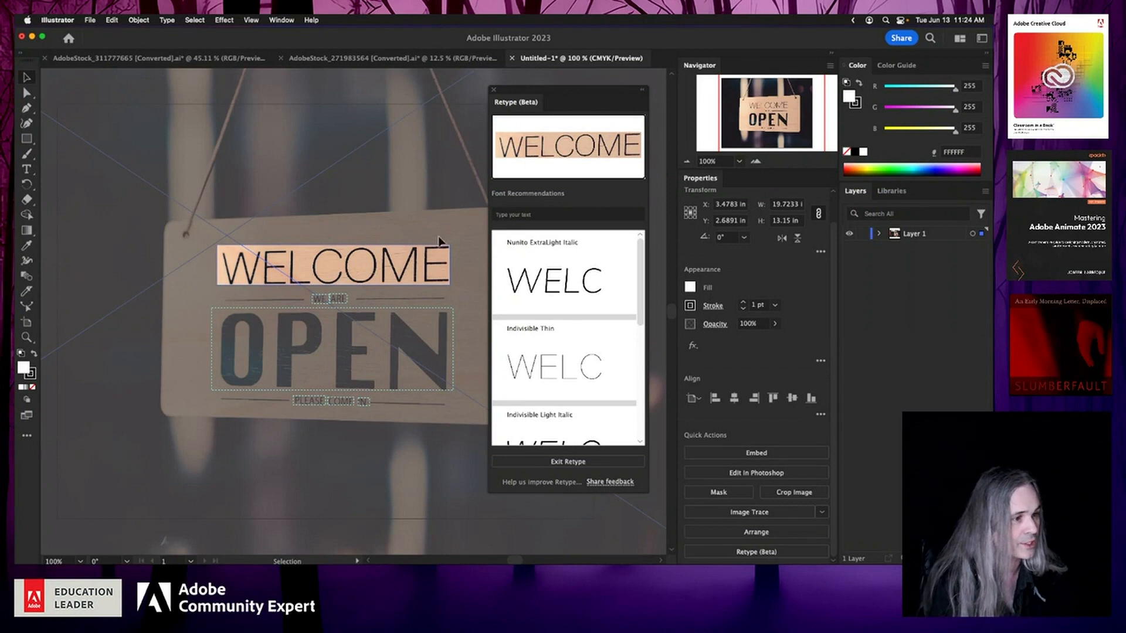
pyautogui.scroll(-5, 567, 364)
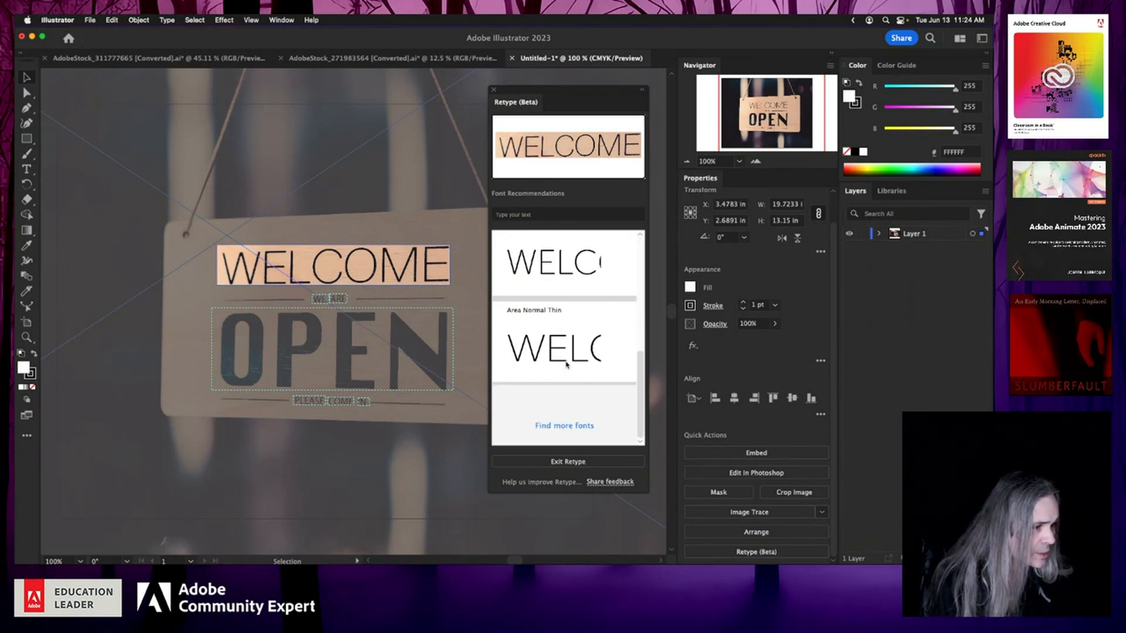
pyautogui.scroll(5, 566, 364)
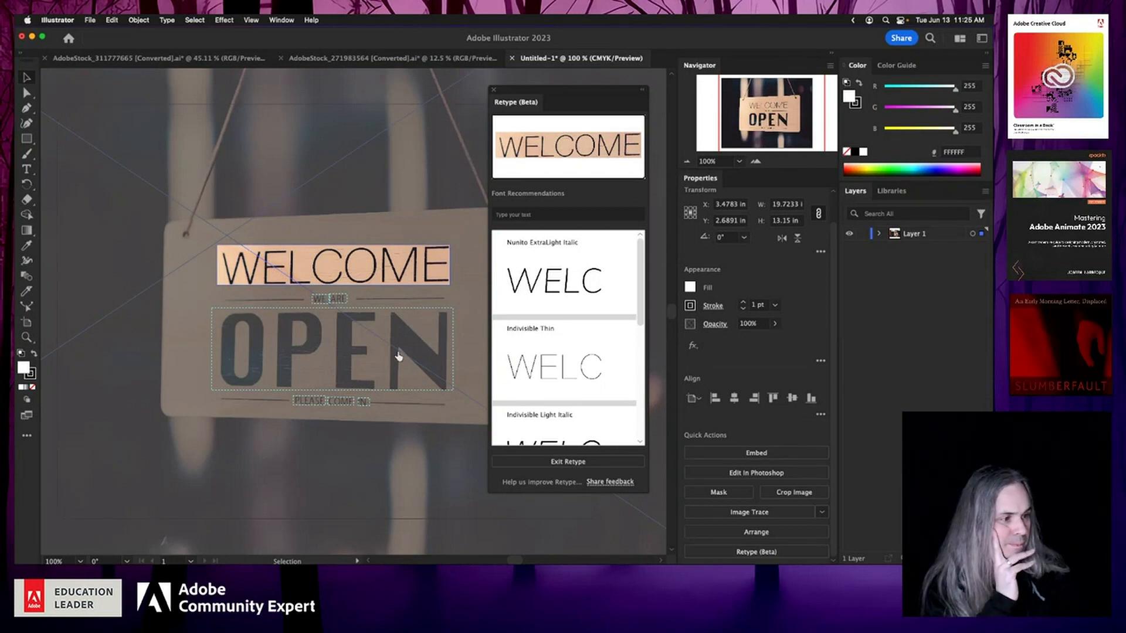
pyautogui.click(572, 373)
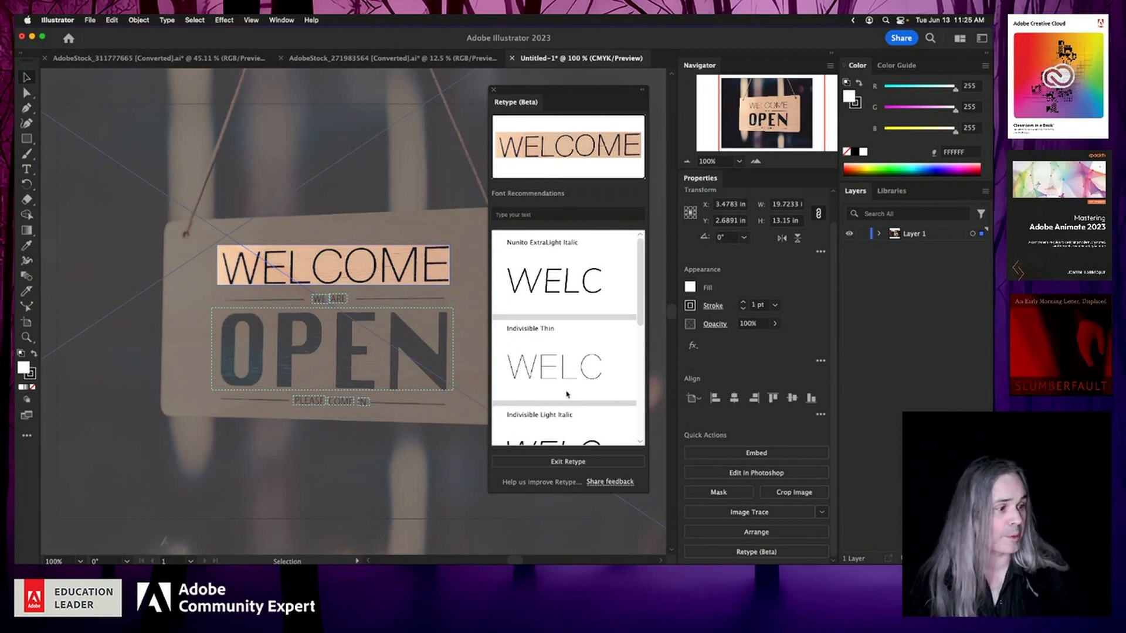
pyautogui.scroll(-5, 563, 422)
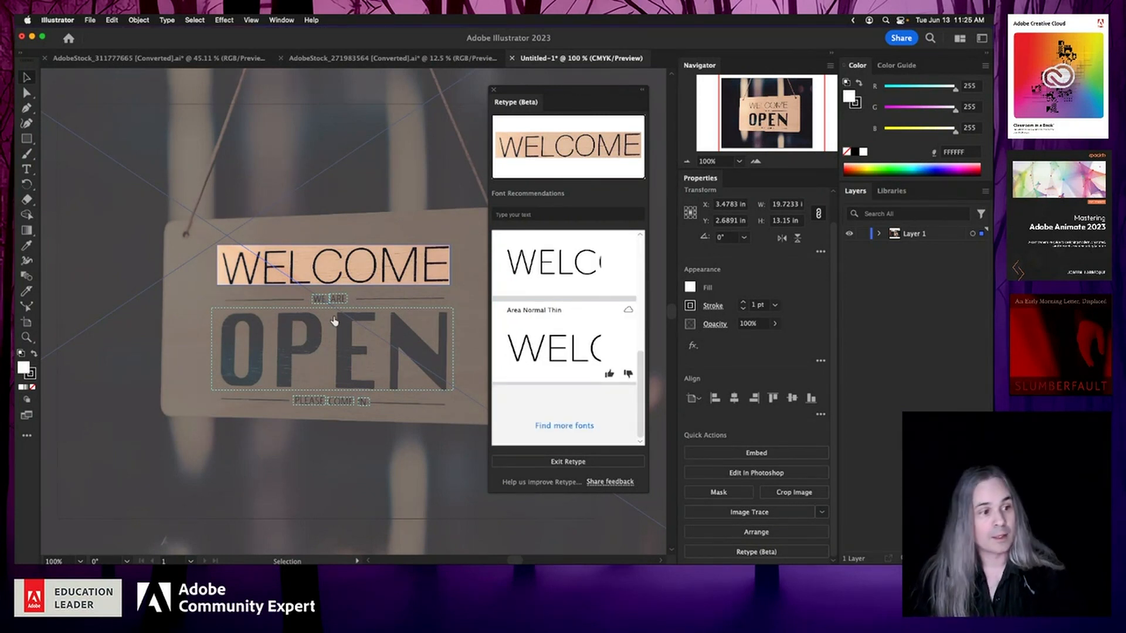
# Step: Browse the font recommendations for the OPEN text, loading more fonts
pyautogui.click(340, 343)
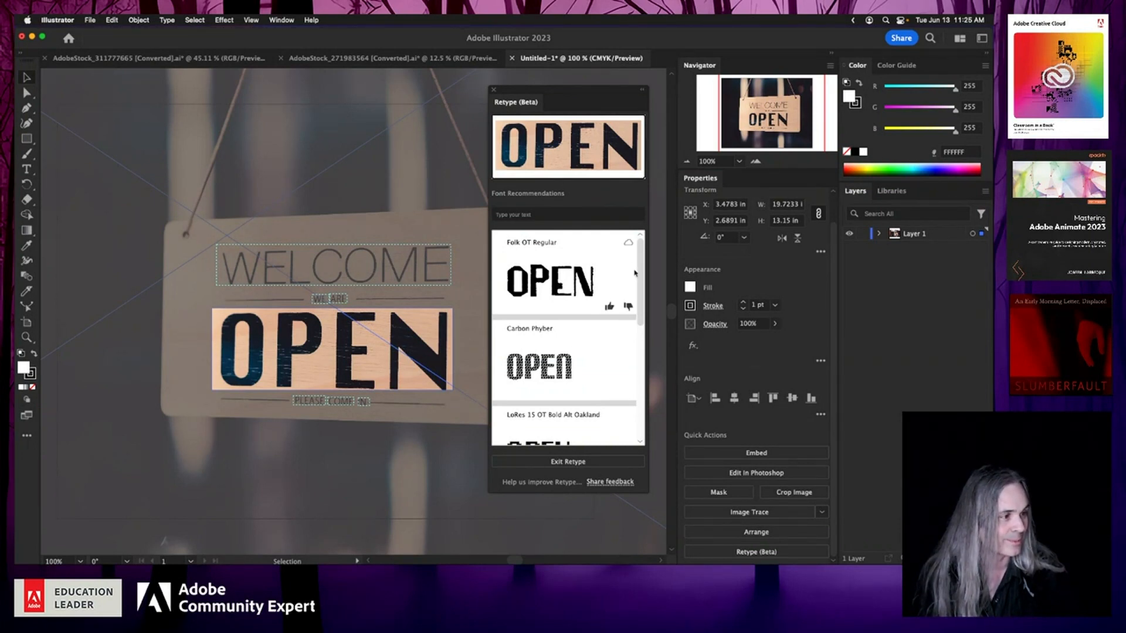
pyautogui.scroll(-5, 641, 326)
pyautogui.moveTo(641, 326); pyautogui.dragTo(634, 382)
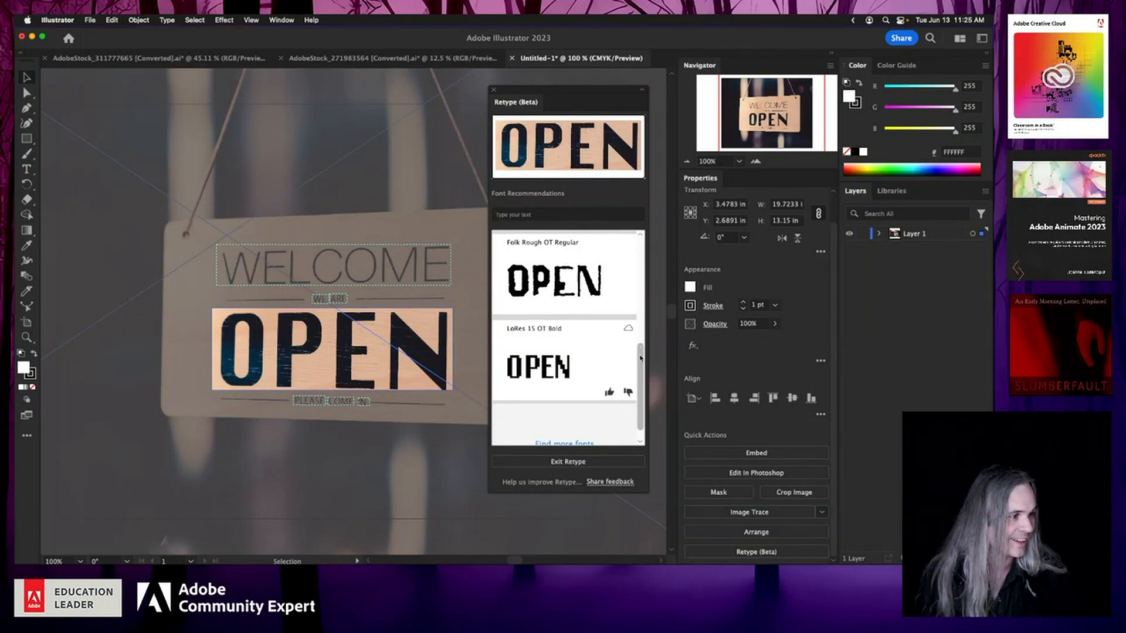
pyautogui.scroll(-1, 641, 399)
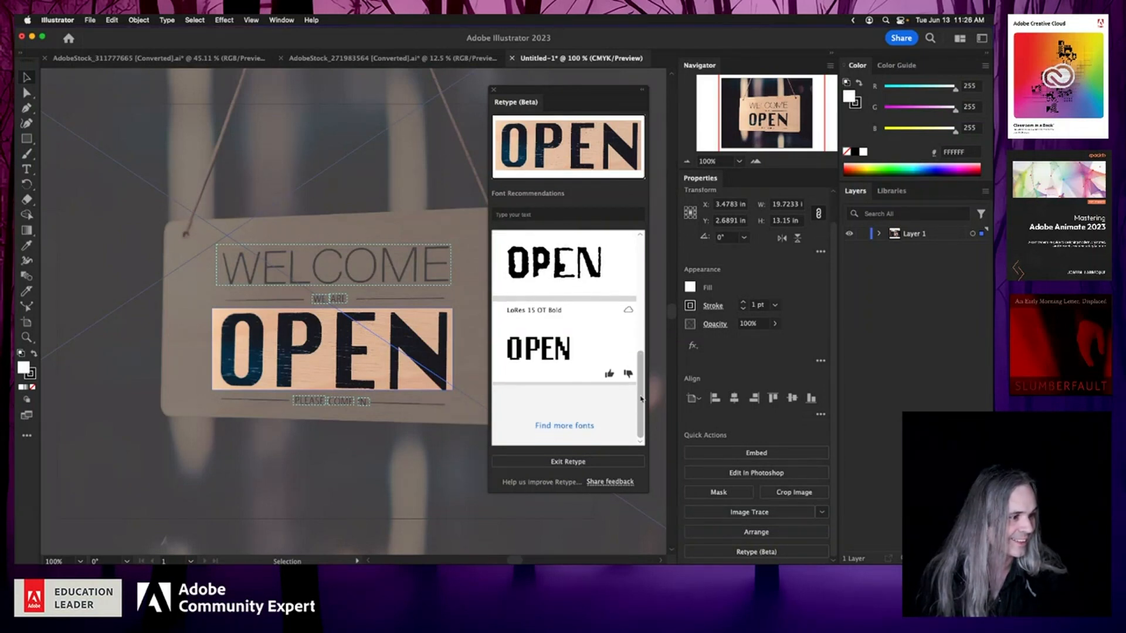
pyautogui.click(578, 427)
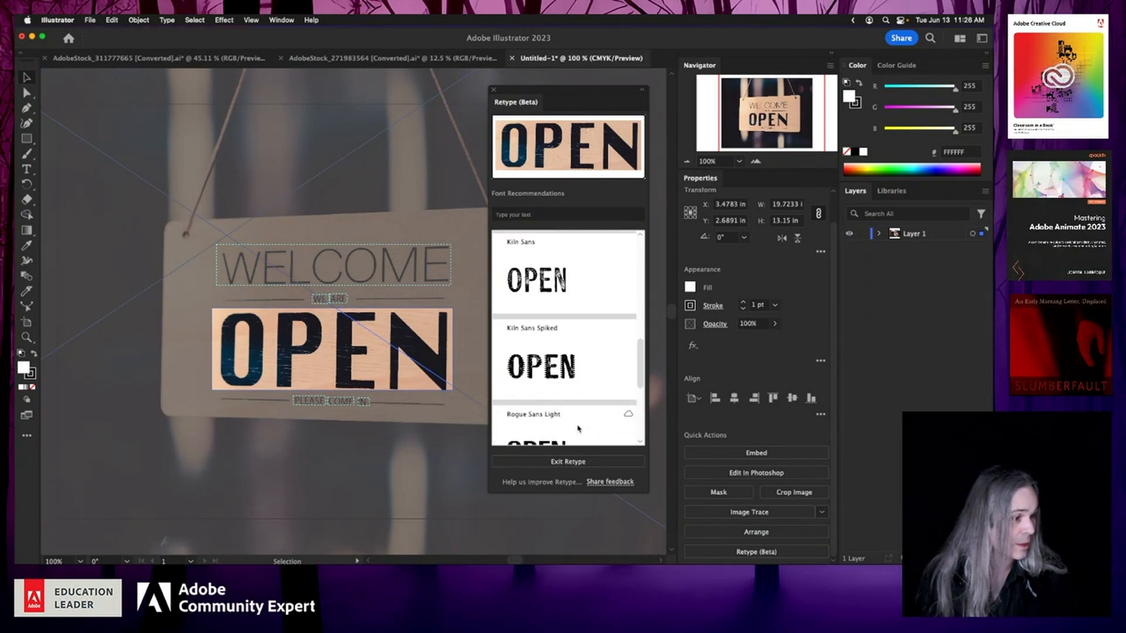
pyautogui.moveTo(641, 373); pyautogui.dragTo(637, 254)
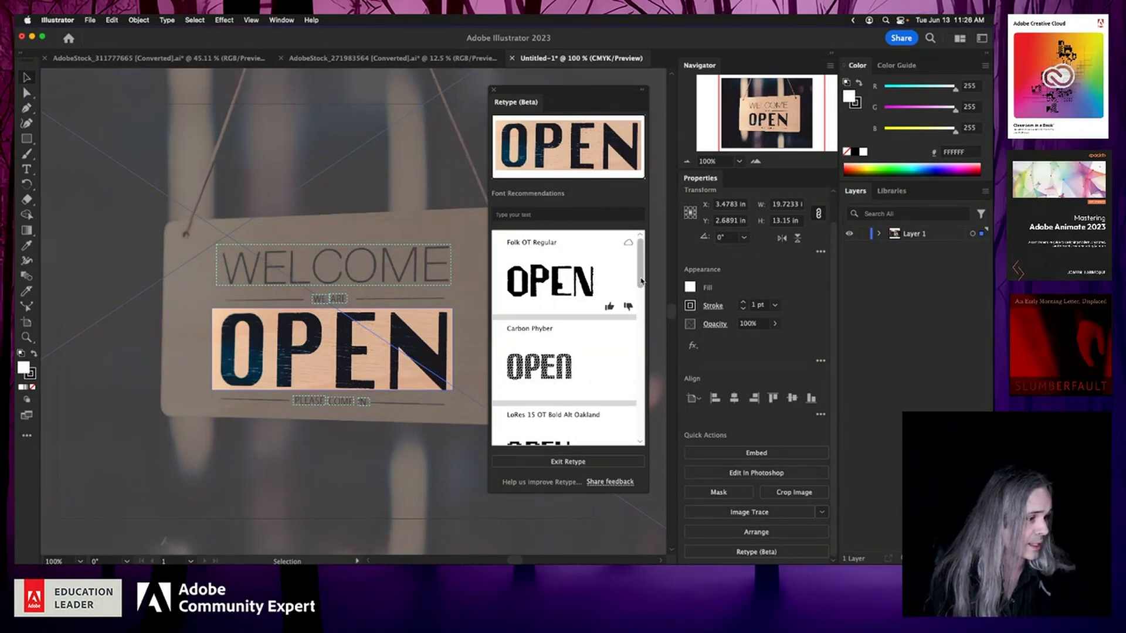
# Step: Scroll through the OPEN font recommendations and preview them with the sample text vibe
pyautogui.scroll(-3, 639, 415)
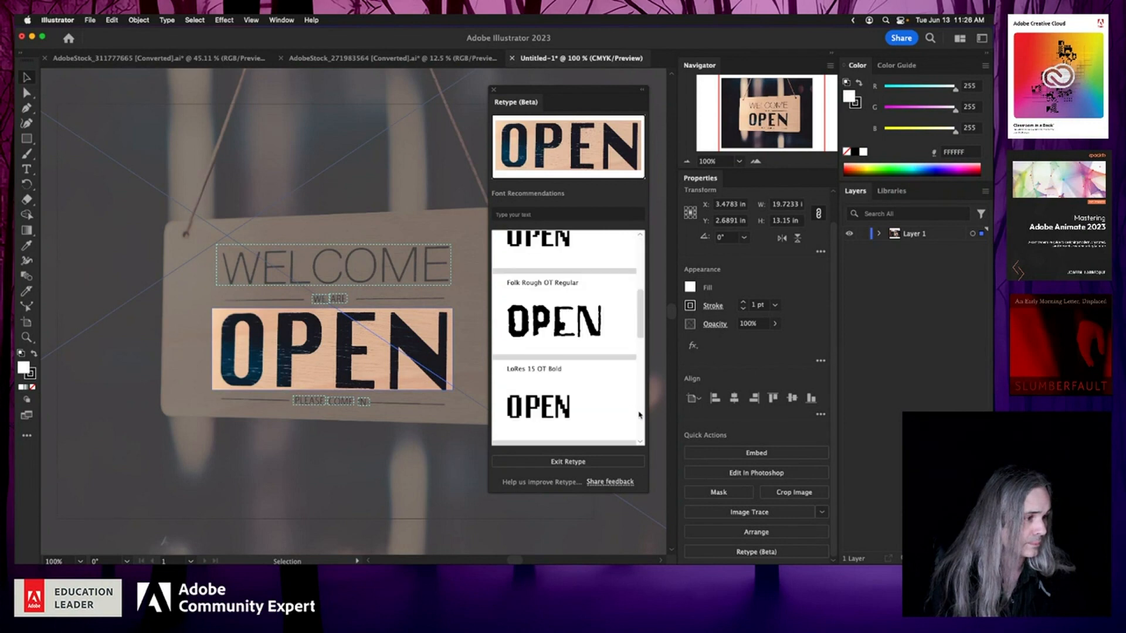
pyautogui.scroll(3, 639, 415)
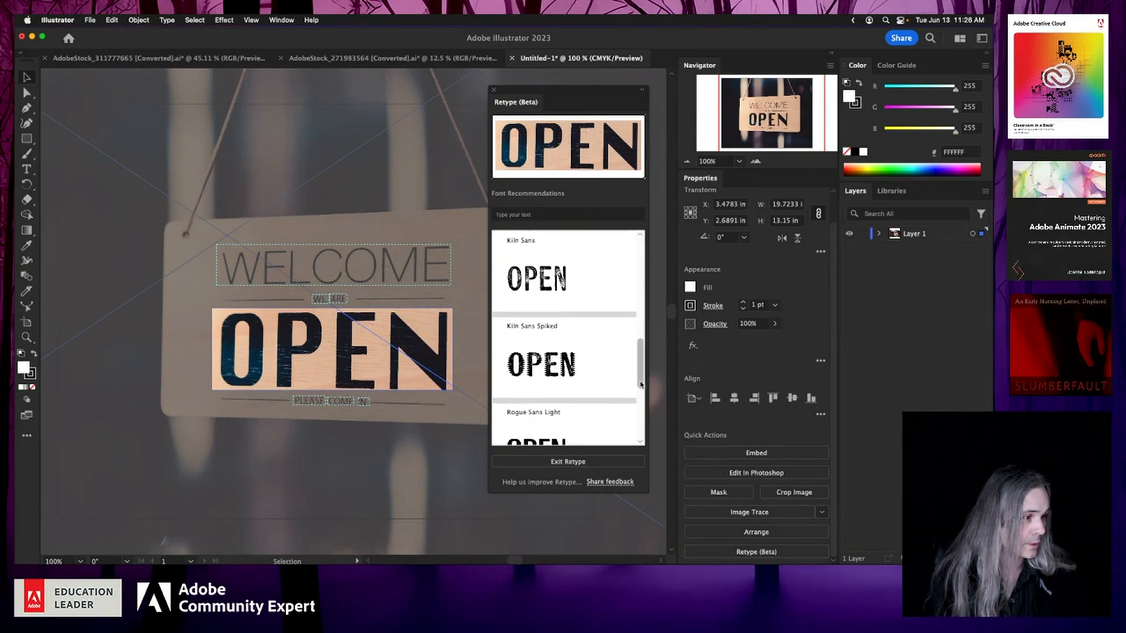
pyautogui.scroll(1, 639, 294)
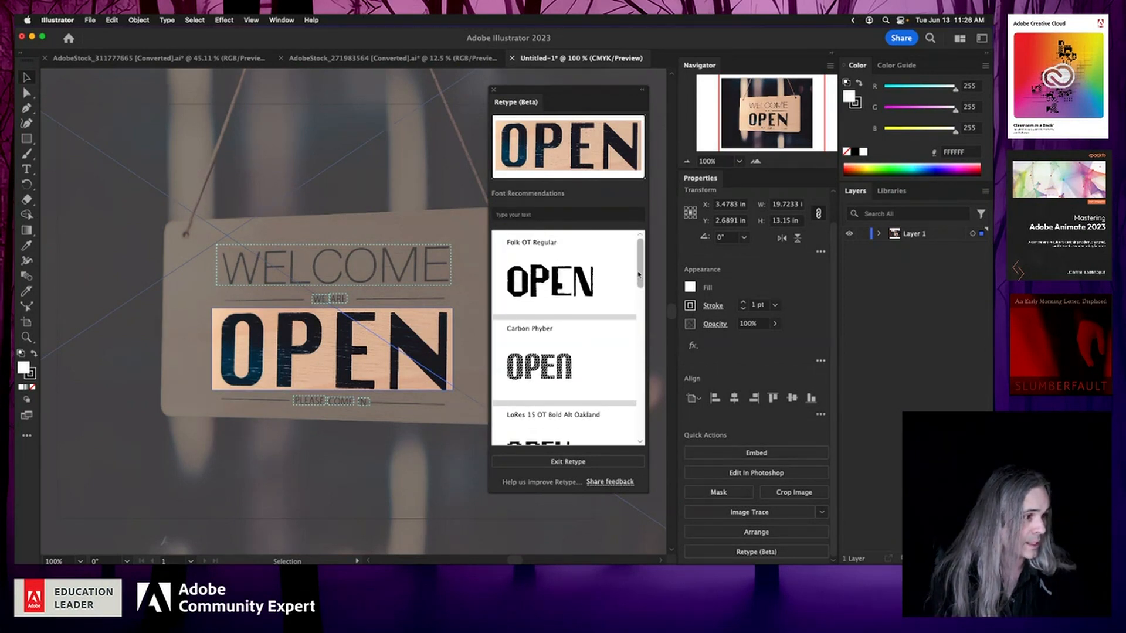
pyautogui.click(526, 215)
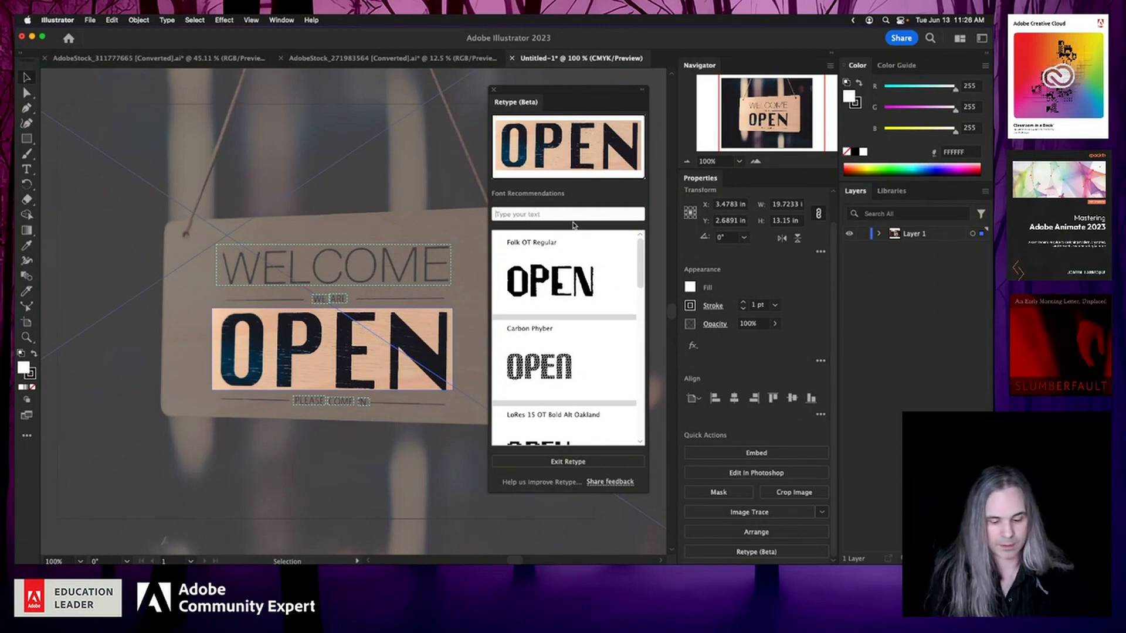
pyautogui.write('vibe')
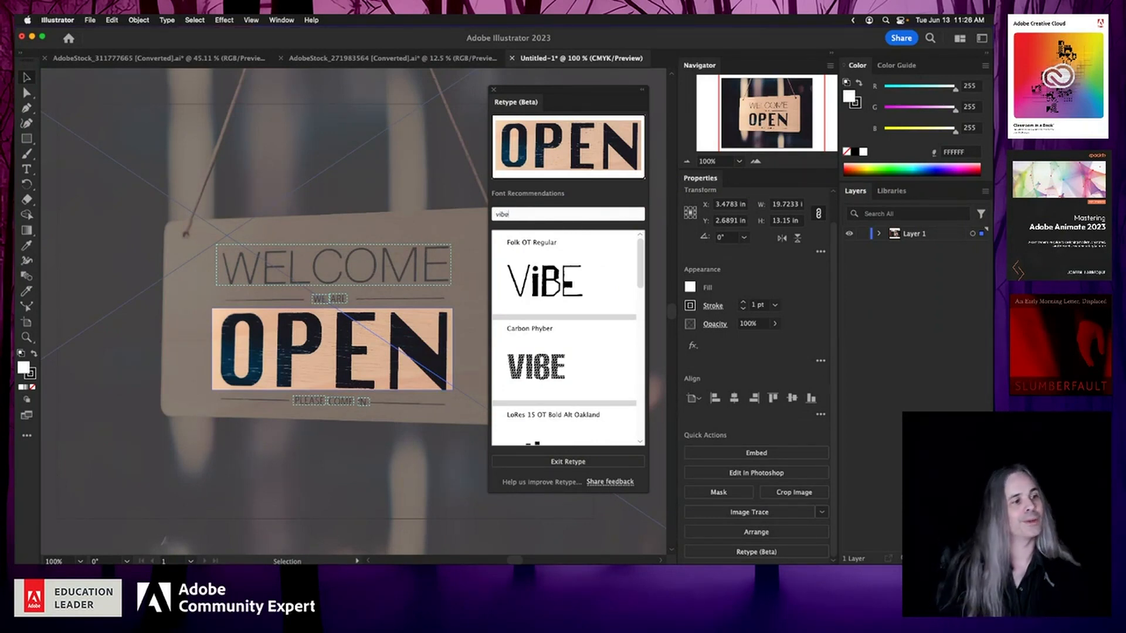
pyautogui.moveTo(516, 217); pyautogui.dragTo(496, 214)
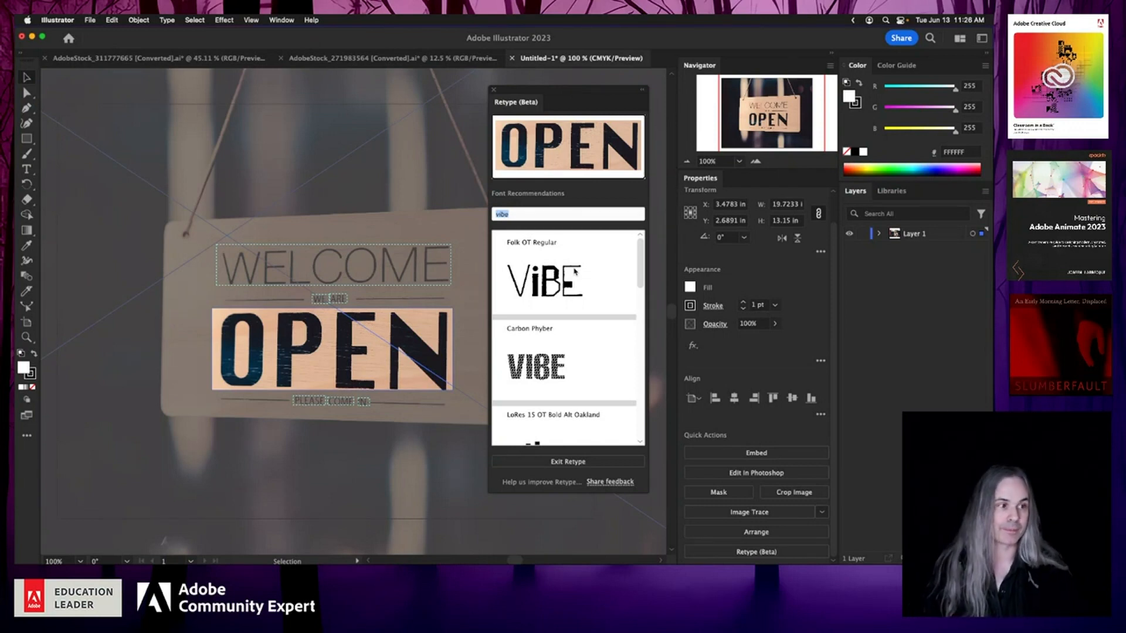
# Step: Close the Retype panel, reopen it, exit Retype, and close the panel again
pyautogui.click(496, 92)
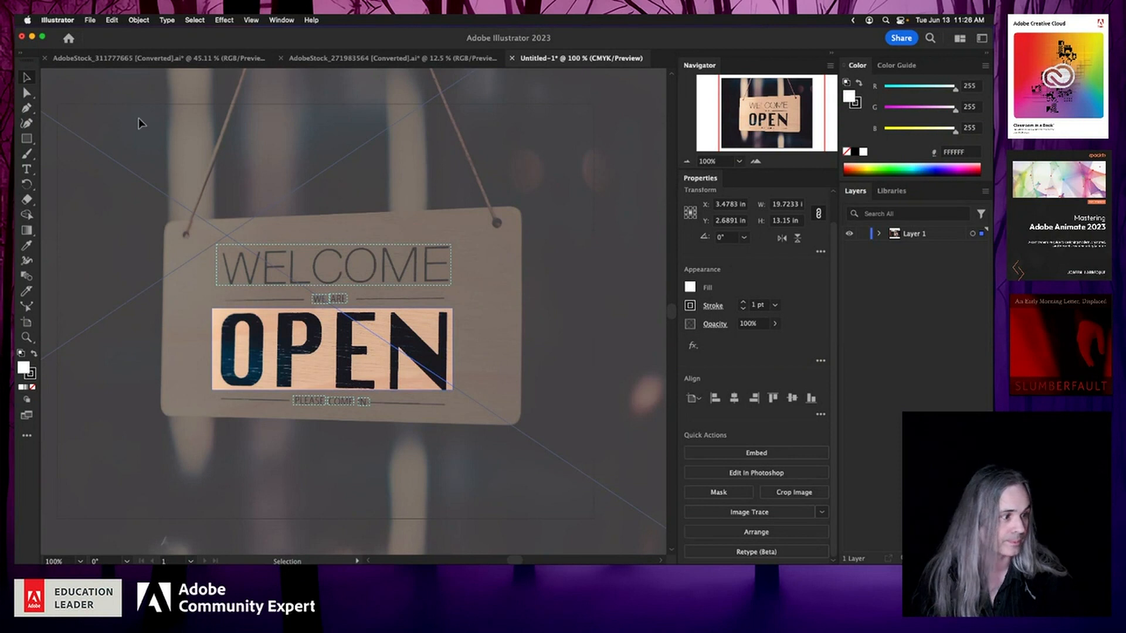
pyautogui.click(757, 552)
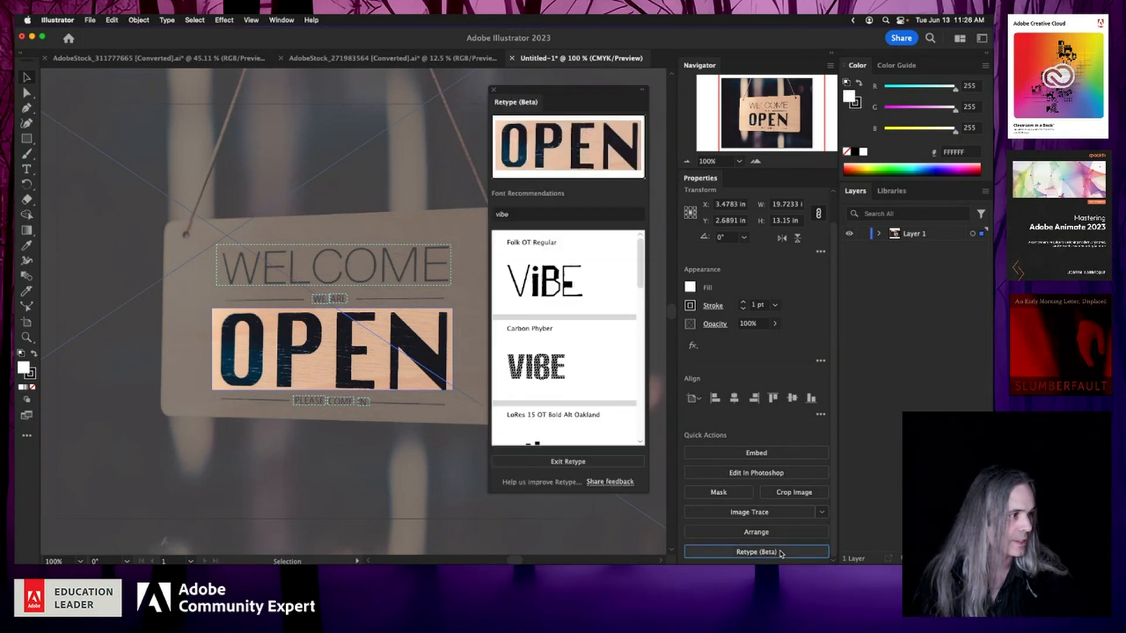
pyautogui.click(559, 462)
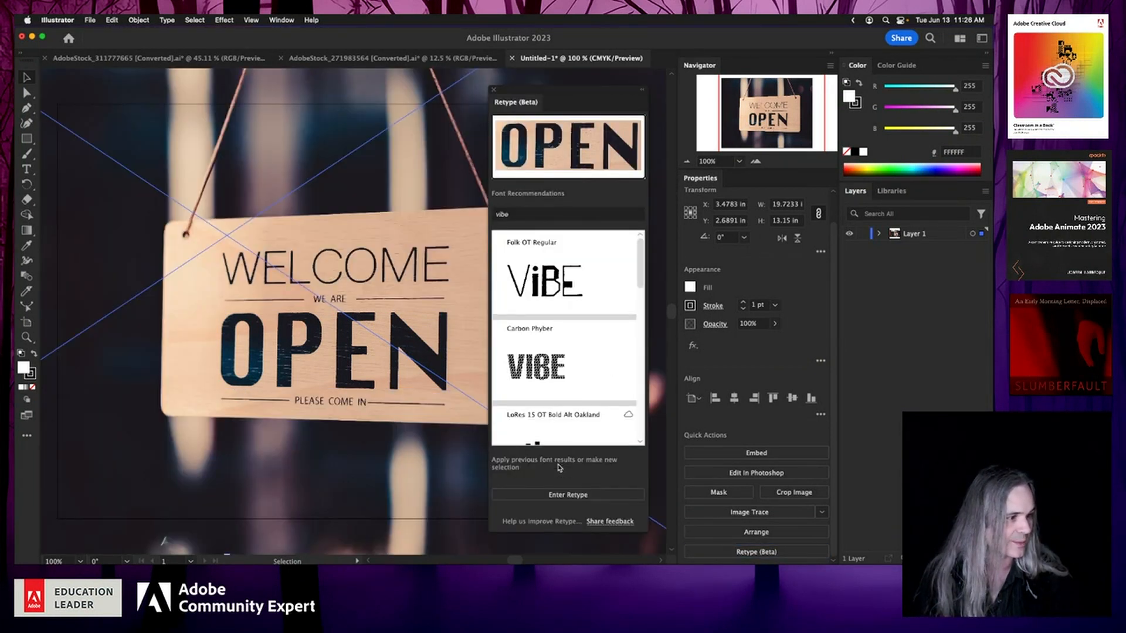
pyautogui.click(494, 90)
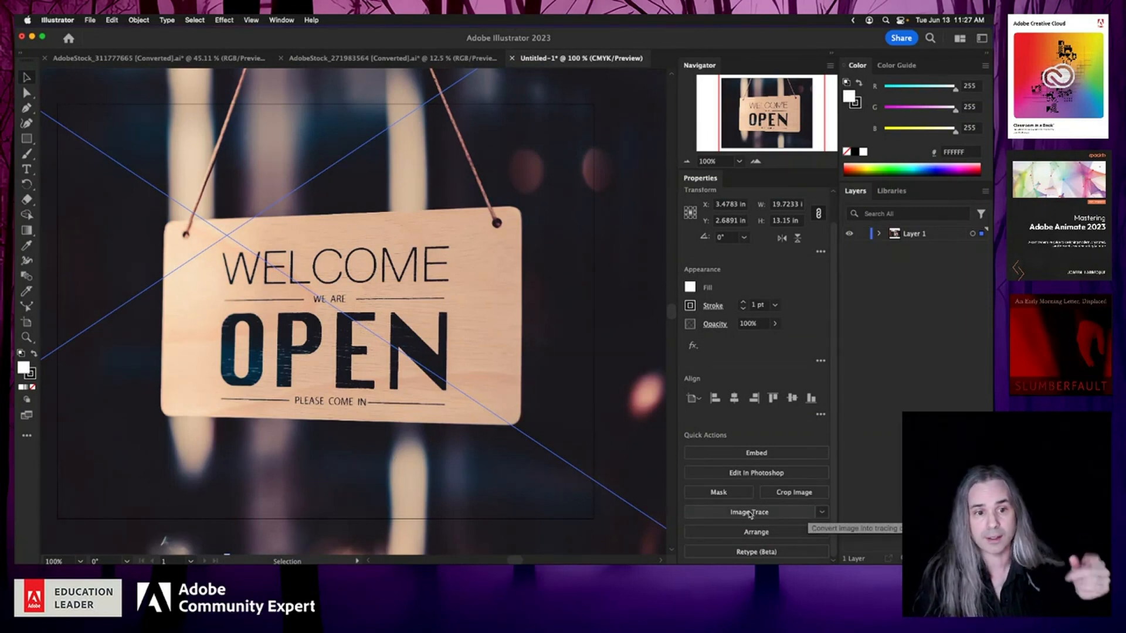
# Step: Apply Image Trace to the sign photo, continuing past the large-image warning
pyautogui.click(707, 517)
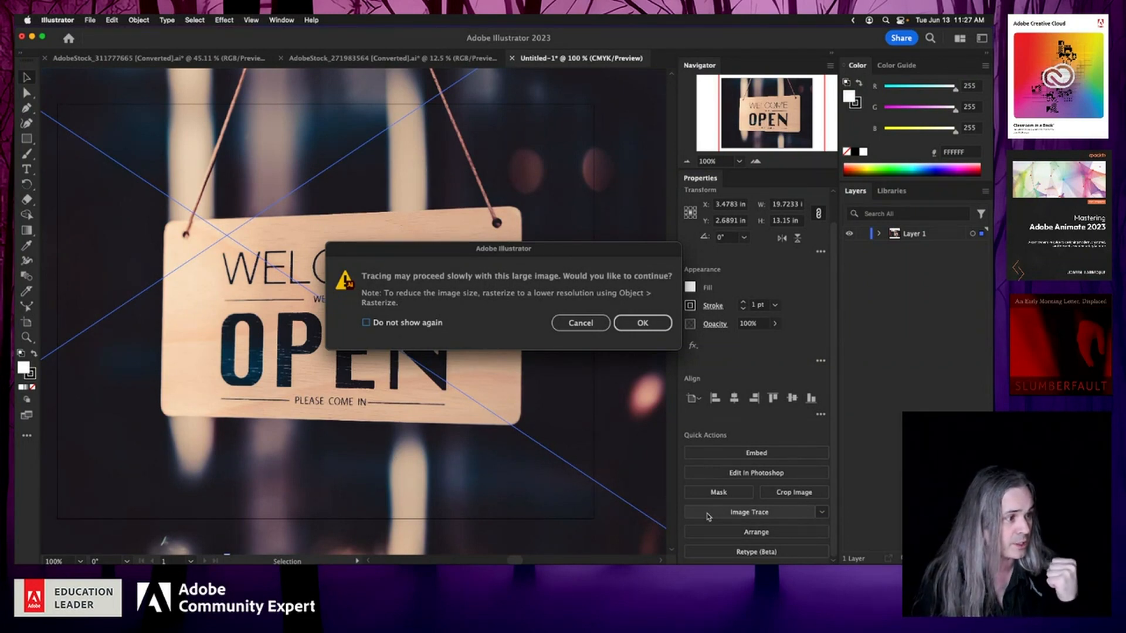
pyautogui.click(635, 326)
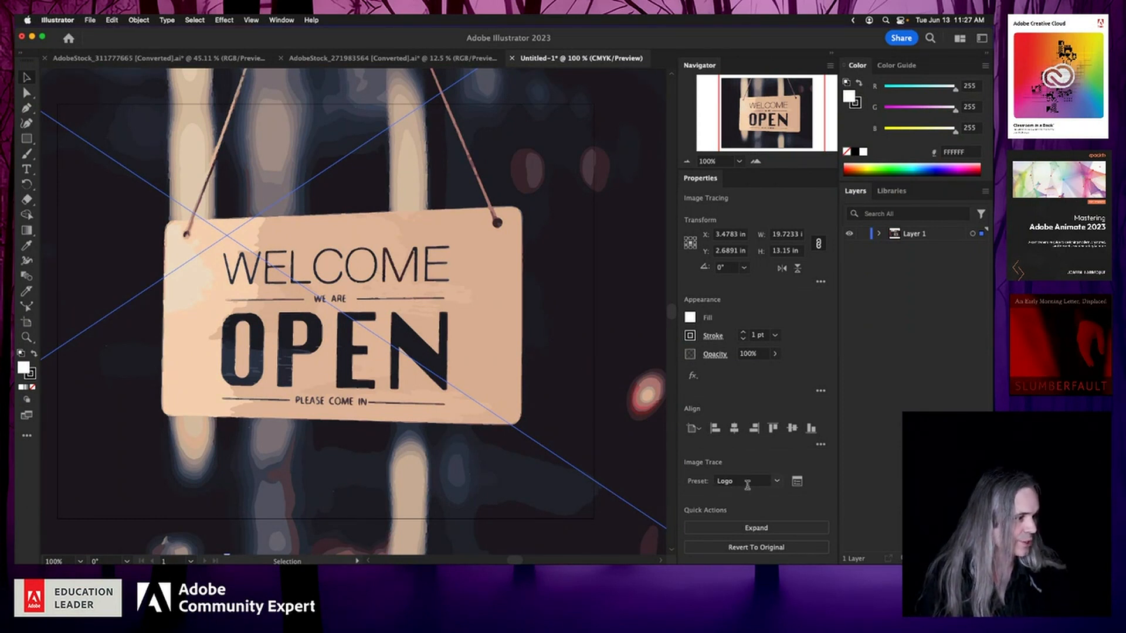
# Step: Open the Image Trace panel, reposition it, and expand its Advanced and Info sections
pyautogui.click(797, 486)
pyautogui.moveTo(281, 270)
pyautogui.mouseDown()
pyautogui.moveTo(447, 121)
pyautogui.moveTo(540, 107)
pyautogui.mouseUp()
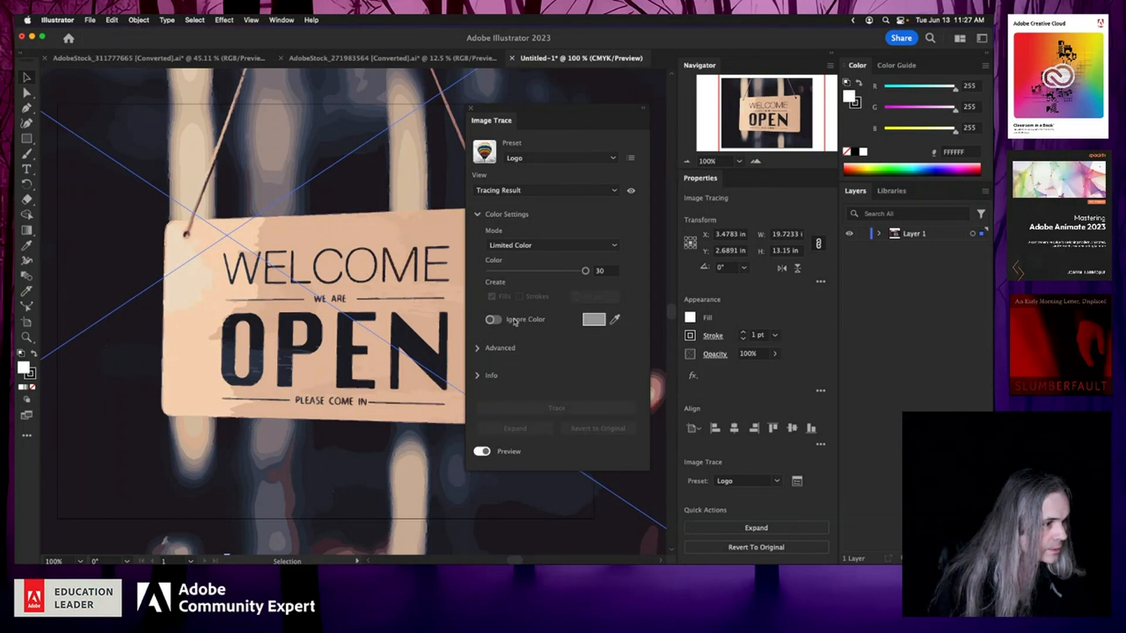
pyautogui.click(478, 351)
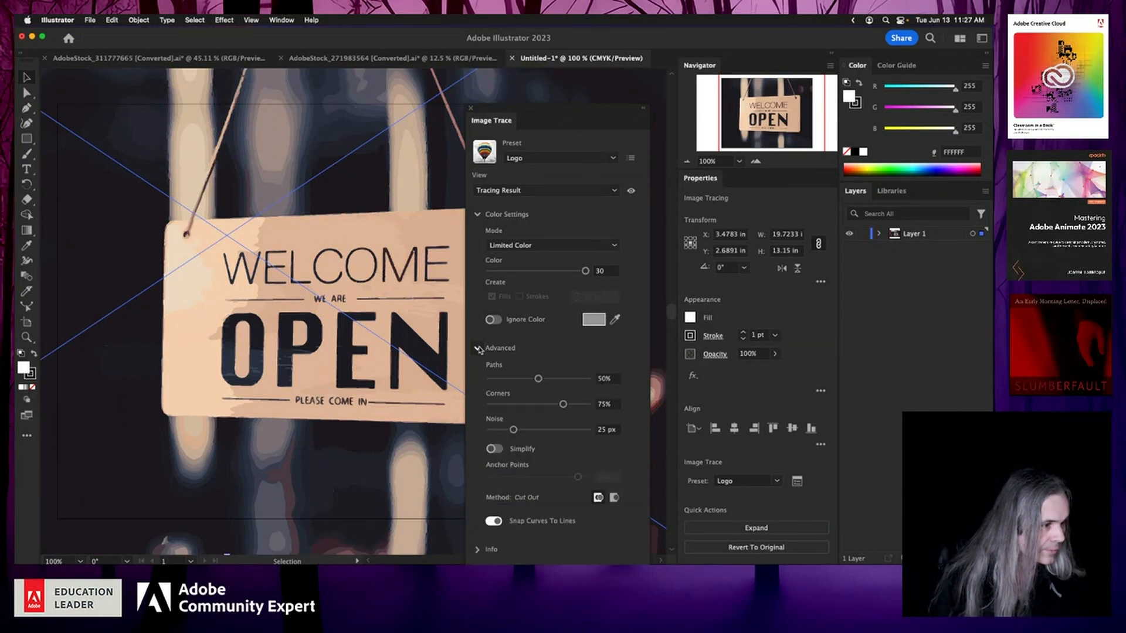
pyautogui.click(477, 550)
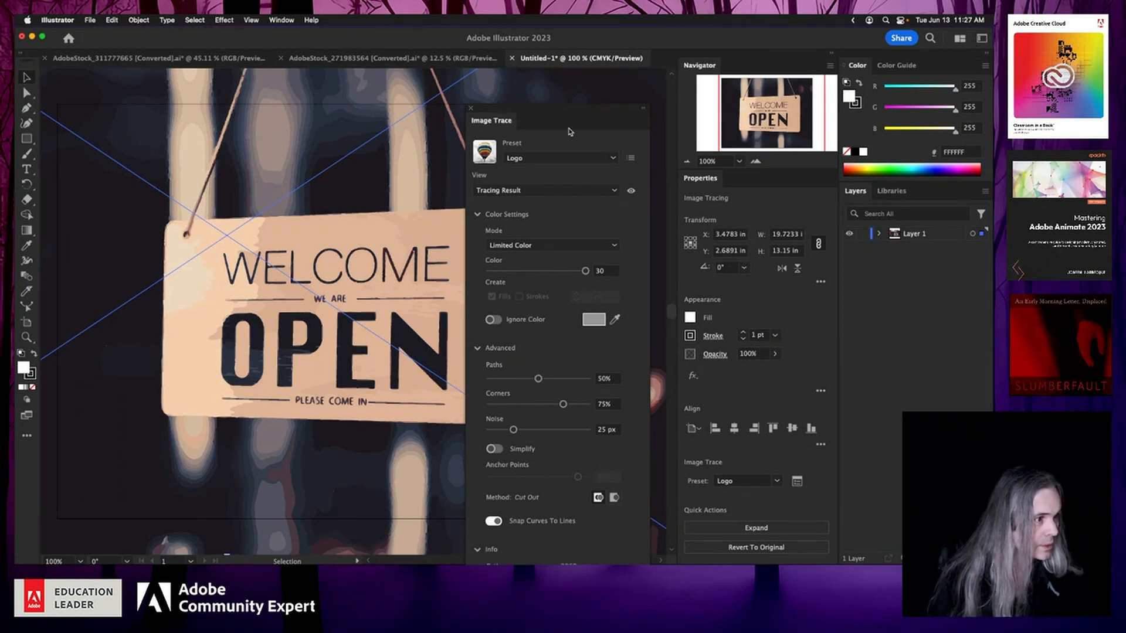
pyautogui.moveTo(566, 112)
pyautogui.mouseDown()
pyautogui.moveTo(448, 34)
pyautogui.moveTo(472, 32)
pyautogui.moveTo(532, 66)
pyautogui.mouseUp()
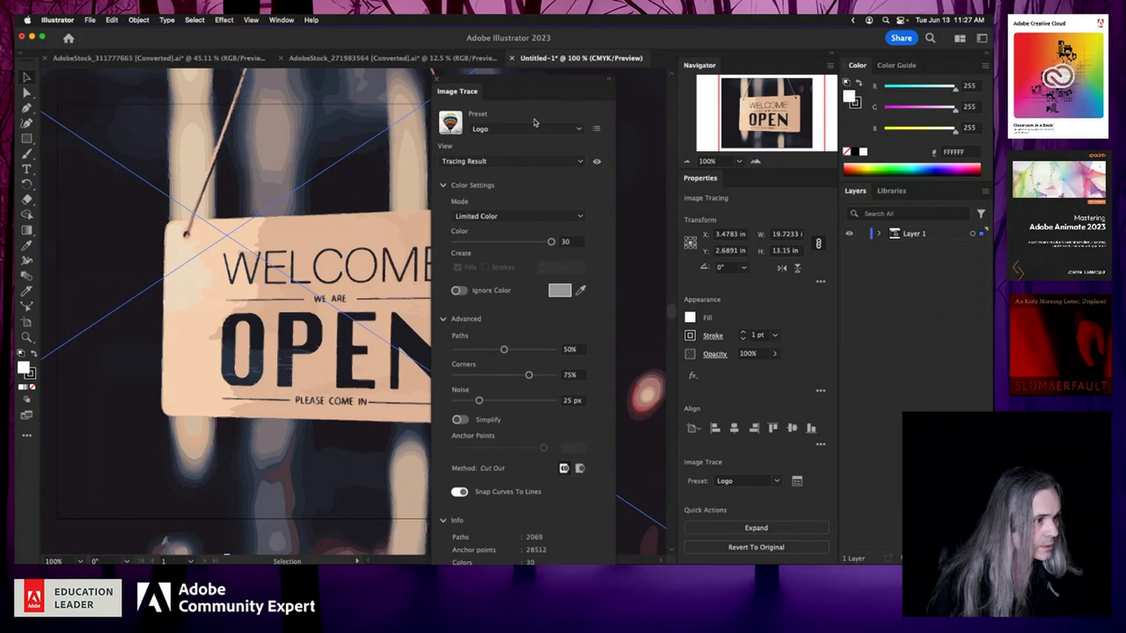
# Step: Change the trace preset to Sketch
pyautogui.click(576, 130)
pyautogui.moveTo(576, 191)
pyautogui.mouseDown()
pyautogui.moveTo(567, 265)
pyautogui.moveTo(588, 112)
pyautogui.mouseUp()
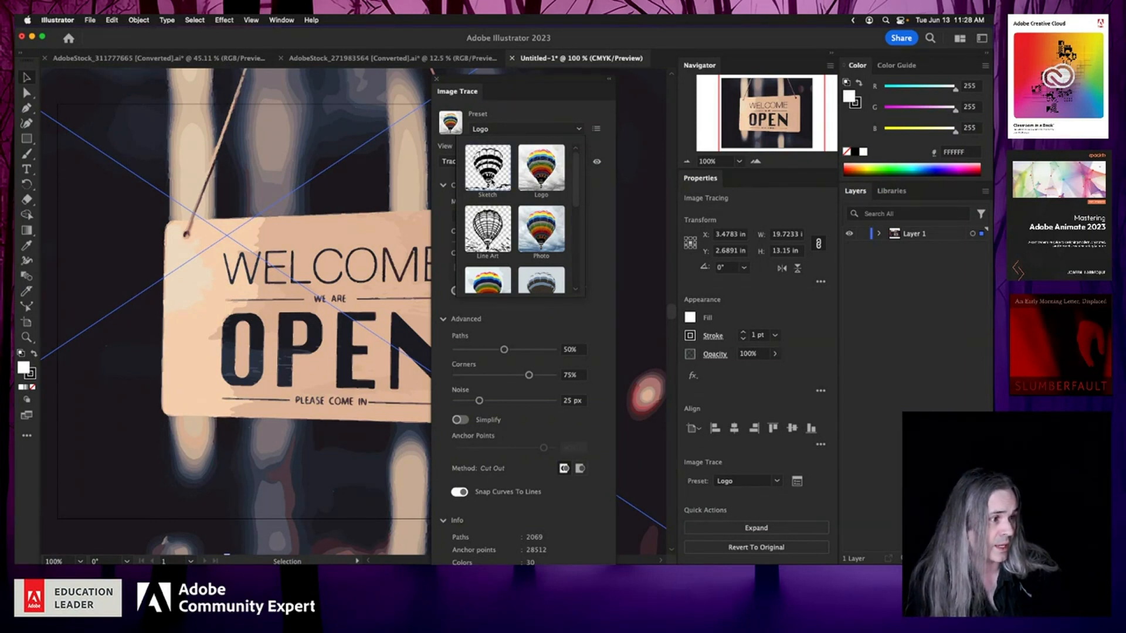
pyautogui.click(491, 182)
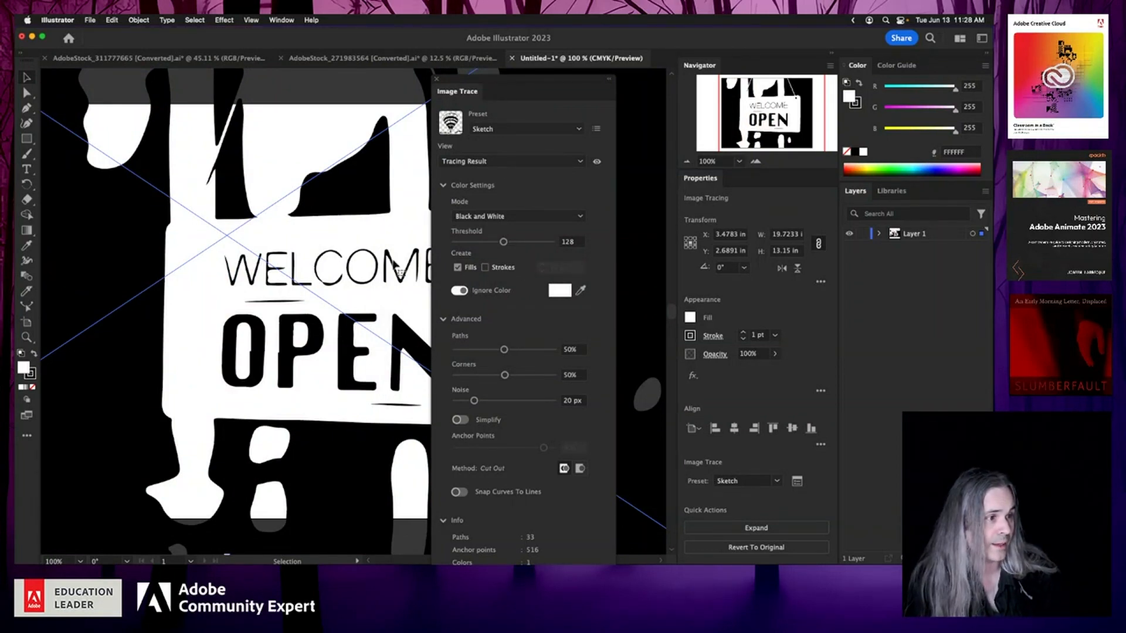
# Step: Move the Image Trace panel, browse the trace presets, and switch the preset to Photo
pyautogui.moveTo(517, 80)
pyautogui.mouseDown()
pyautogui.moveTo(622, 86)
pyautogui.moveTo(612, 87)
pyautogui.mouseUp()
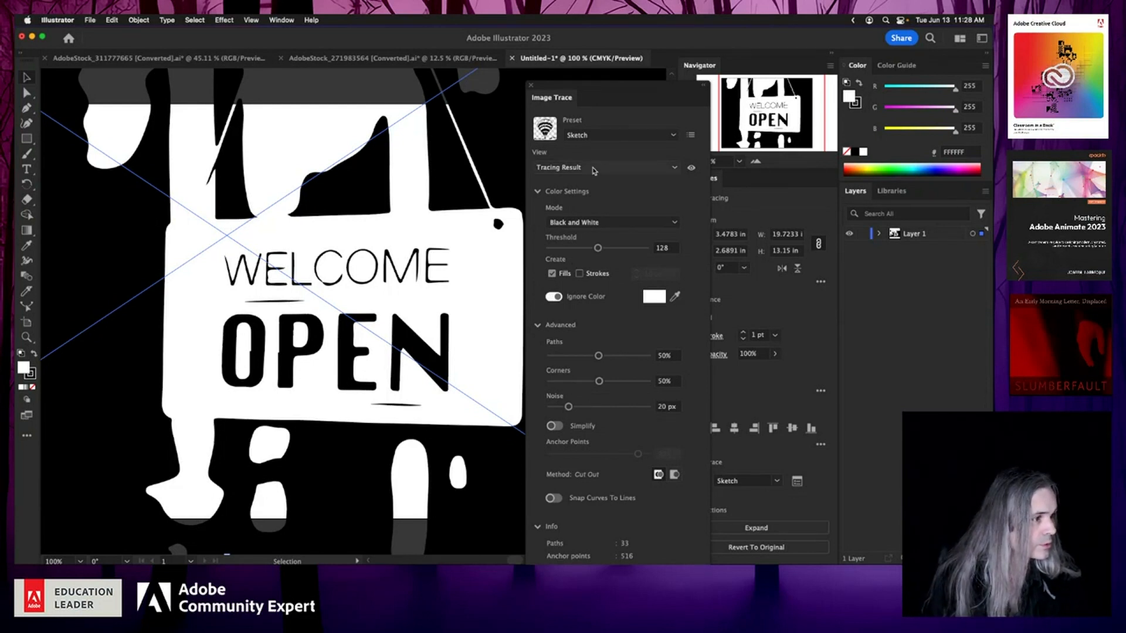
pyautogui.click(673, 135)
pyautogui.click(673, 134)
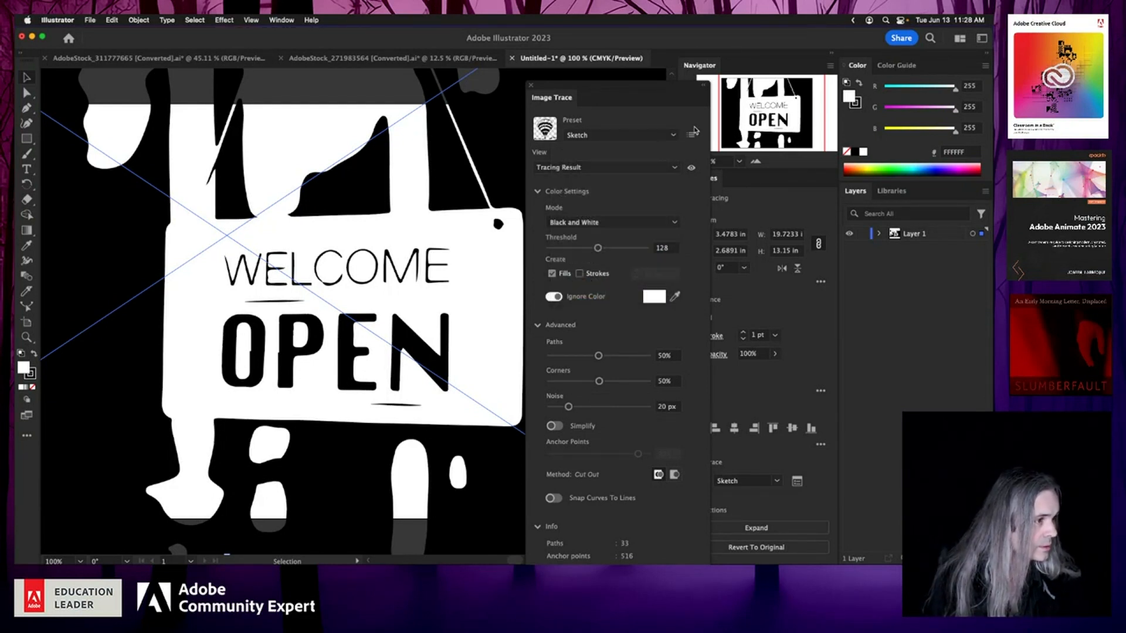
pyautogui.click(690, 135)
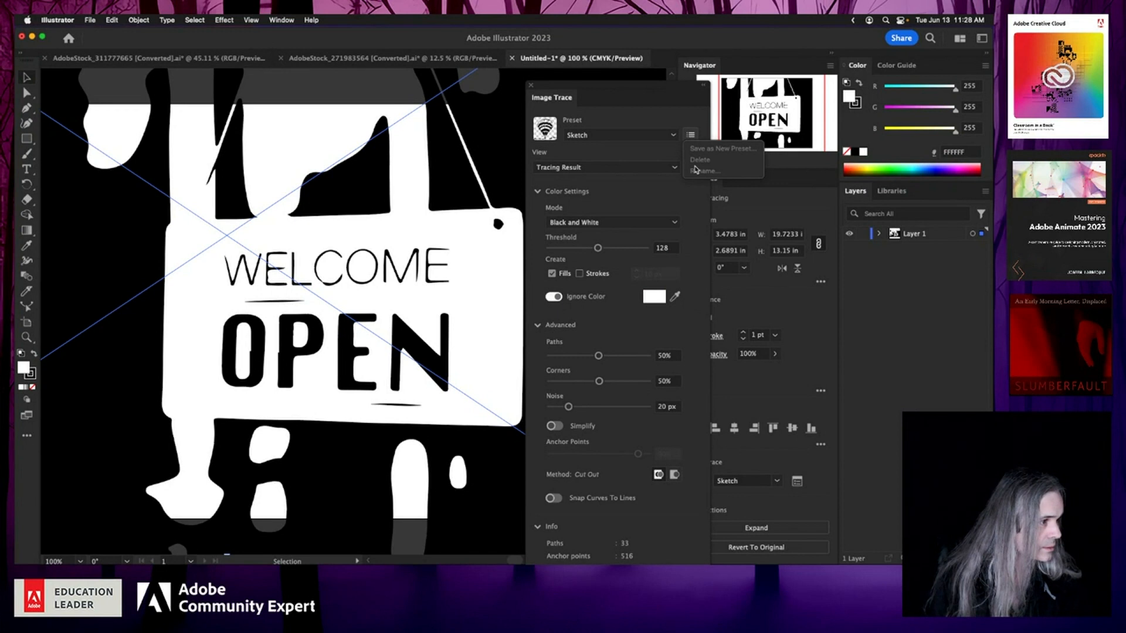
pyautogui.click(674, 135)
pyautogui.click(675, 137)
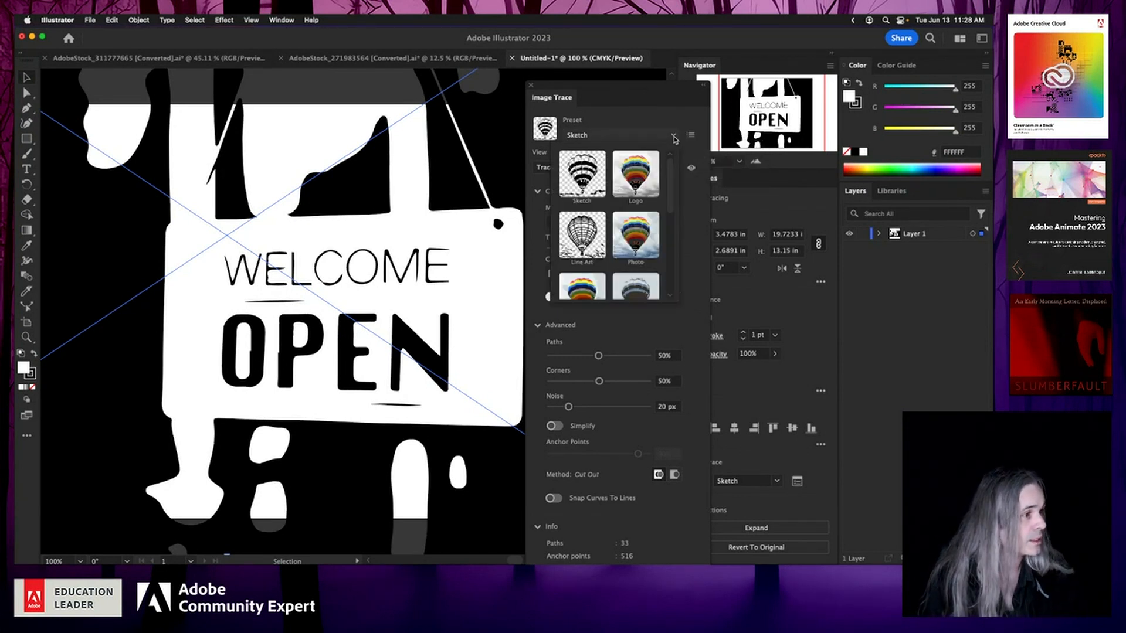
pyautogui.scroll(-5, 604, 252)
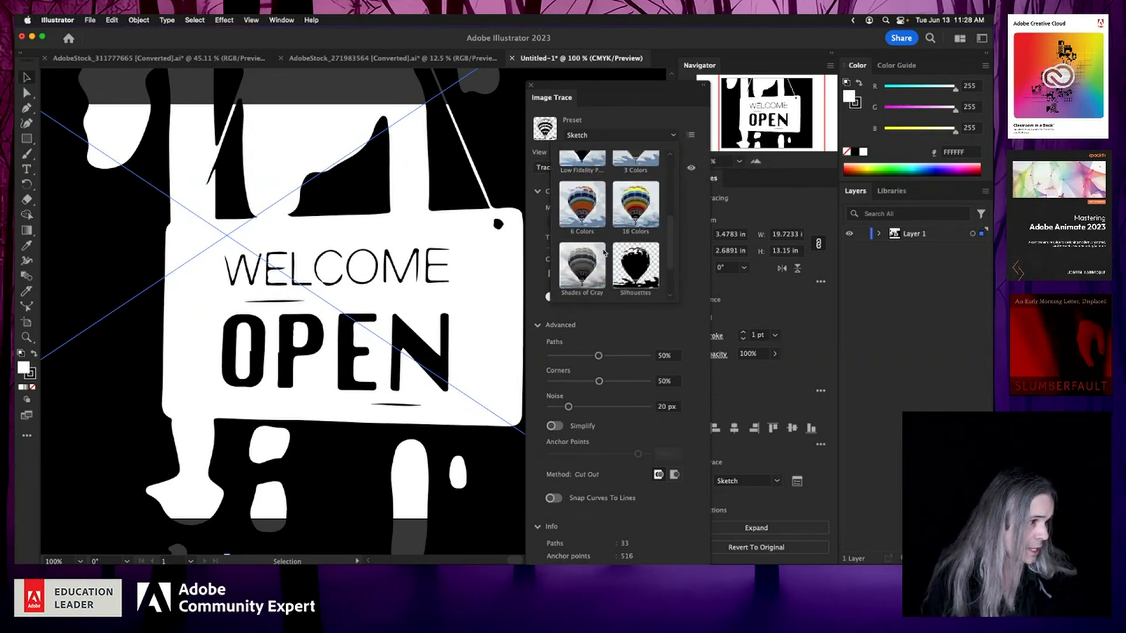
pyautogui.scroll(-2, 604, 253)
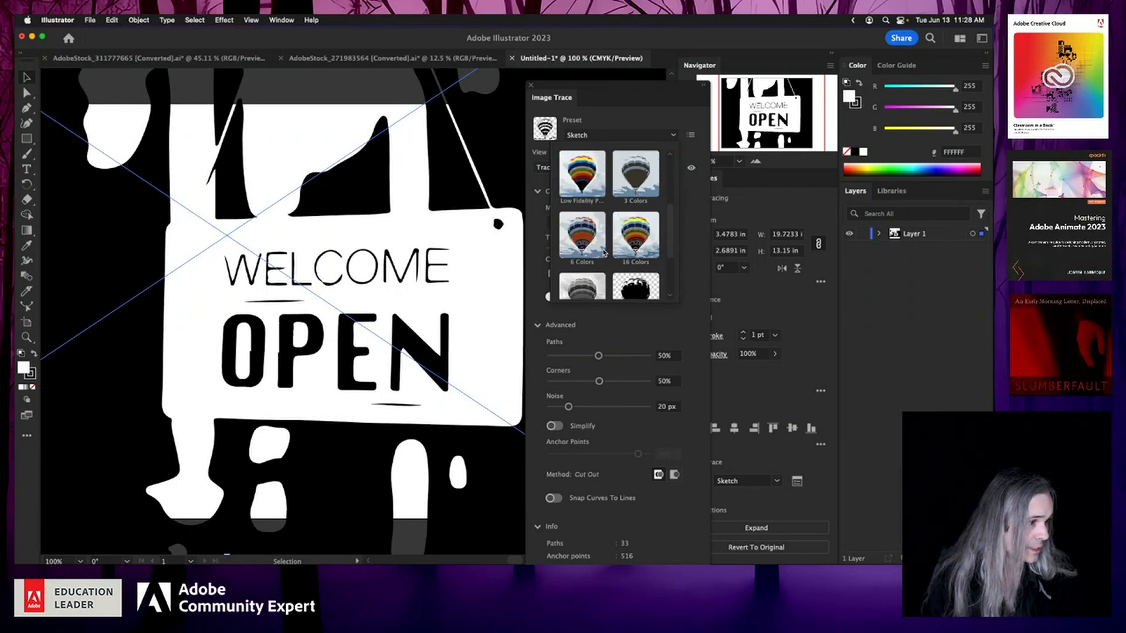
pyautogui.scroll(2, 633, 235)
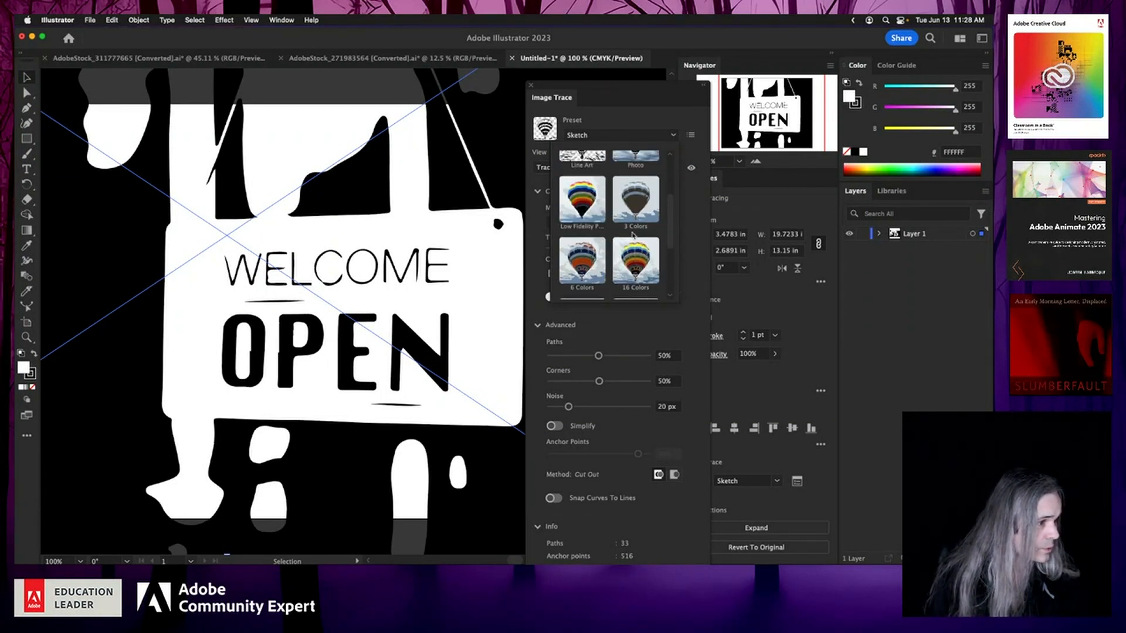
pyautogui.scroll(2, 634, 236)
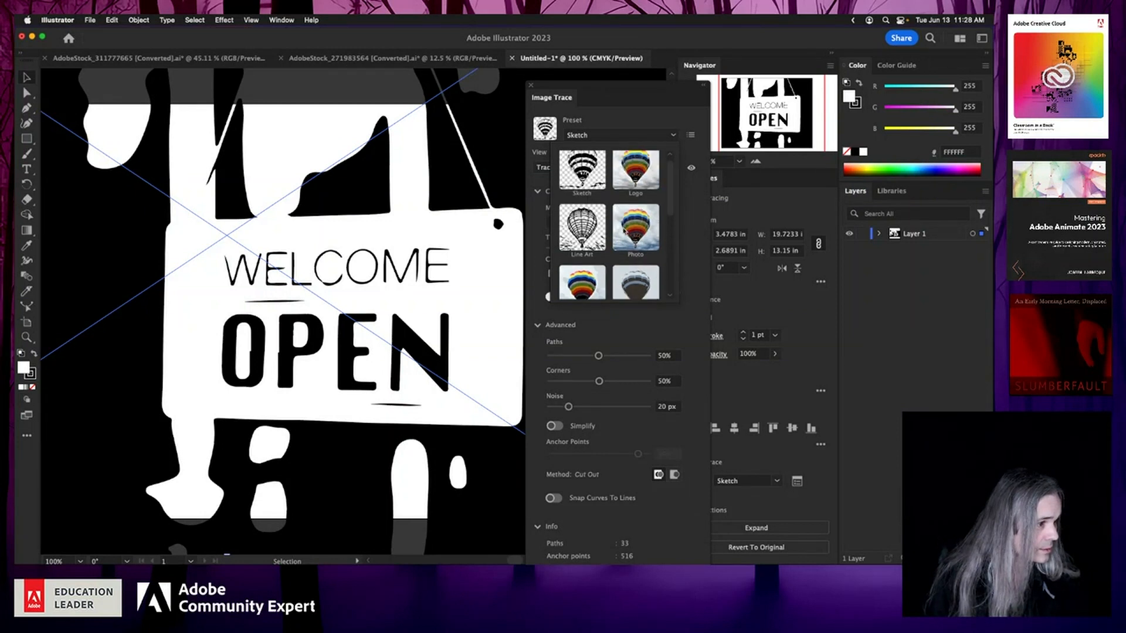
pyautogui.click(634, 229)
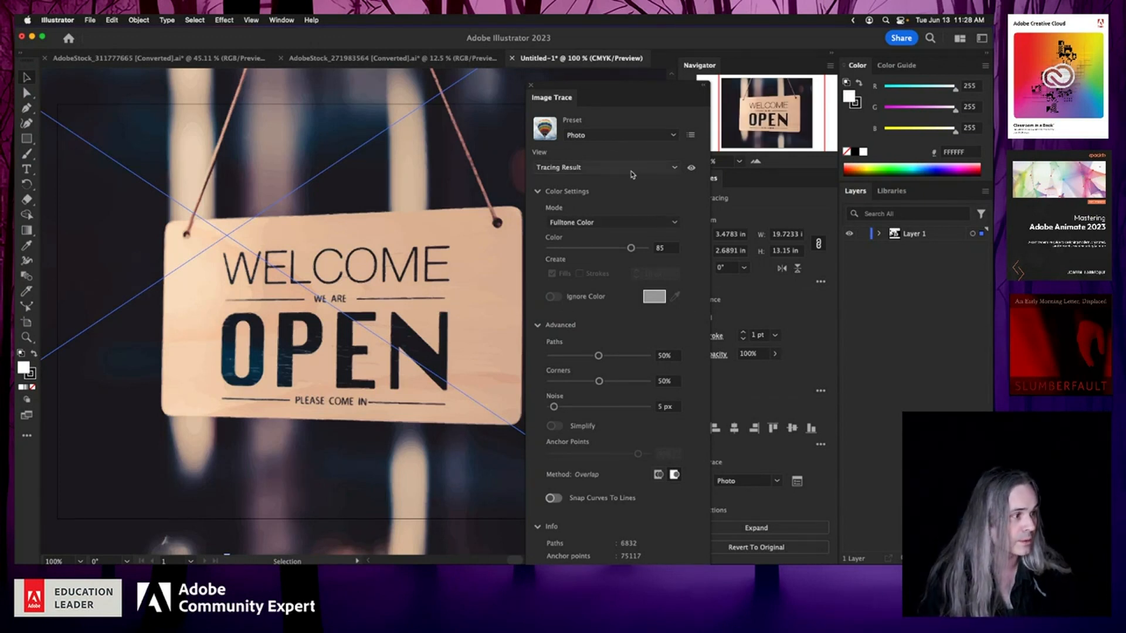
# Step: Show Layer 1's contents, collapse the Advanced and Info sections, and close the Image Trace panel
pyautogui.click(880, 235)
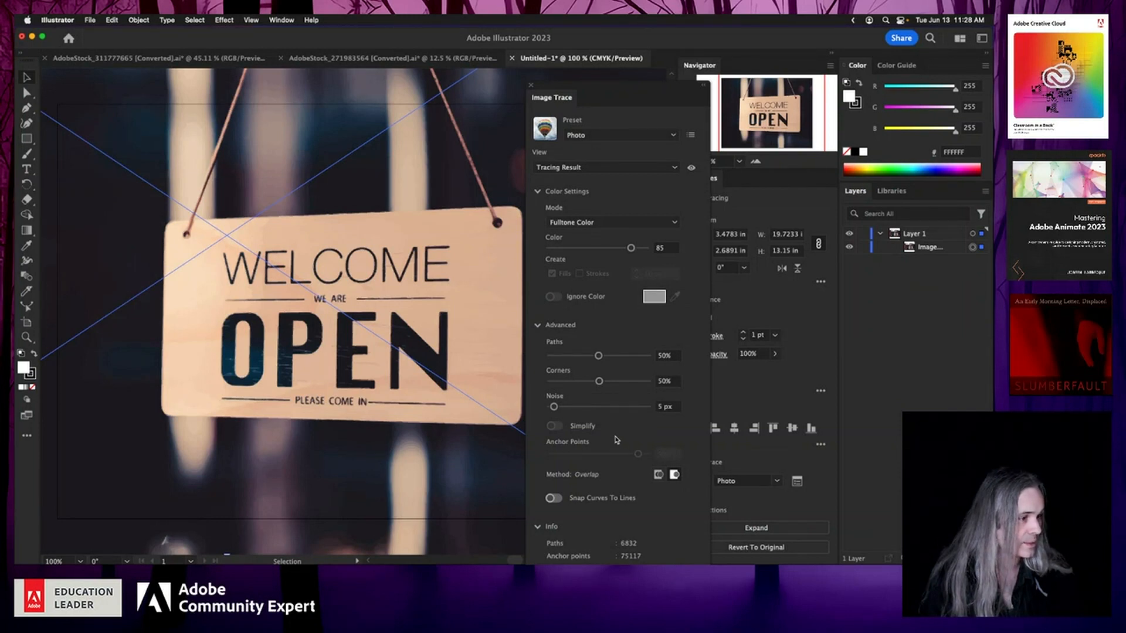
pyautogui.click(537, 325)
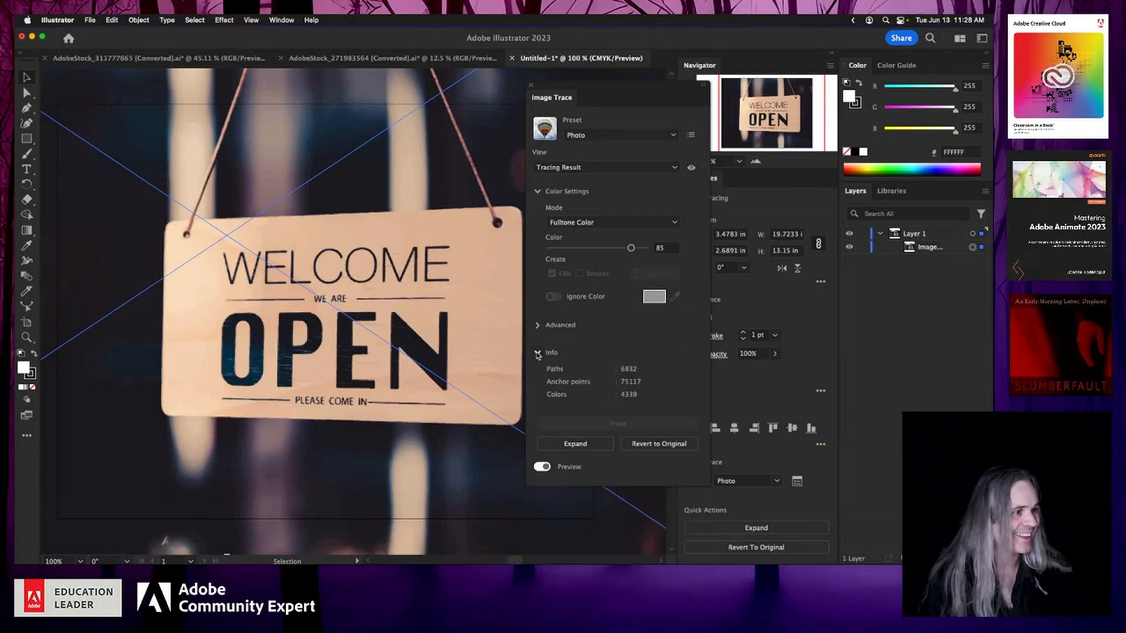
pyautogui.click(536, 352)
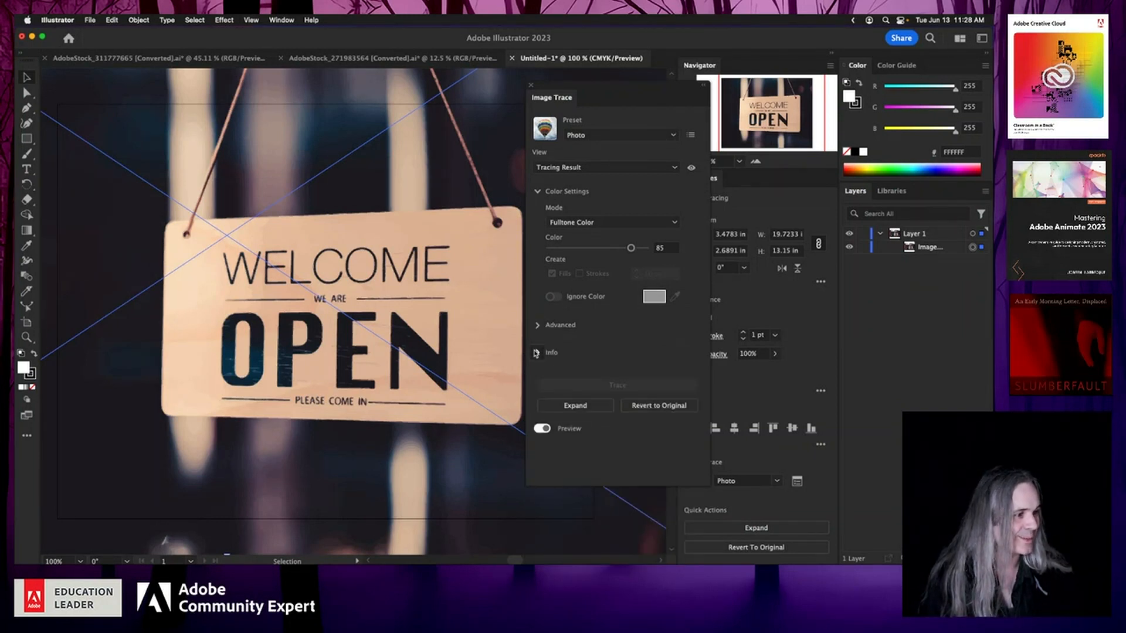
pyautogui.click(532, 88)
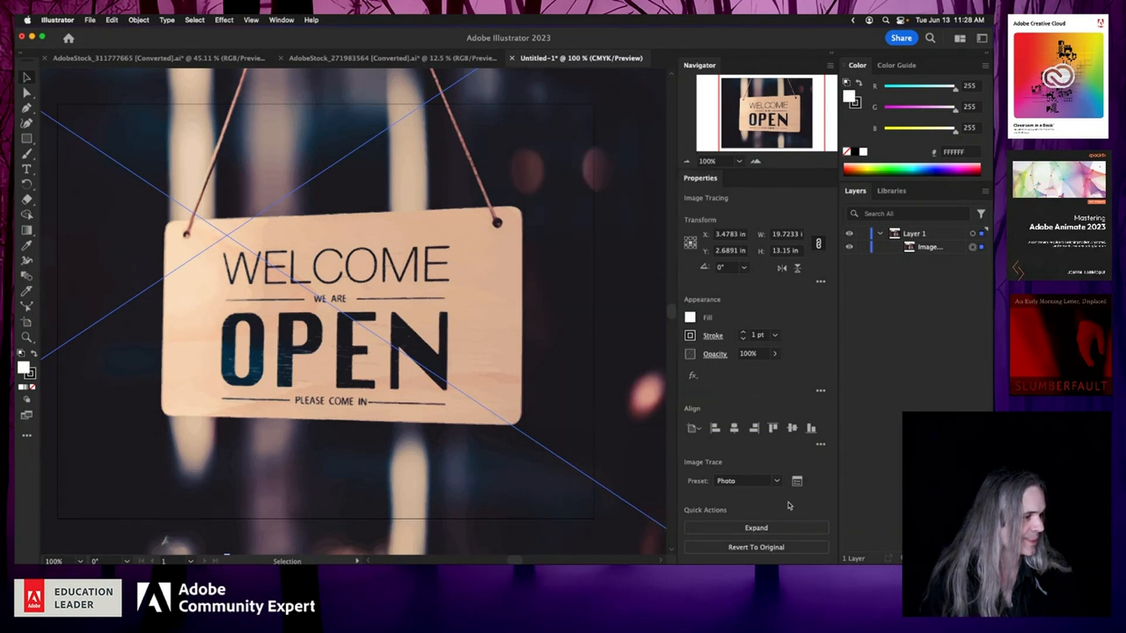
# Step: Expand the traced photo into paths and open its group in Layers, switching to the Direct Selection tool
pyautogui.click(756, 528)
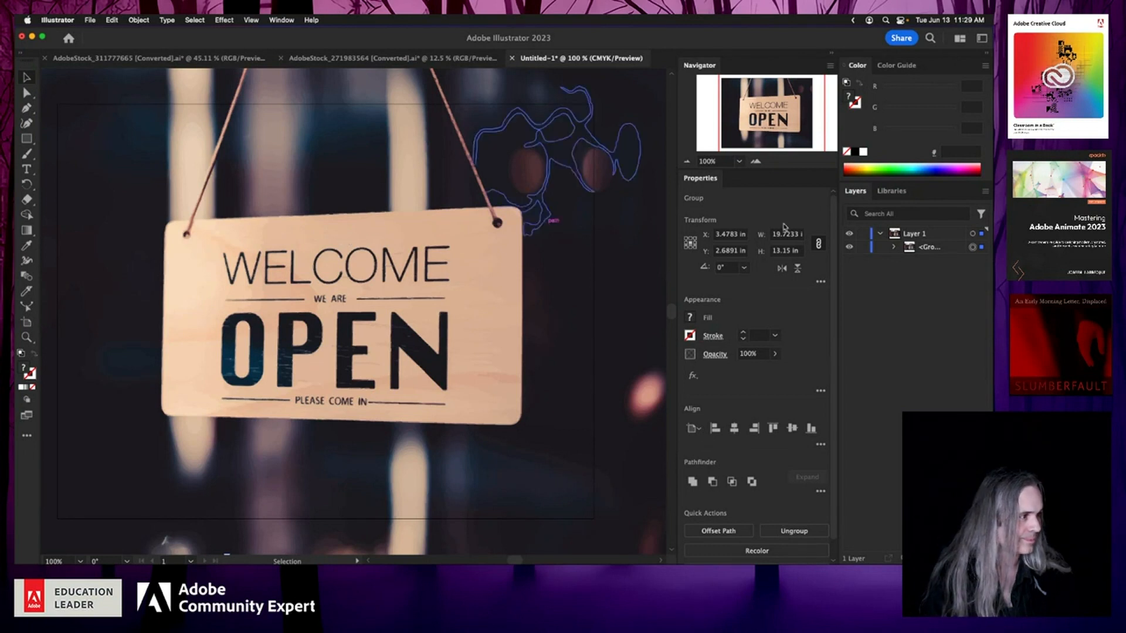
pyautogui.click(896, 249)
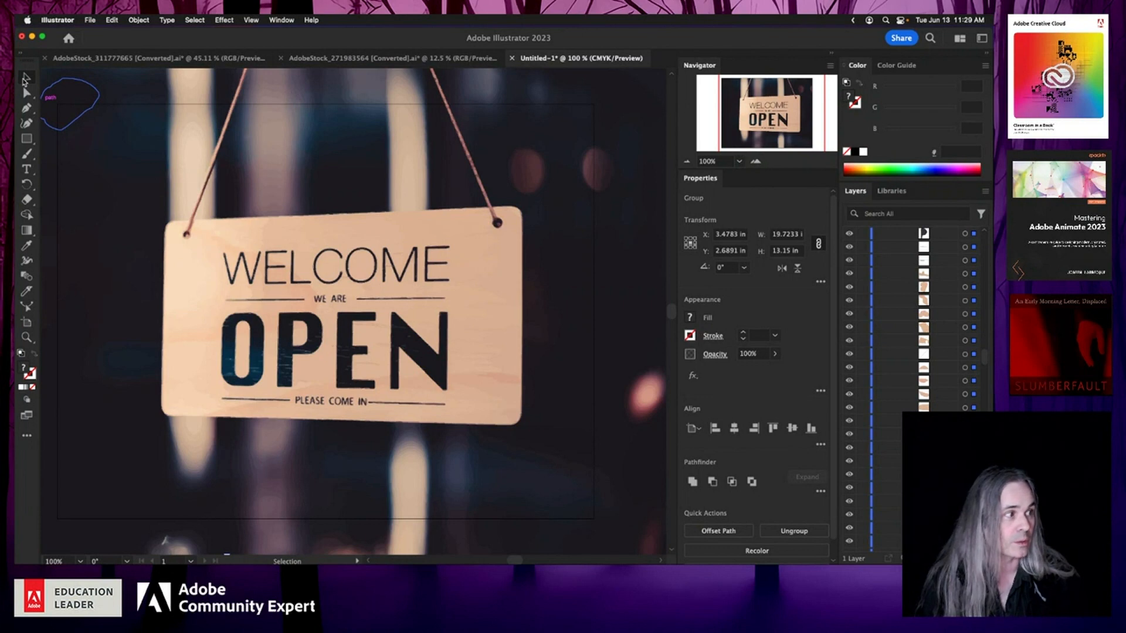
pyautogui.click(27, 93)
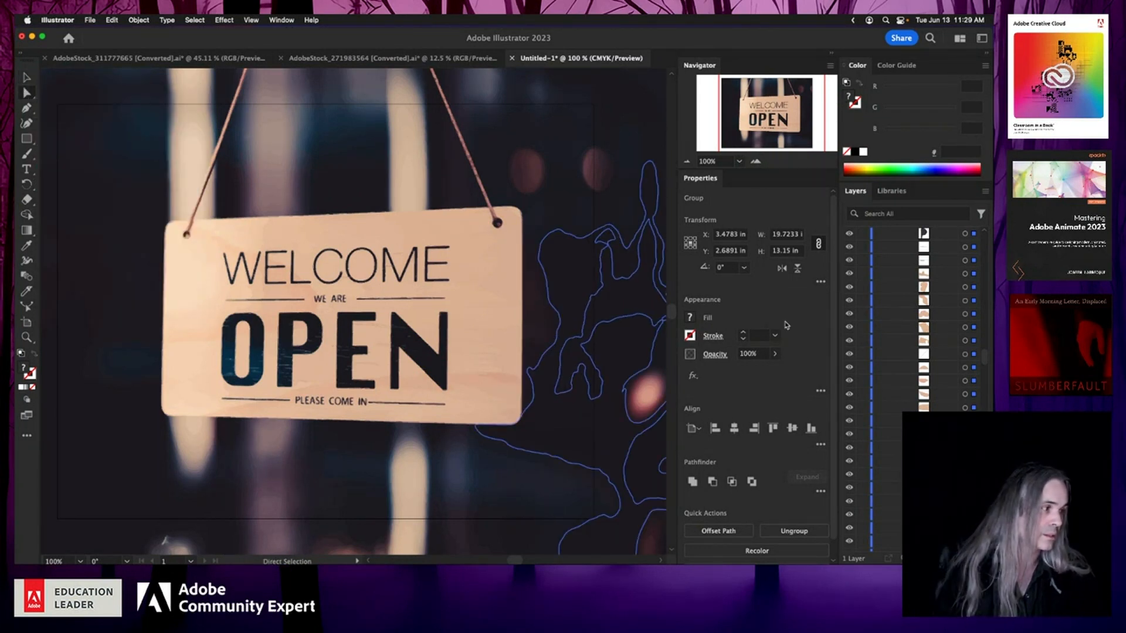
pyautogui.scroll(10, 949, 329)
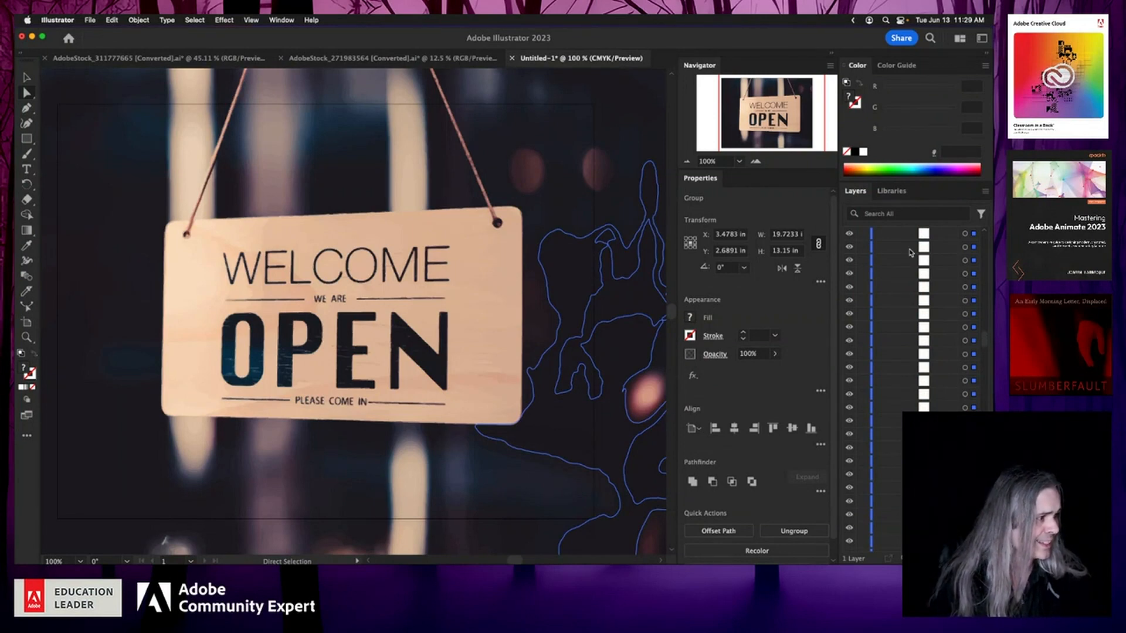
# Step: Target Layer 1 and try dragging part of the traced artwork, then undo the move
pyautogui.moveTo(986, 338); pyautogui.dragTo(989, 230)
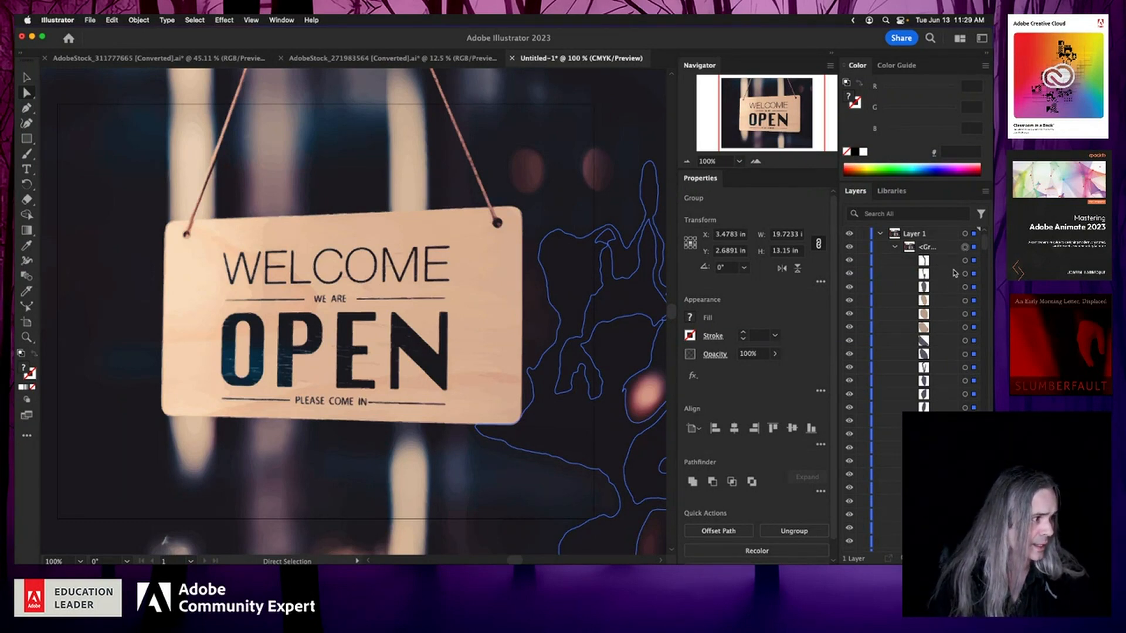
pyautogui.click(965, 235)
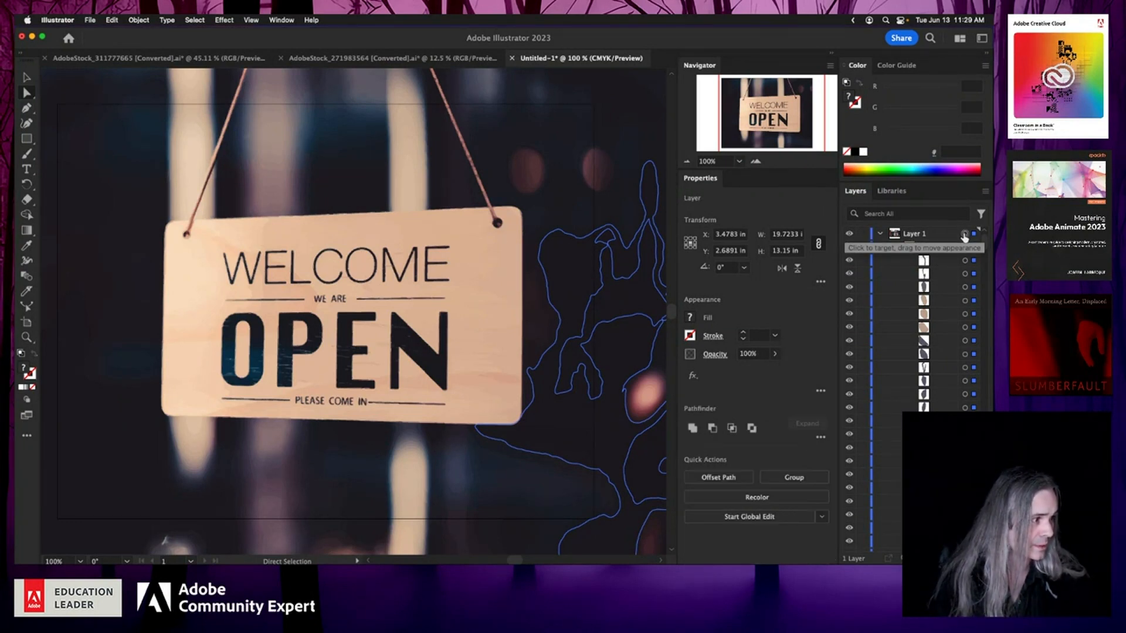
pyautogui.moveTo(445, 288); pyautogui.dragTo(484, 314)
pyautogui.press('super+z')
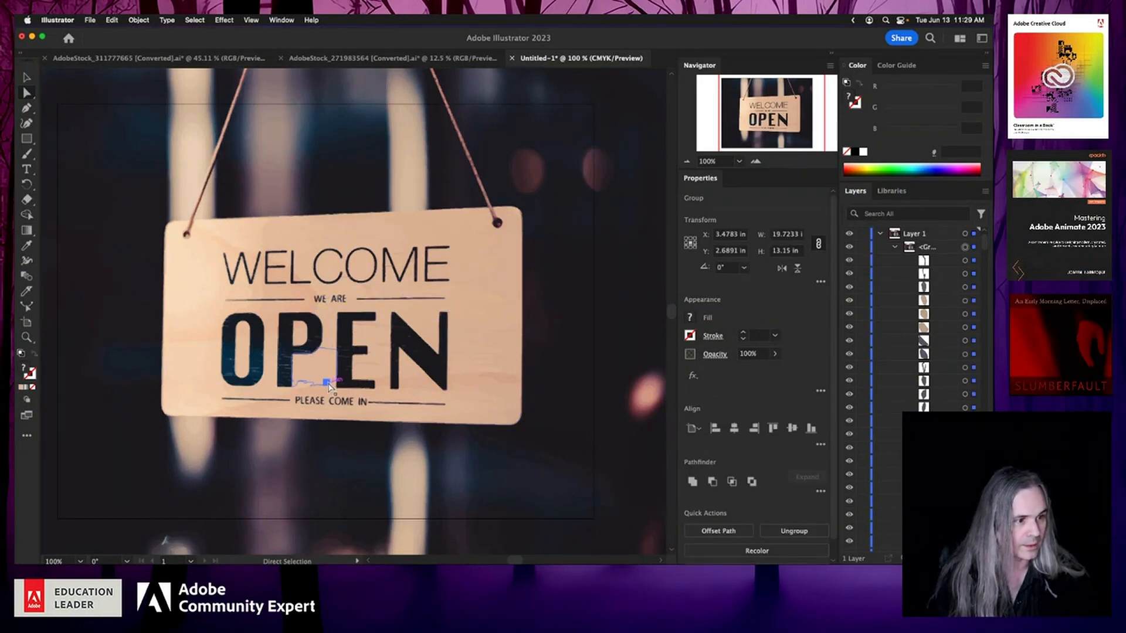
# Step: Ungroup the expanded traced sign photo
pyautogui.keyDown('alt'); pyautogui.scroll(-5, 330, 387); pyautogui.keyUp('alt')
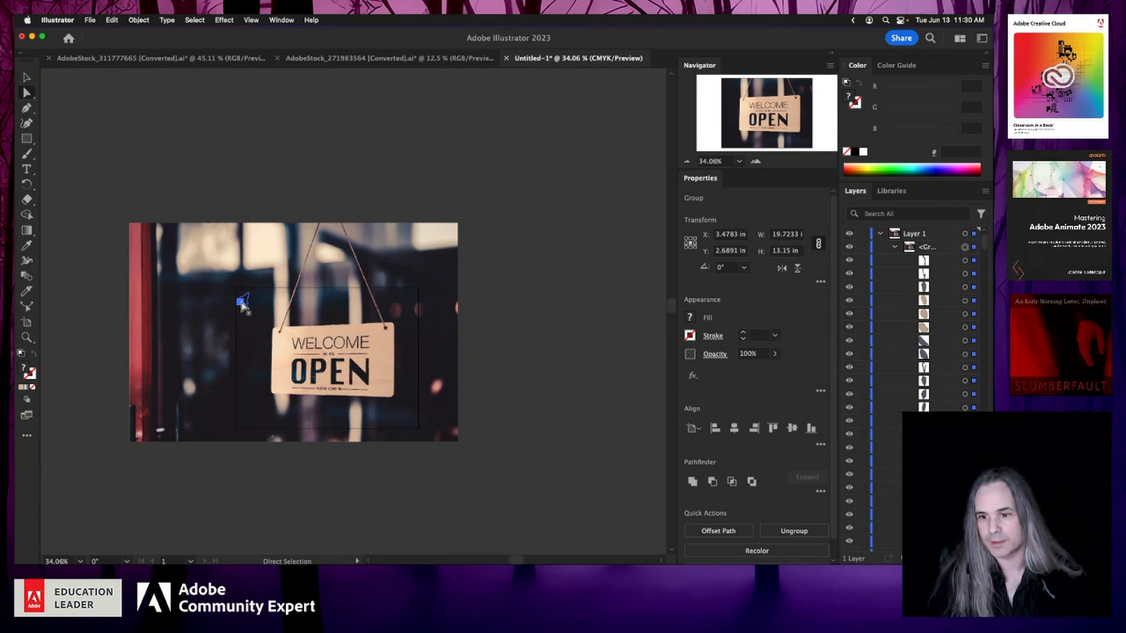
pyautogui.keyDown('alt'); pyautogui.scroll(10, 242, 303); pyautogui.keyUp('alt')
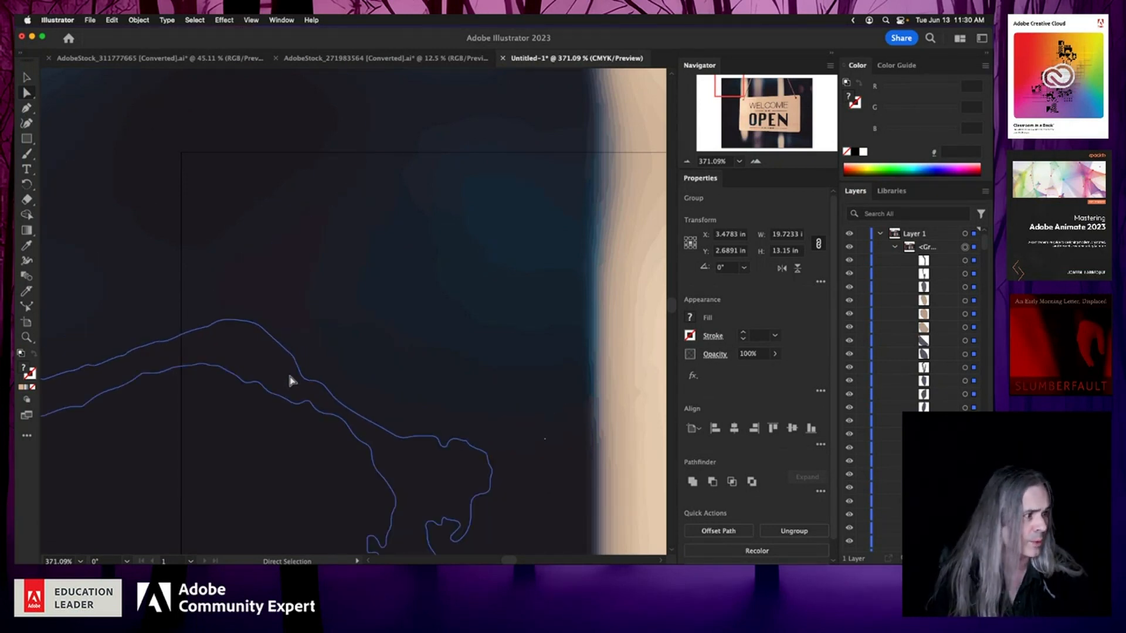
pyautogui.scroll(-5, 288, 371)
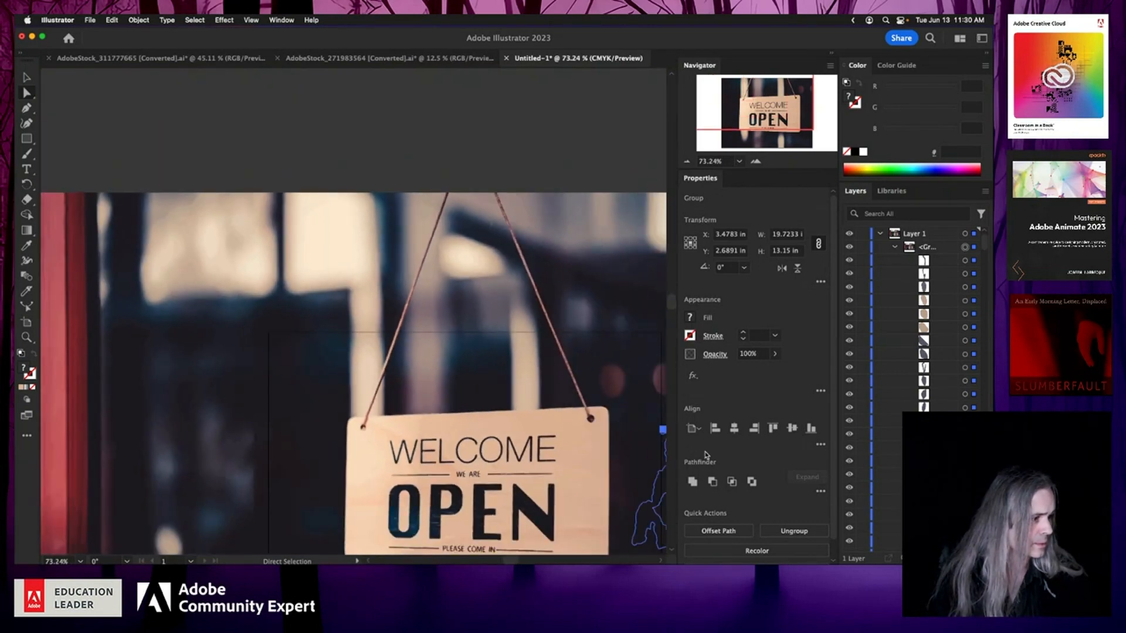
pyautogui.scroll(-1, 766, 469)
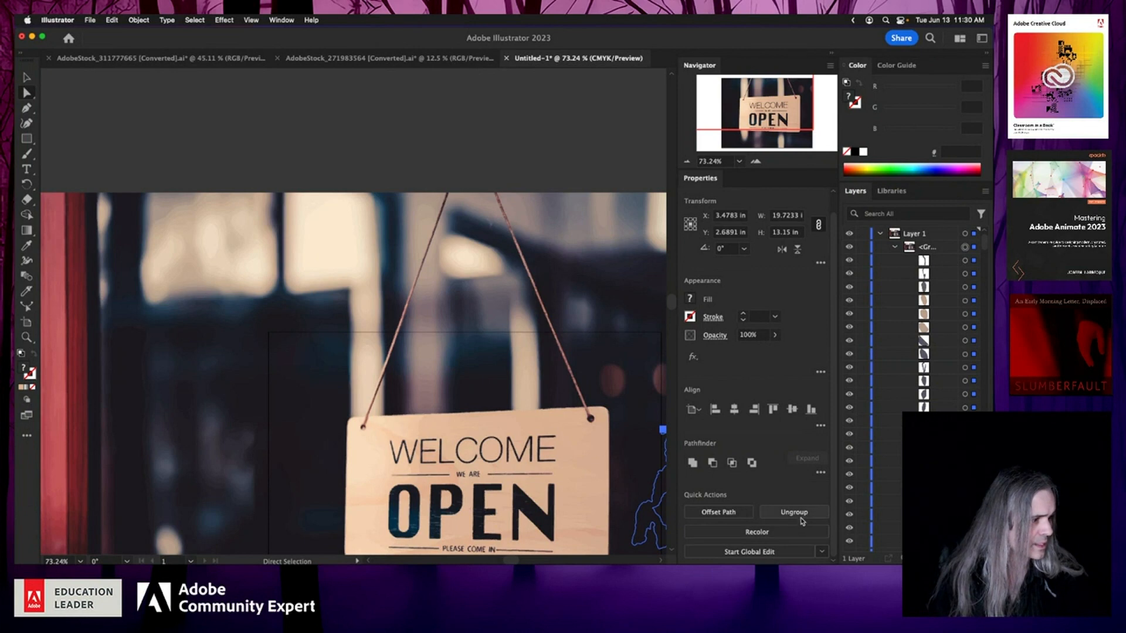
pyautogui.click(803, 516)
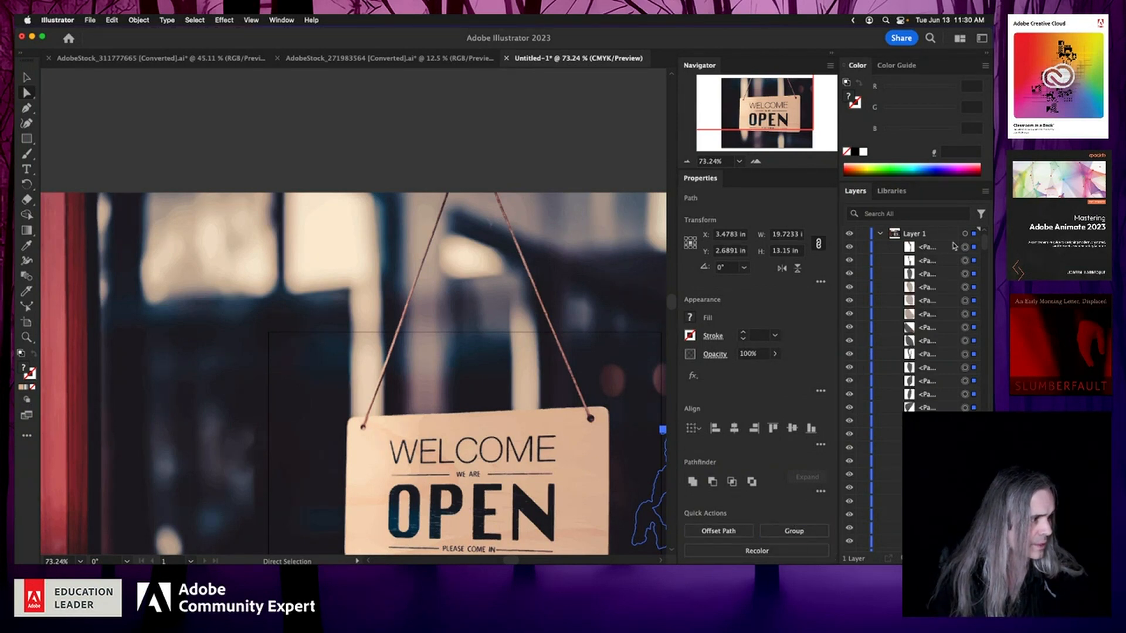
# Step: Select all the artwork on the artboard with the Selection tool and delete it
pyautogui.click(965, 234)
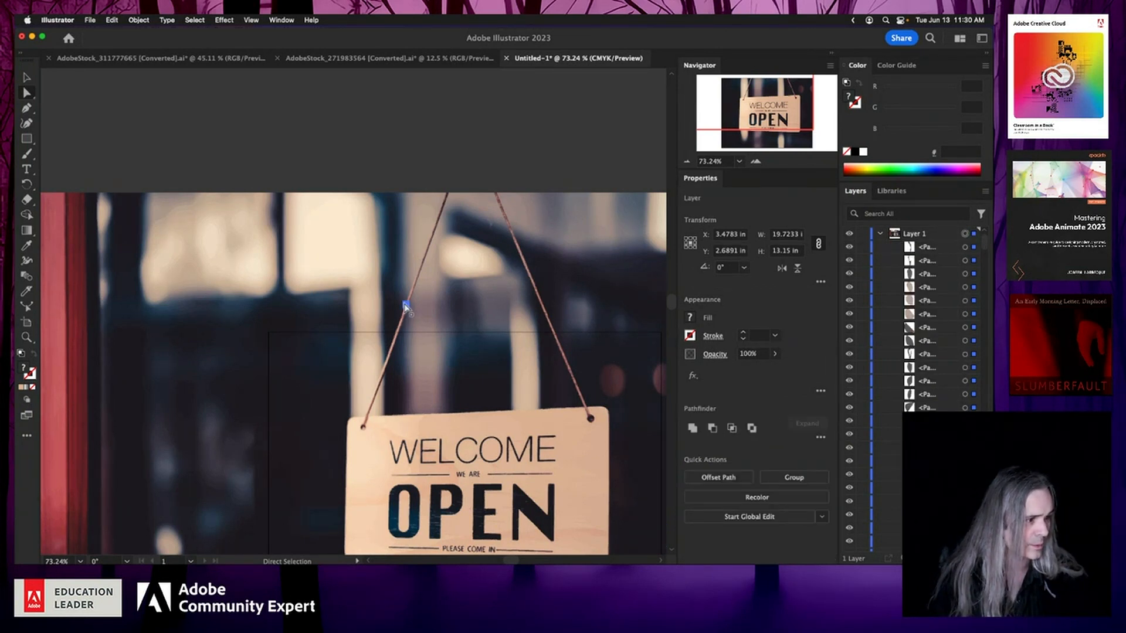
pyautogui.hscroll(4, 405, 306)
pyautogui.scroll(-2, 405, 307)
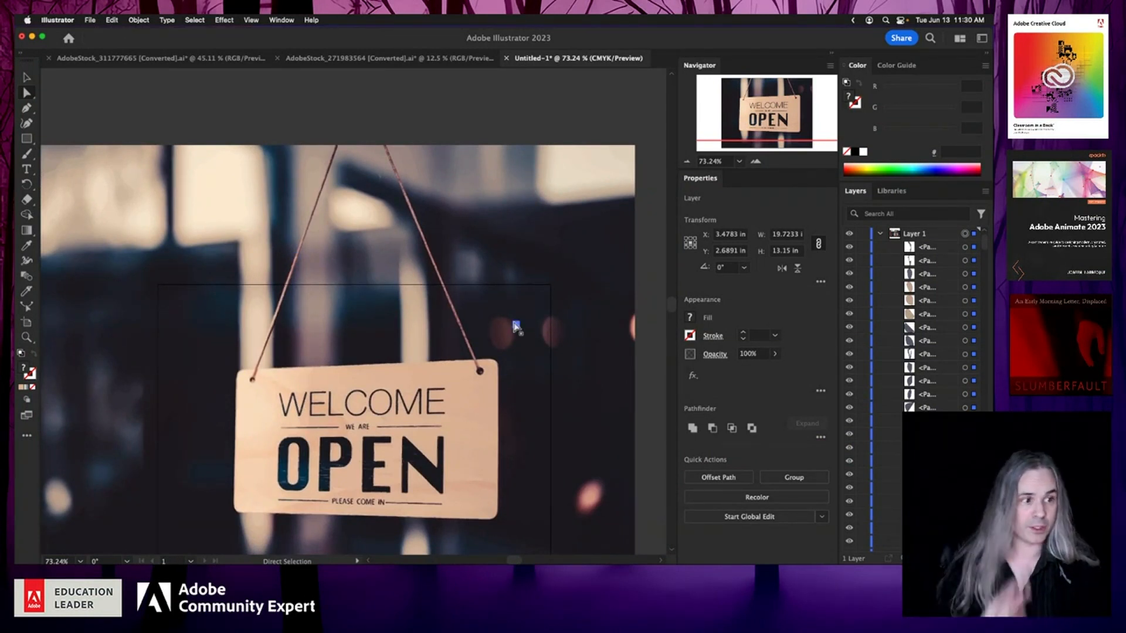
pyautogui.click(399, 95)
pyautogui.press('v')
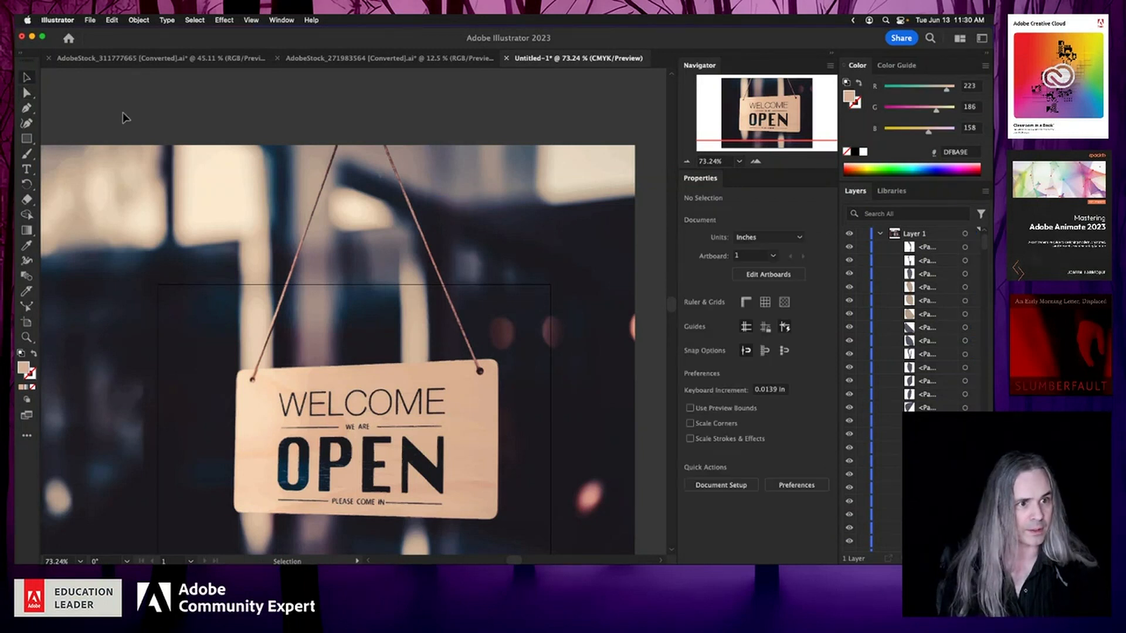
pyautogui.press('super+a')
pyautogui.press('Delete')
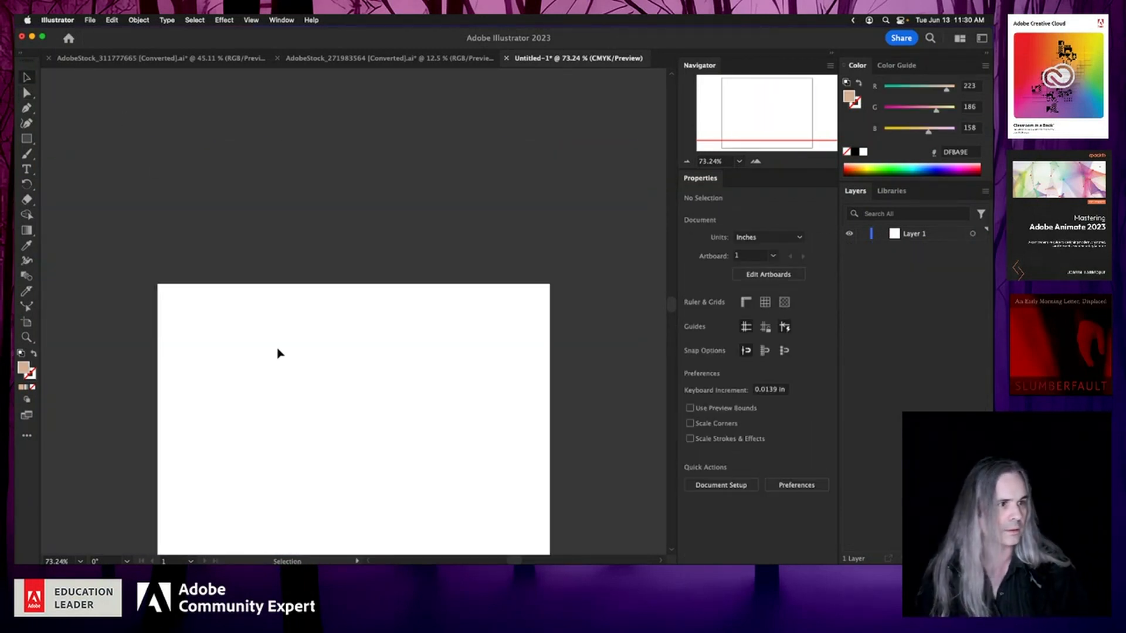
# Step: Bring in the Rainy Day umbrella illustration from Finder and place it on the artboard
pyautogui.scroll(-4, 277, 349)
pyautogui.scroll(5, 278, 349)
pyautogui.scroll(-2, 277, 349)
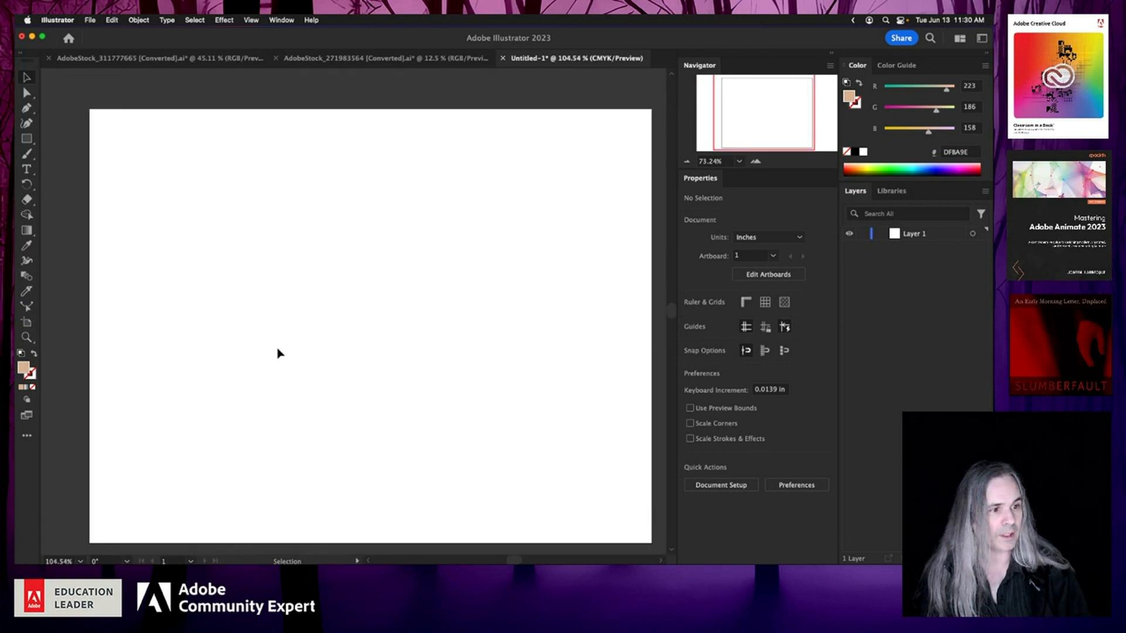
pyautogui.scroll(3, 279, 352)
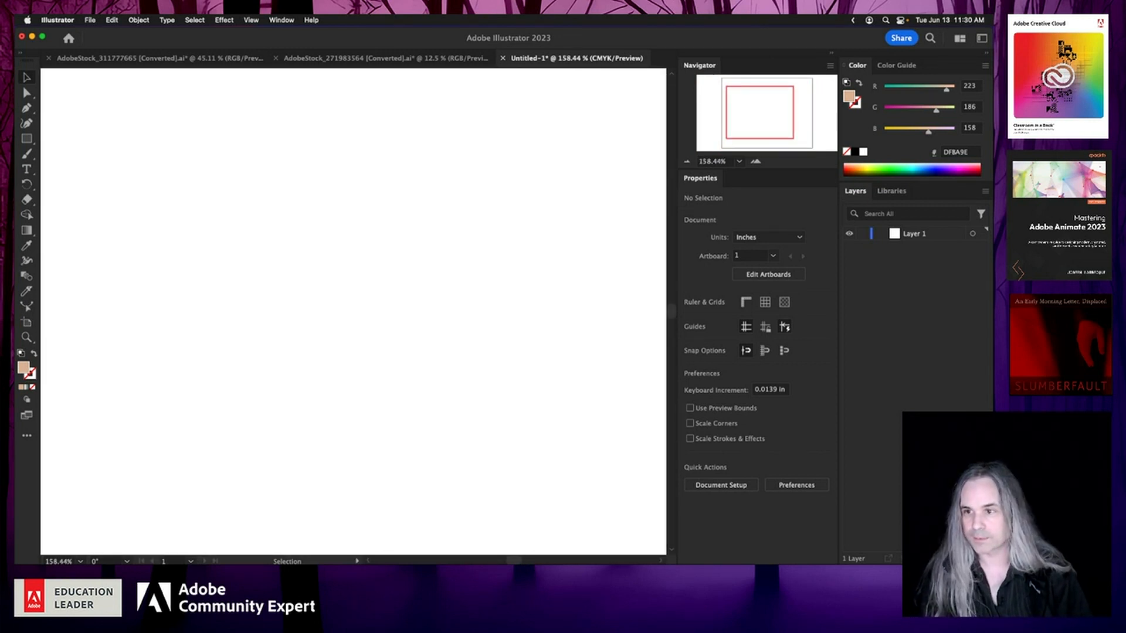
pyautogui.press('super+Tab')
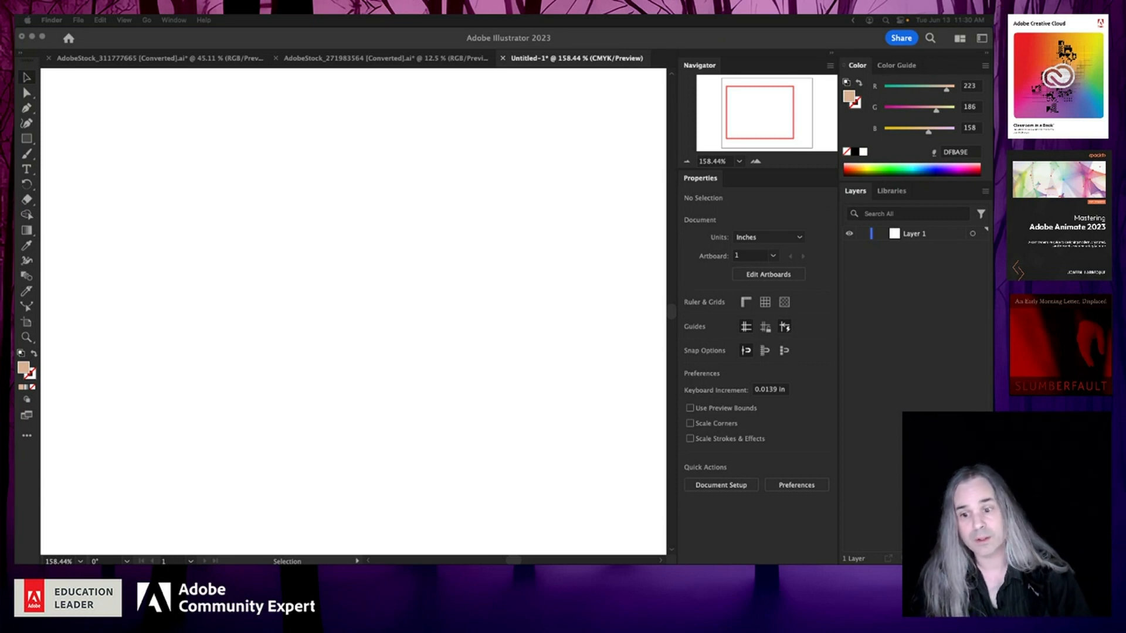
pyautogui.moveTo(378, 288); pyautogui.dragTo(379, 288)
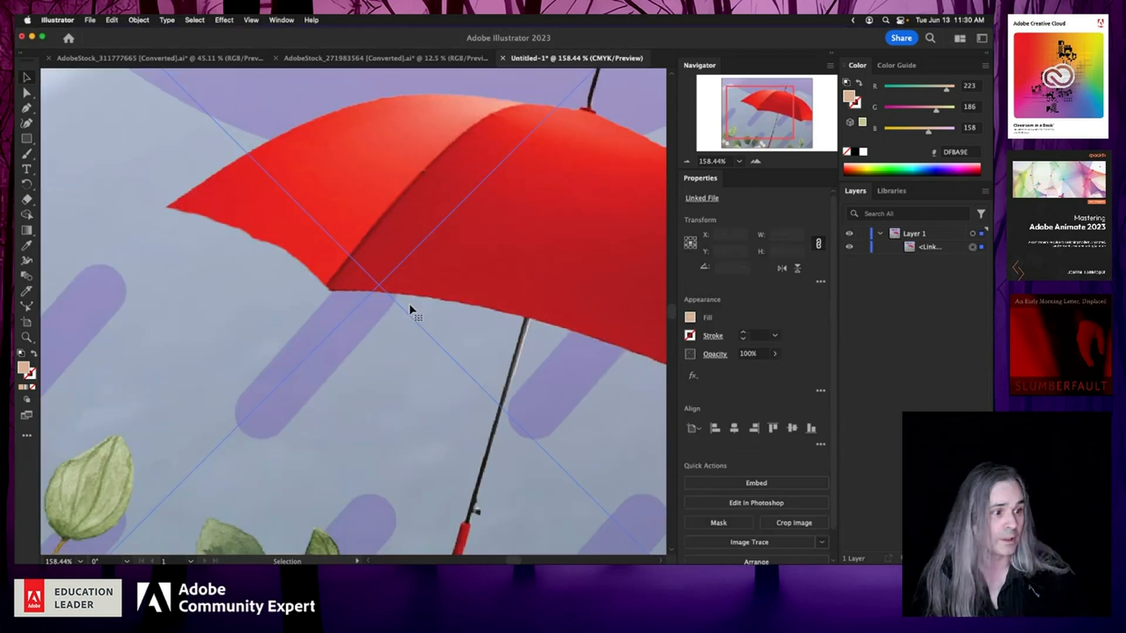
# Step: Select the placed umbrella image and apply Image Trace with the Logo preset
pyautogui.click(688, 163)
pyautogui.click(687, 162)
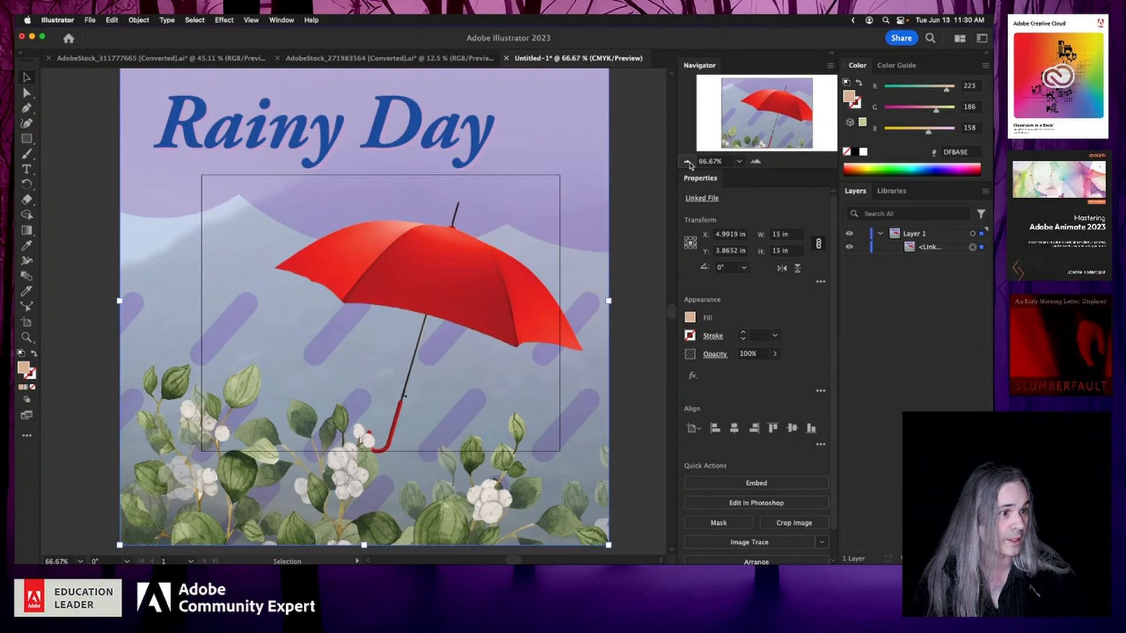
pyautogui.click(628, 302)
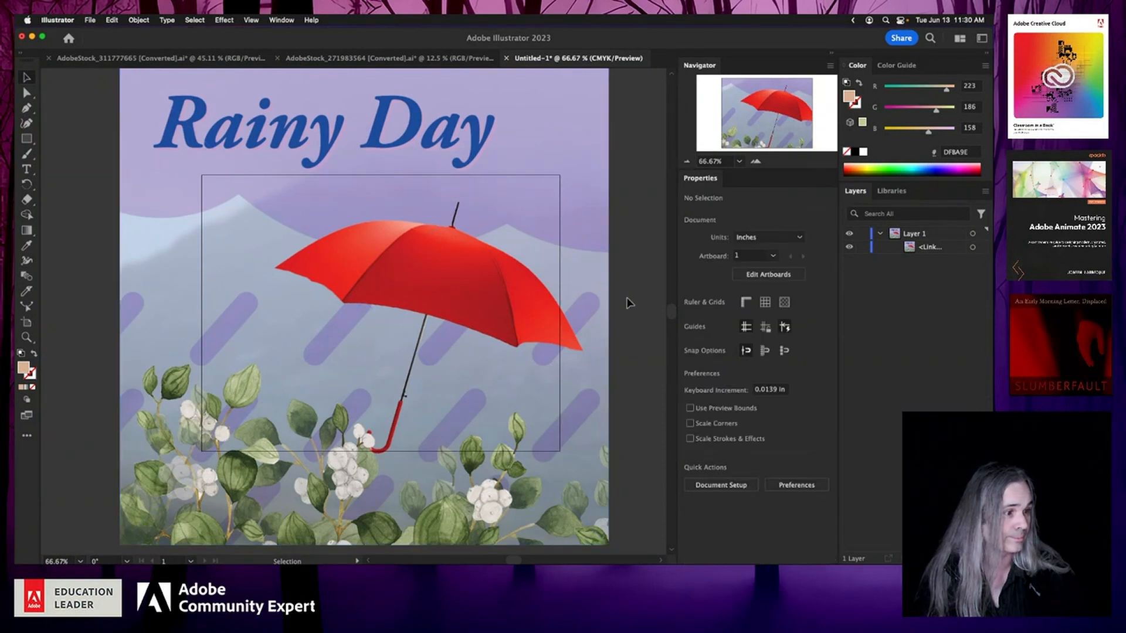
pyautogui.click(276, 303)
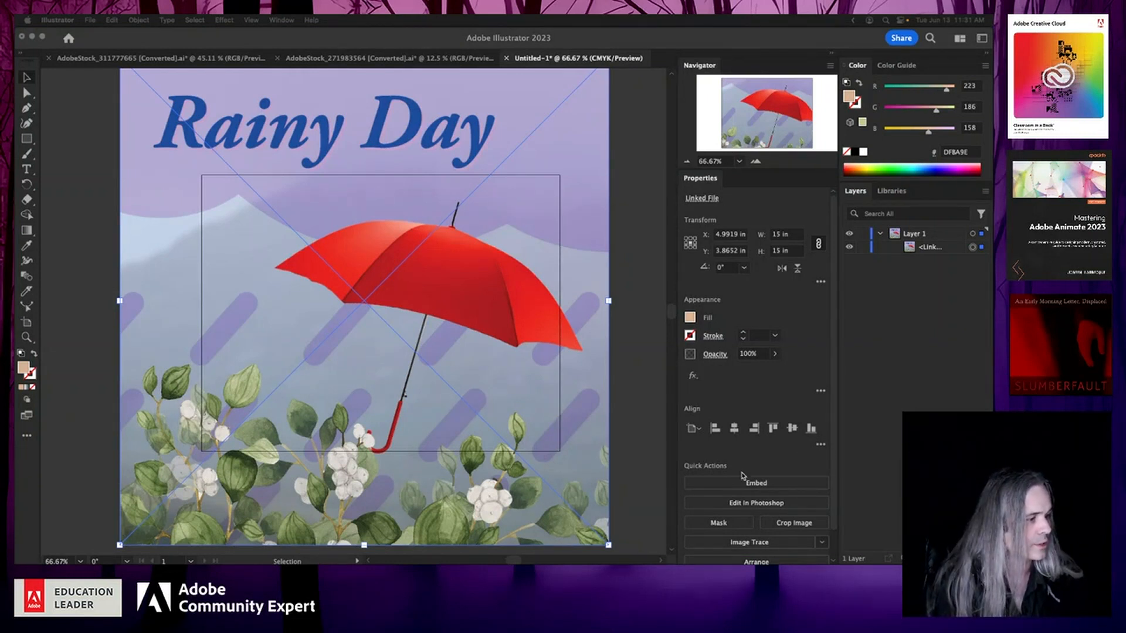
pyautogui.click(824, 544)
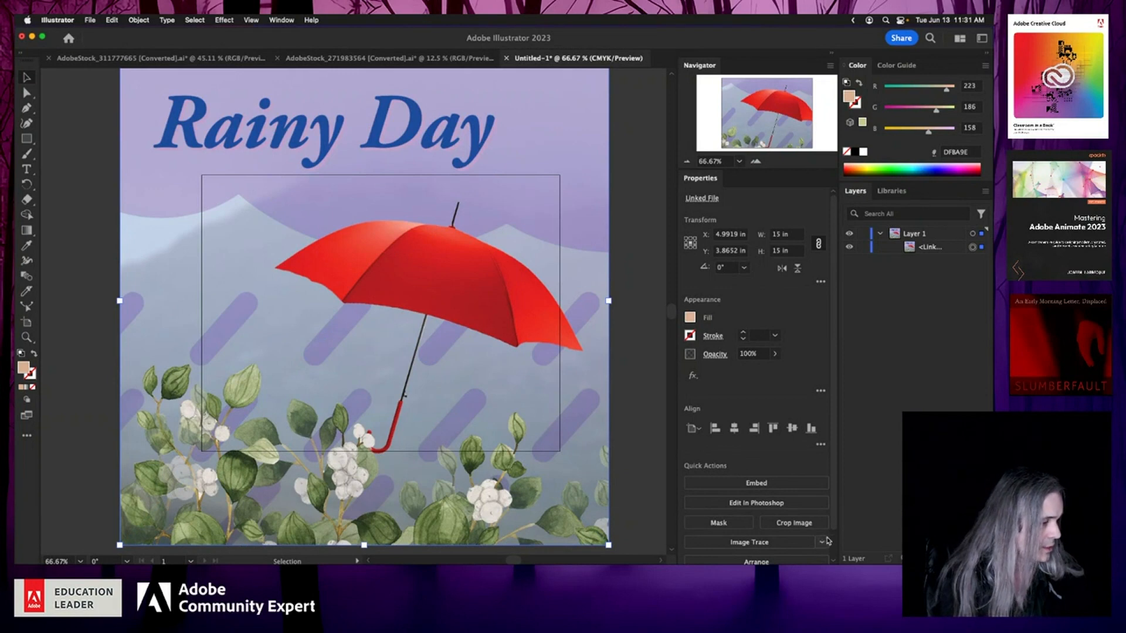
pyautogui.scroll(-2, 824, 534)
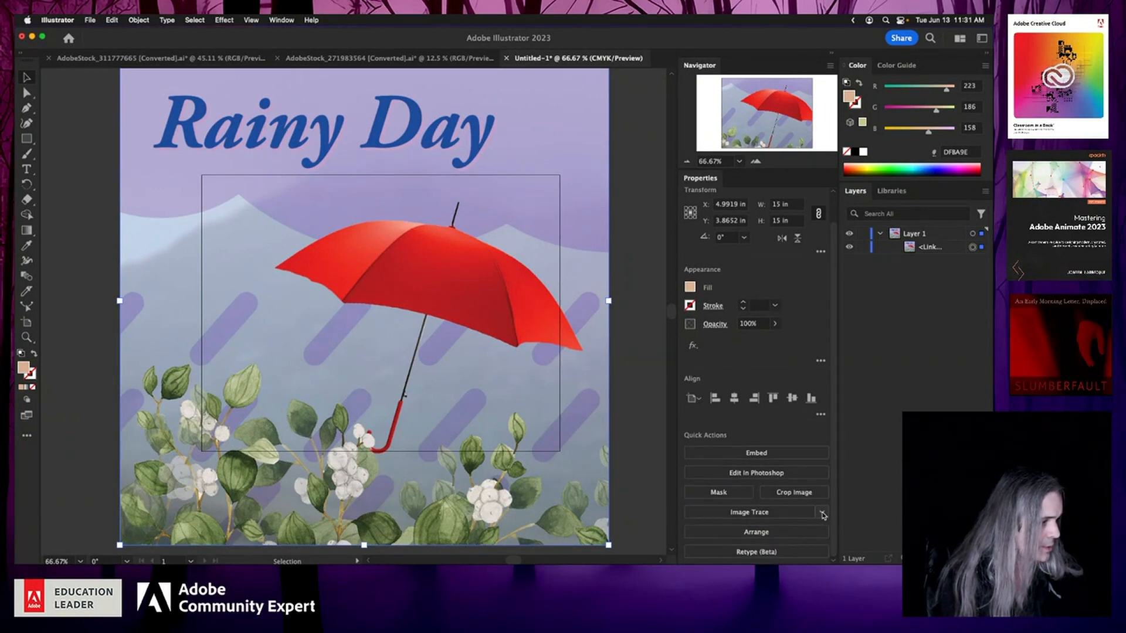
pyautogui.click(822, 513)
pyautogui.scroll(-5, 783, 427)
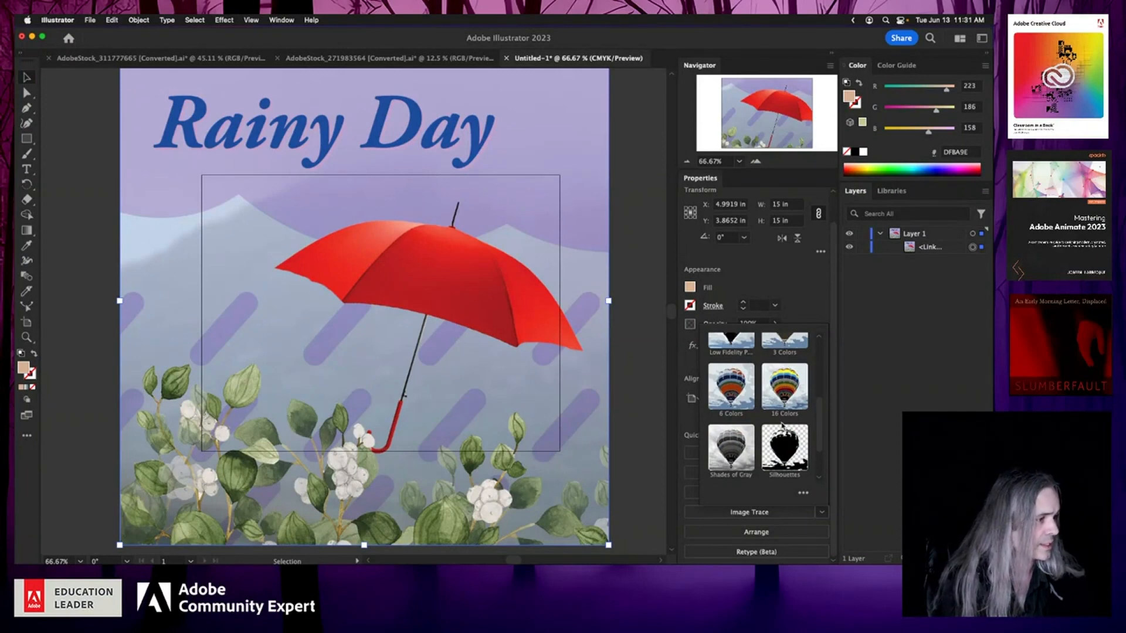
pyautogui.scroll(-2, 783, 426)
pyautogui.scroll(3, 783, 427)
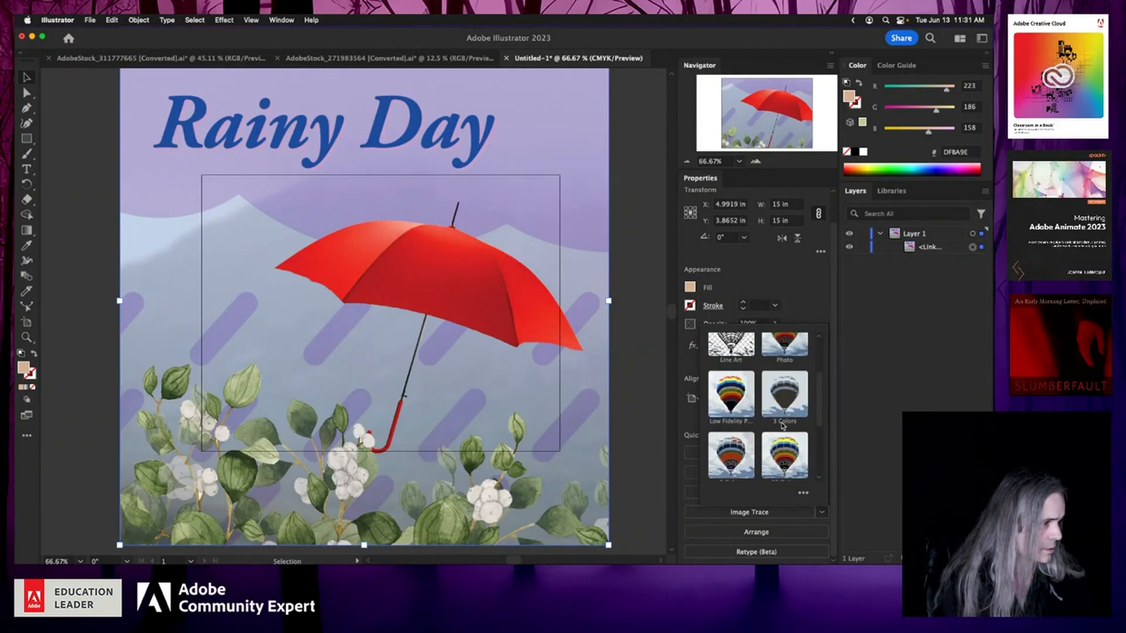
pyautogui.scroll(2, 782, 427)
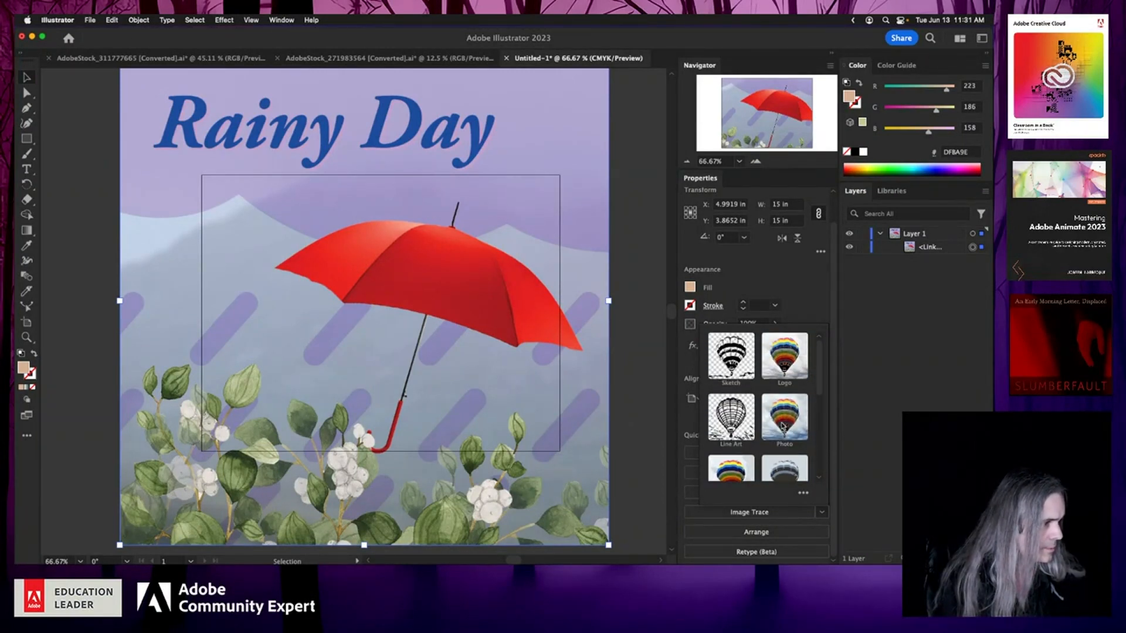
pyautogui.click(789, 361)
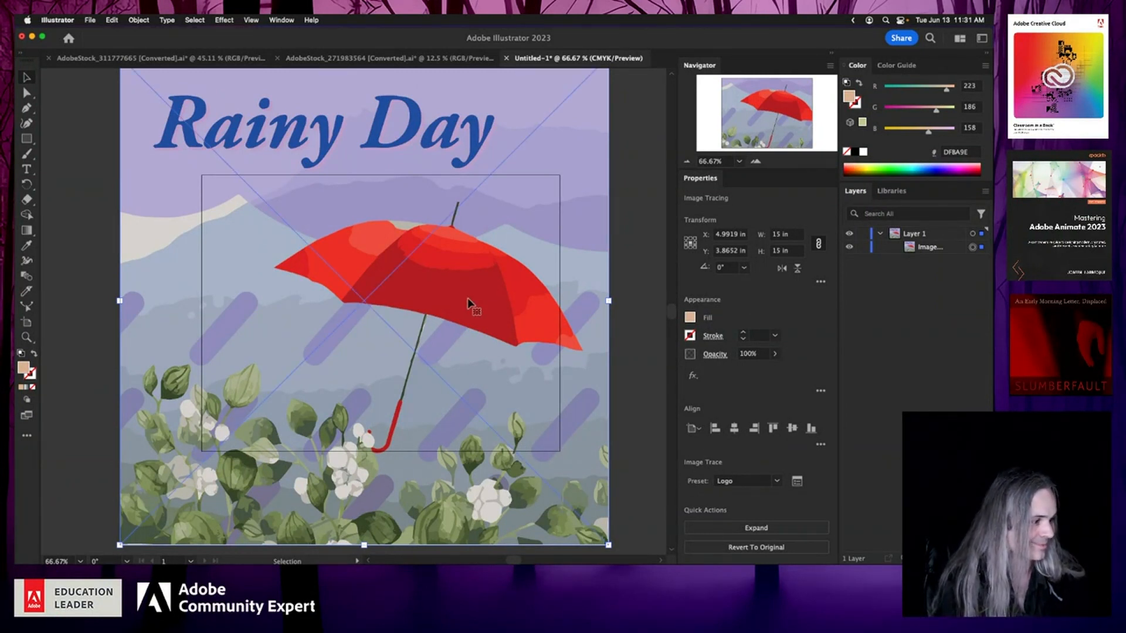
# Step: Open the Image Trace options, set the color count to 7, and close the panel
pyautogui.click(797, 482)
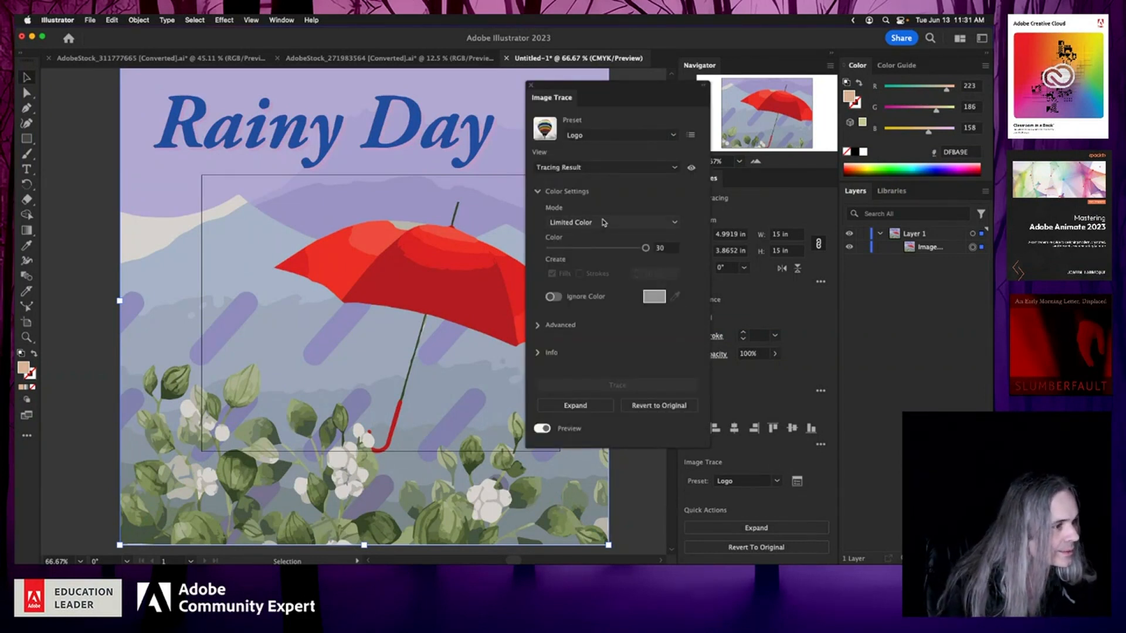
pyautogui.moveTo(646, 248); pyautogui.dragTo(566, 251)
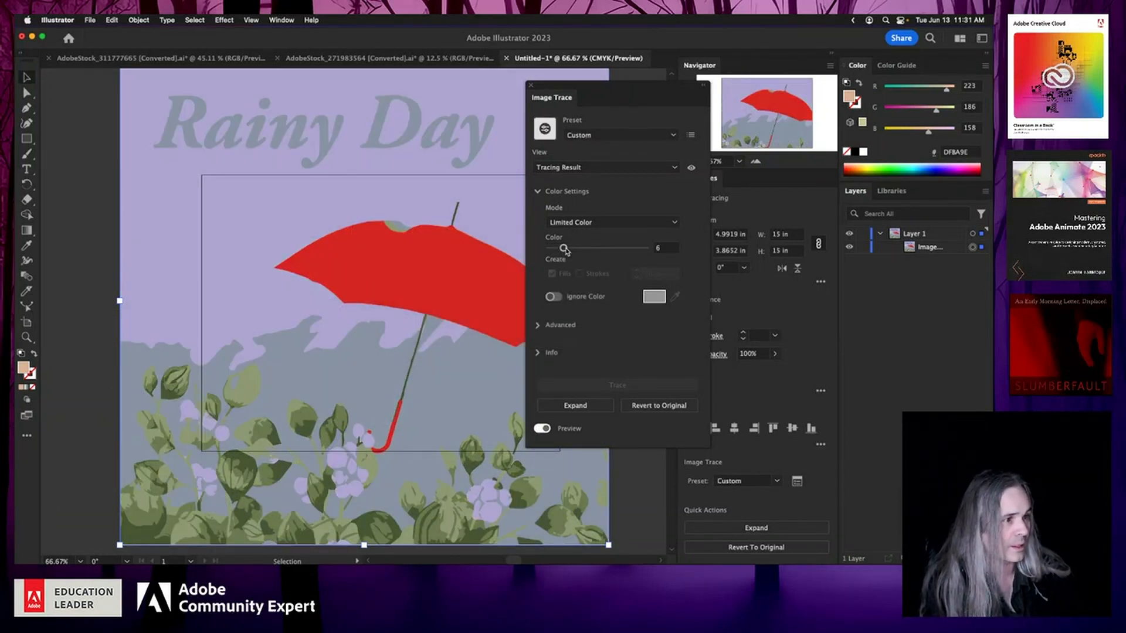
pyautogui.moveTo(566, 251); pyautogui.dragTo(552, 249)
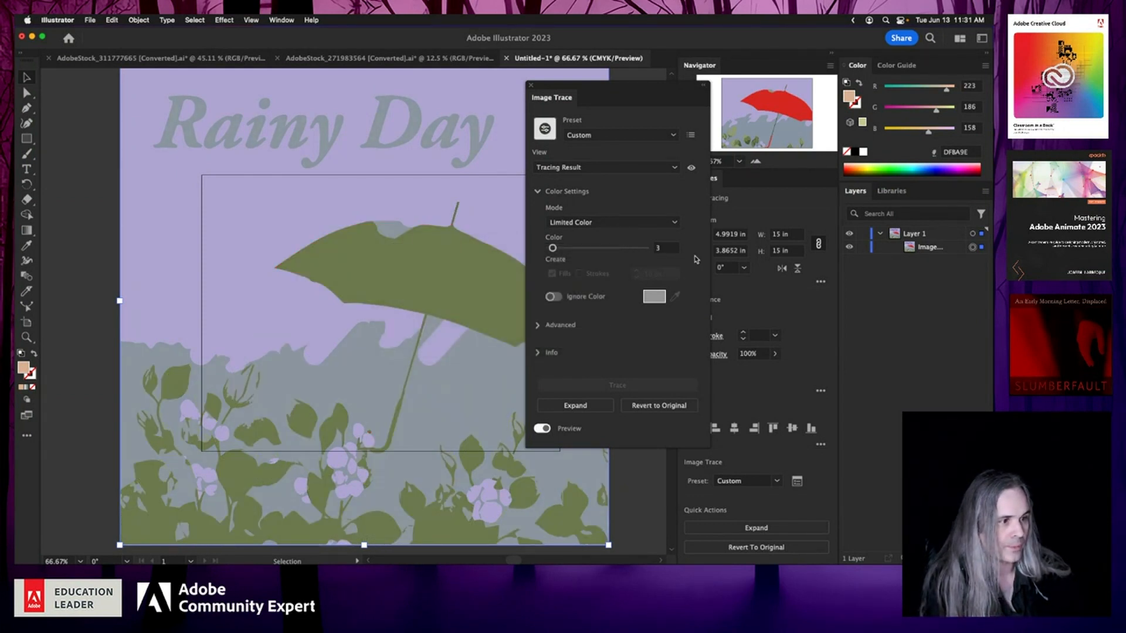
pyautogui.click(567, 248)
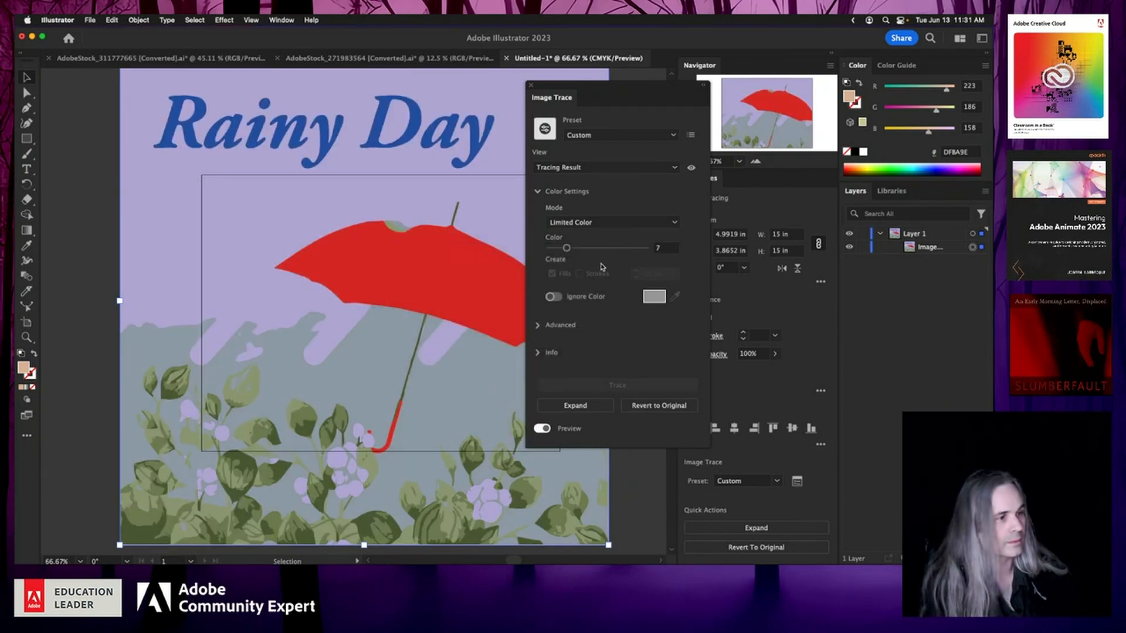
pyautogui.click(531, 85)
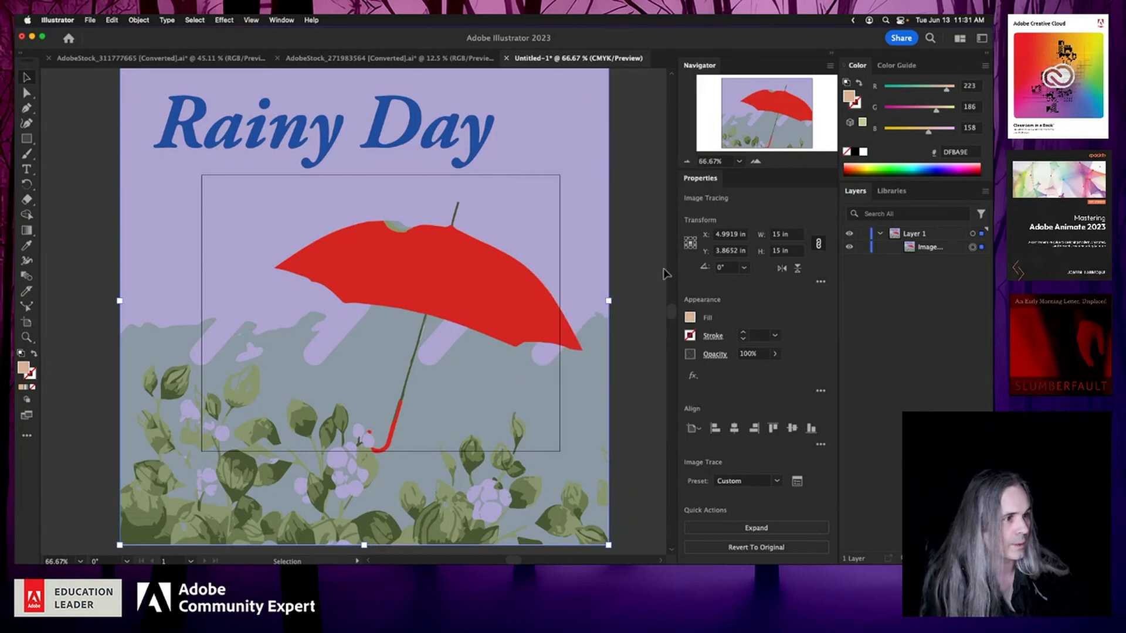
# Step: Expand the umbrella trace and inspect its paths in Layers and by selecting an anchor with Direct Selection
pyautogui.click(756, 529)
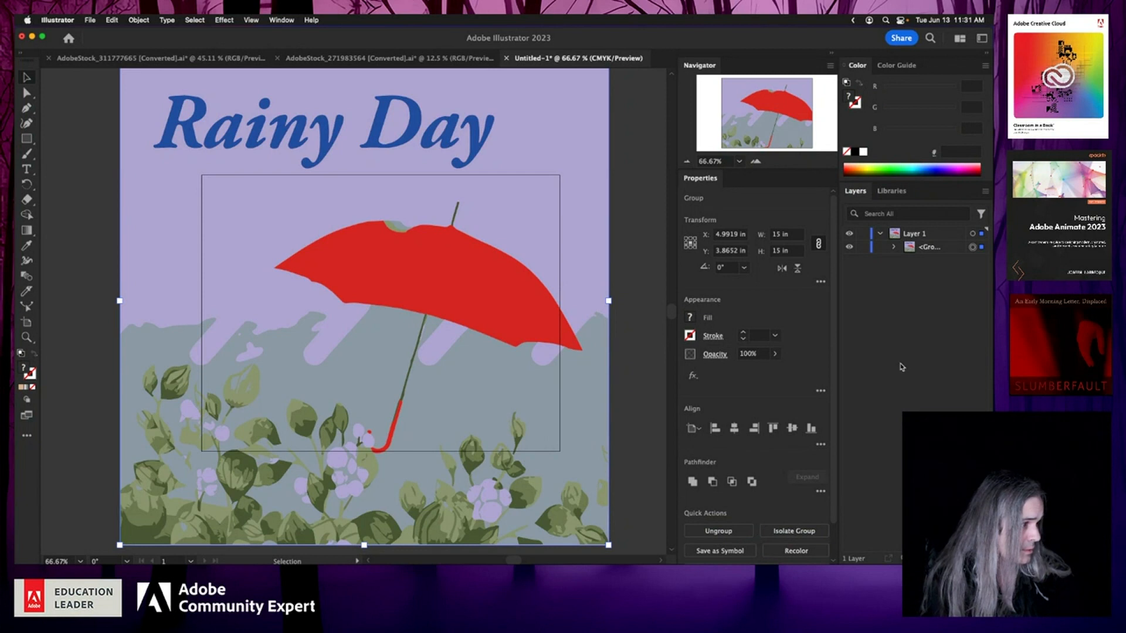
pyautogui.click(894, 247)
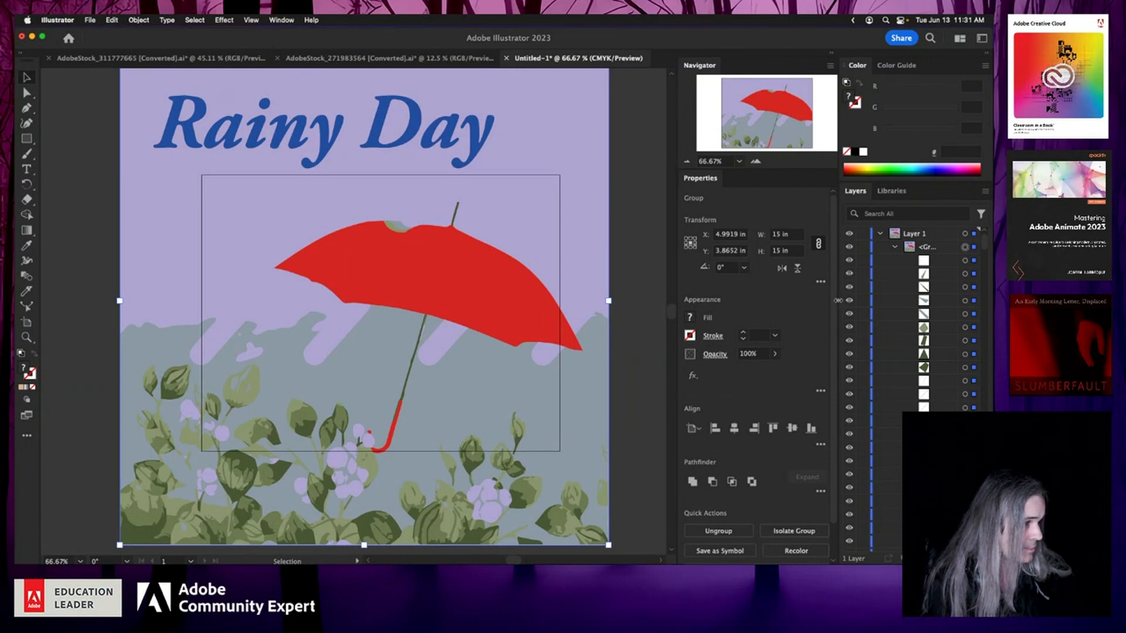
pyautogui.moveTo(838, 301); pyautogui.dragTo(811, 317)
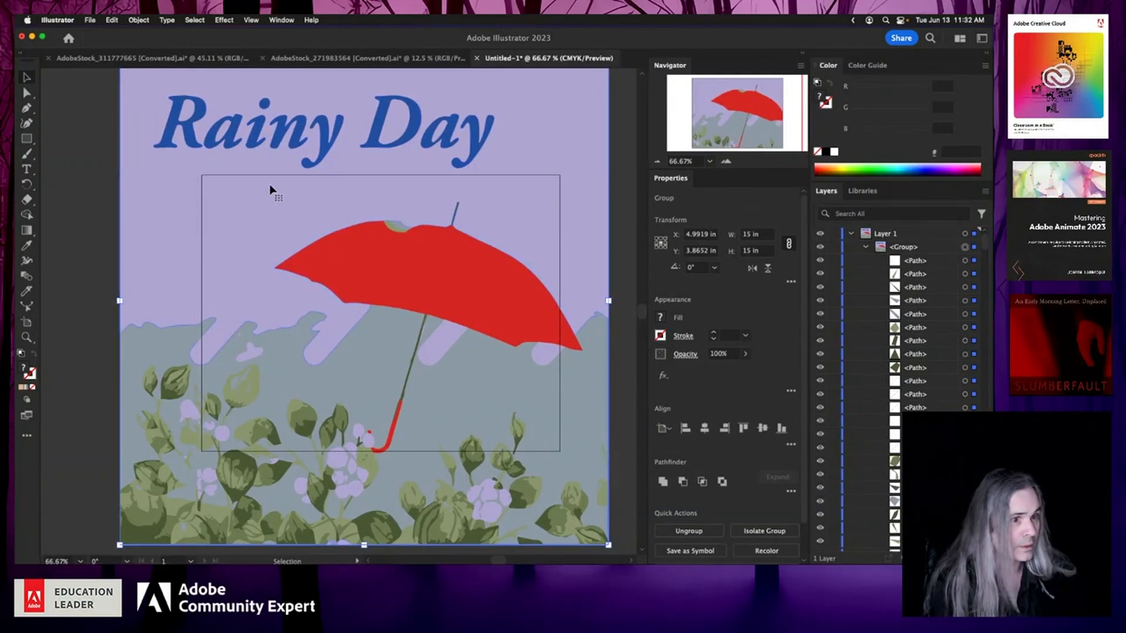
pyautogui.click(27, 92)
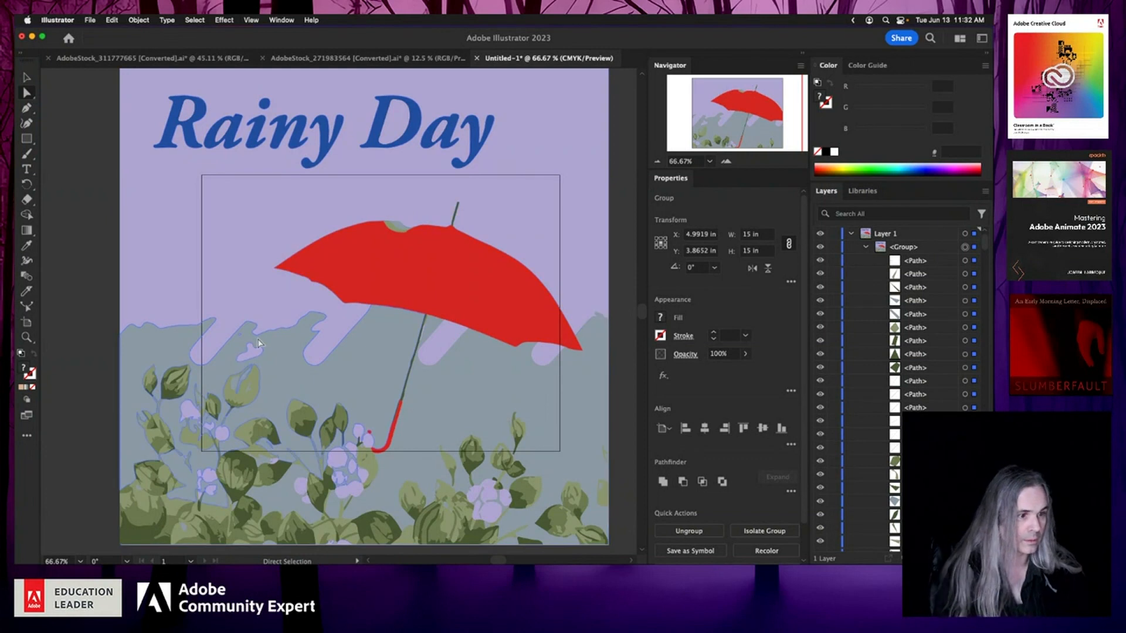
pyautogui.click(279, 330)
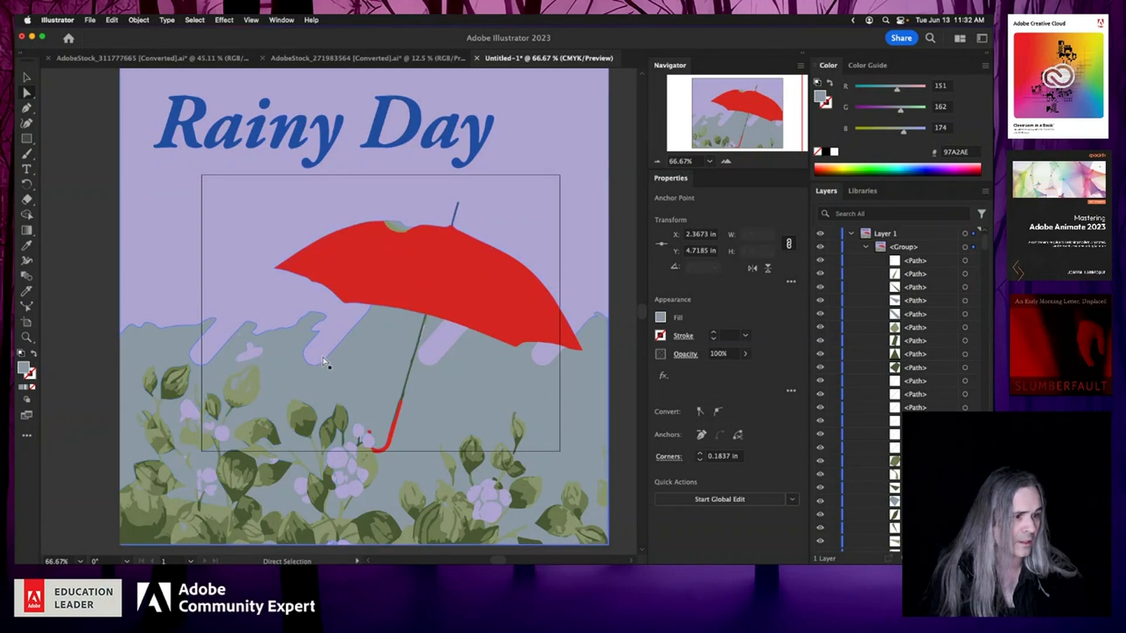
# Step: Select all of the expanded umbrella trace and ungroup it into separate paths
pyautogui.scroll(6, 317, 367)
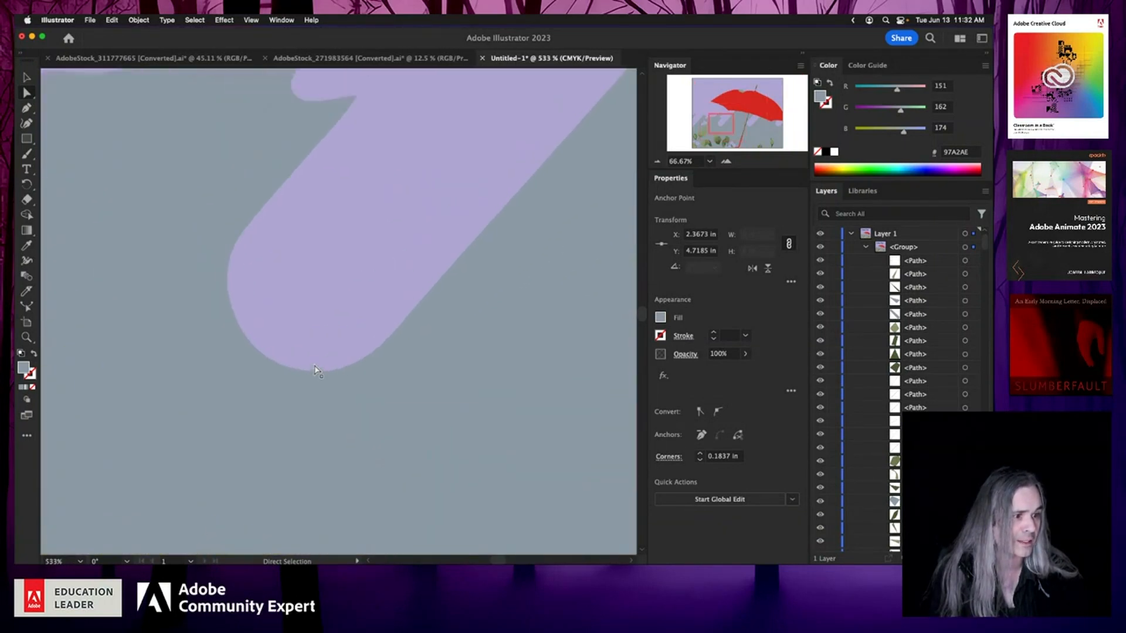
pyautogui.click(331, 372)
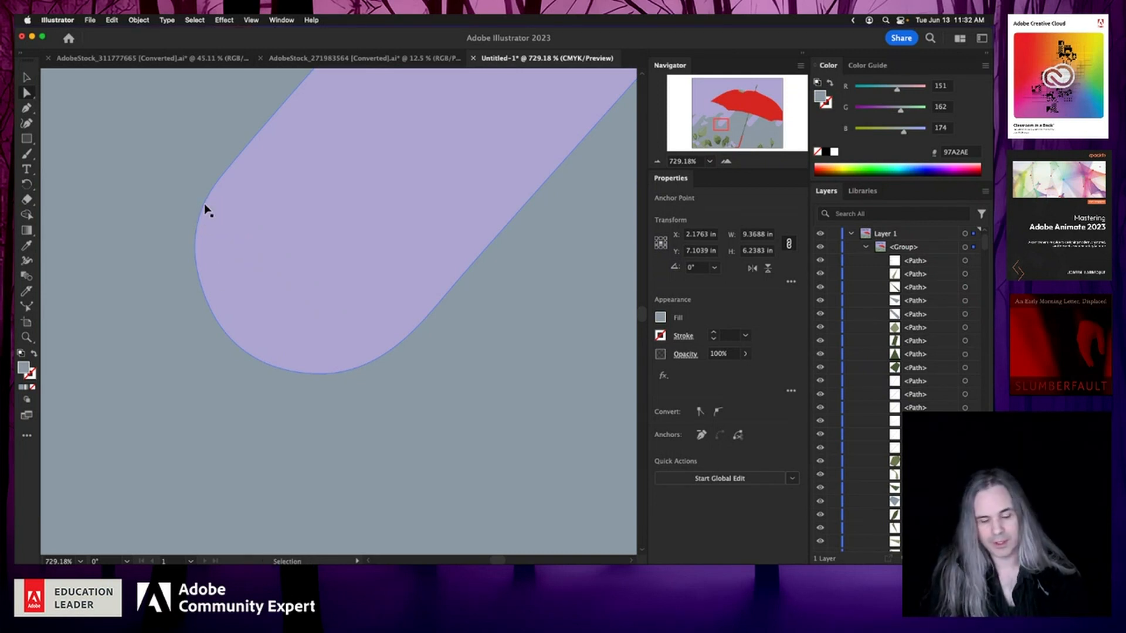
pyautogui.press('super+a')
pyautogui.scroll(-10, 204, 209)
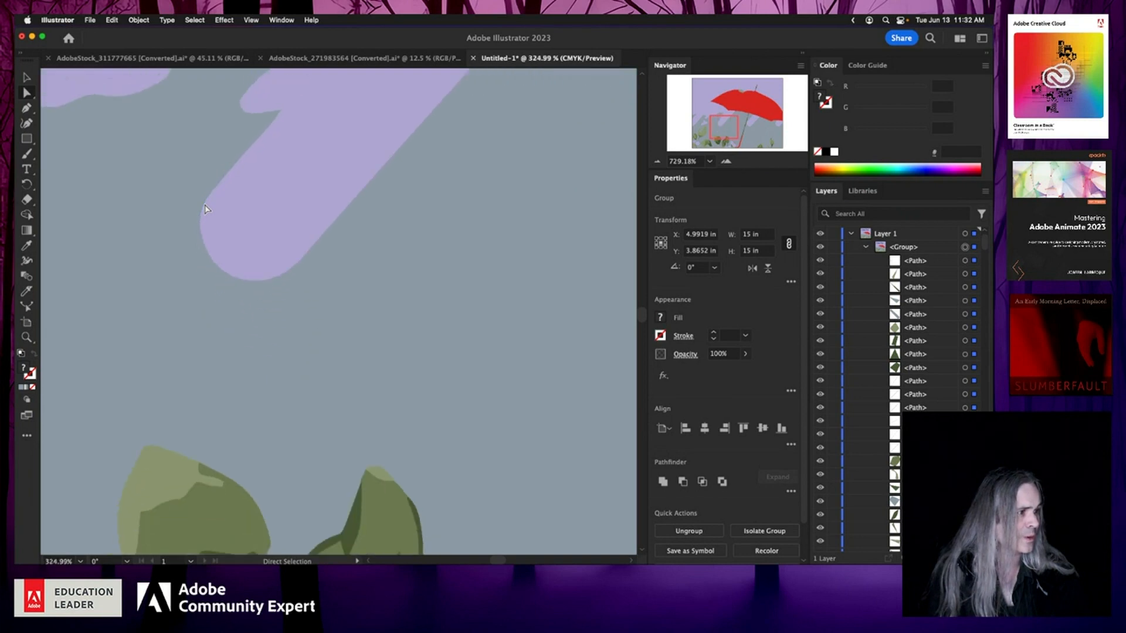
pyautogui.scroll(3, 205, 210)
pyautogui.scroll(-5, 205, 209)
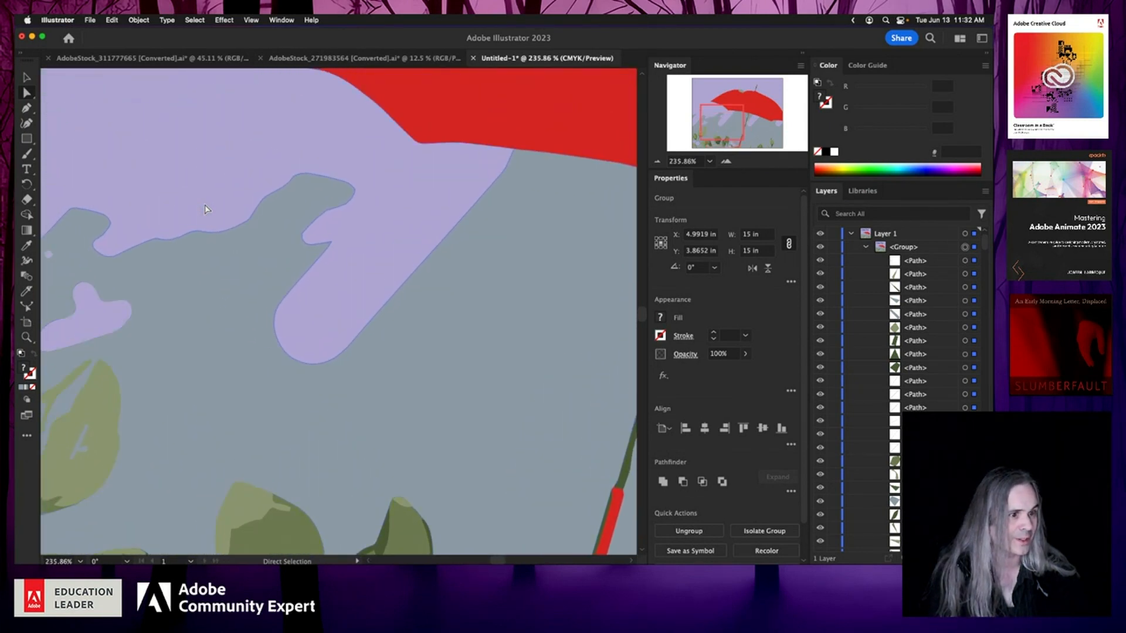
pyautogui.scroll(-3, 206, 209)
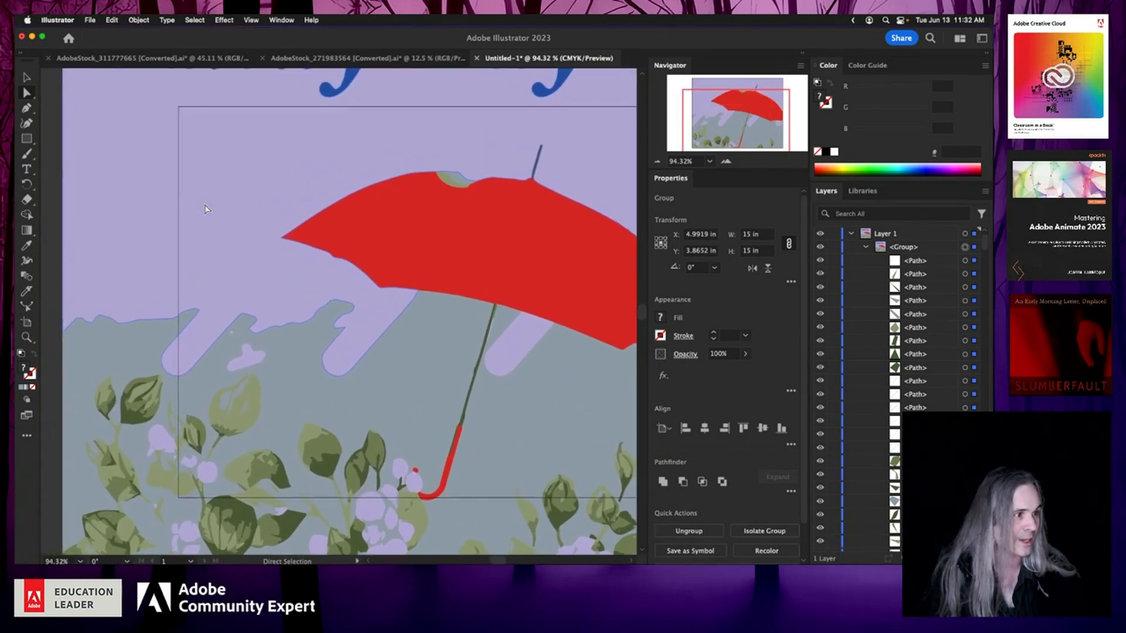
pyautogui.scroll(3, 206, 209)
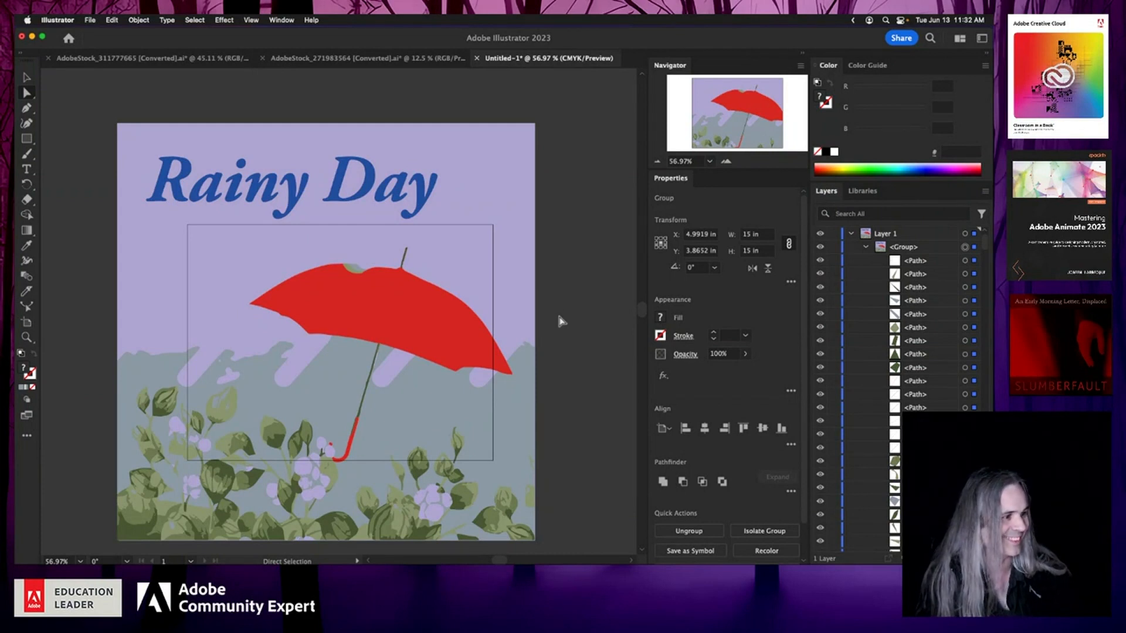
pyautogui.scroll(-2, 748, 406)
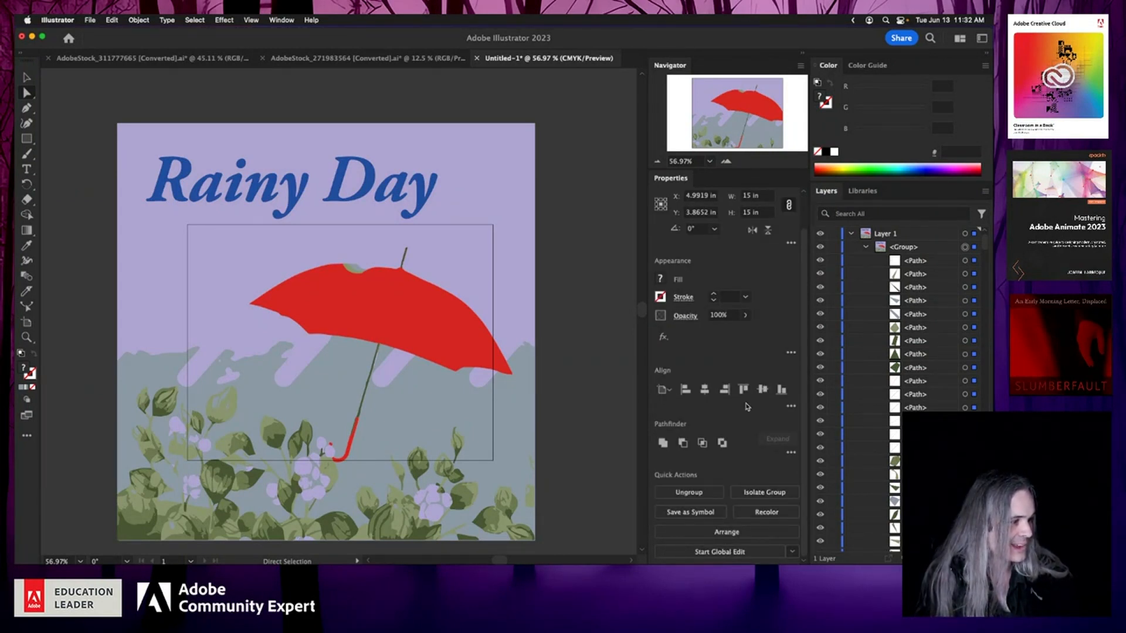
pyautogui.click(706, 493)
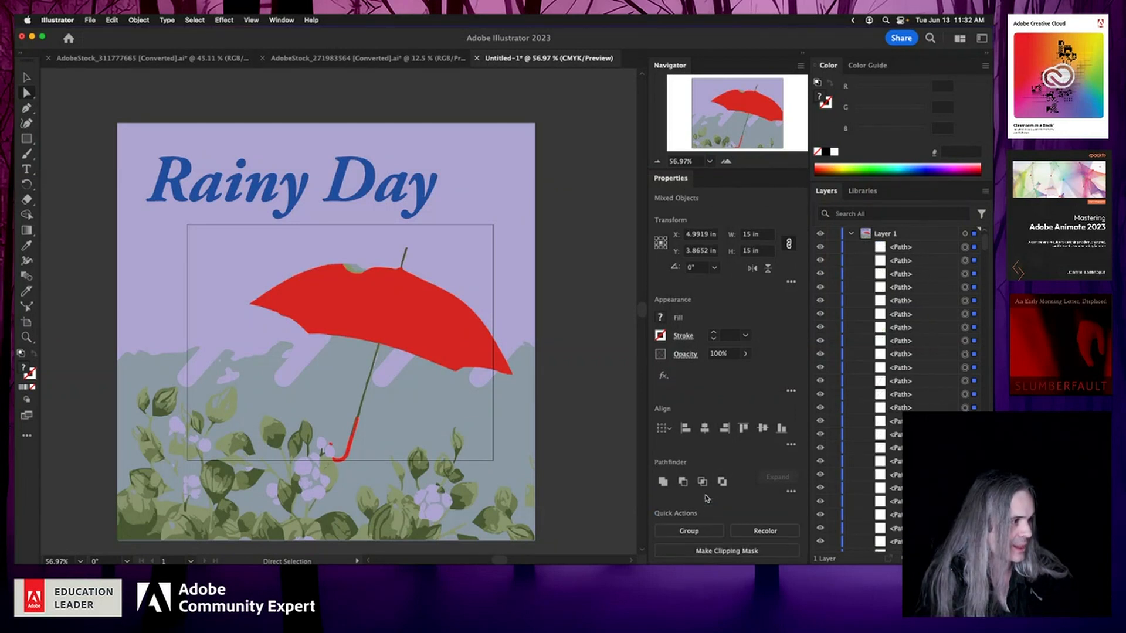
pyautogui.press('v')
pyautogui.press('a')
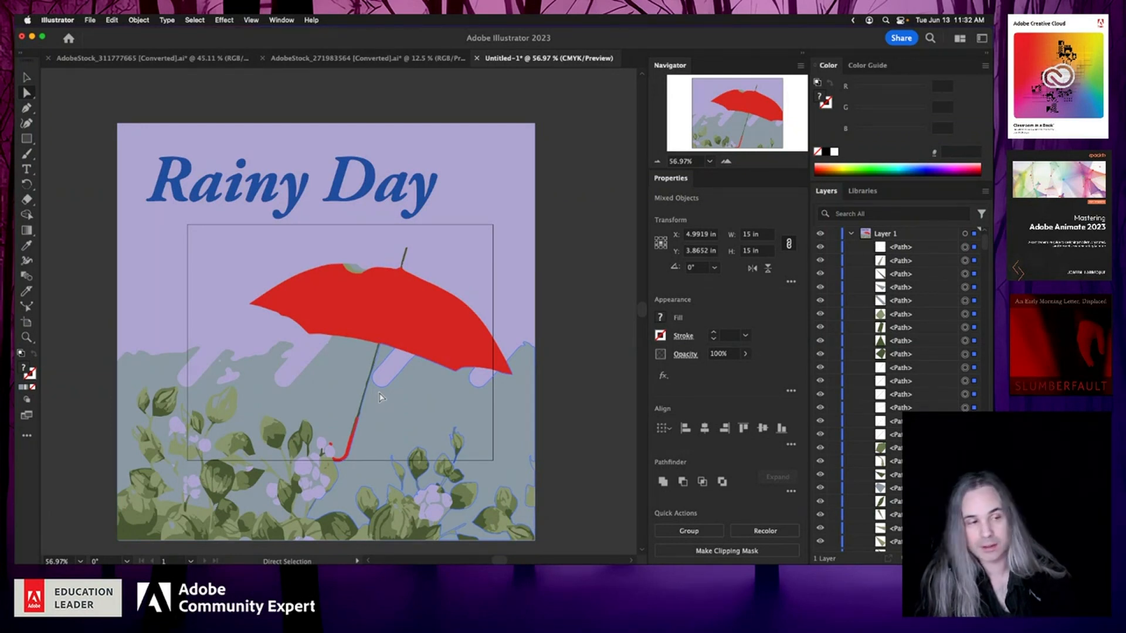
# Step: Open the Selection & Anchor Display preferences, toggle Show Anchor Points in Selection Tool, and cancel the dialog
pyautogui.click(69, 21)
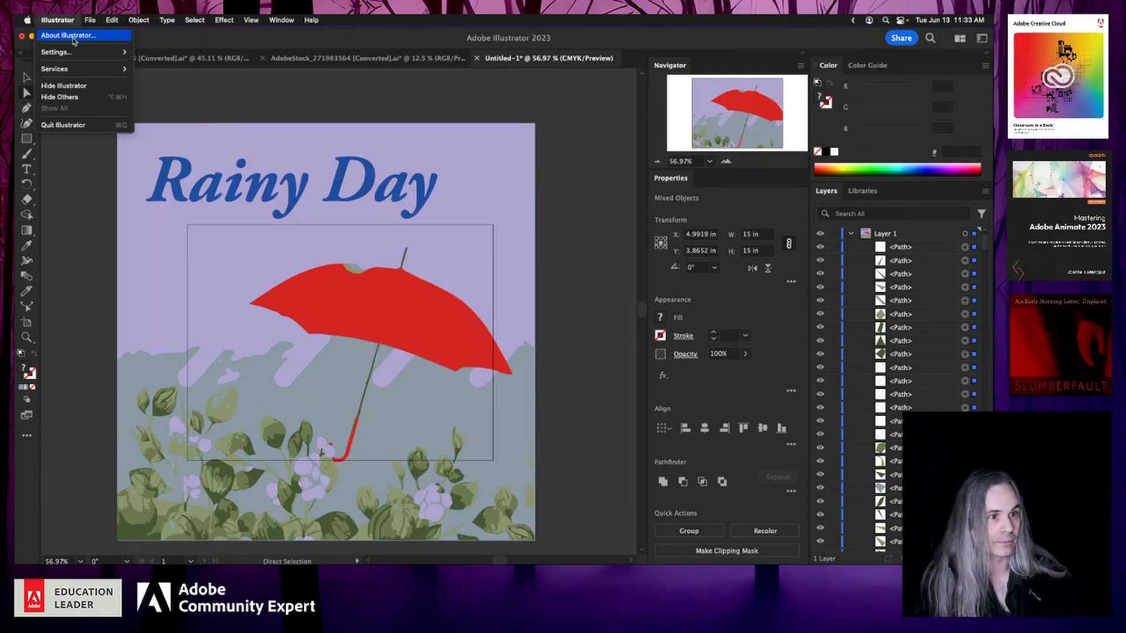
pyautogui.moveTo(82, 54)
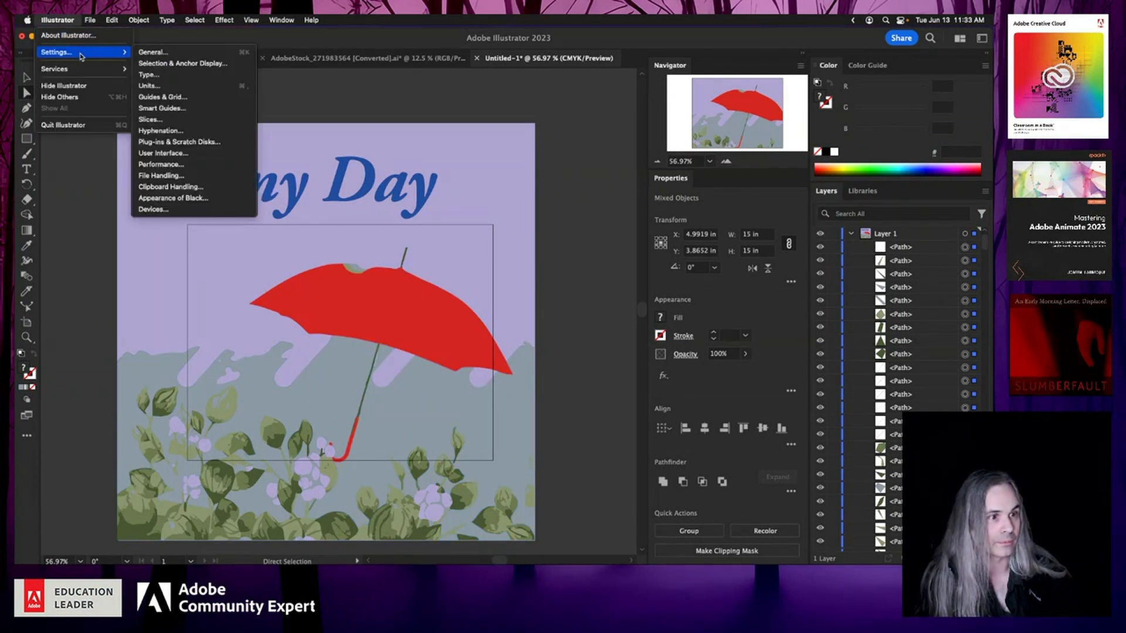
pyautogui.click(186, 63)
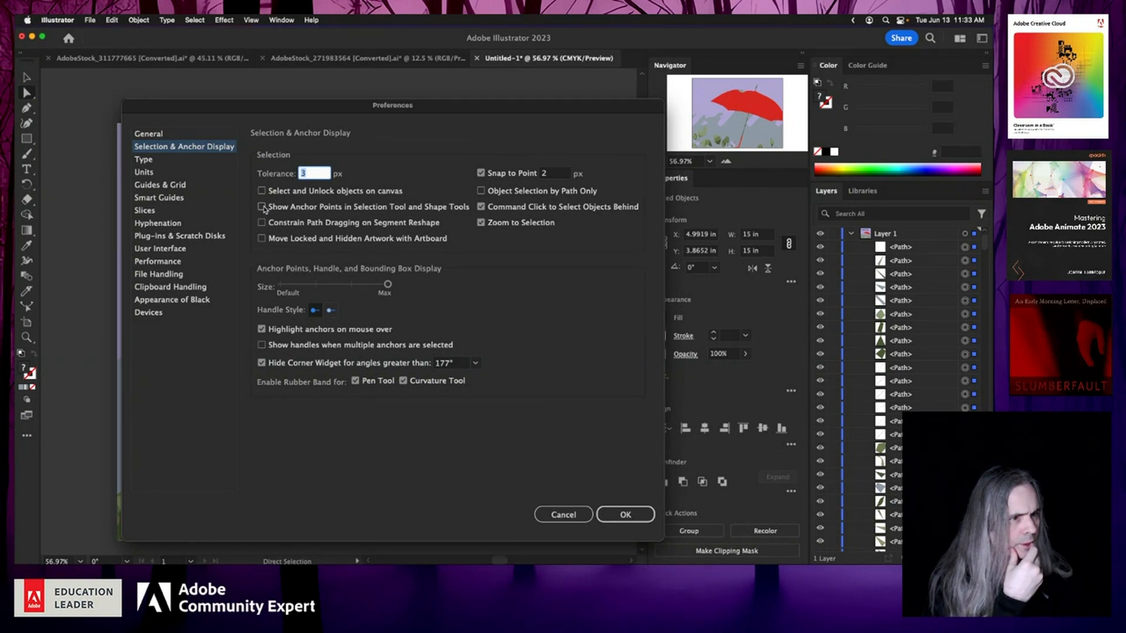
pyautogui.click(262, 207)
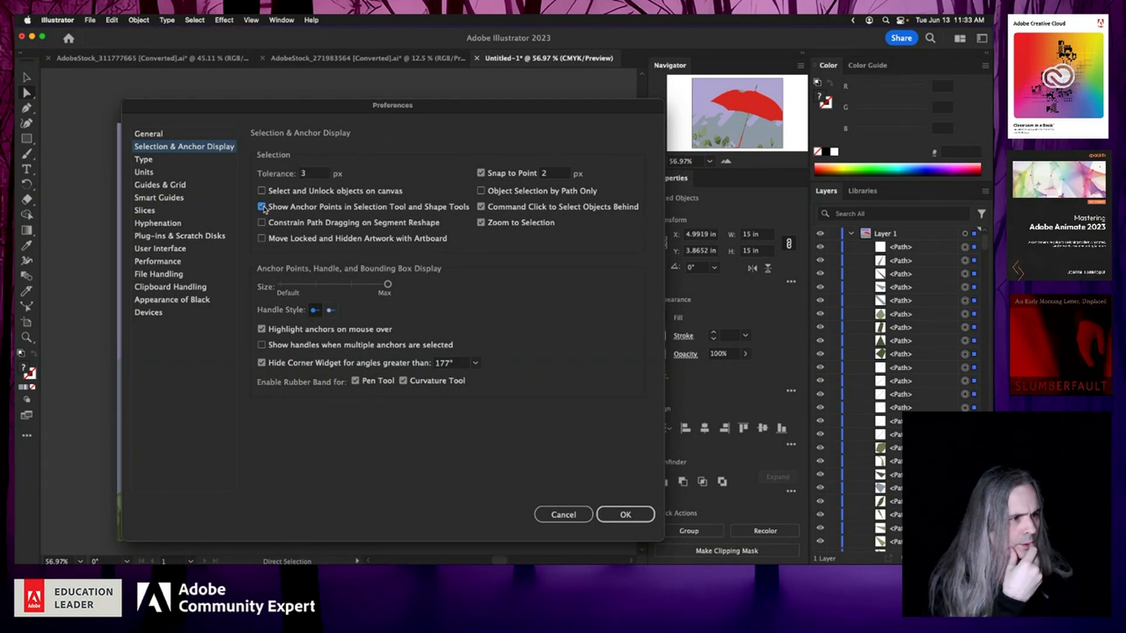
pyautogui.click(262, 207)
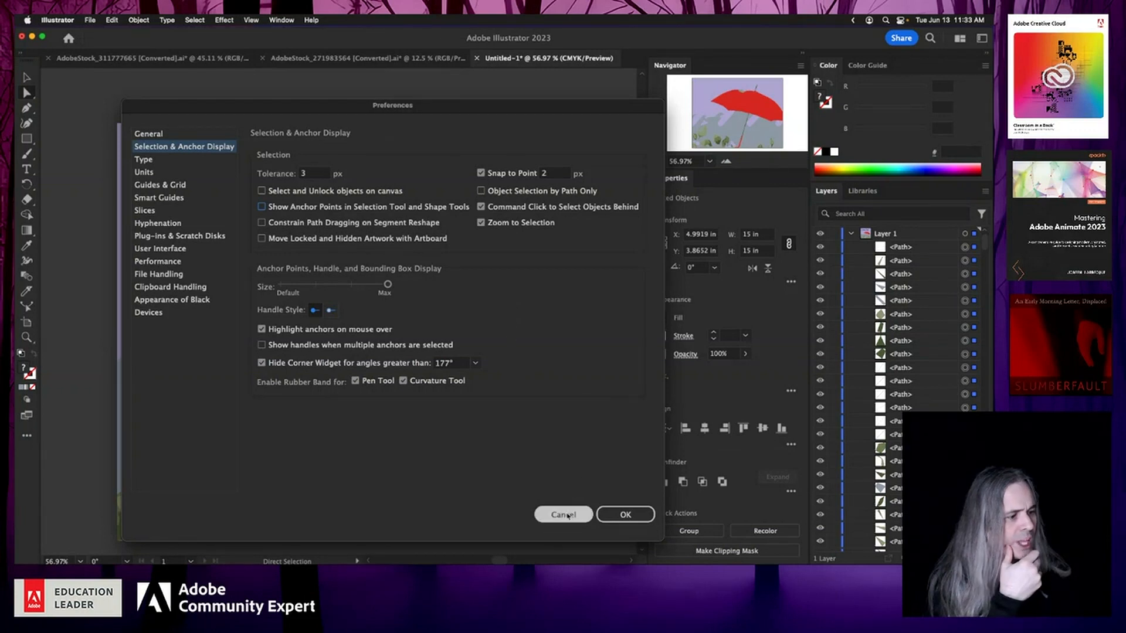
pyautogui.click(564, 515)
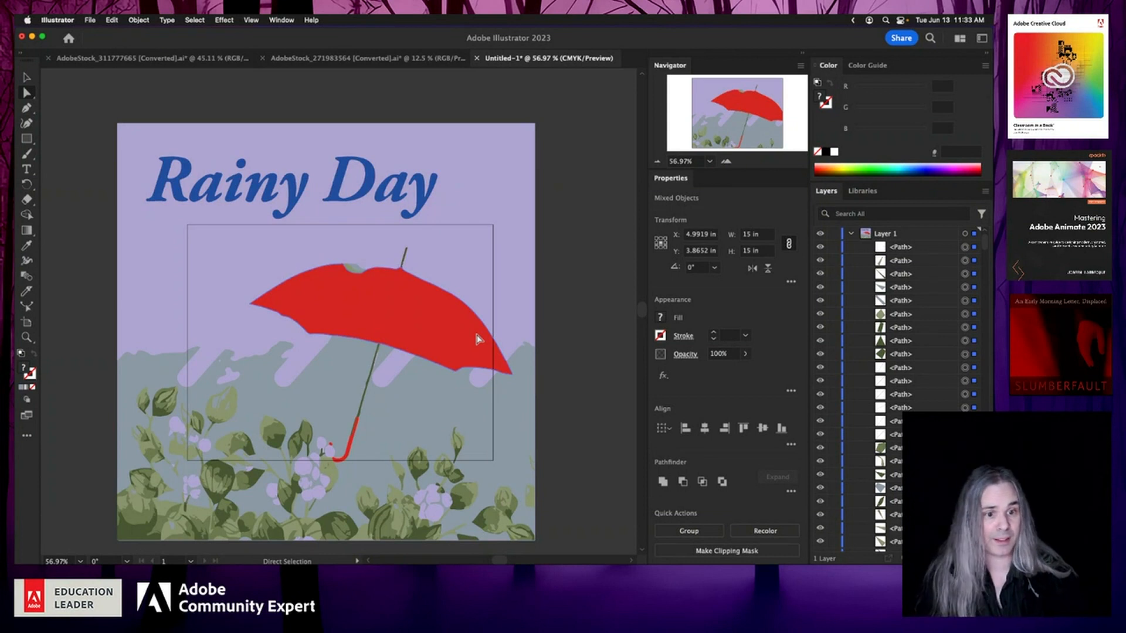
# Step: Switch to the Selection tool with the ungrouped paths still selected
pyautogui.click(27, 78)
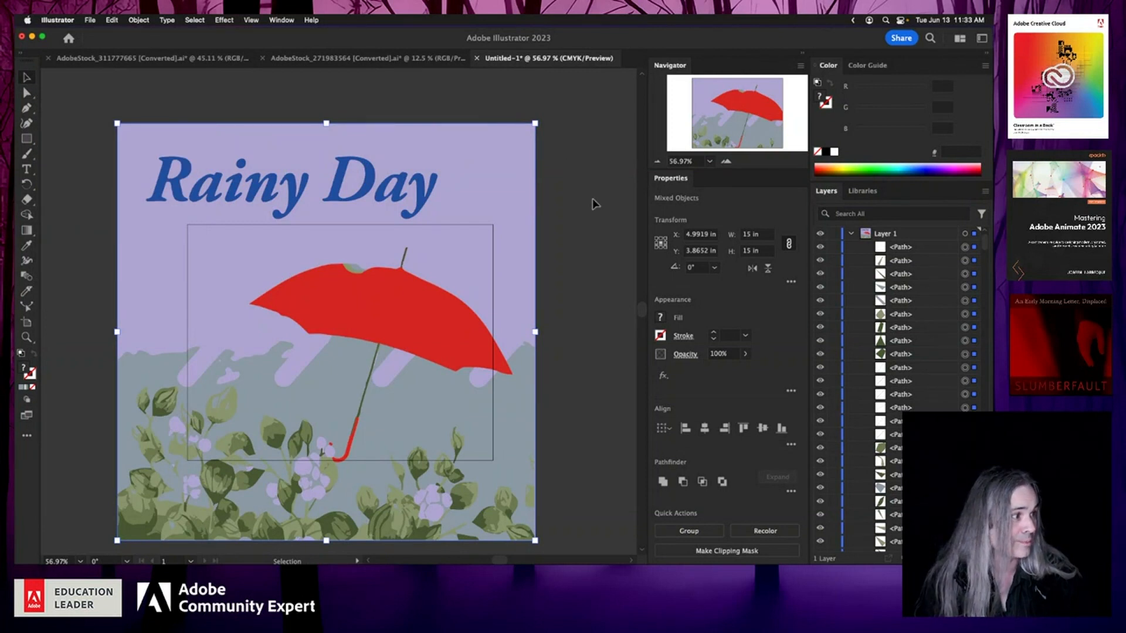